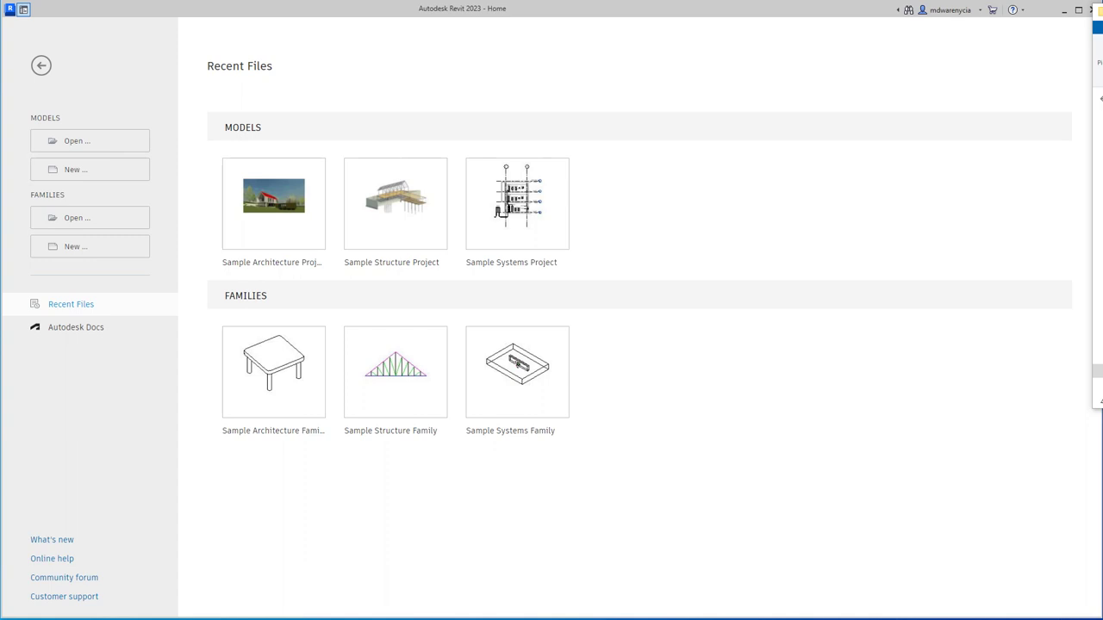
Step: Create a new project from the Imperial-Architectural Template
left_click(107, 178)
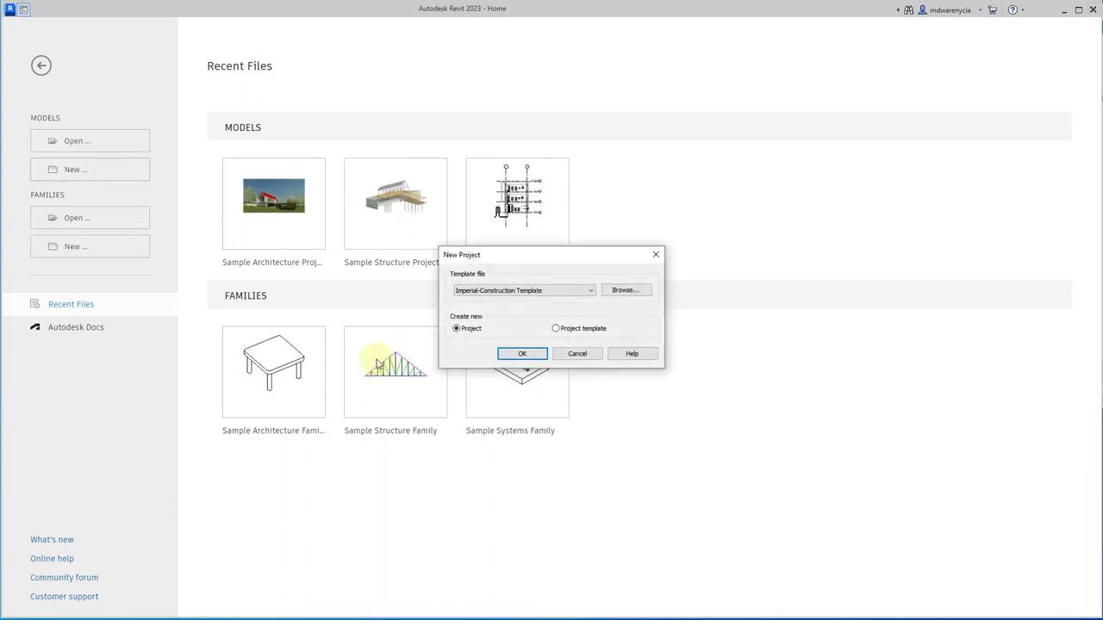
left_click(487, 292)
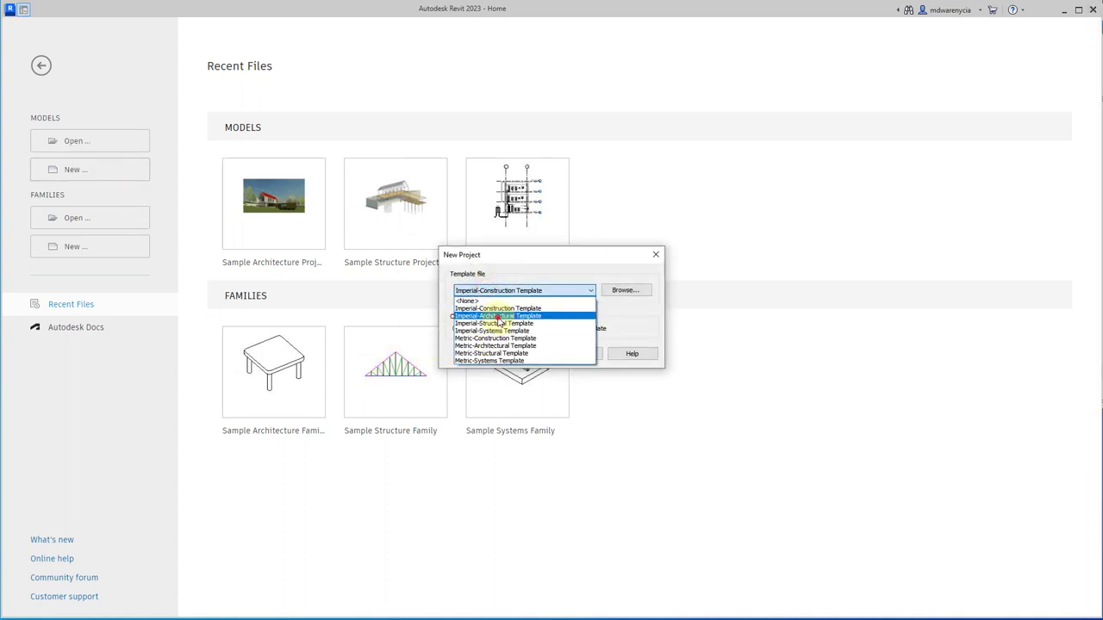
left_click(498, 317)
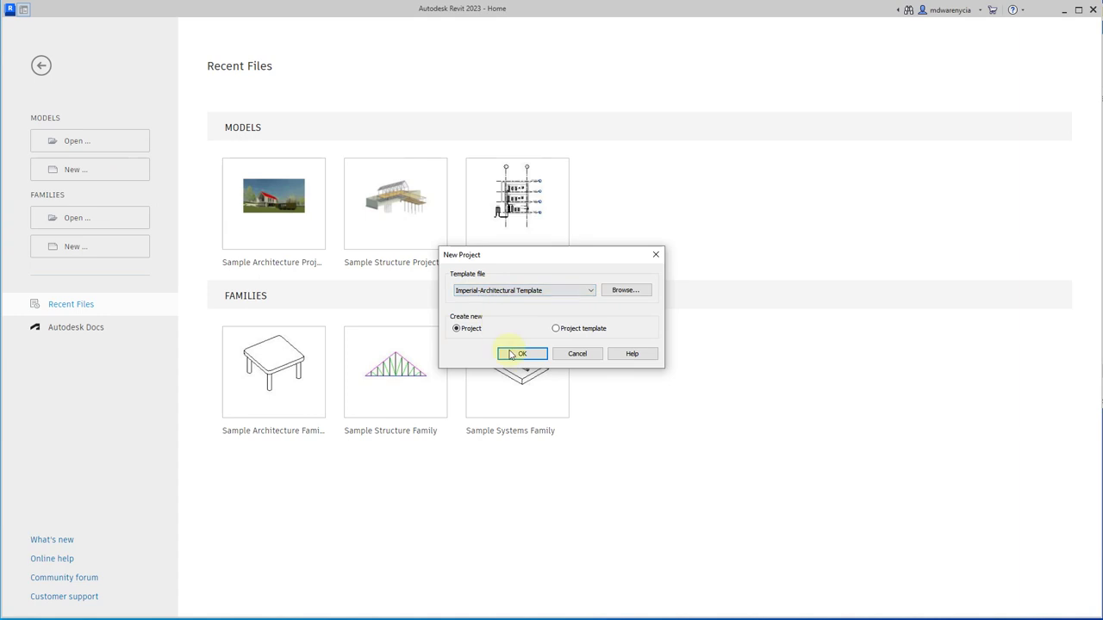
left_click(478, 292)
left_click(479, 293)
left_click(517, 353)
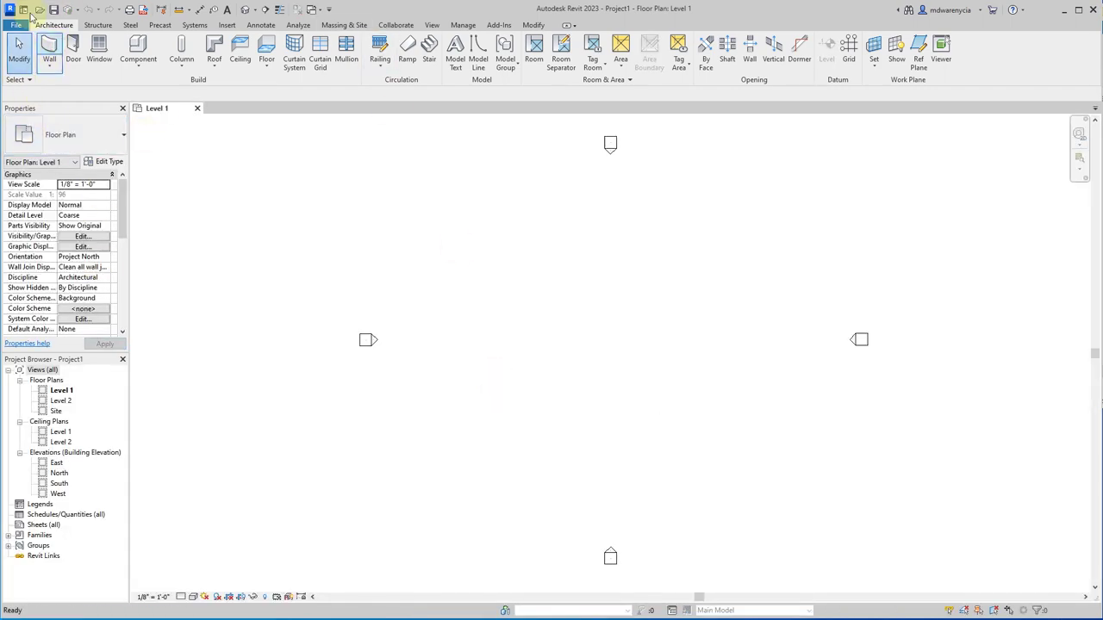
Step: Open the East elevation and tile it beside the Level 1 floor plan, with Level 1 as the active view
key("w")
key("a")
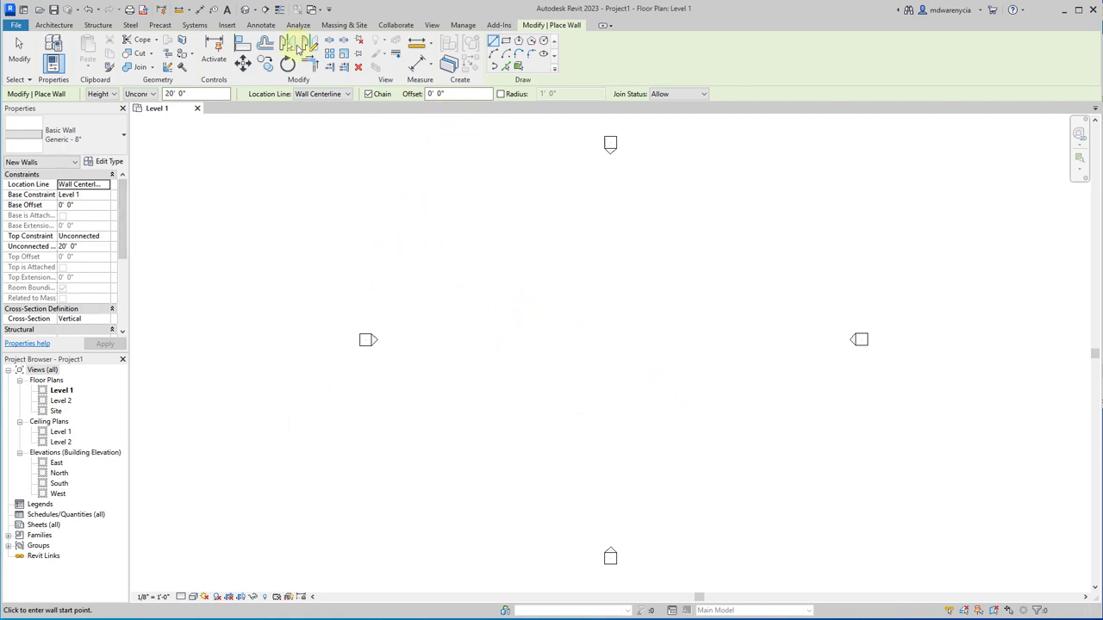
double_click(62, 463)
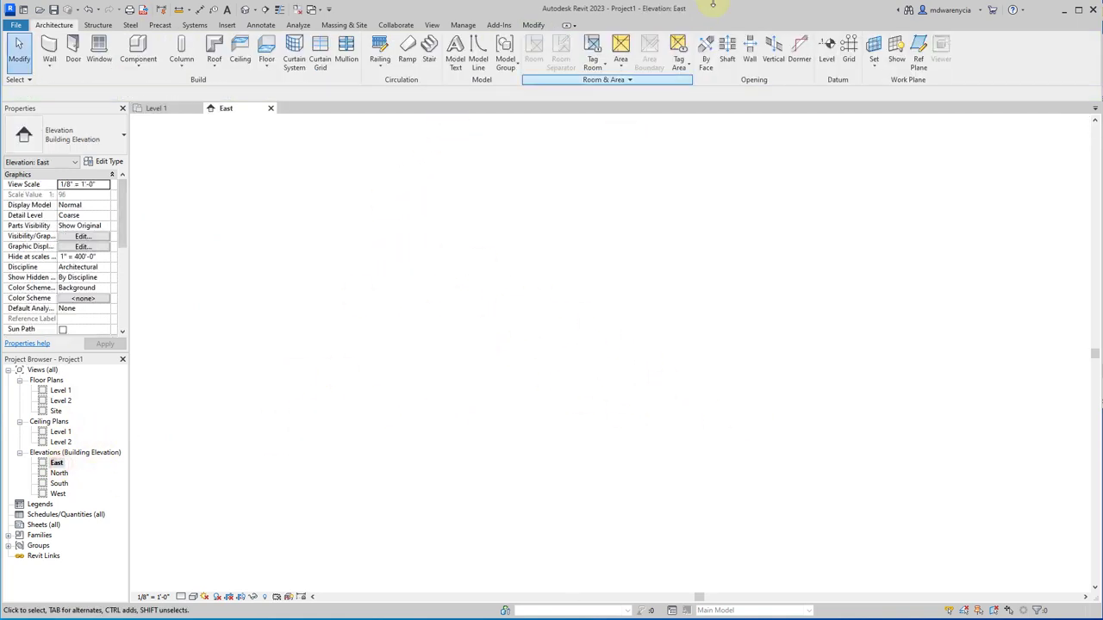
left_click(430, 24)
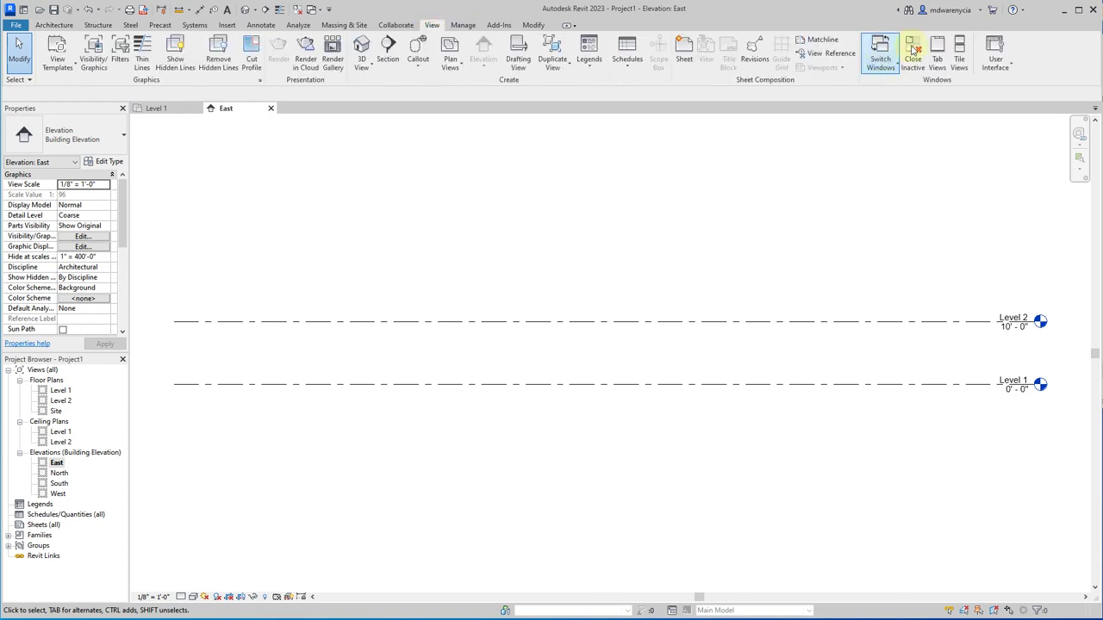
left_click(959, 59)
scroll(365, 293, "down", 3)
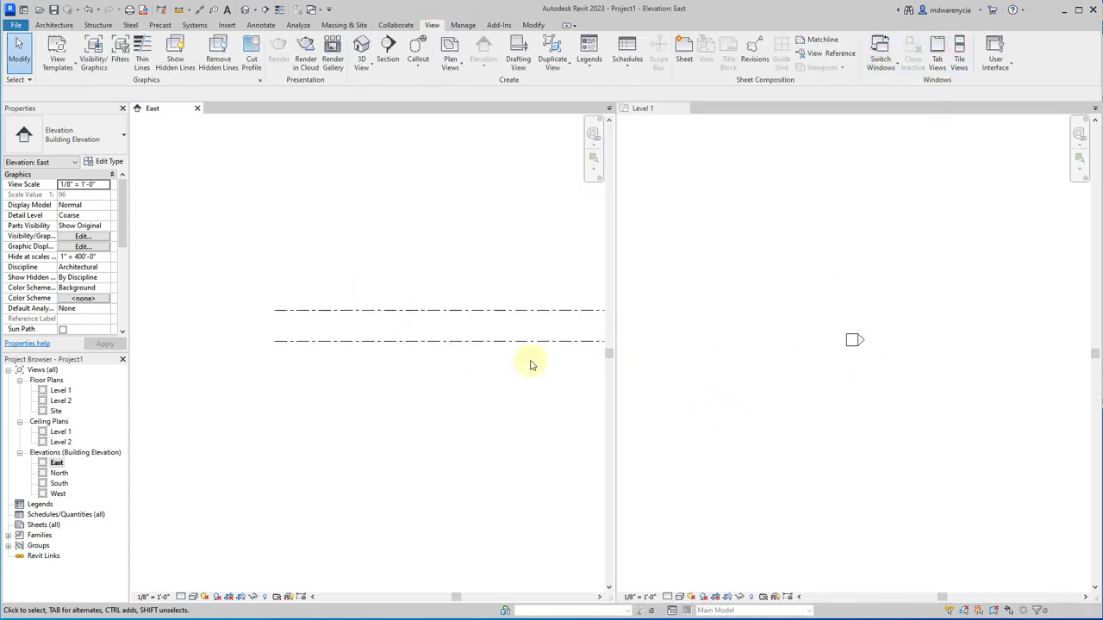
middle_click_drag(529, 362, 390, 359)
scroll(326, 339, "up", 2)
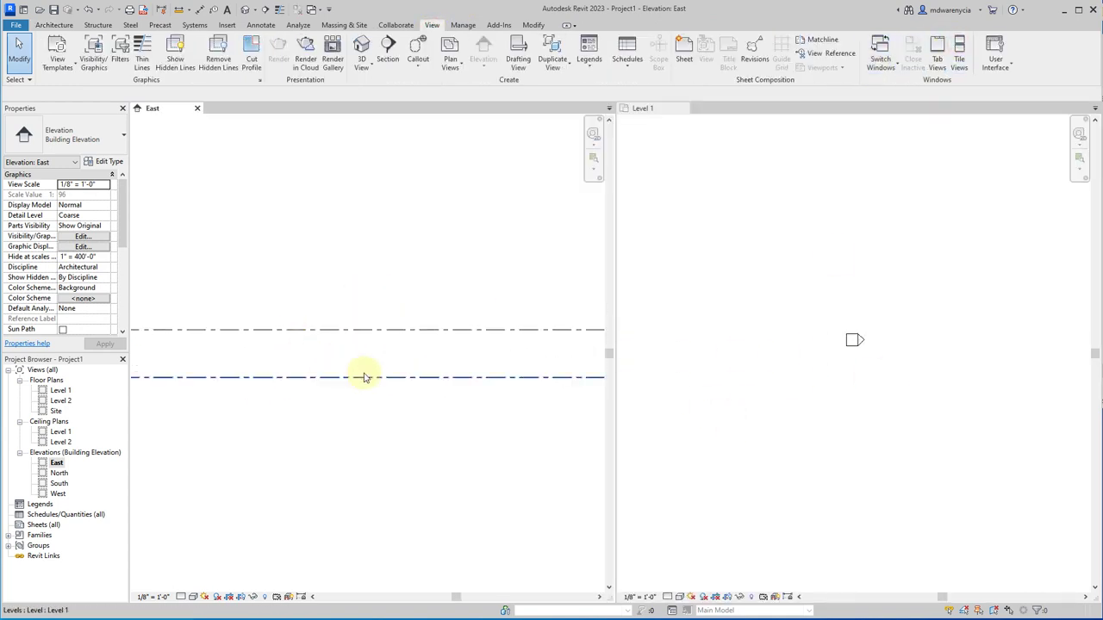
left_click(861, 434)
scroll(655, 364, "down", 3)
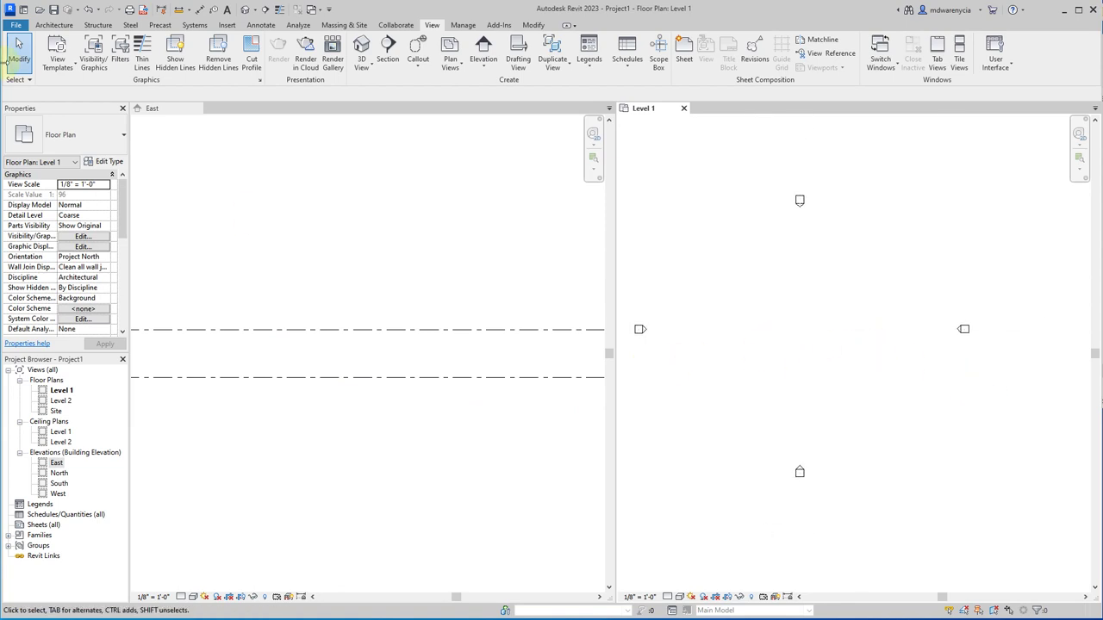
Step: Start the Wall tool in the Level 1 plan with the Exterior - Brick on CMU basic wall type
left_click(52, 25)
left_click(48, 51)
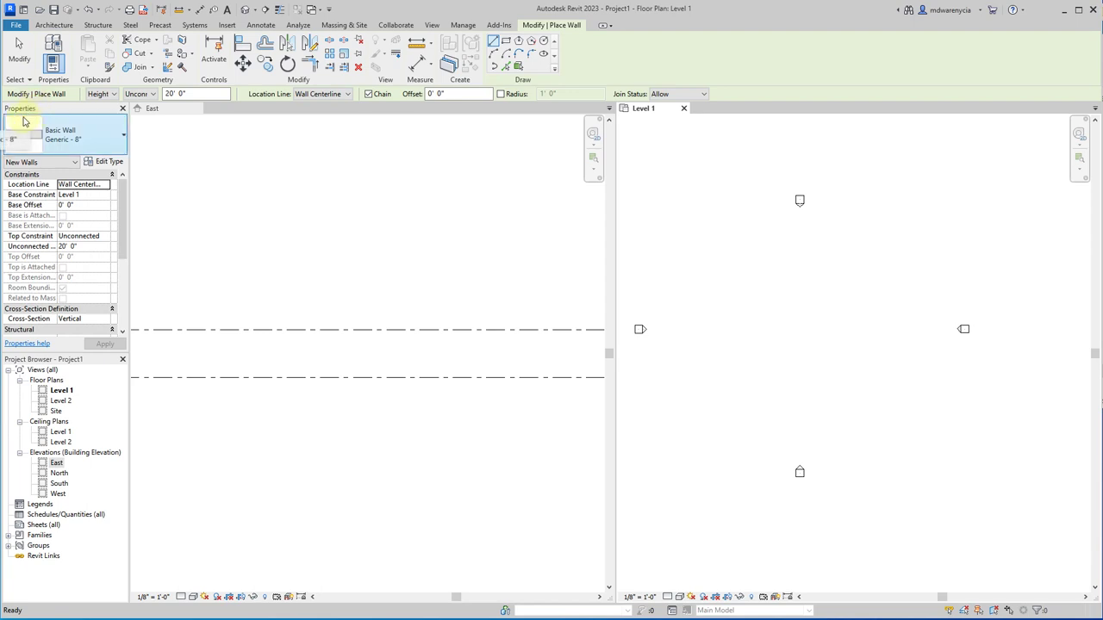
scroll(776, 327, "up", 4)
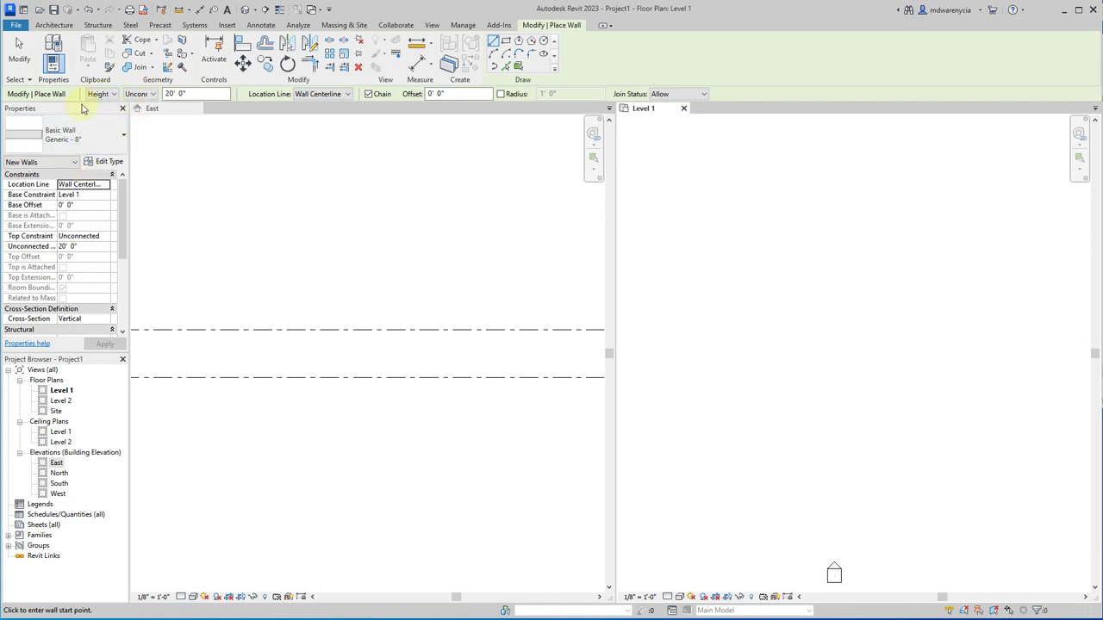
left_click(81, 136)
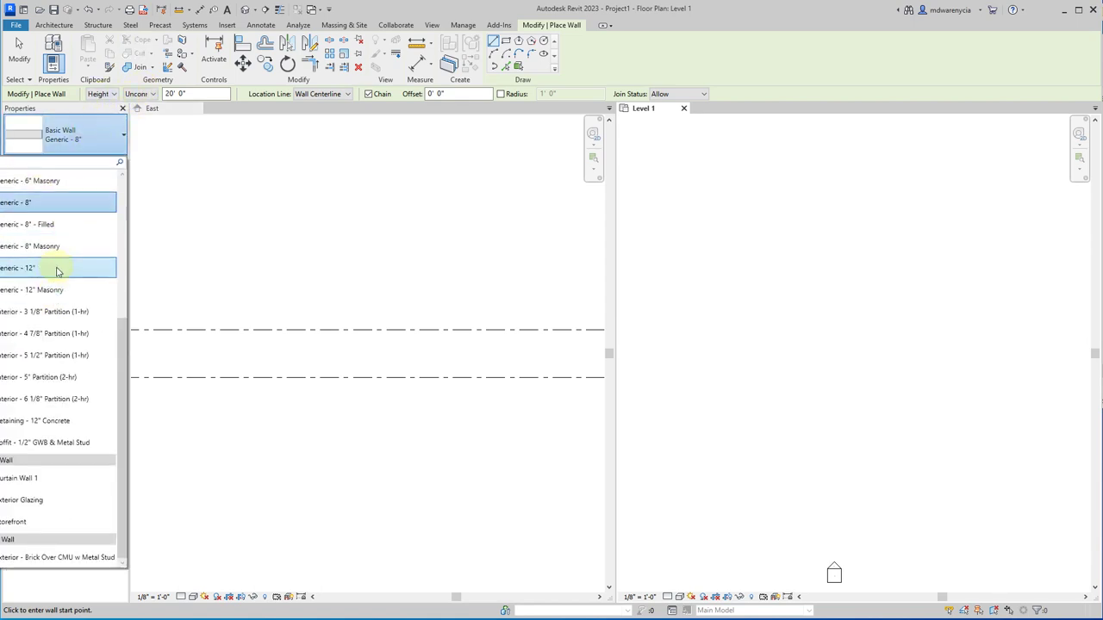
scroll(52, 284, "up", 4)
left_click(47, 217)
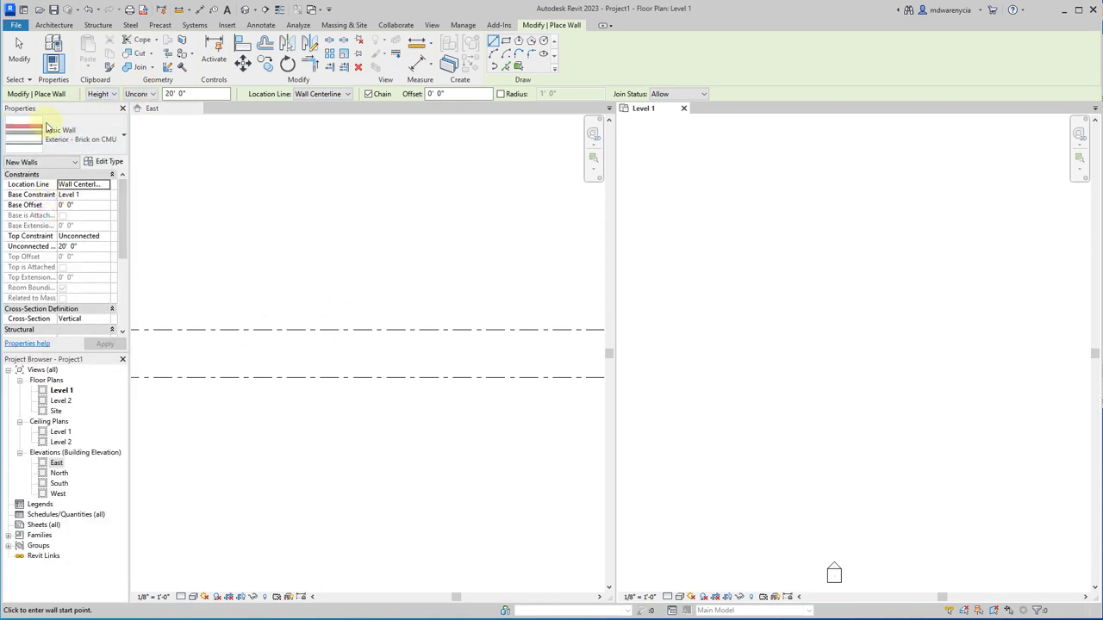
scroll(834, 336, "down", 3)
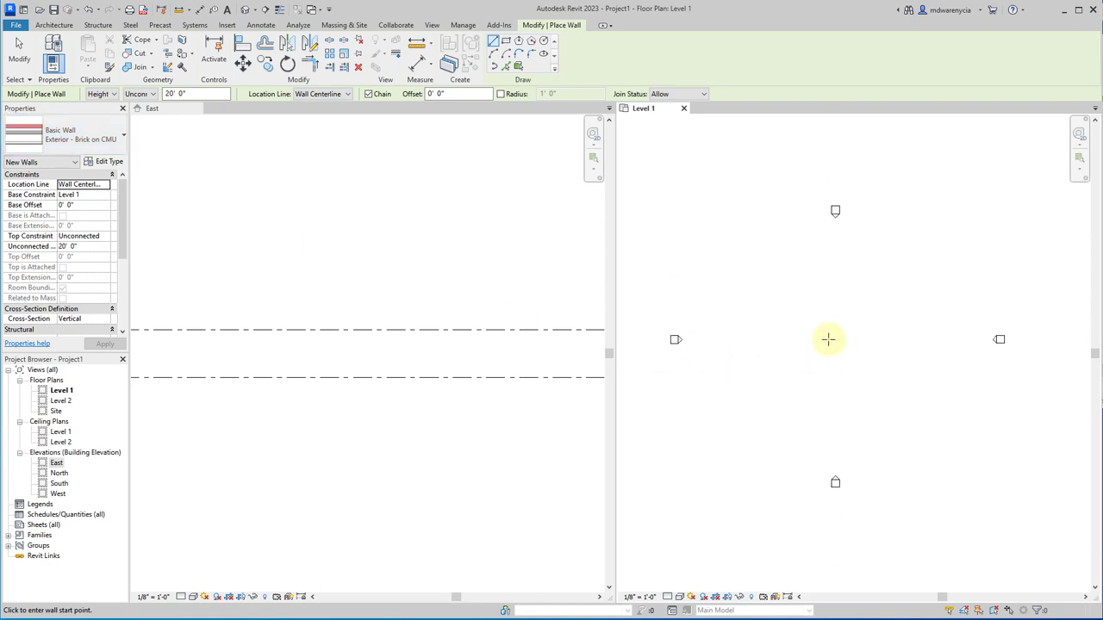
scroll(824, 354, "up", 3)
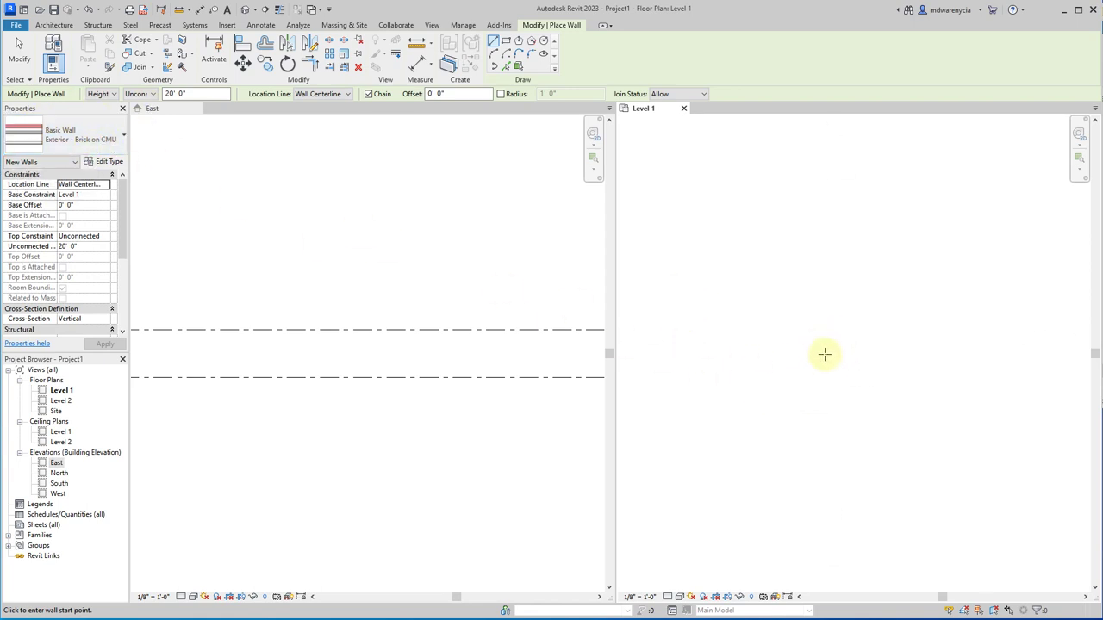
left_click(816, 337)
scroll(819, 254, "up", 2)
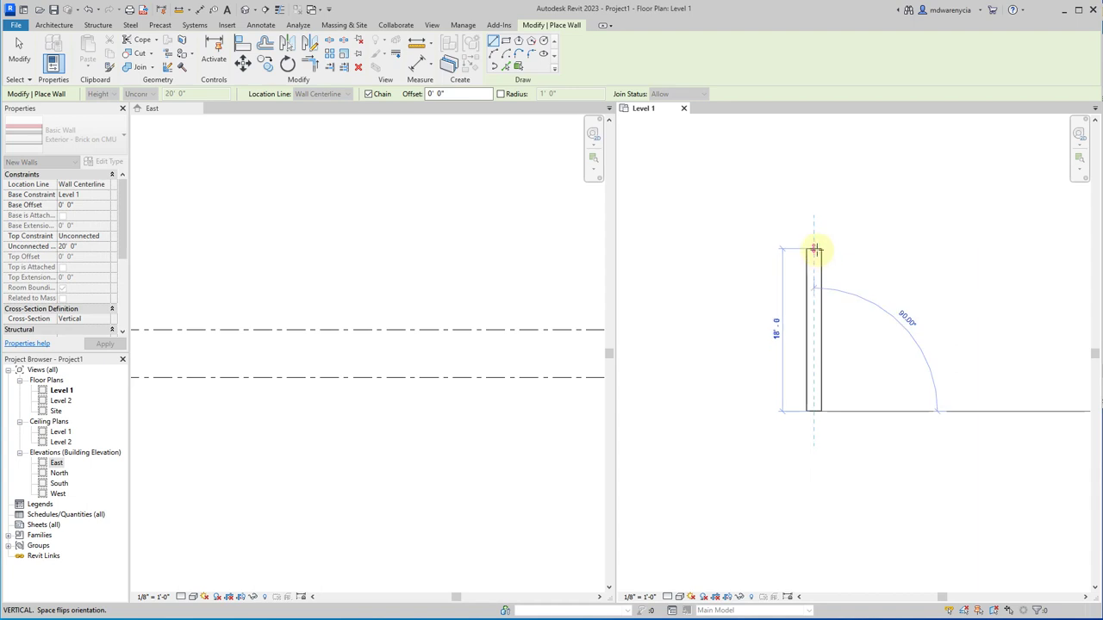
Step: Set the Level 1 floor plan's detail level to Medium and its visual style to Consistent Colors
left_click(667, 597)
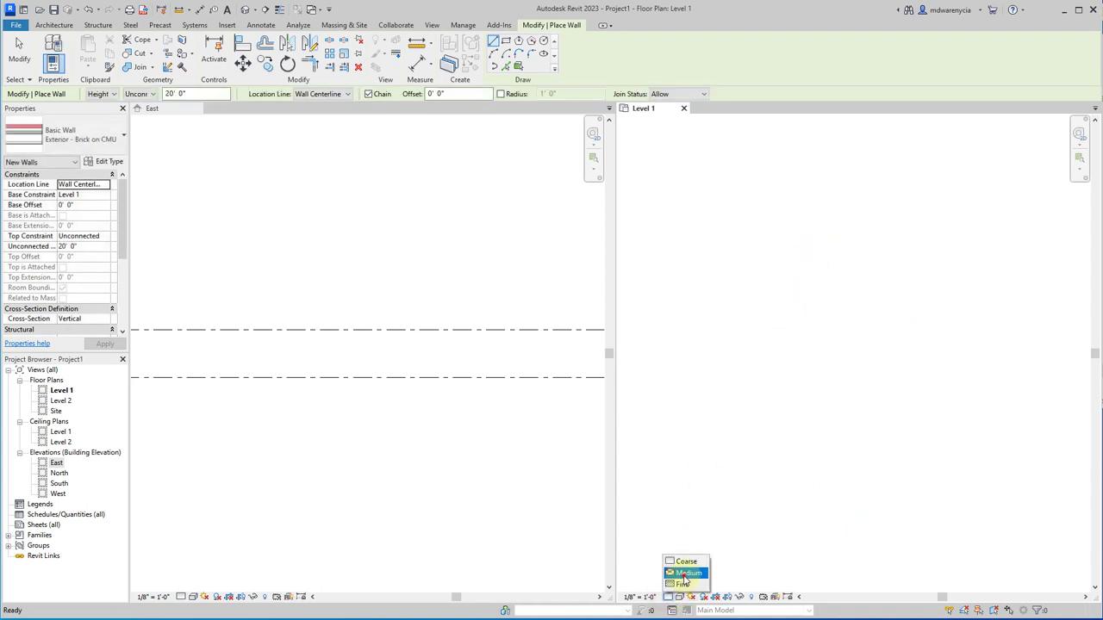
left_click(681, 575)
left_click(679, 596)
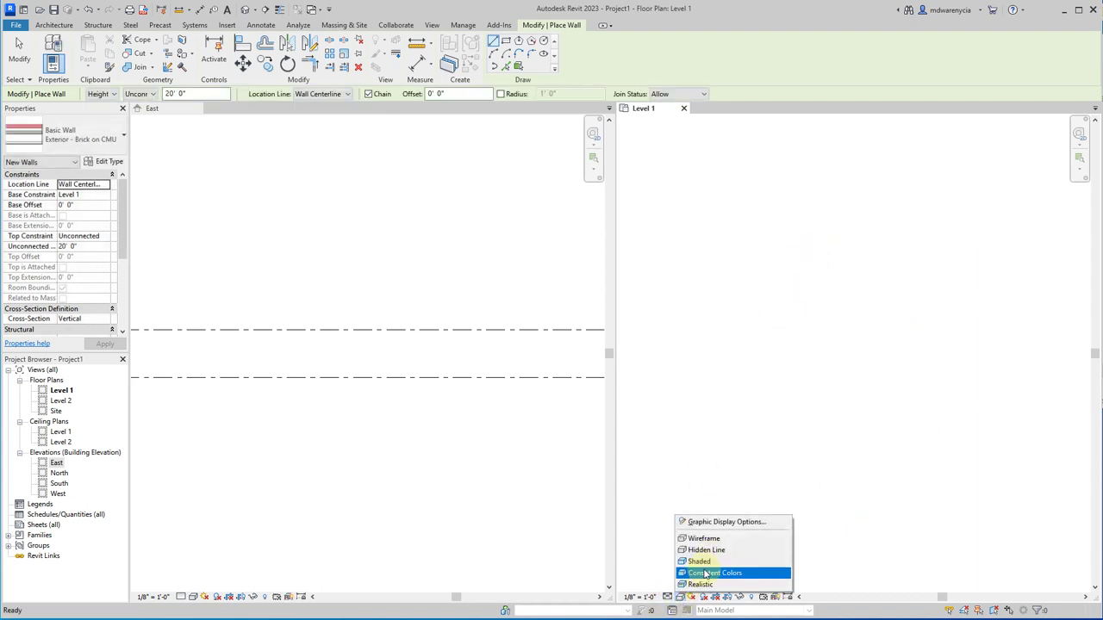
left_click(703, 573)
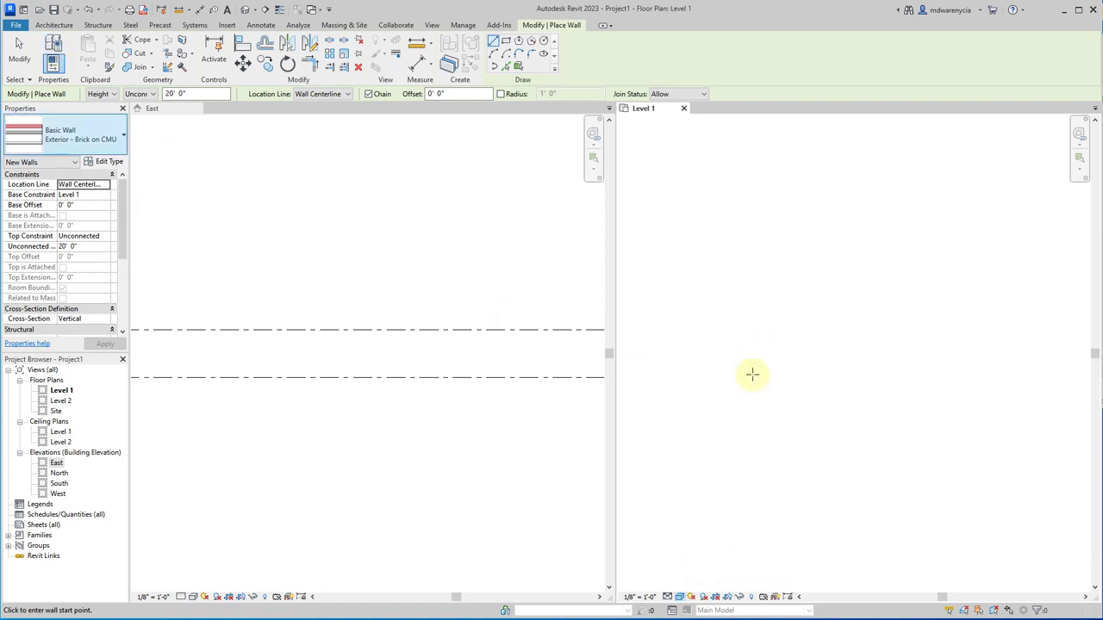
Step: Draw the building's first wall vertically upward in the Level 1 plan with a length of 20'
left_click(809, 389)
scroll(801, 272, "up", 3)
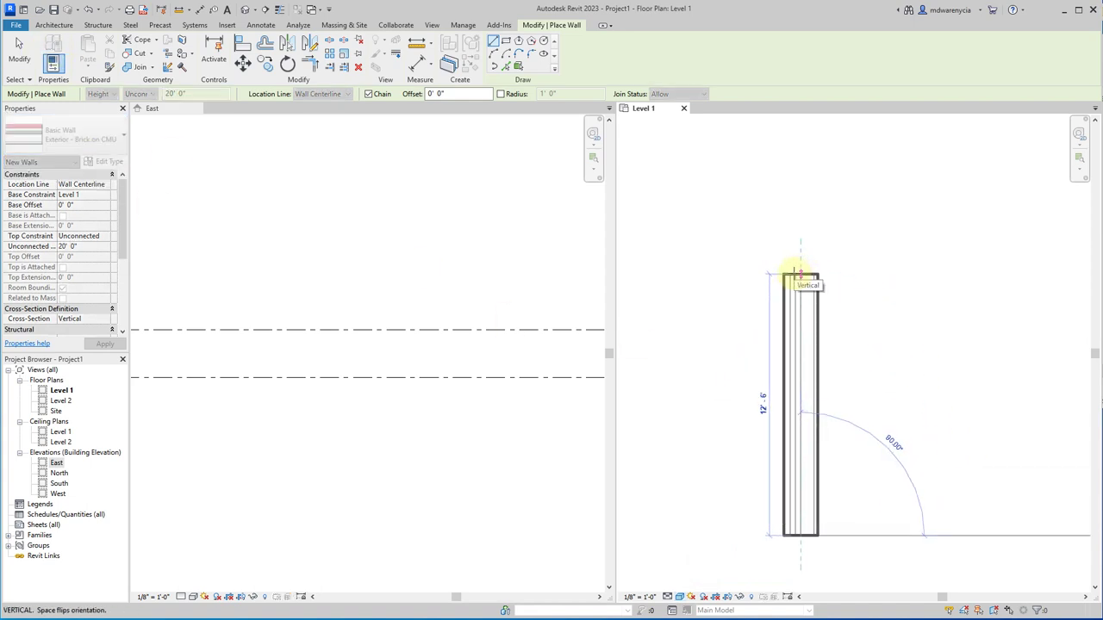
type("20")
key("Return")
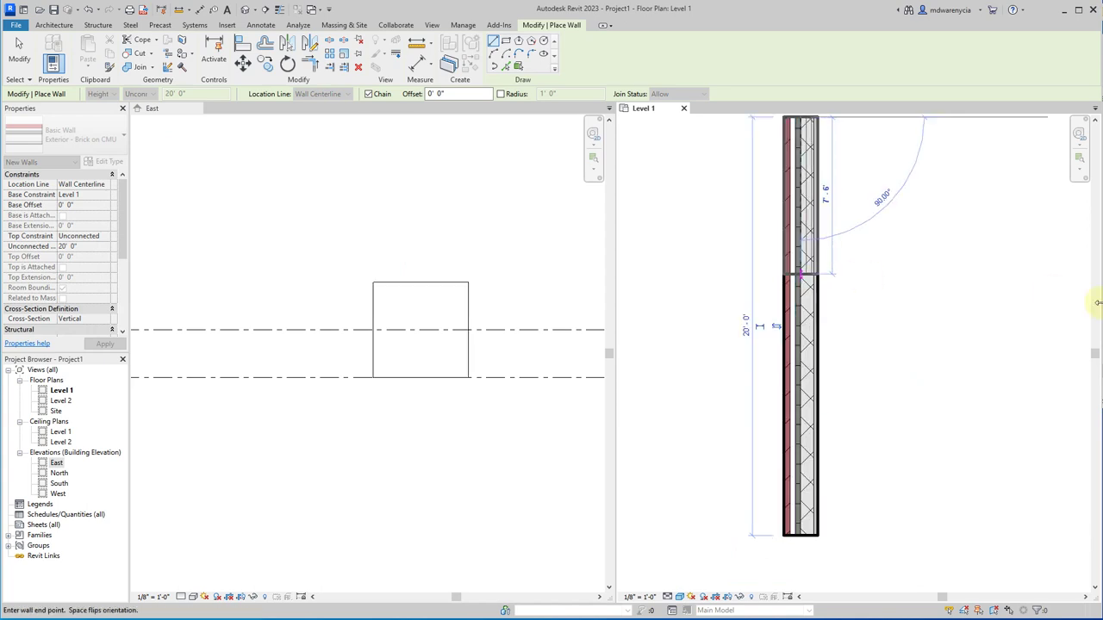
Step: Continue with a 15' wall to the east, then complete the rectangular enclosure with the east and south walls and end the Wall tool
scroll(980, 266, "down", 2)
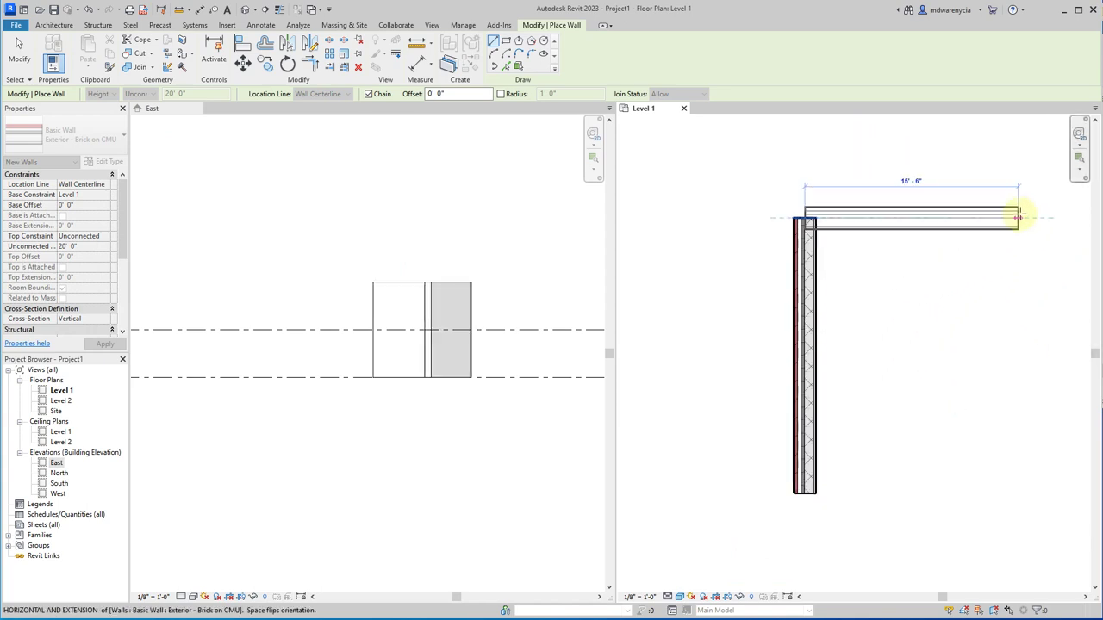
type("15")
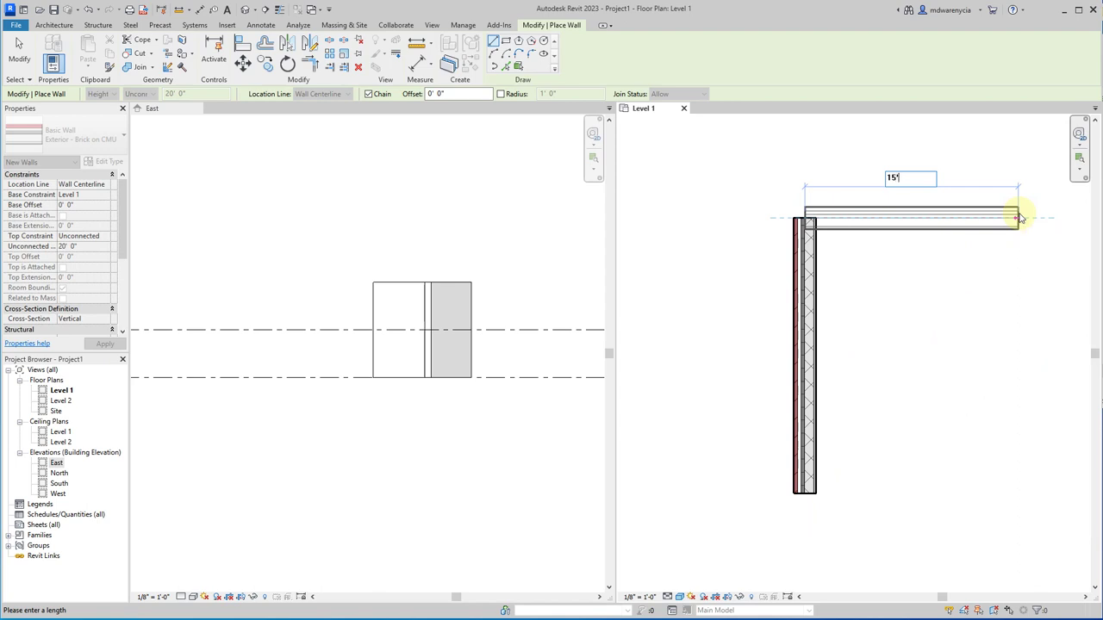
key("Return")
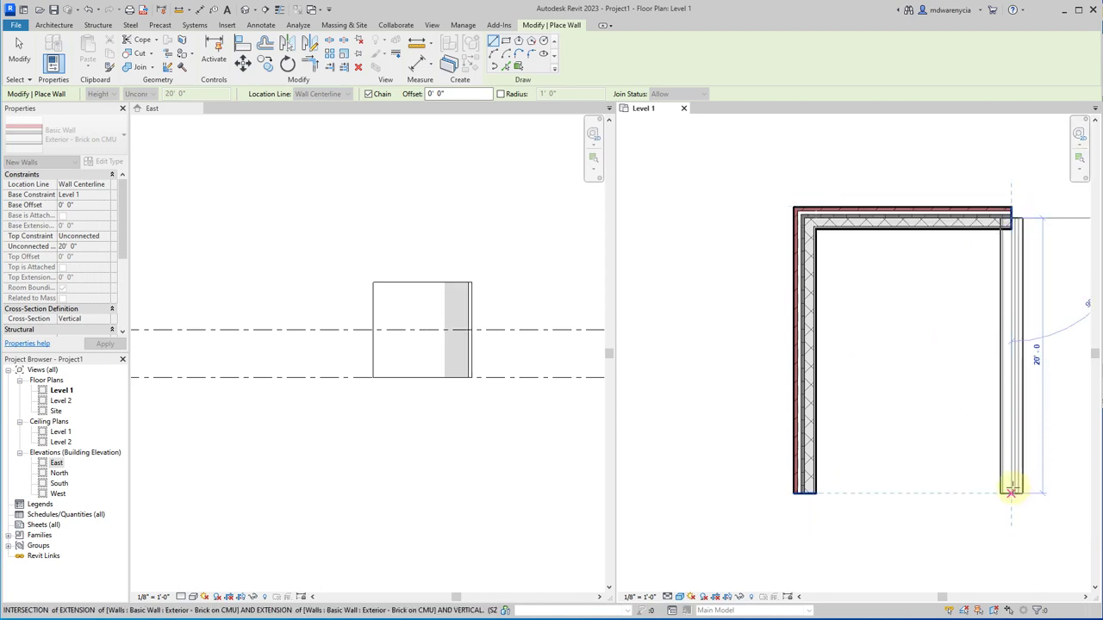
left_click(1011, 494)
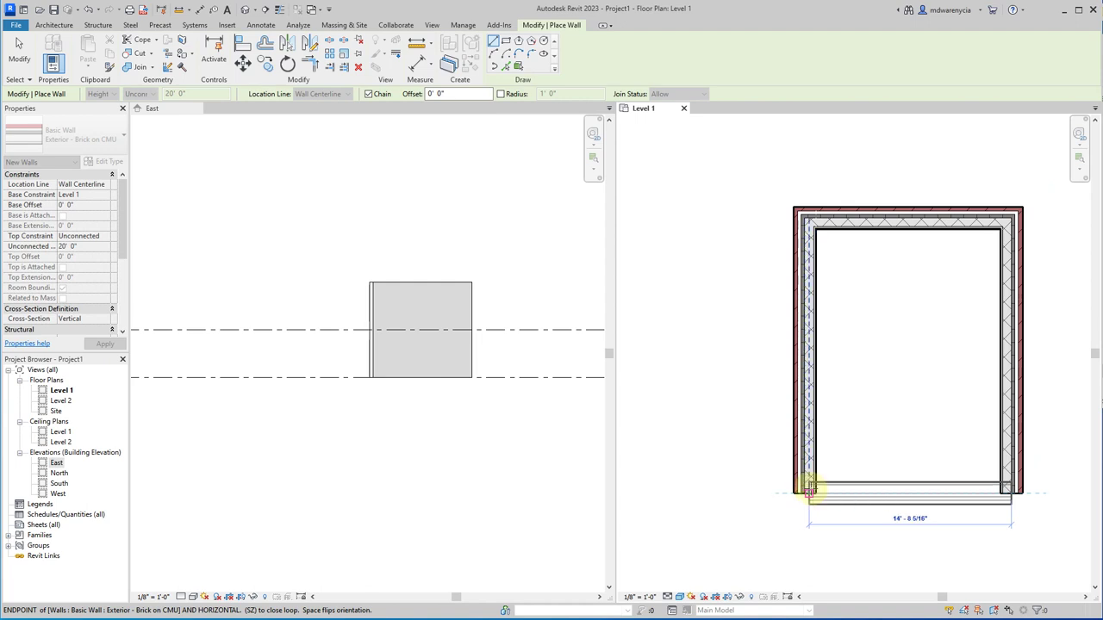
left_click(805, 493)
key("Escape")
key("Escape")
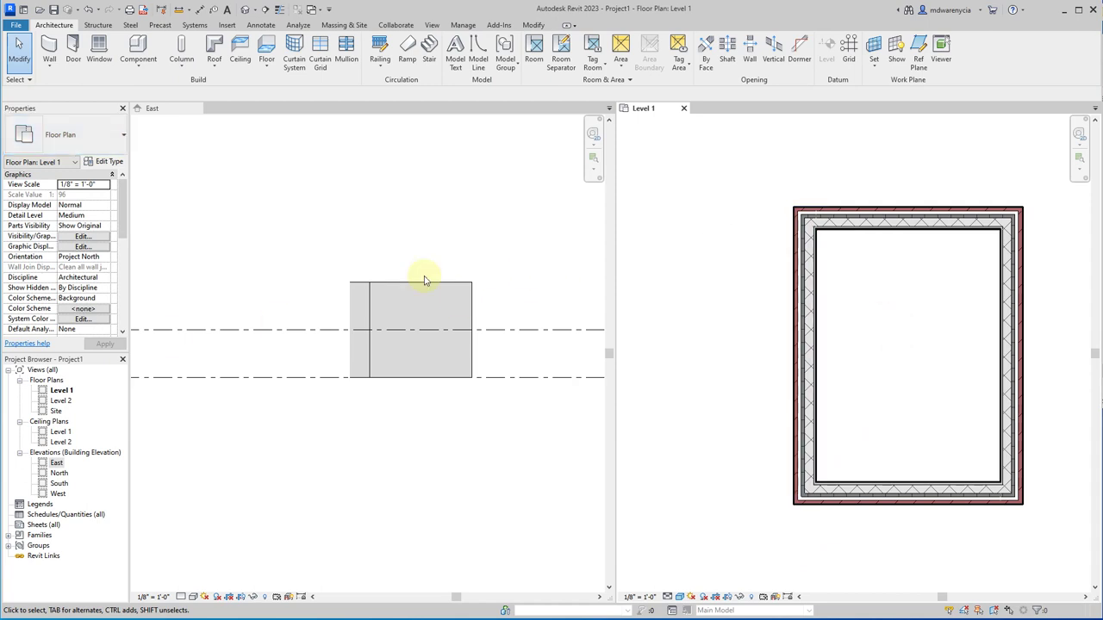
Step: Set the East elevation's detail level to Medium and its visual style to Consistent Colors
scroll(352, 309, "up", 2)
scroll(405, 336, "down", 2)
left_click(345, 374)
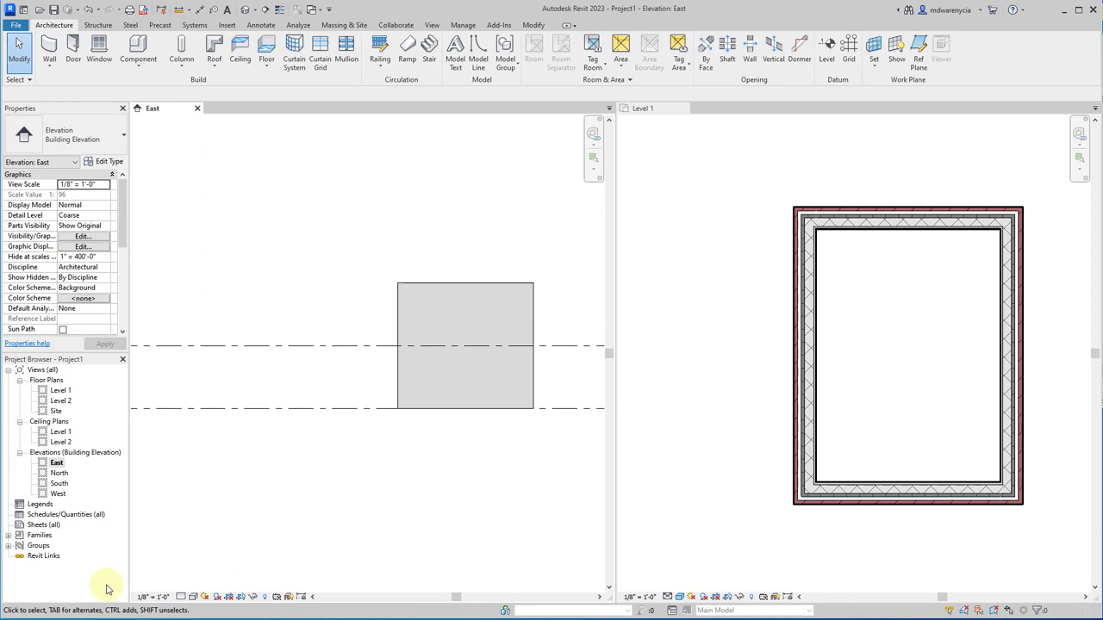
left_click(177, 597)
left_click(201, 573)
left_click(193, 597)
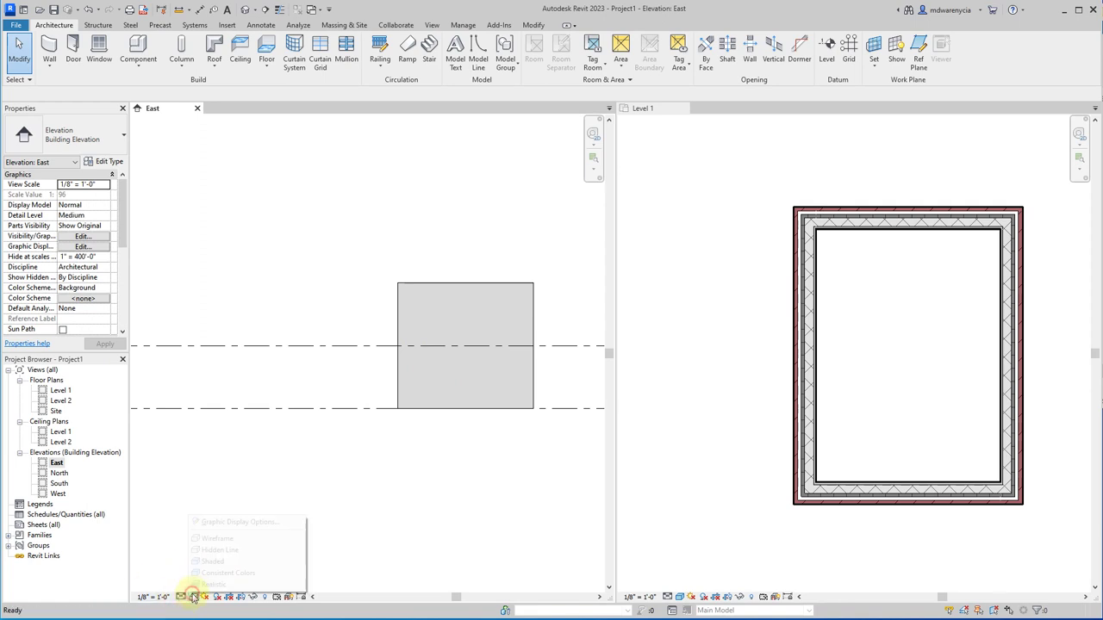
left_click(198, 574)
scroll(467, 387, "up", 2)
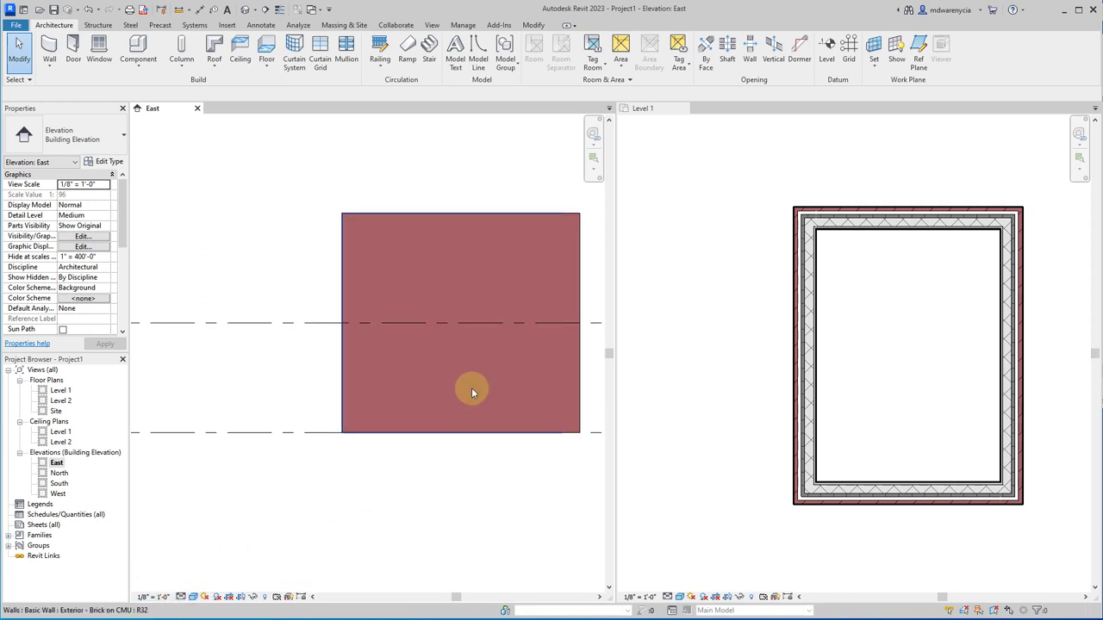
middle_click_drag(468, 387, 338, 423)
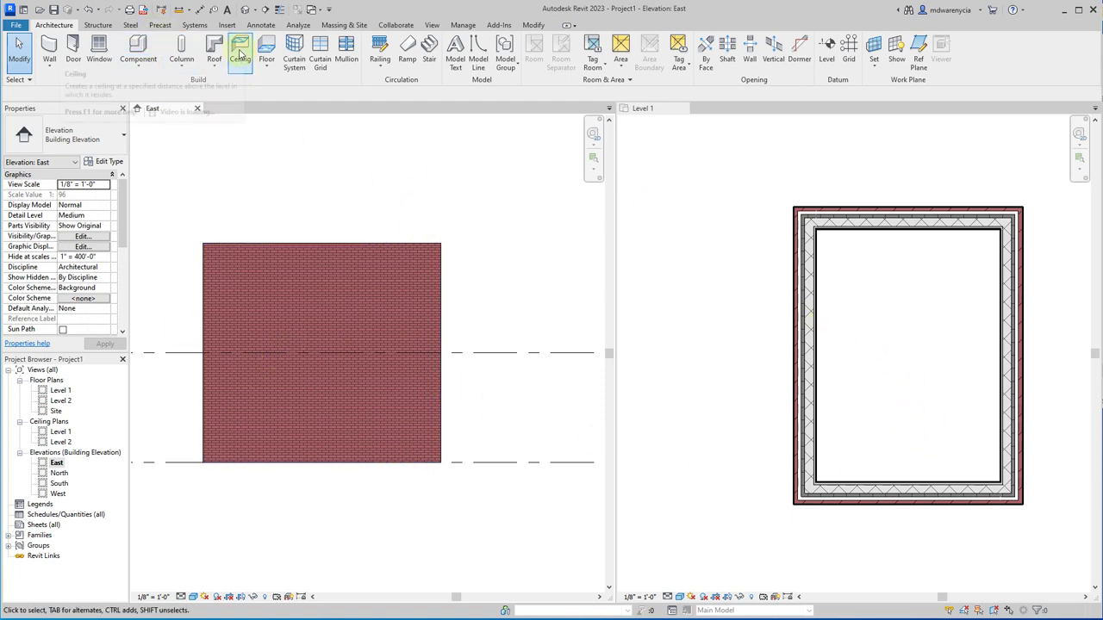
Step: Start the Ceiling tool in the Level 1 floor plan and tile a default 3D view with the plan and East elevation
left_click(241, 53)
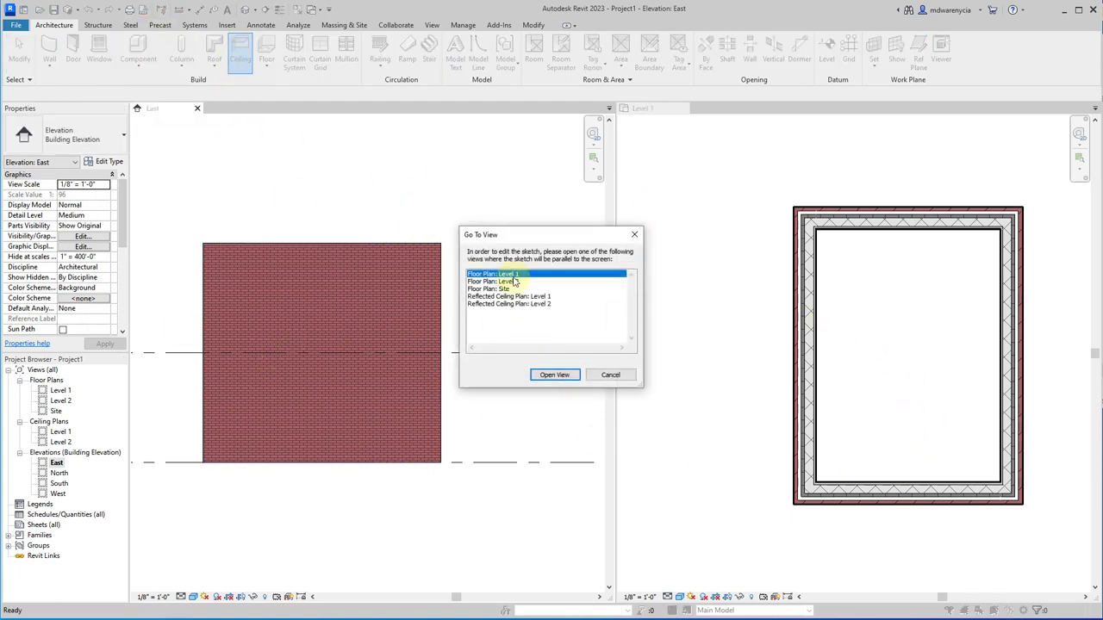
double_click(508, 275)
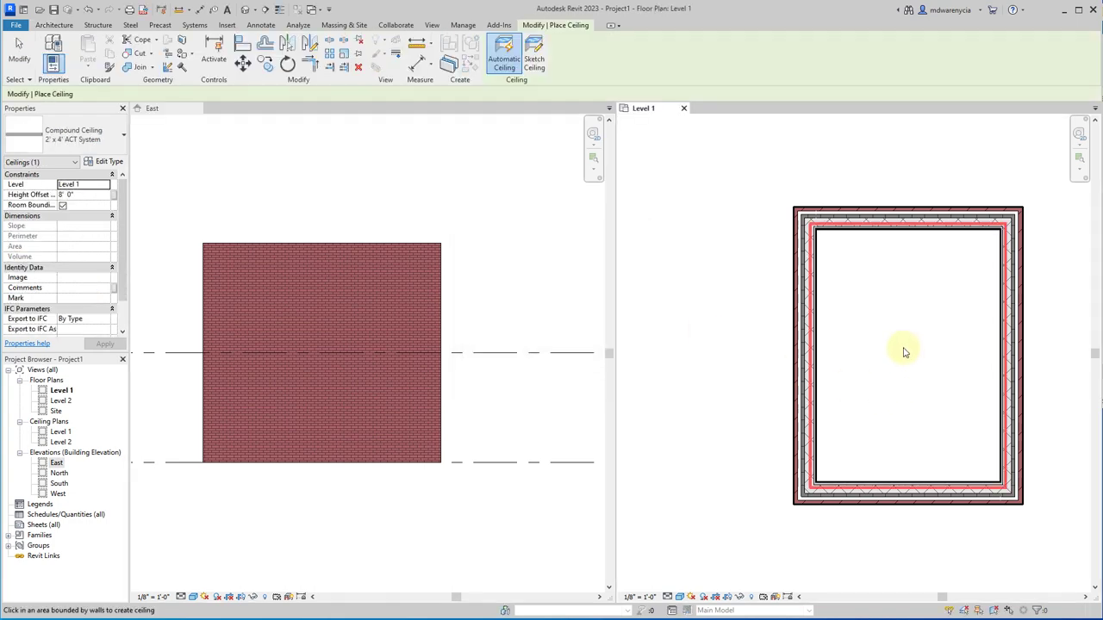
left_click(431, 25)
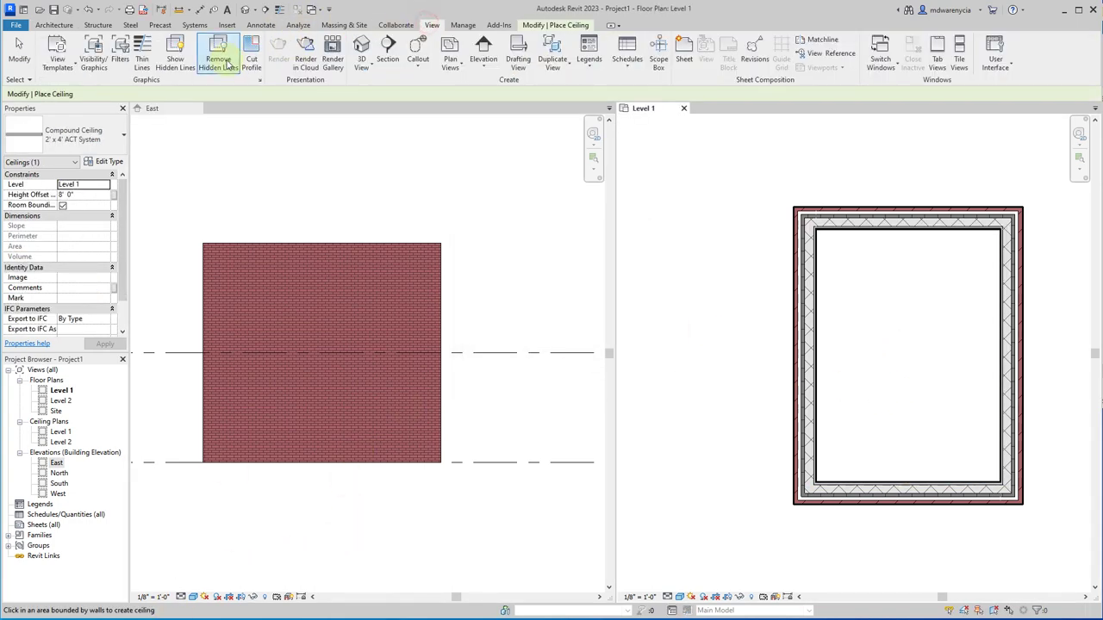
left_click(361, 48)
left_click(959, 53)
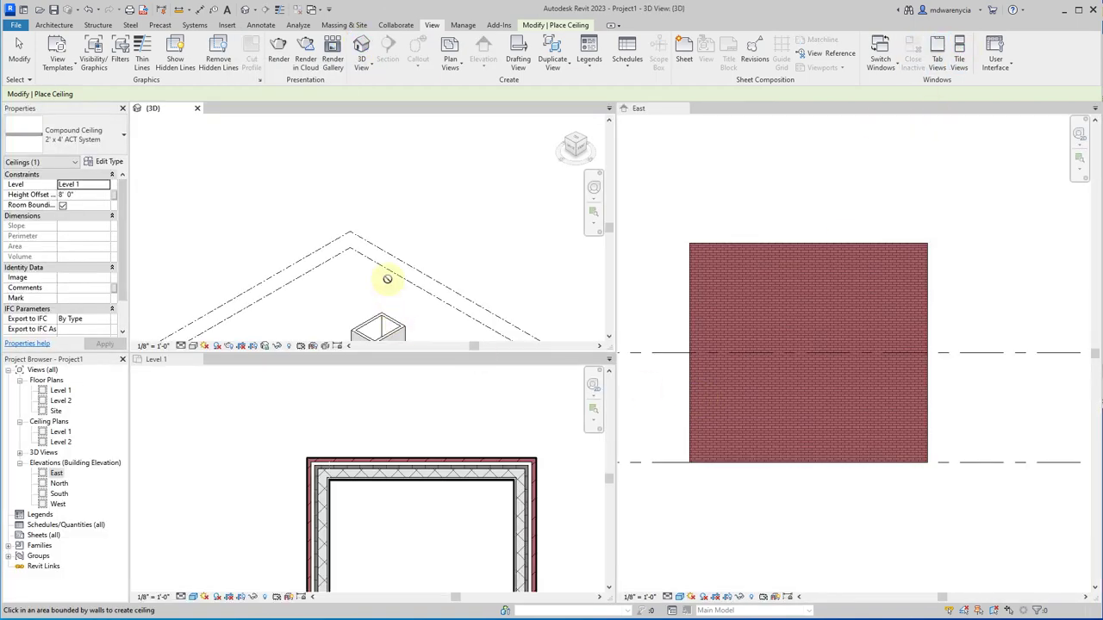
Step: Set the visual style of the 3D view to Wireframe so the building's interior can be seen
middle_click_drag(379, 336, 364, 246)
scroll(392, 265, "up", 3)
left_click(167, 536)
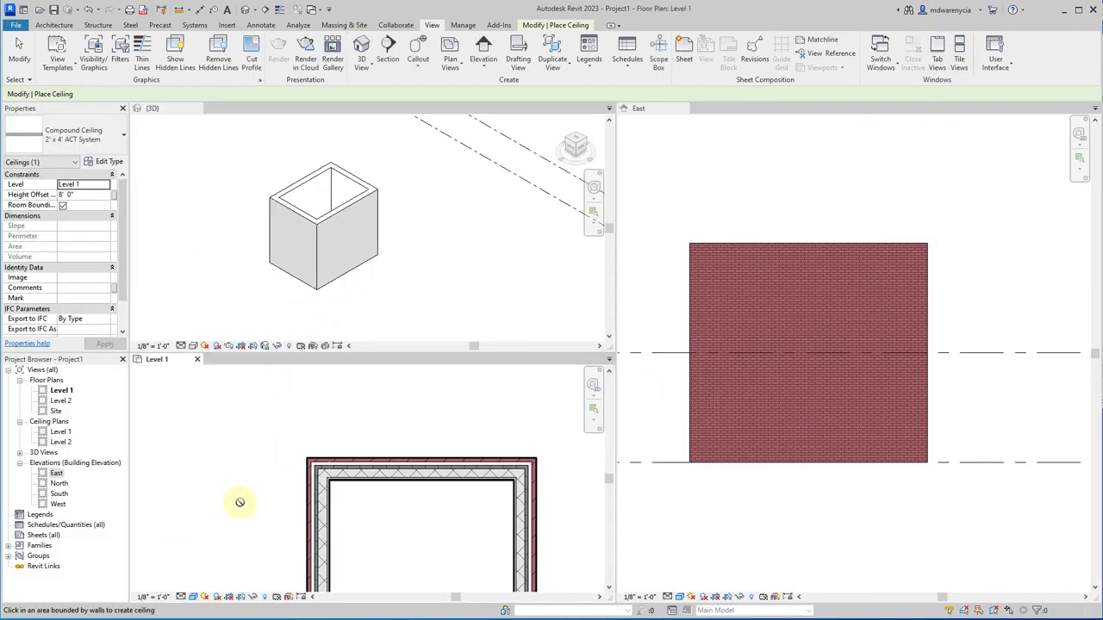
middle_click_drag(240, 501, 235, 325)
left_click(197, 322)
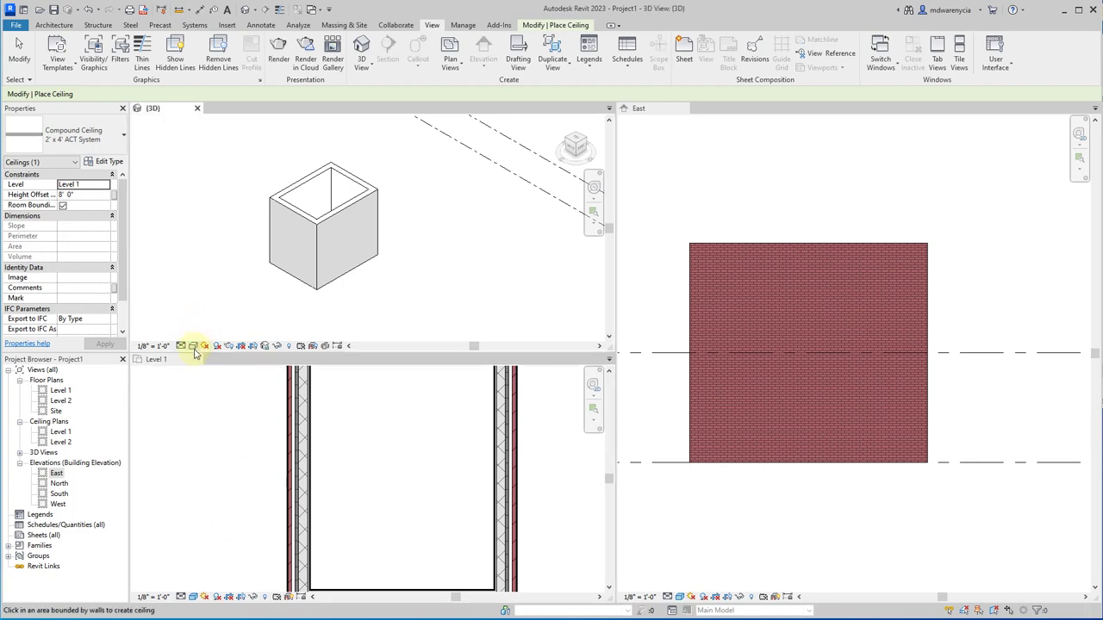
left_click(194, 347)
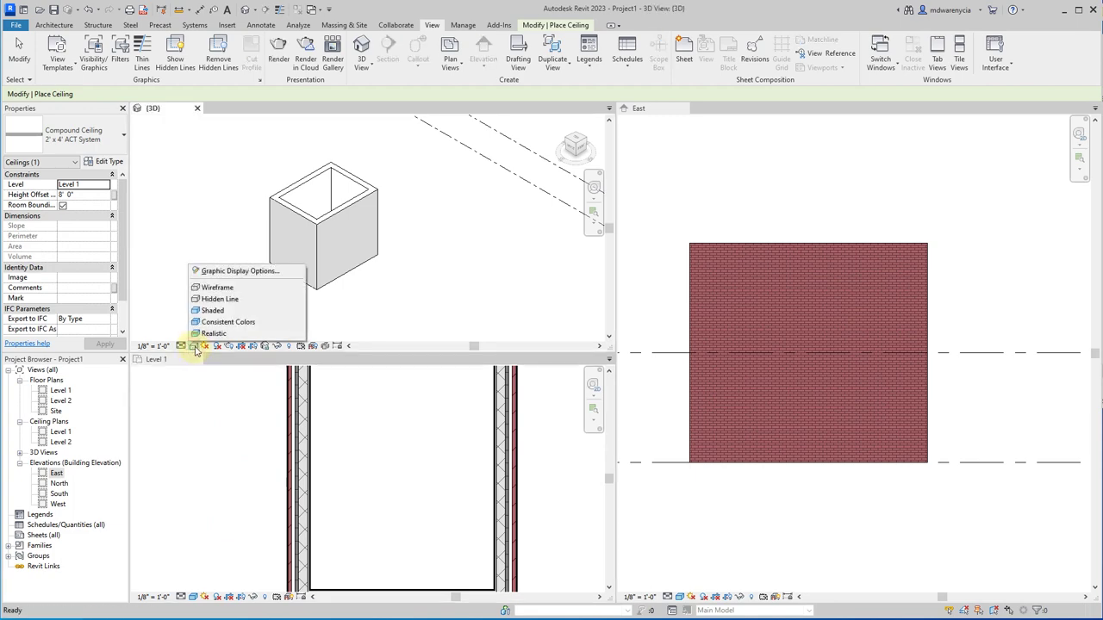
left_click(215, 287)
scroll(315, 239, "up", 2)
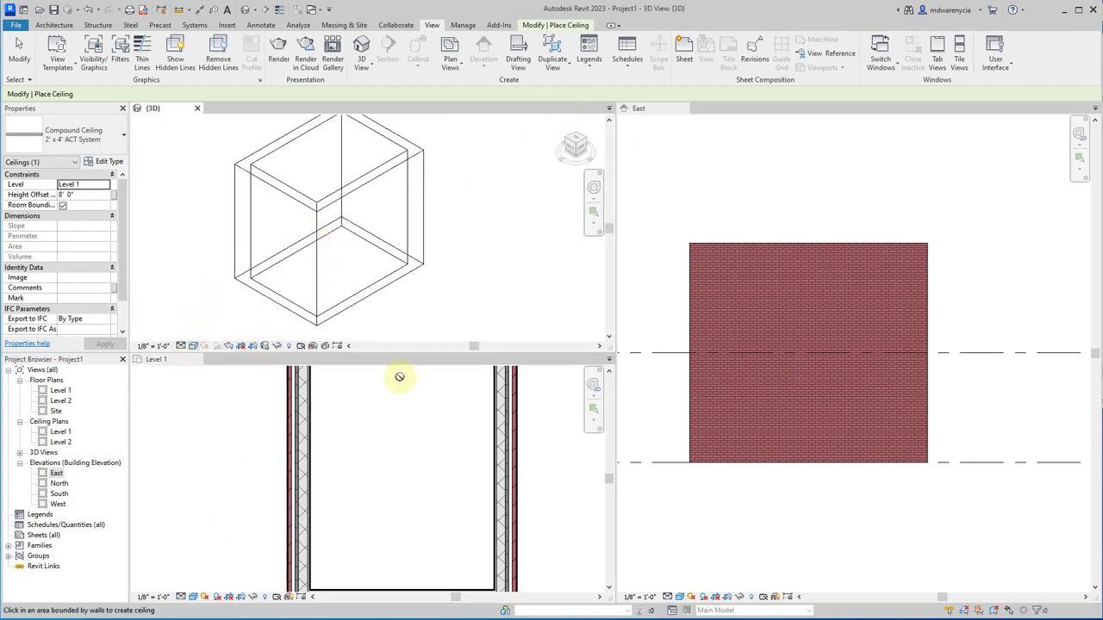
Step: Place an automatic 2' x 4' ACT System ceiling inside the walls on Level 1 with an 8' 0" height offset
scroll(389, 434, "down", 1)
left_click(382, 492)
middle_click_drag(405, 408, 376, 439)
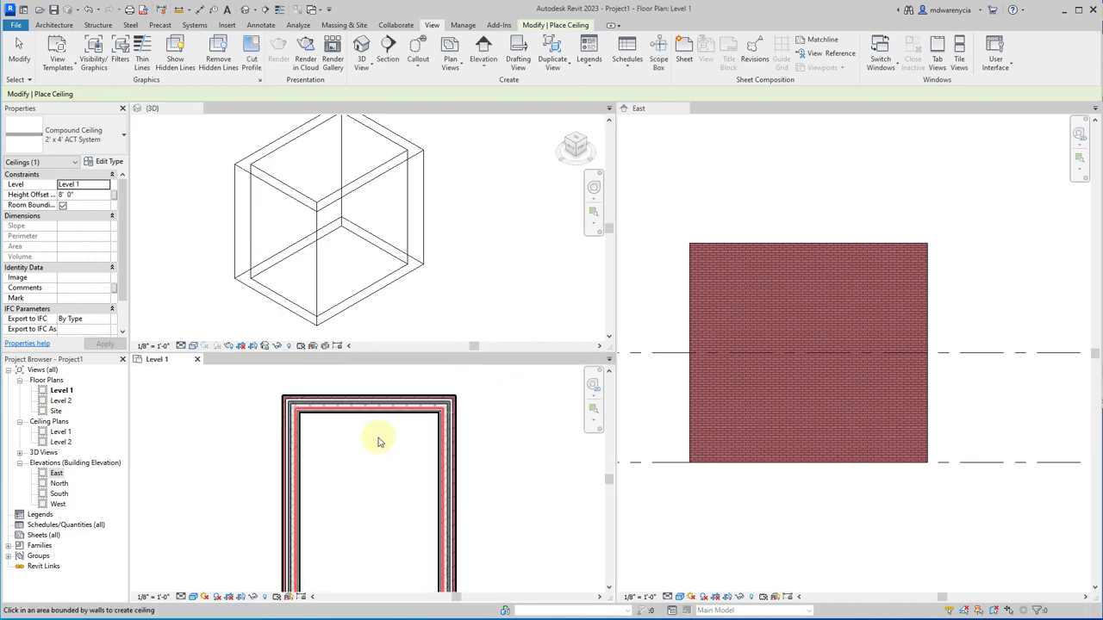
left_click(359, 485)
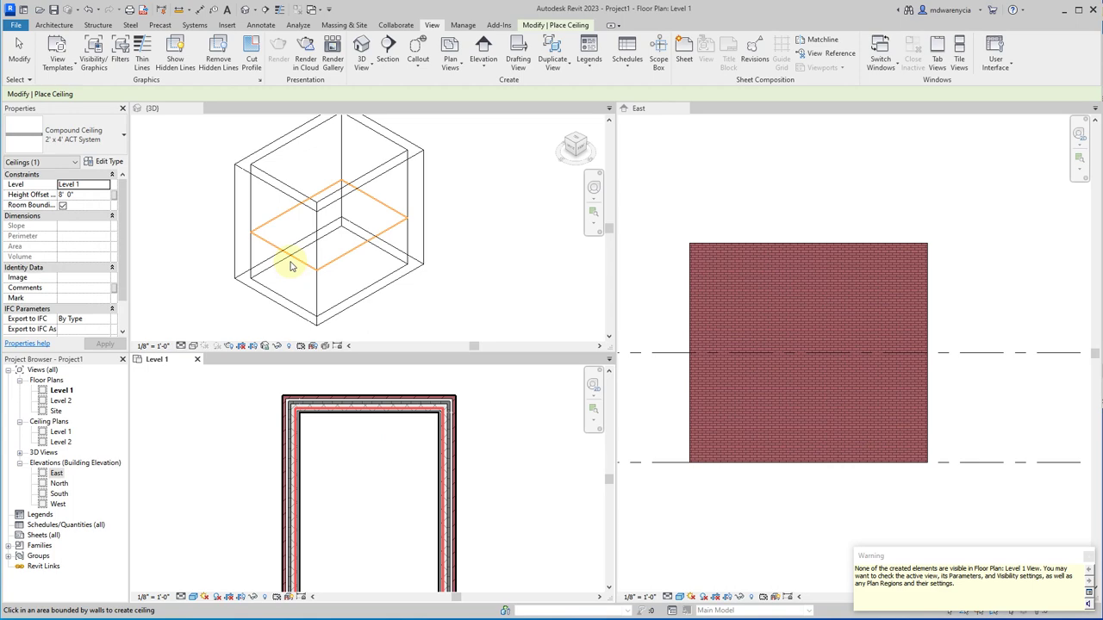
Step: Open the Level 2 floor plan and place an automatic 2' x 4' ACT System ceiling there with an 8' 0" height offset
double_click(60, 401)
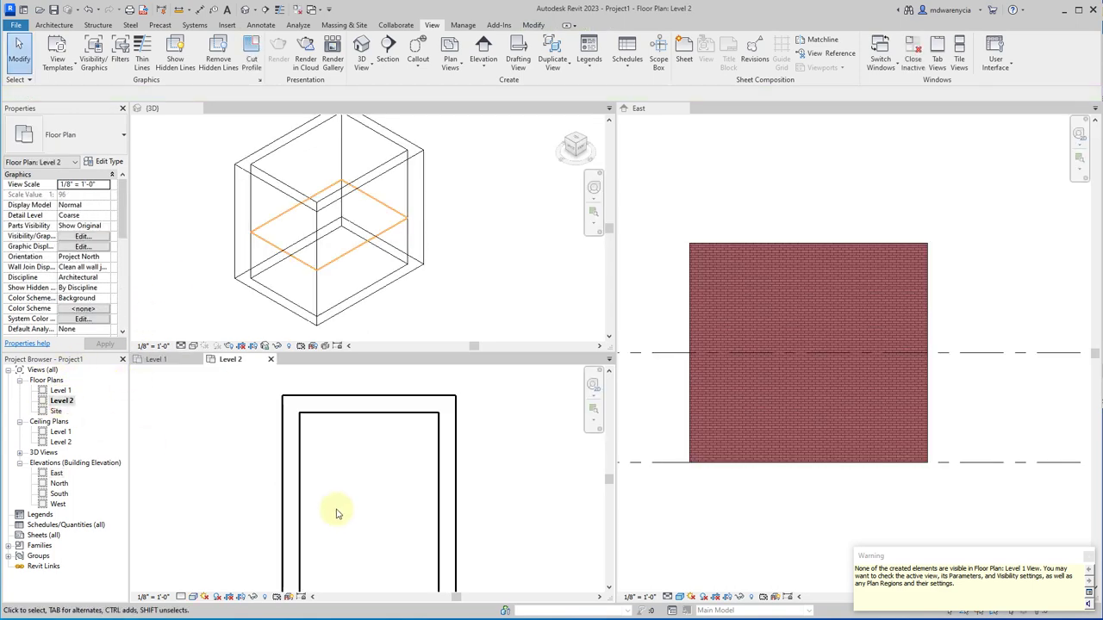
left_click(53, 24)
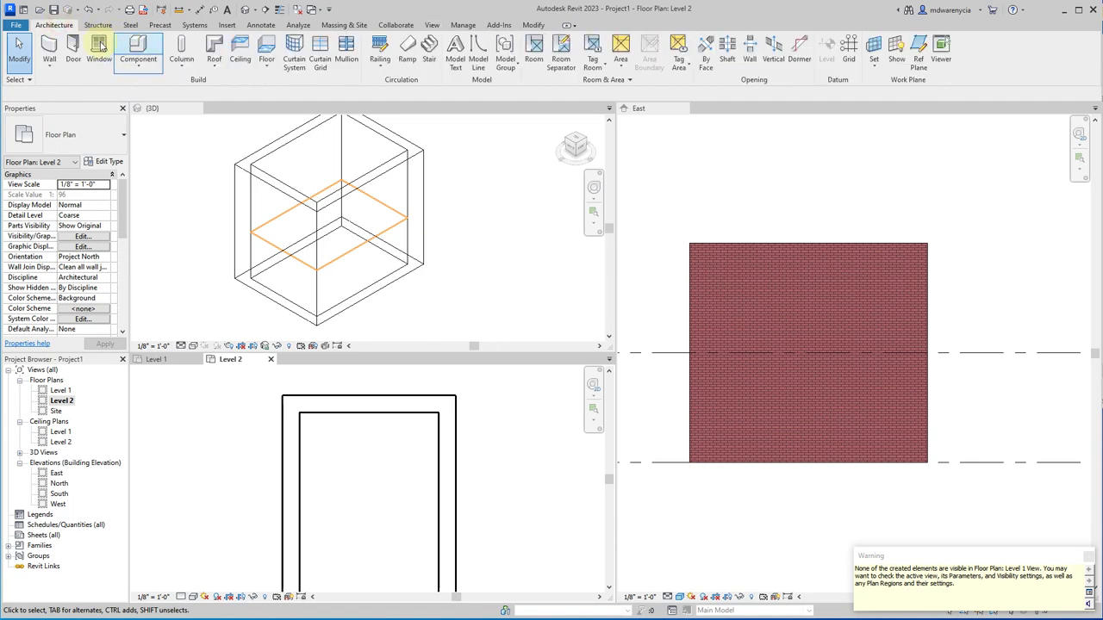
left_click(241, 53)
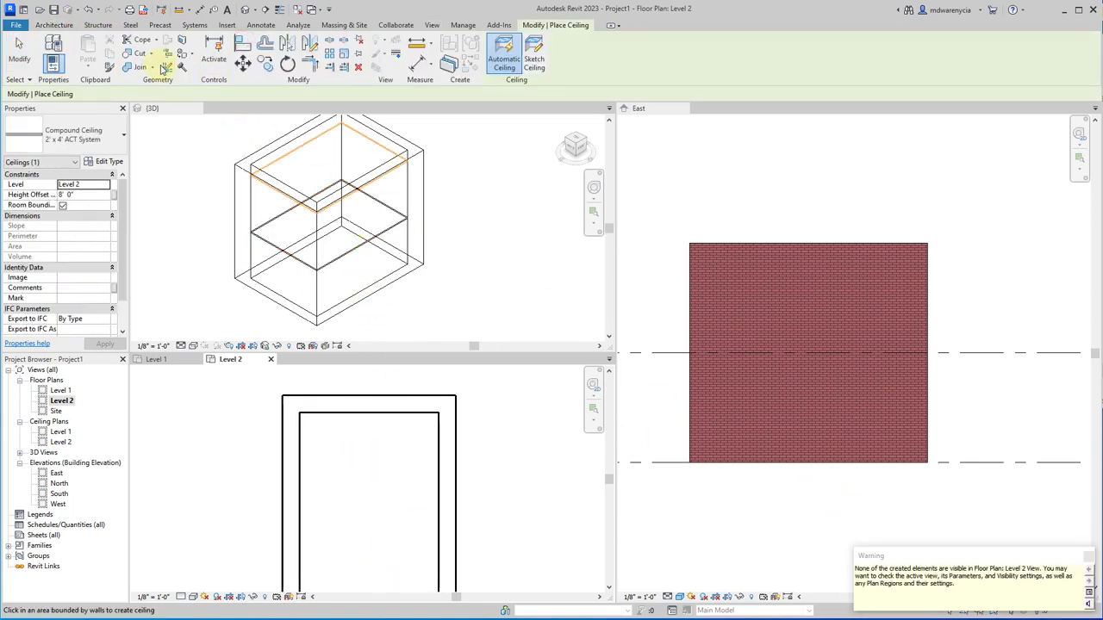
Step: Create a Generic - 12" floor on Level 2 with a rectangular boundary between opposite inner corners of the walls
left_click(54, 24)
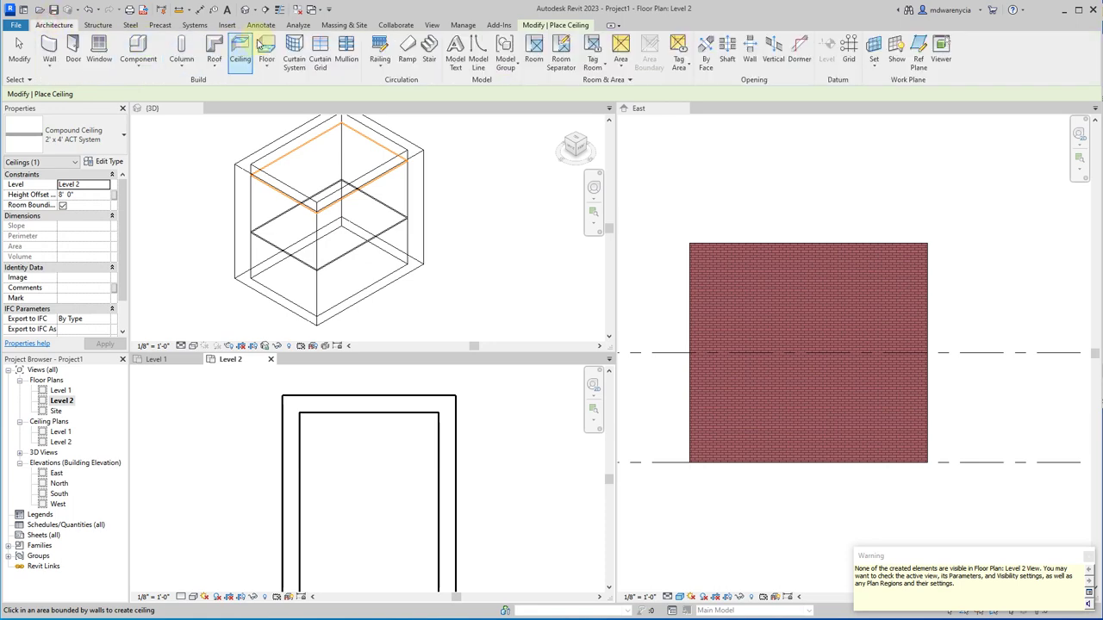
left_click(267, 53)
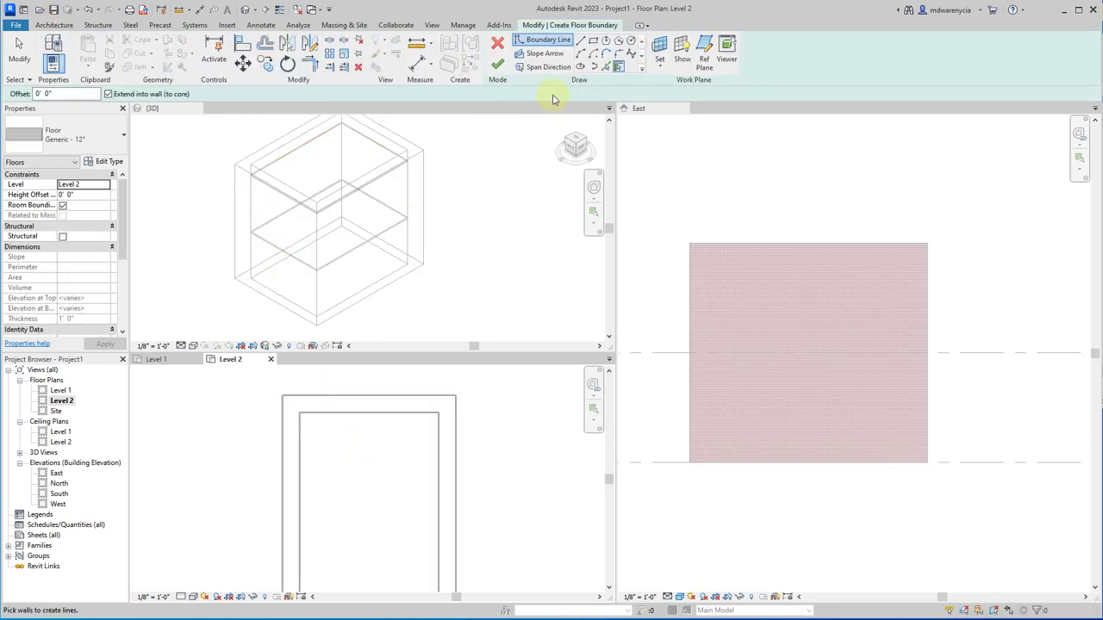
left_click(593, 41)
scroll(297, 439, "down", 3)
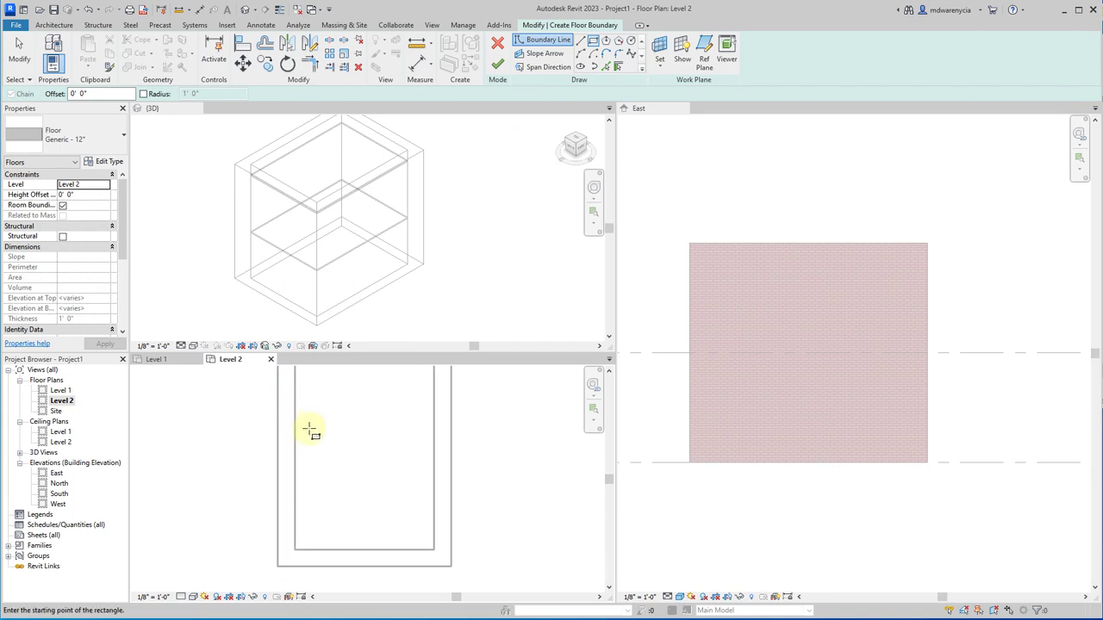
scroll(315, 443, "up", 1)
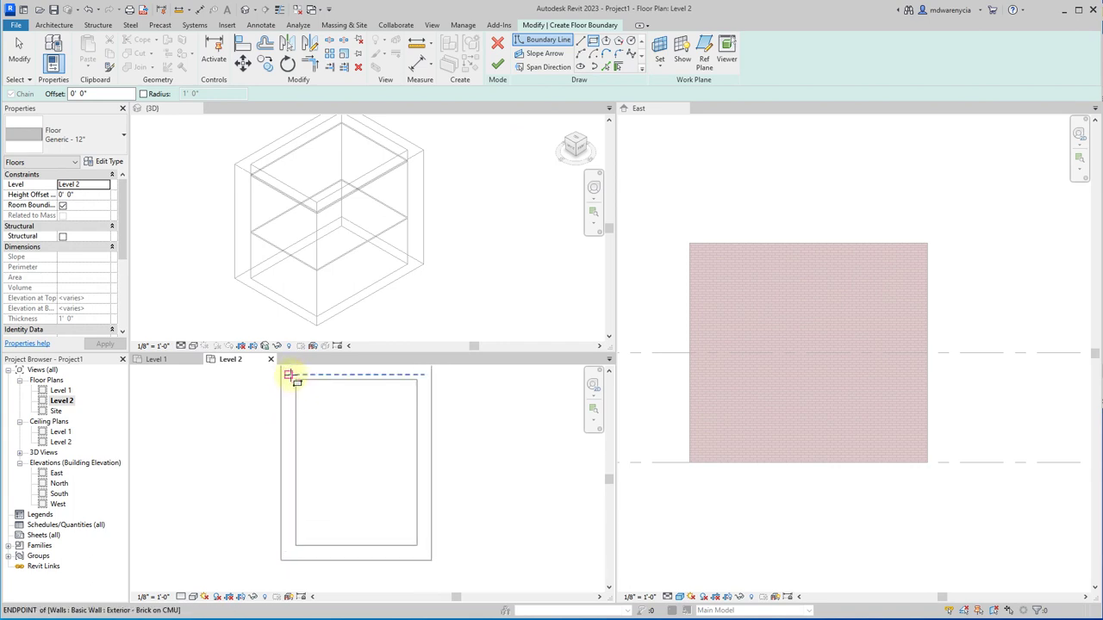
scroll(290, 377, "up", 2)
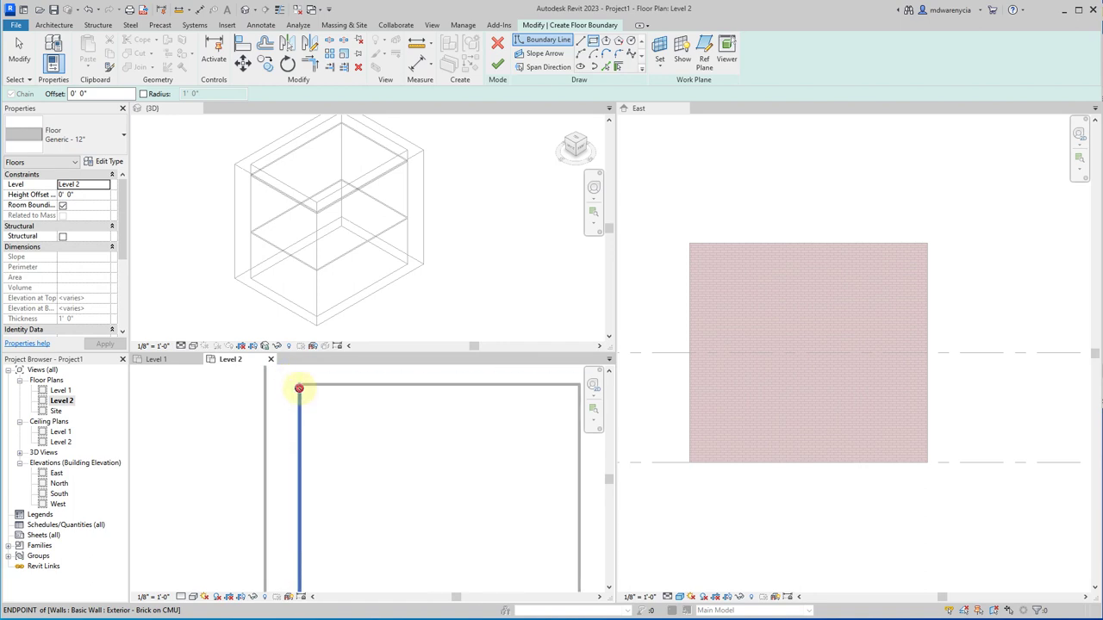
left_click(299, 388)
scroll(382, 529, "down", 4)
left_click(395, 528)
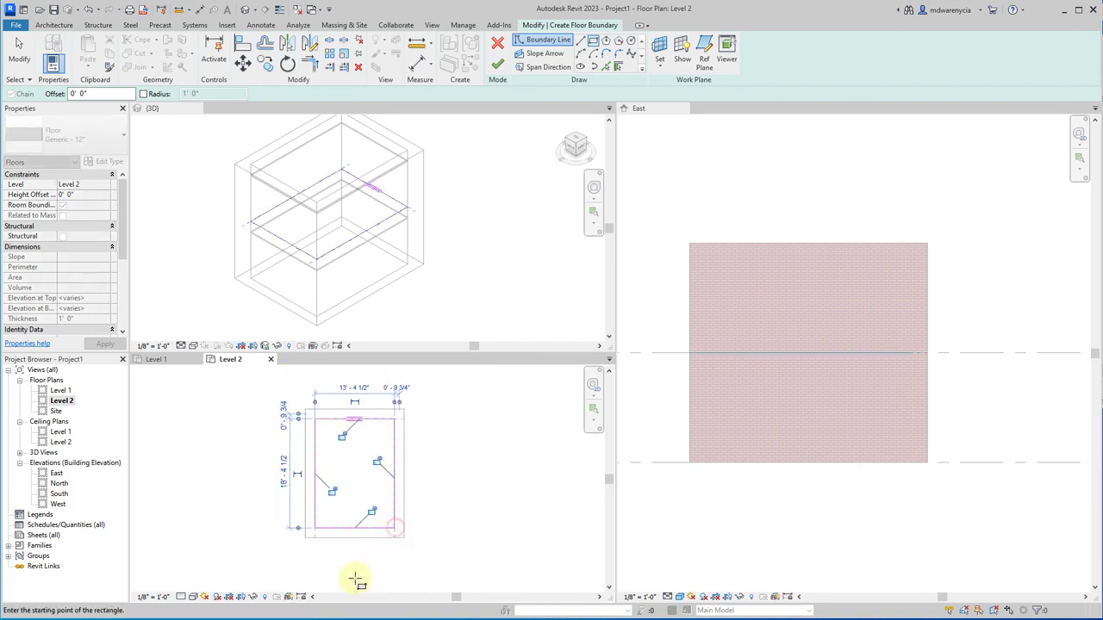
left_click(498, 69)
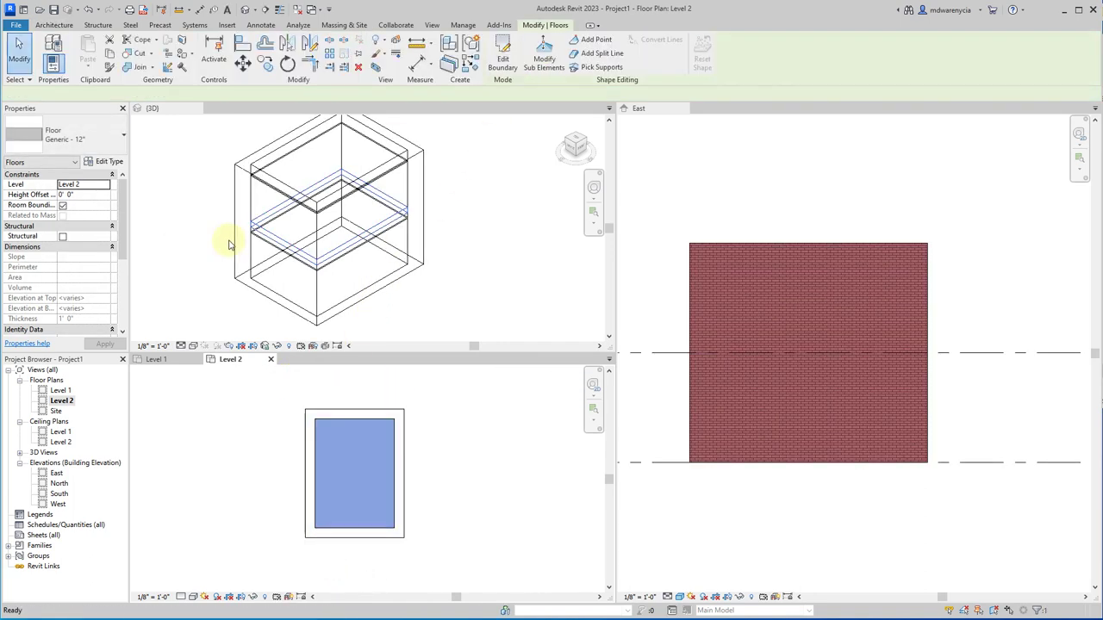
Step: Create a Generic - 12" floor in the Level 1 plan, sketching a rectangular boundary along the inner wall faces
left_click(156, 358)
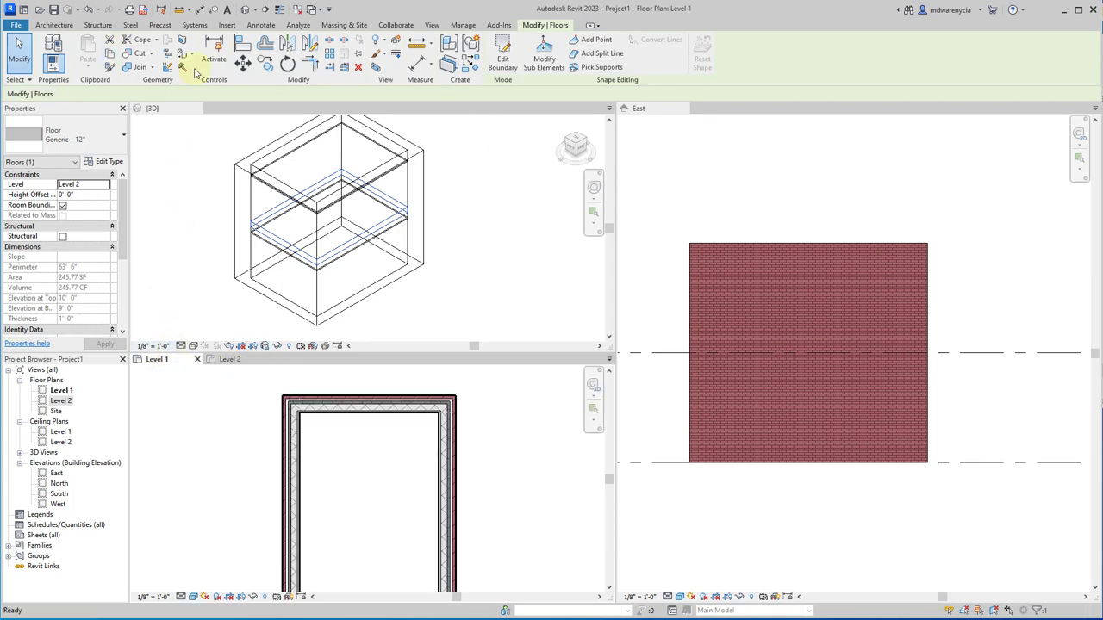
left_click(51, 25)
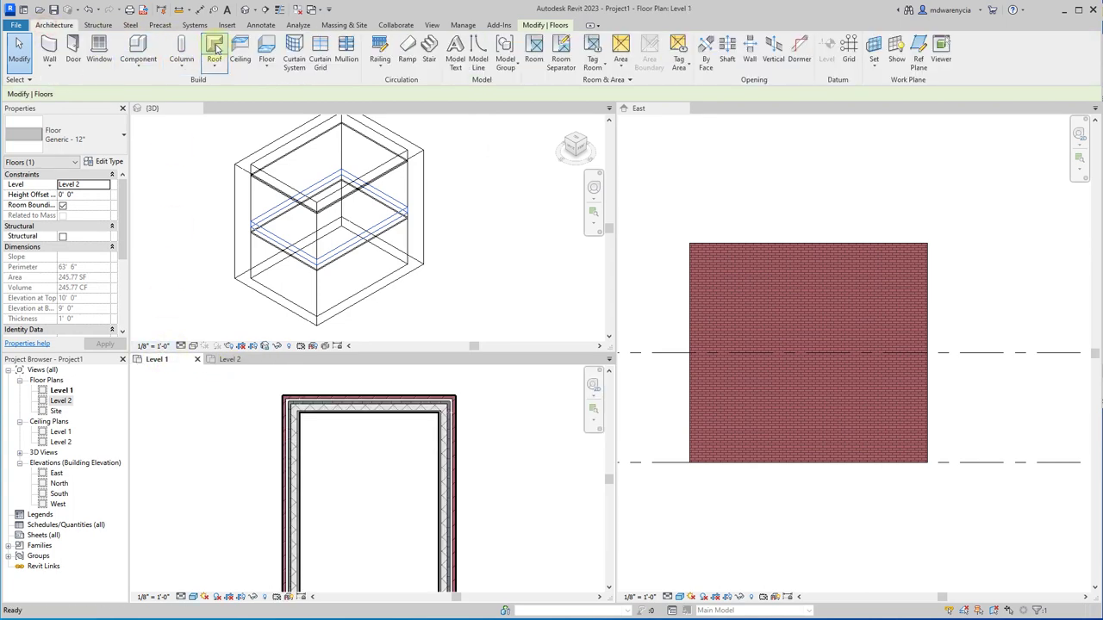
left_click(265, 48)
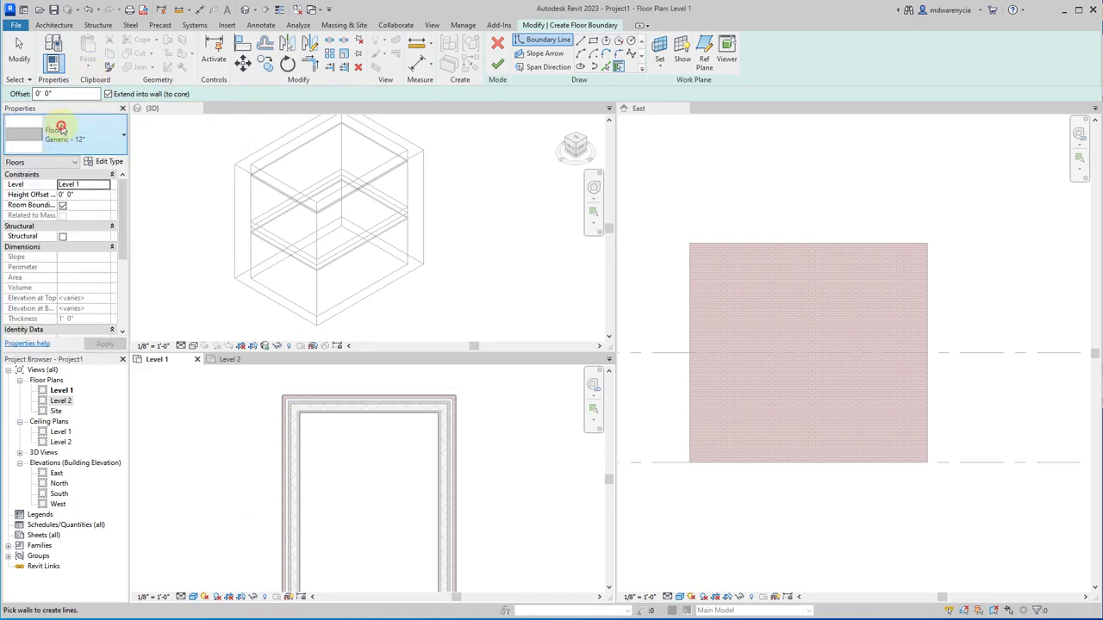
left_click(42, 27)
middle_click_drag(402, 582, 420, 508)
left_click(549, 25)
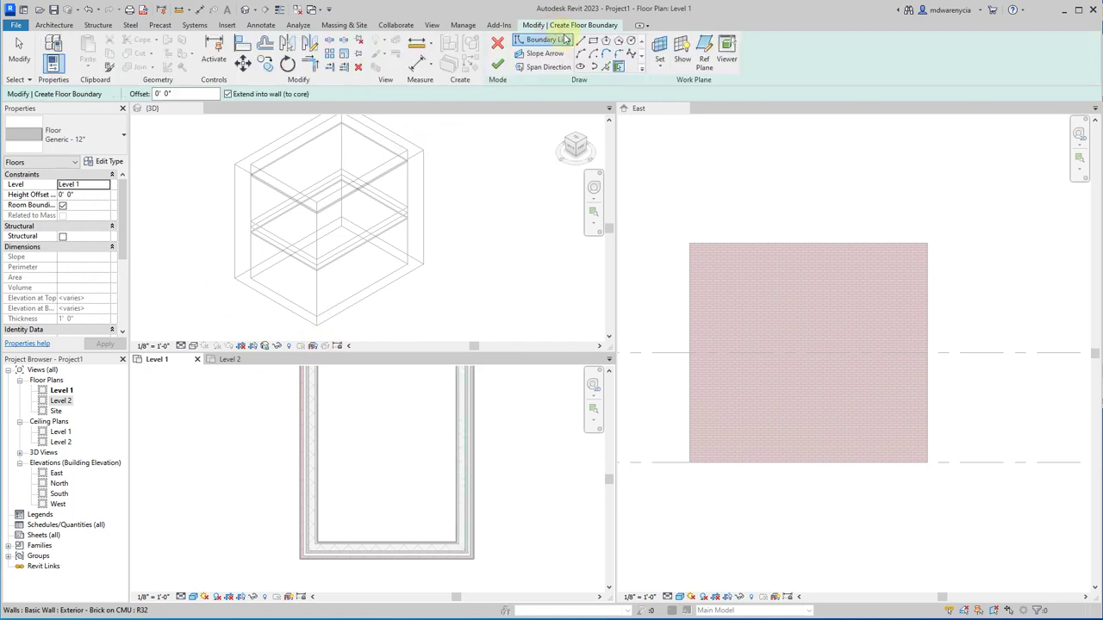
left_click(593, 41)
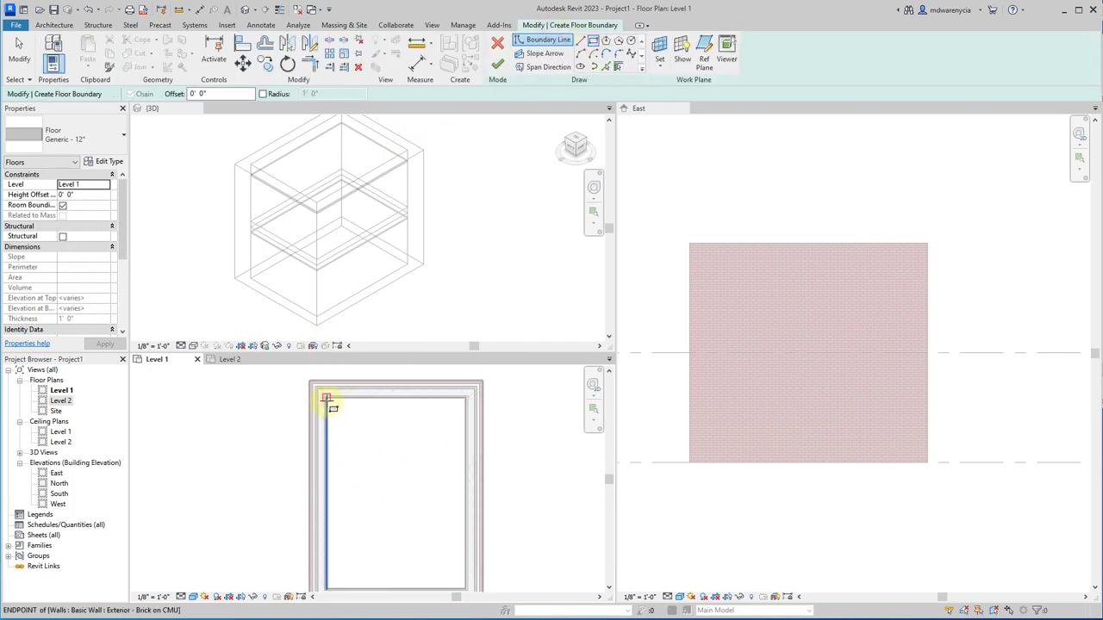
left_click(327, 398)
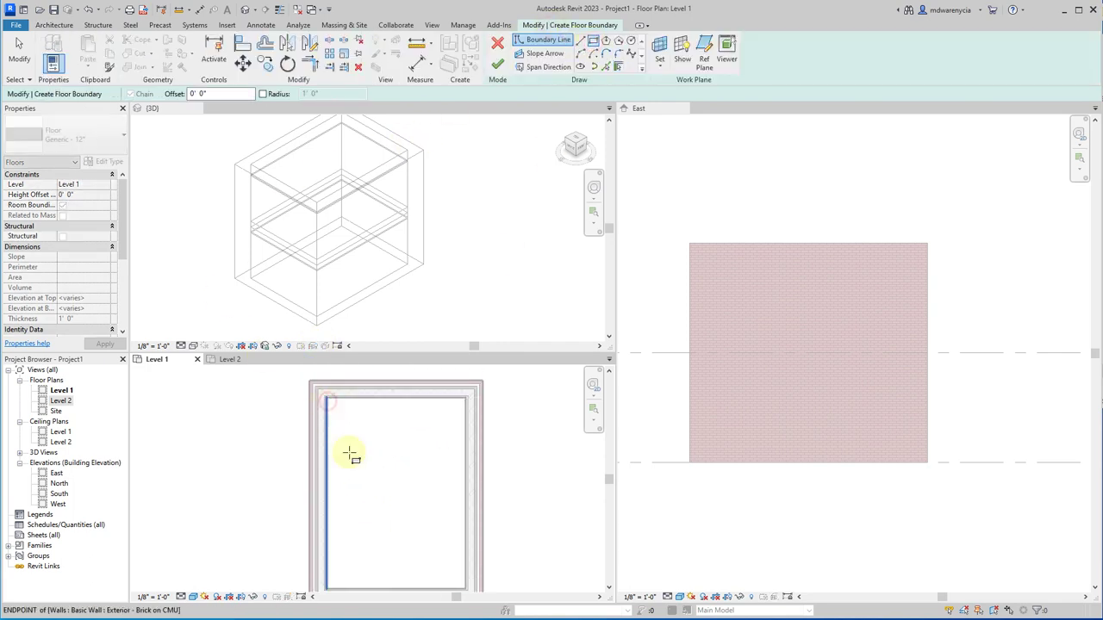
left_click(464, 589)
key("Escape")
key("Escape")
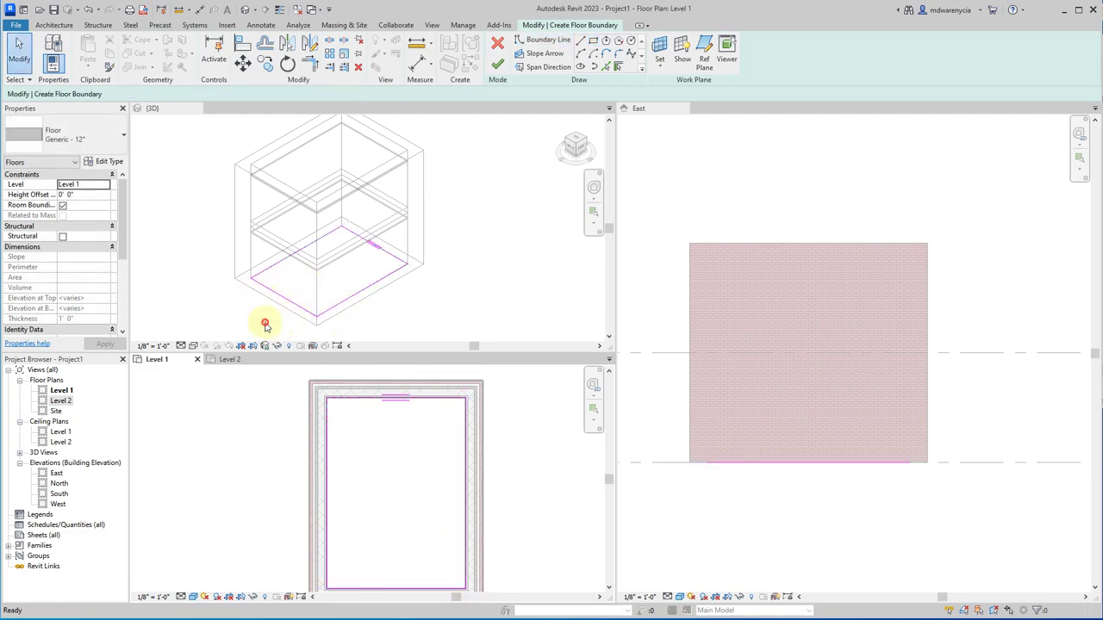
left_click(265, 325)
left_click(495, 74)
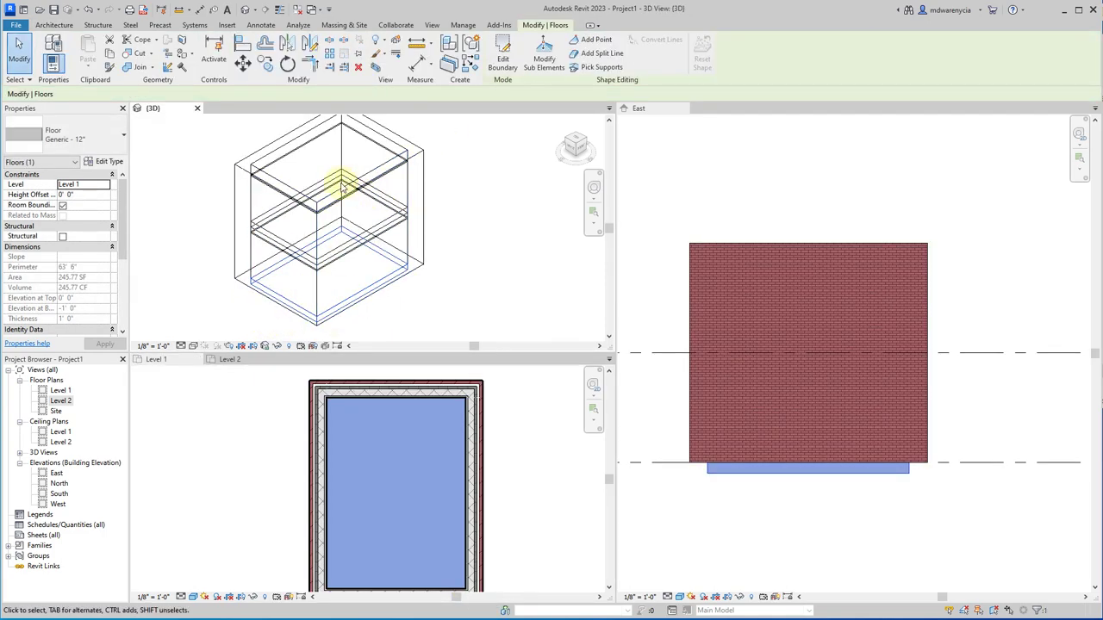
Step: Place a Single-Flush 36" x 84" door in the south wall near its east end on Level 1
left_click(807, 319)
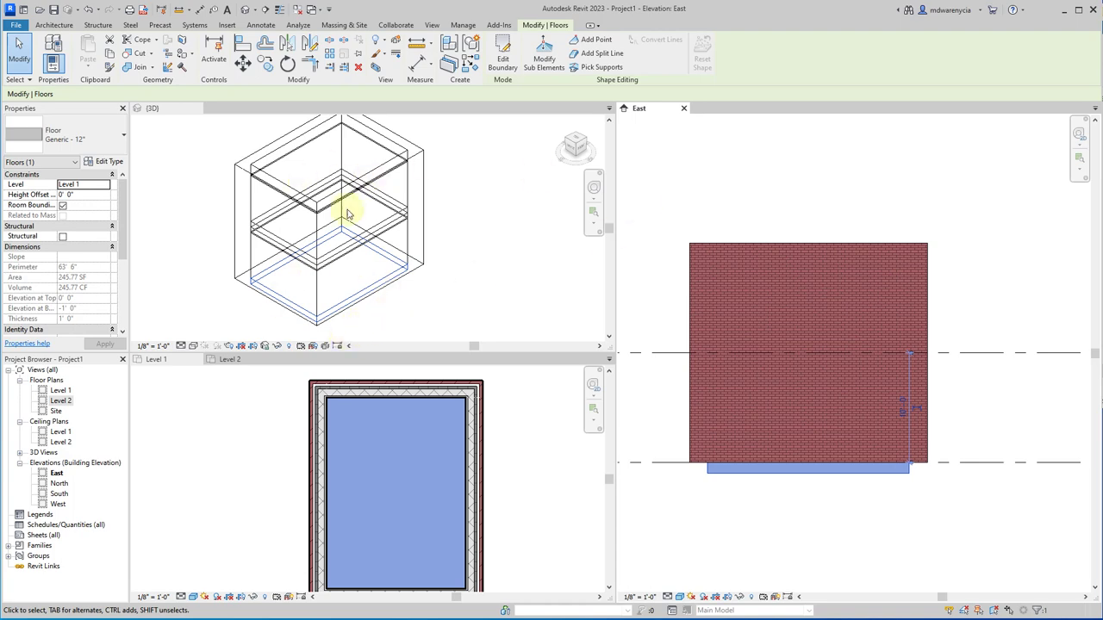
left_click(55, 25)
left_click(74, 48)
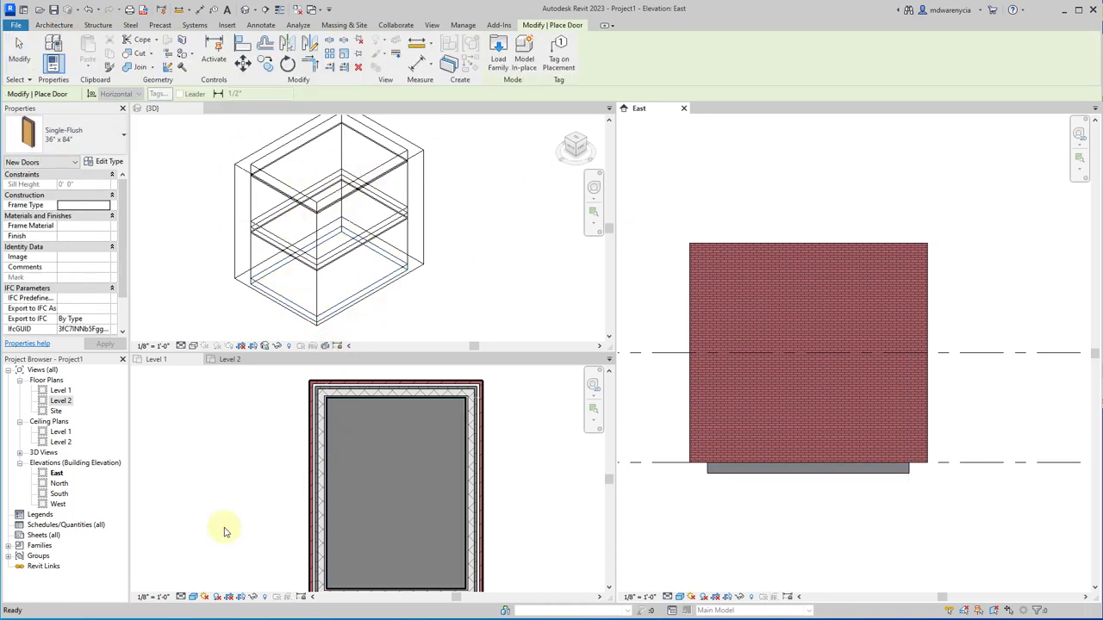
left_click(442, 486)
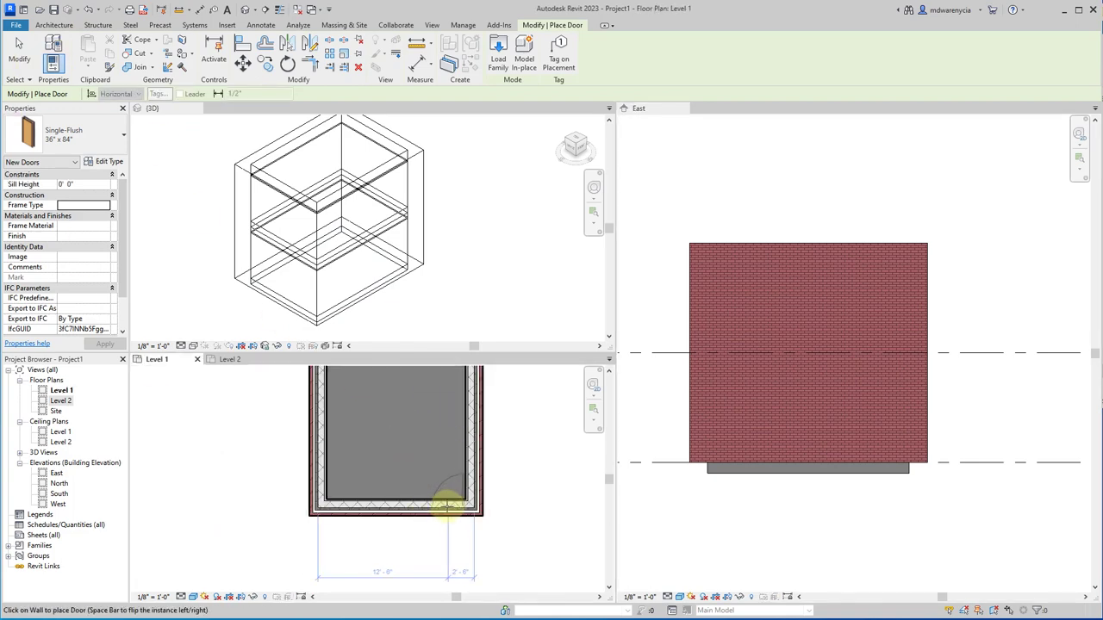
left_click(322, 560)
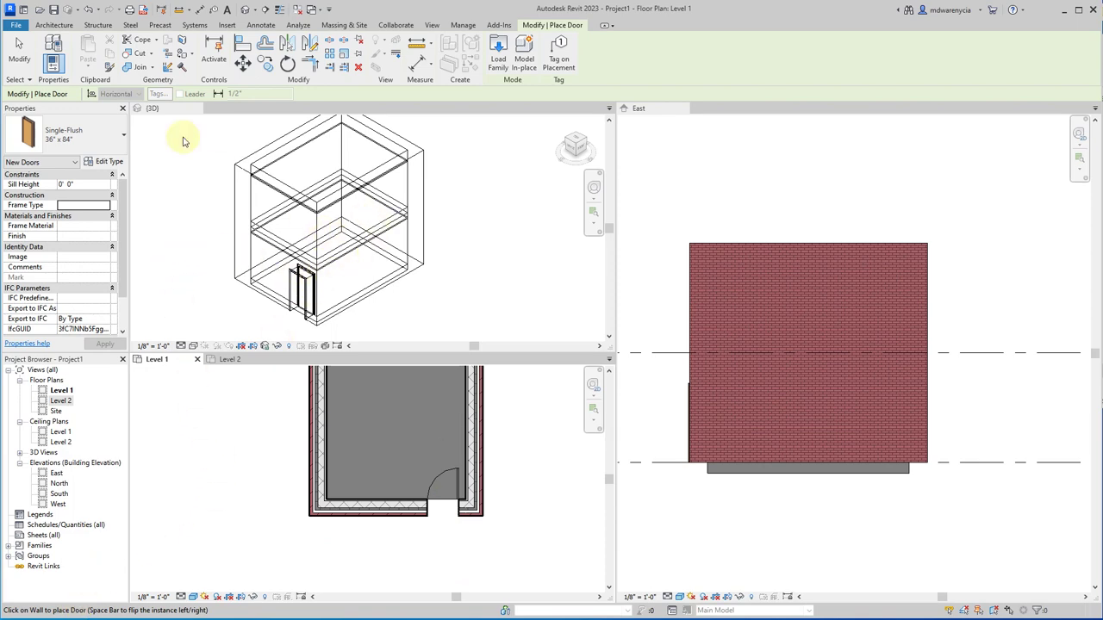
key("Escape")
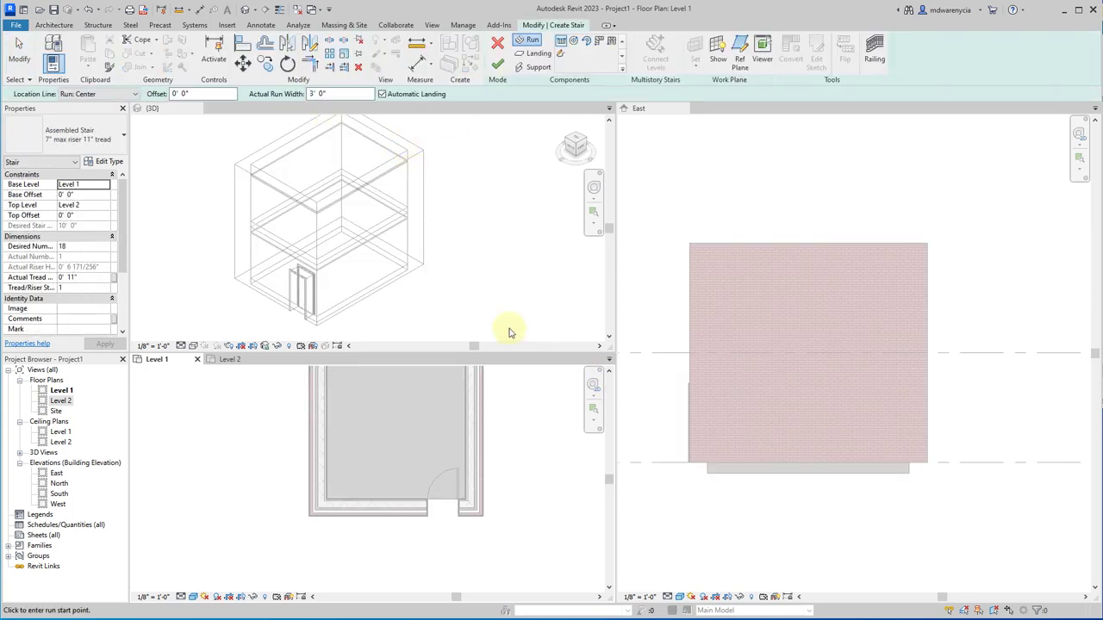
Step: Start a stair with location line Exterior Support: Right and draw a northward run about 6'-5" long along the east wall's inner face
middle_click_drag(391, 439, 379, 521)
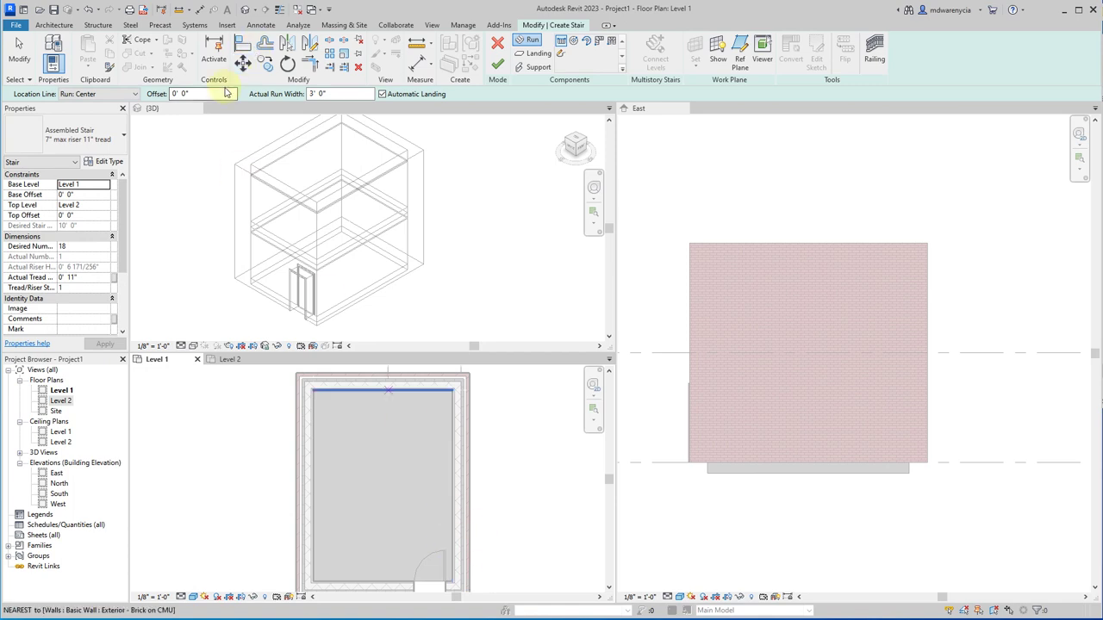
left_click(109, 96)
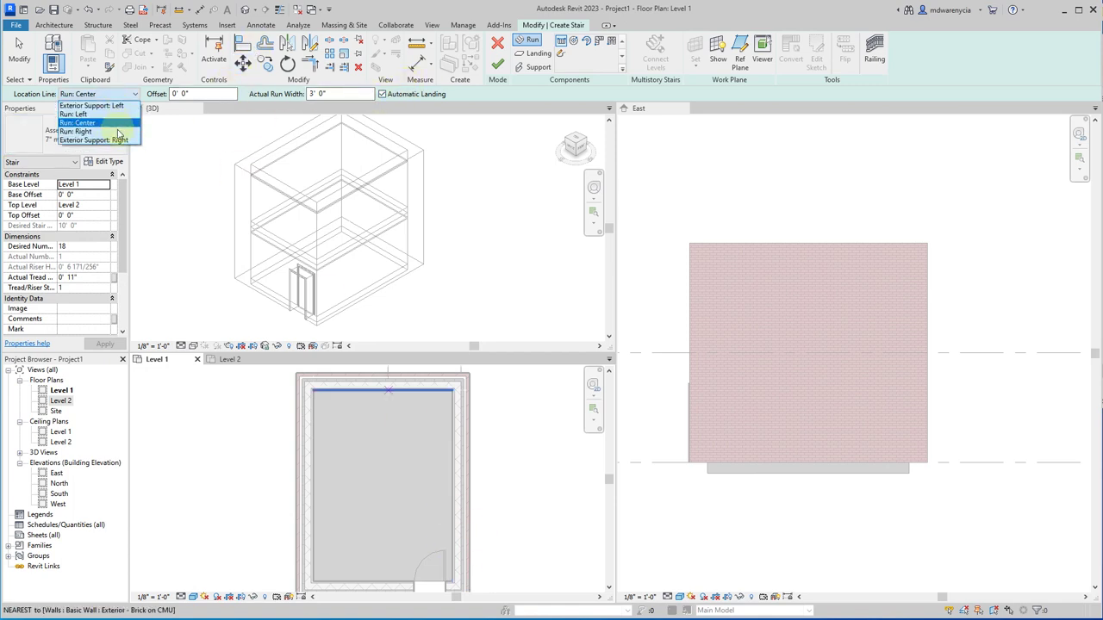
left_click(116, 142)
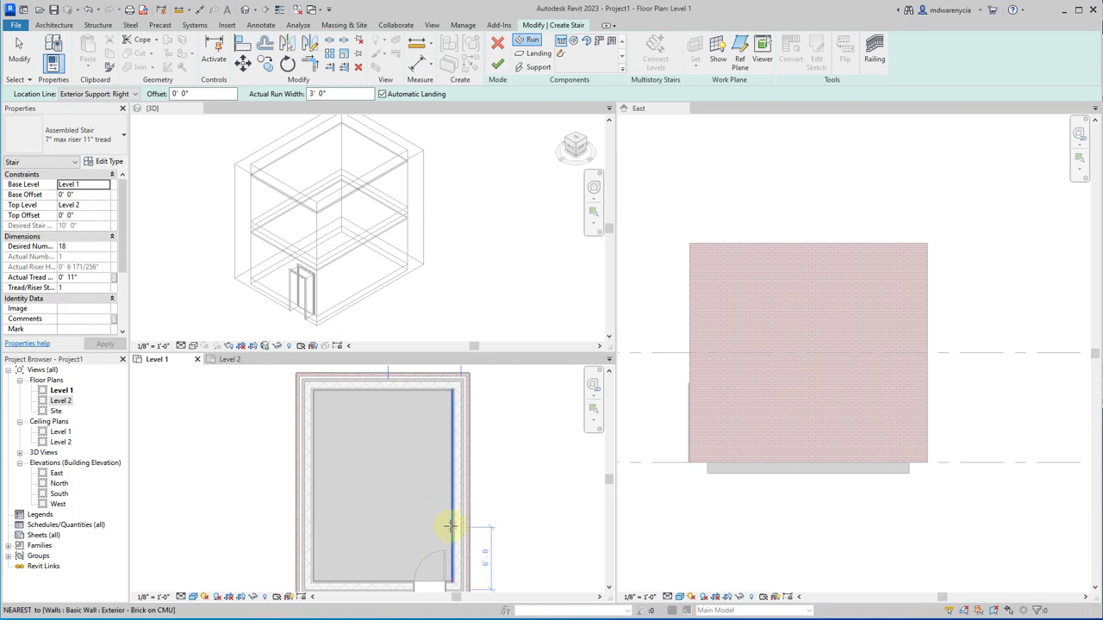
left_click(450, 493)
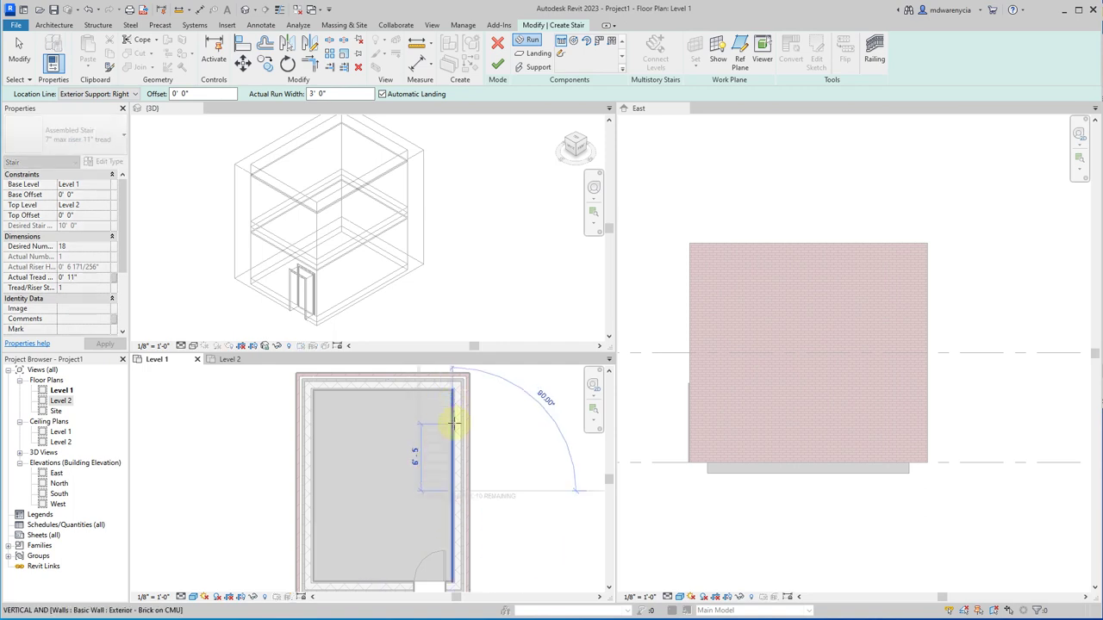
left_click(453, 423)
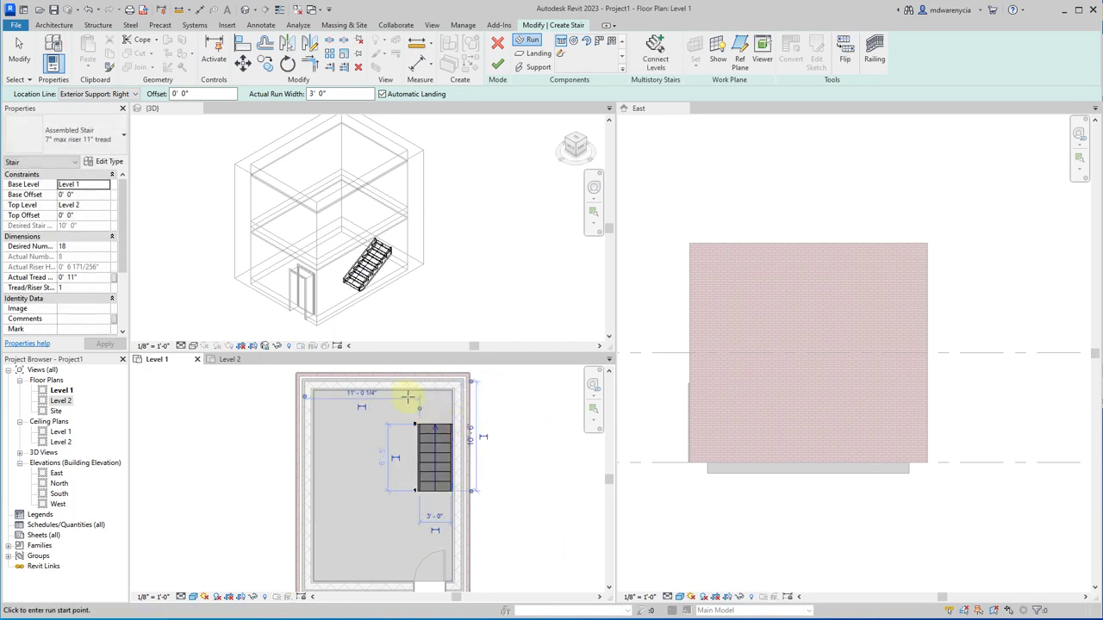
scroll(427, 422, "up", 3)
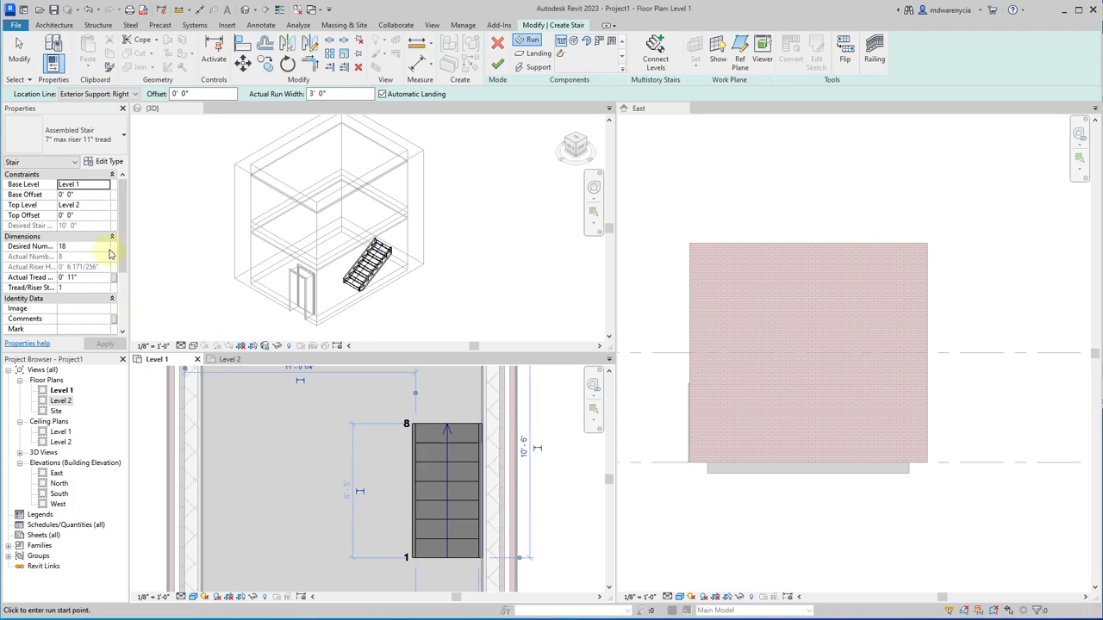
Step: Set the location line to Exterior Support: Left, draw the second run westward from the first run's upper end, and finish the stair
left_click(102, 141)
left_click(83, 142)
left_click(121, 95)
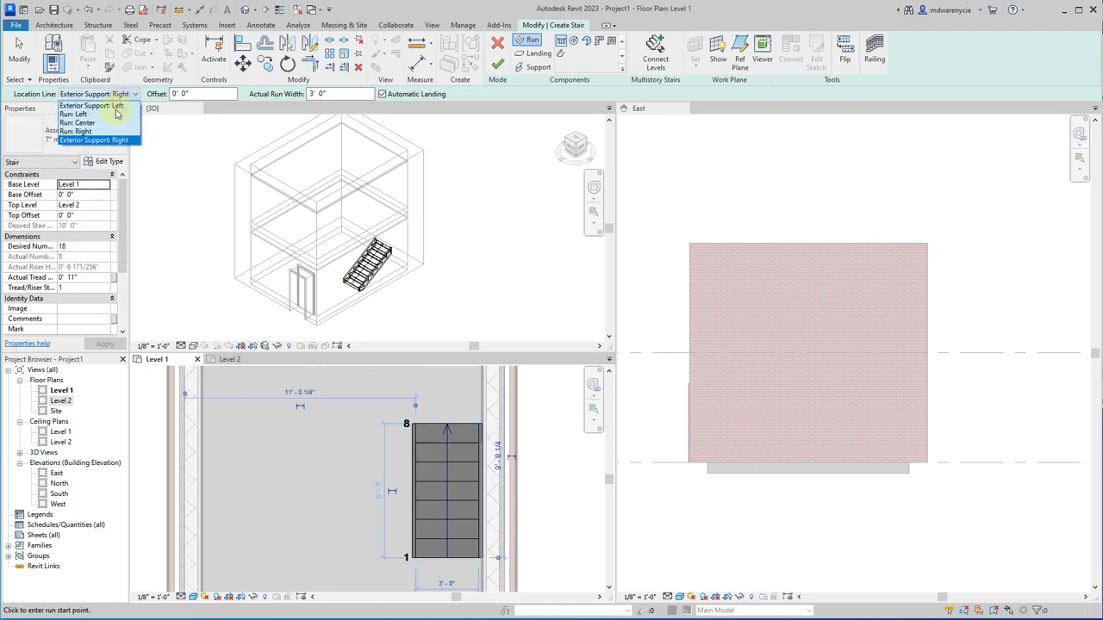
left_click(86, 103)
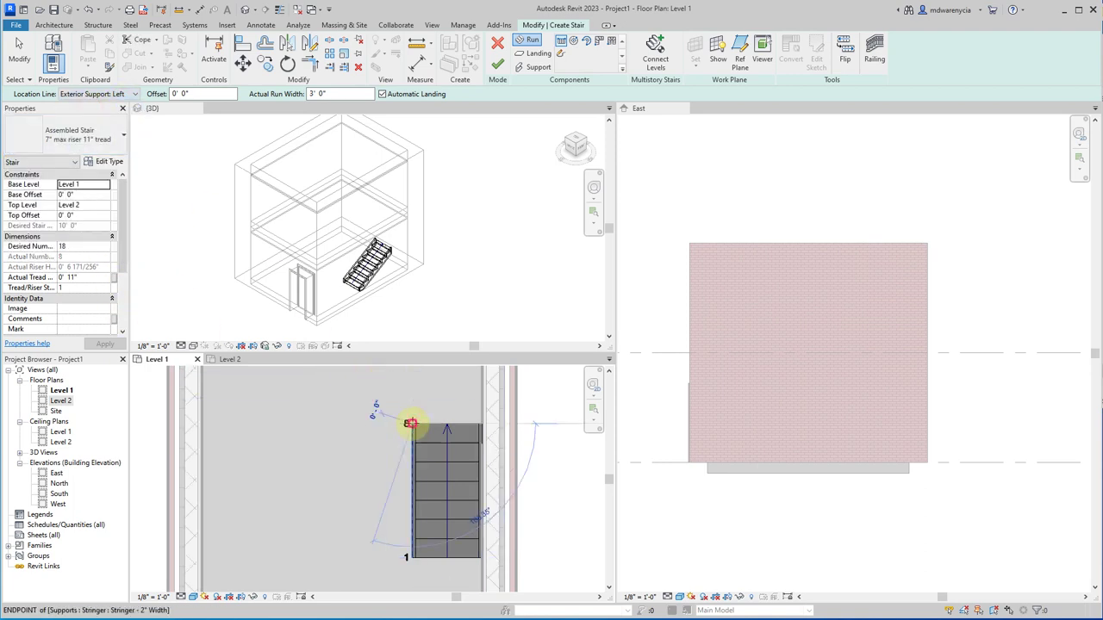
left_click(405, 423)
left_click(239, 421)
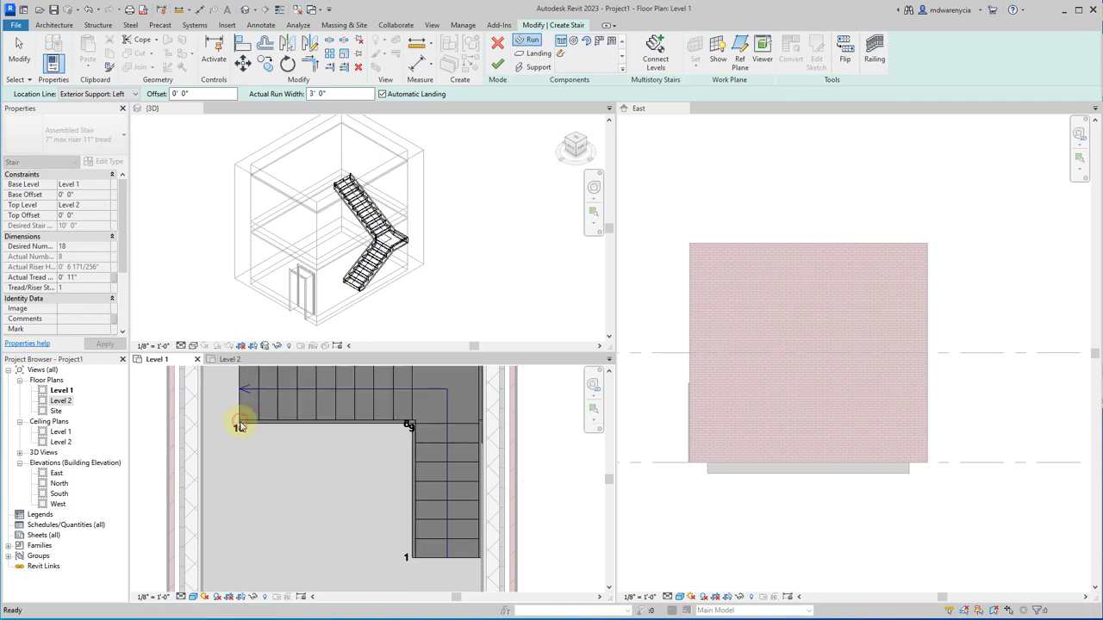
left_click(495, 66)
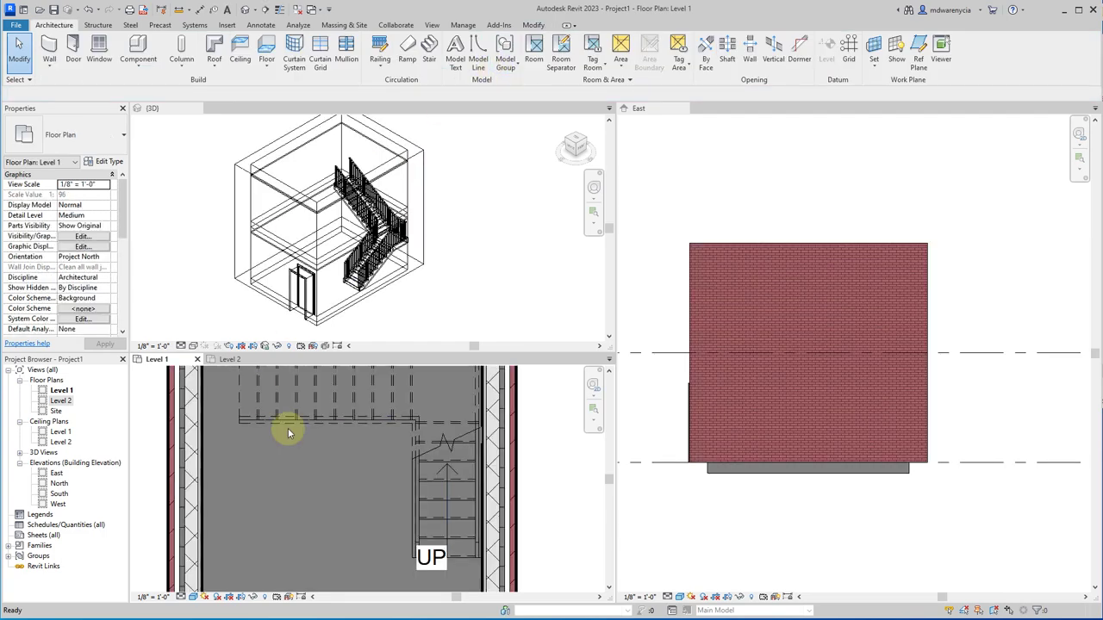
Step: Inspect the finished stair and its inner railing in the Level 1 plan and the 3D view
middle_click_drag(433, 427, 428, 472)
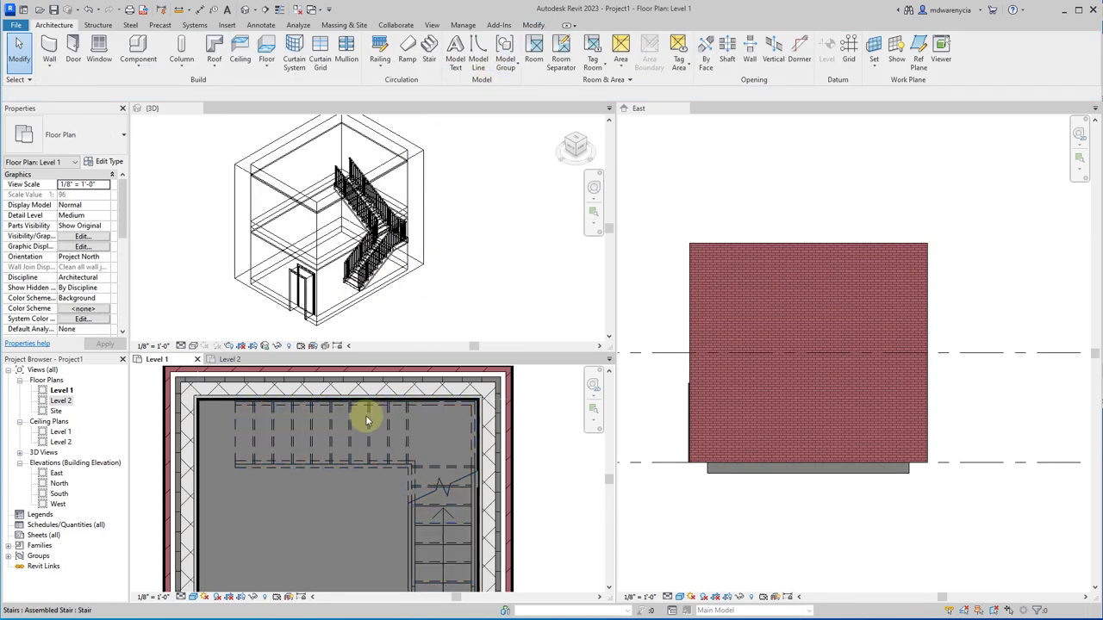
scroll(364, 172, "up", 5)
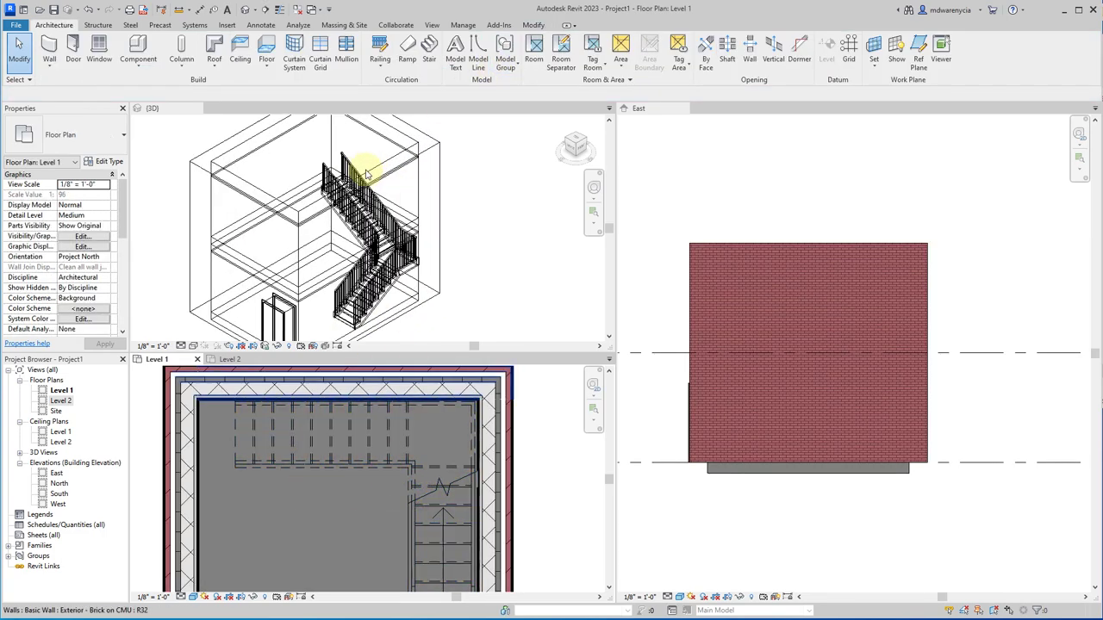
left_click(399, 457)
left_click(394, 470)
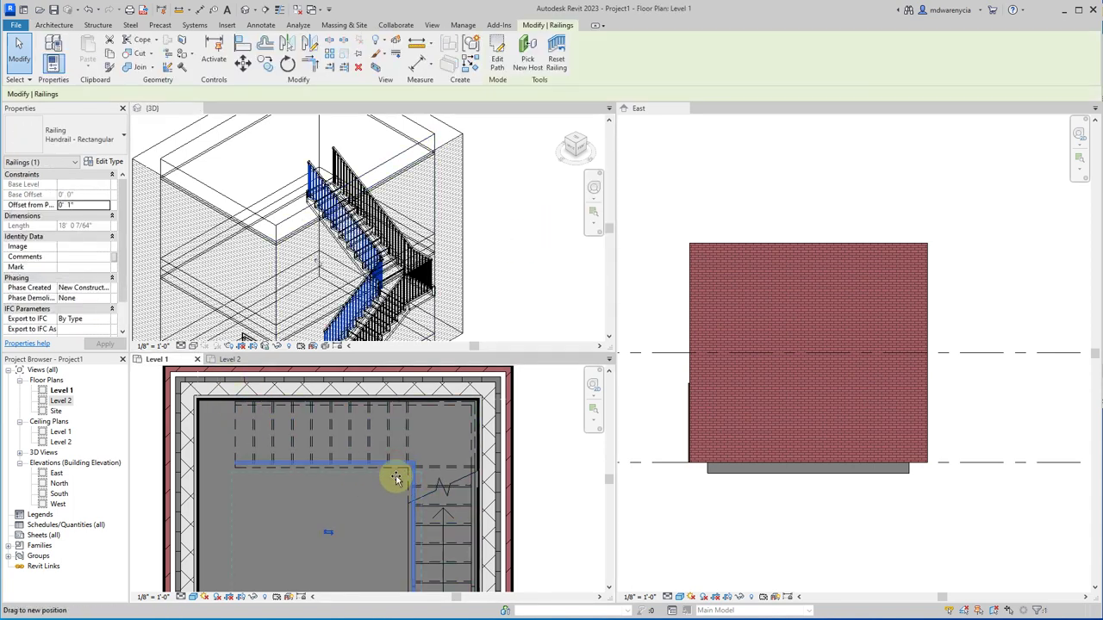
left_click(411, 437)
left_click(402, 438)
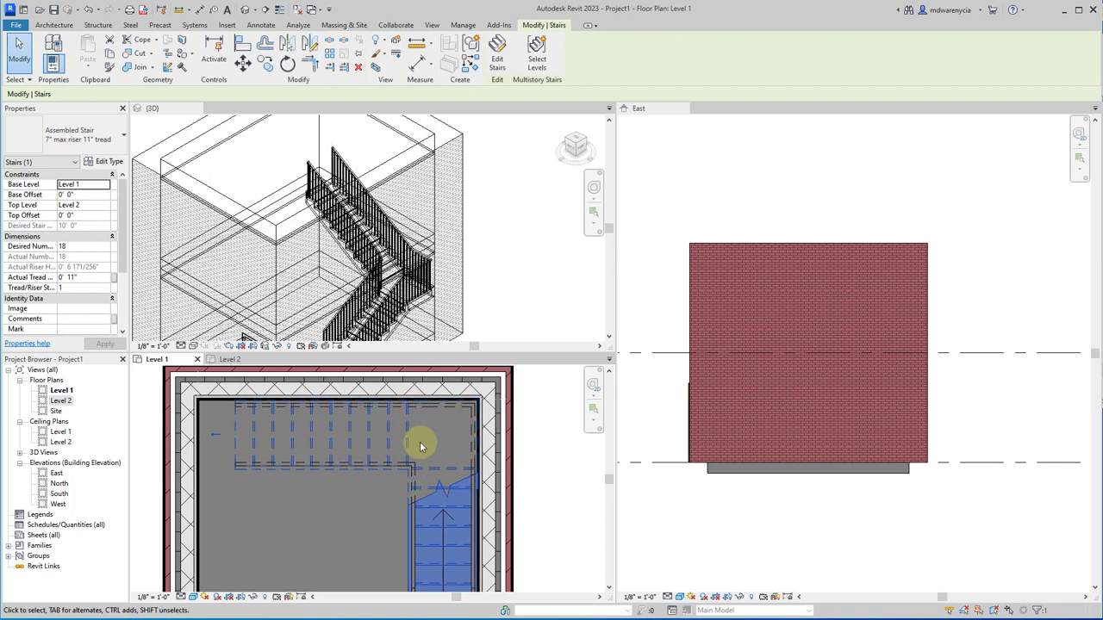
left_click(529, 446)
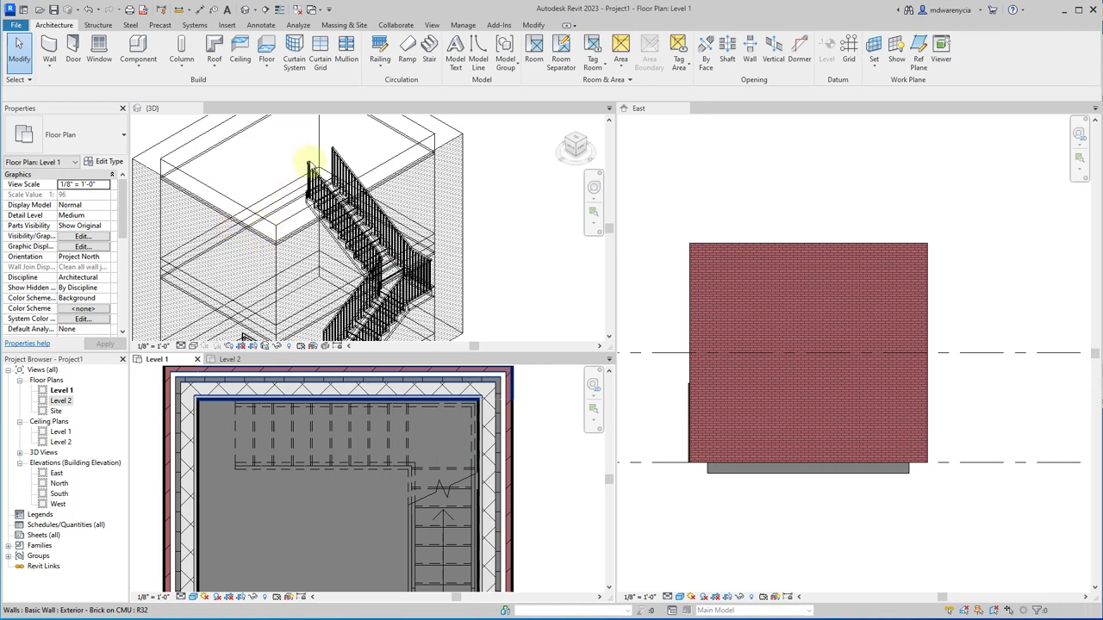
Step: Swap the tiled 3D view and East elevation so the 3D view occupies the large pane, framed on the building
left_click_drag(141, 113, 263, 126)
left_click(709, 108)
left_click(735, 279)
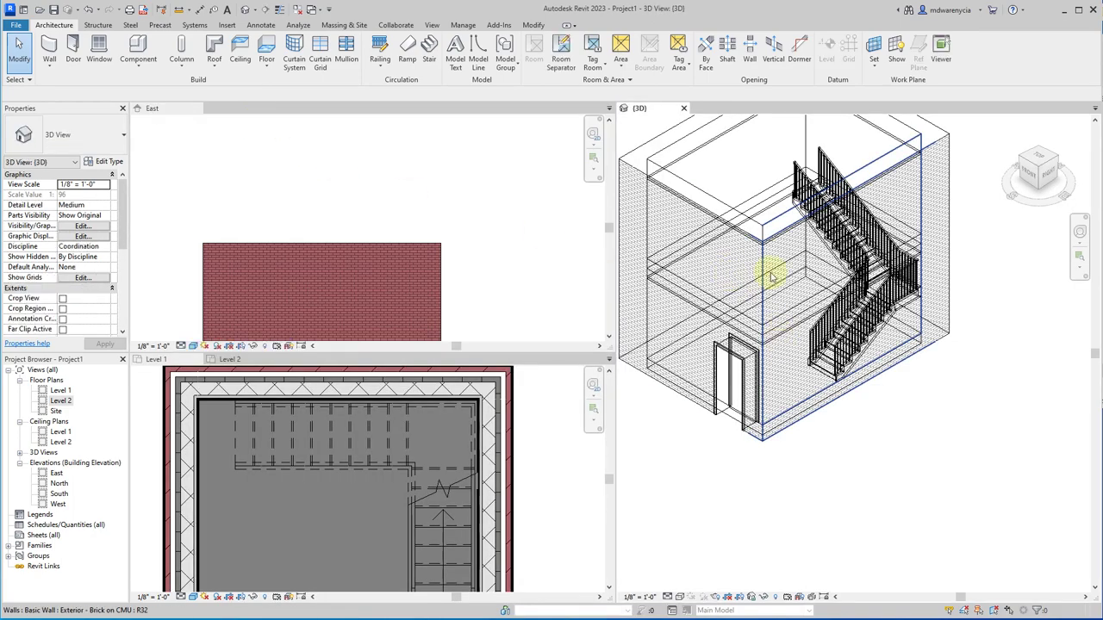
middle_click_drag(729, 215, 711, 202, "shift")
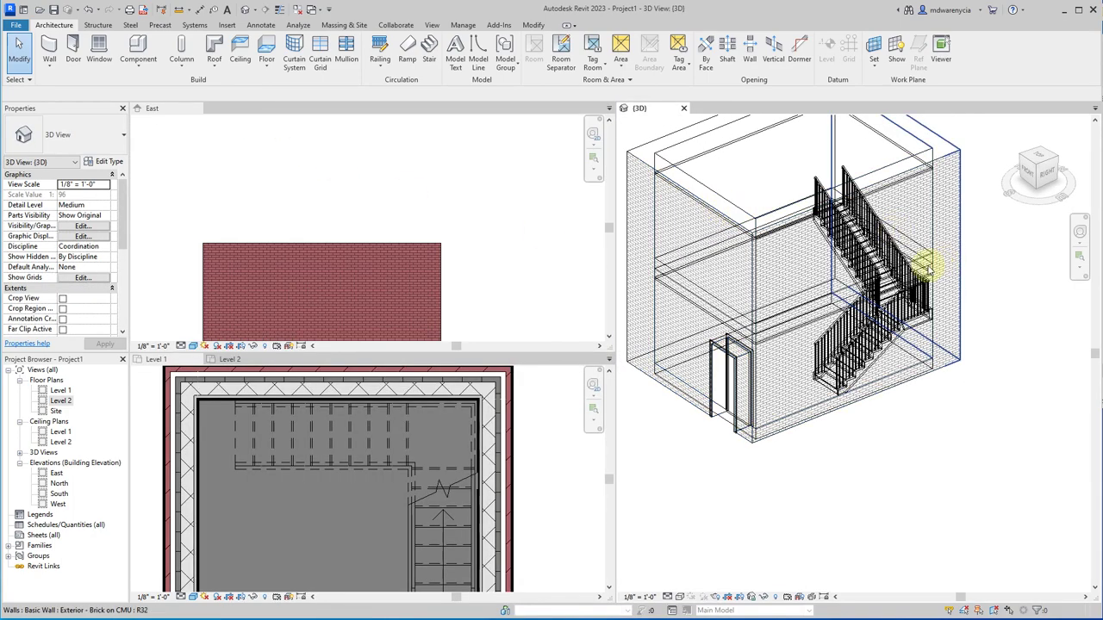
middle_click(809, 272)
middle_click(809, 272)
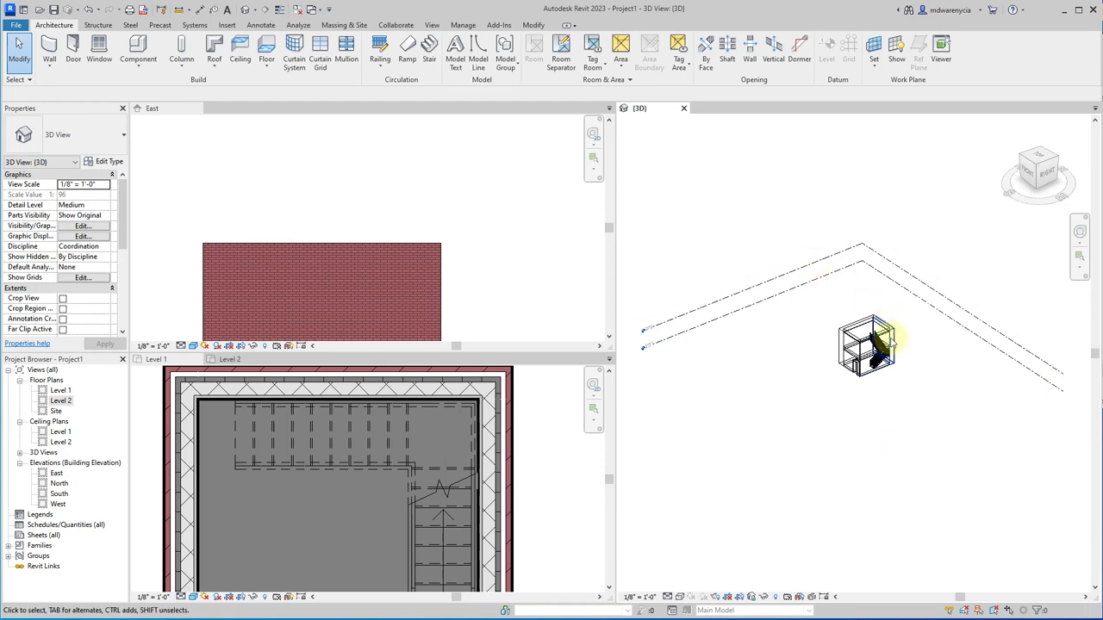
scroll(873, 348, "up", 6)
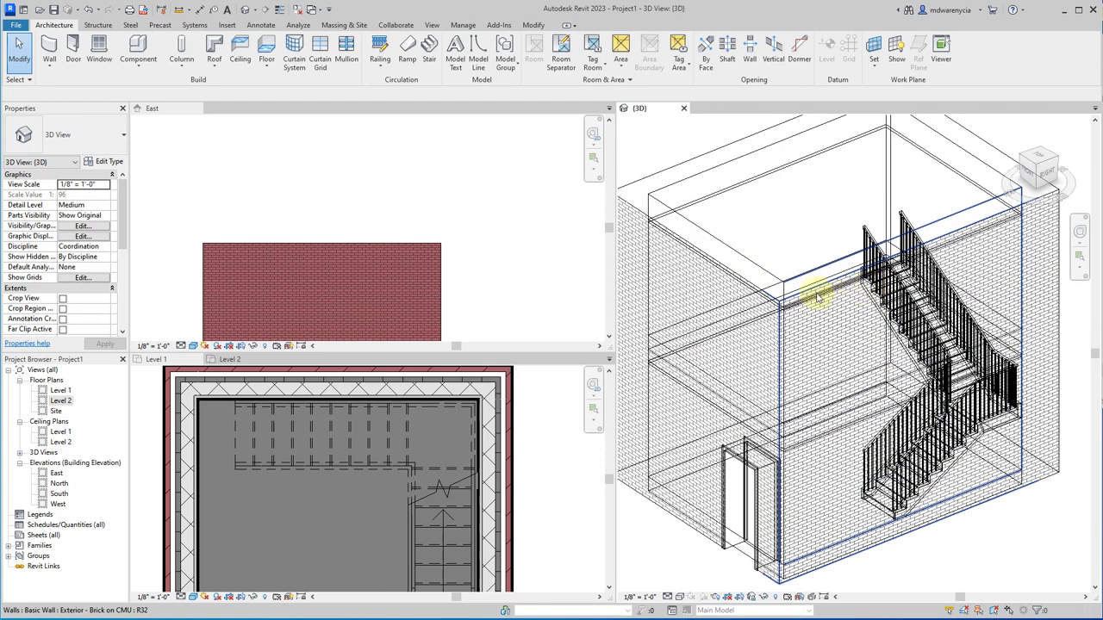
left_click(815, 297)
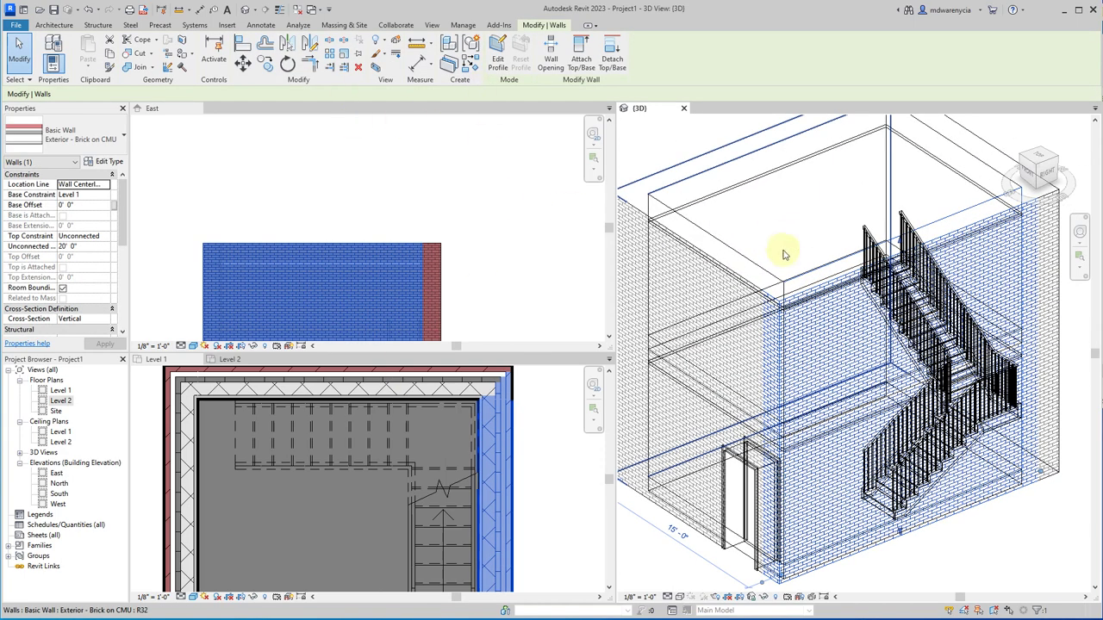
right_click(833, 287)
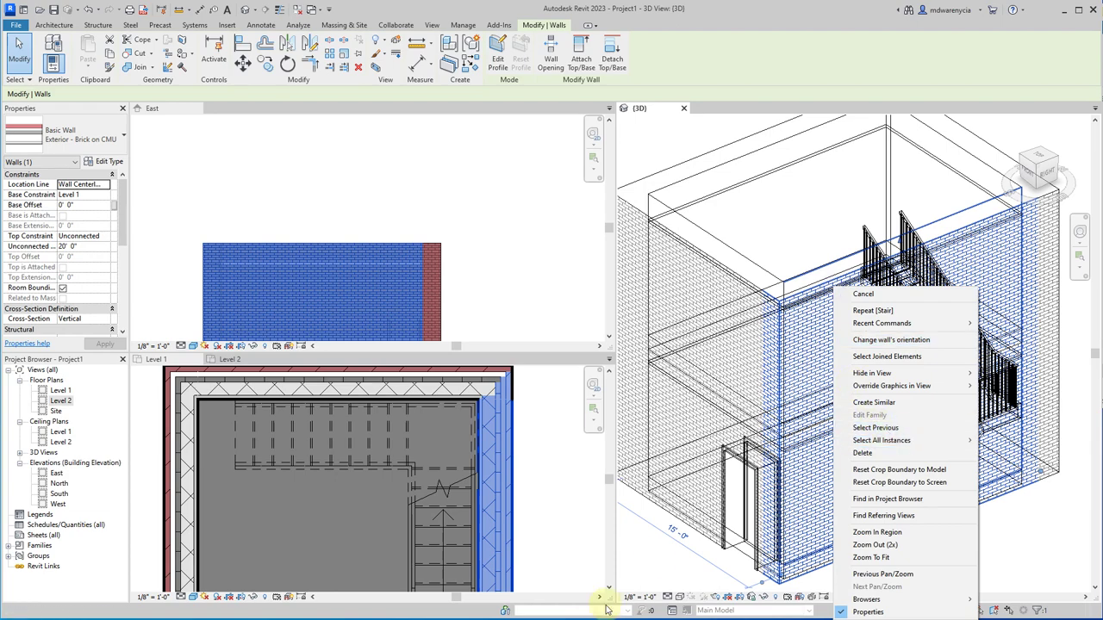
left_click(1069, 596)
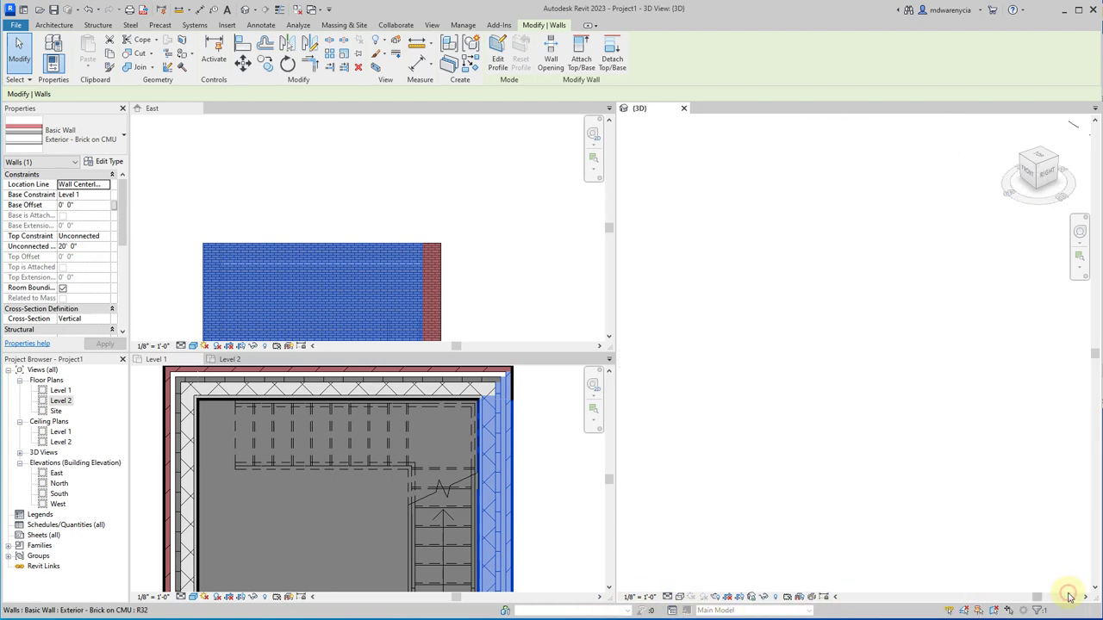
scroll(926, 456, "down", 4)
scroll(674, 434, "up", 5)
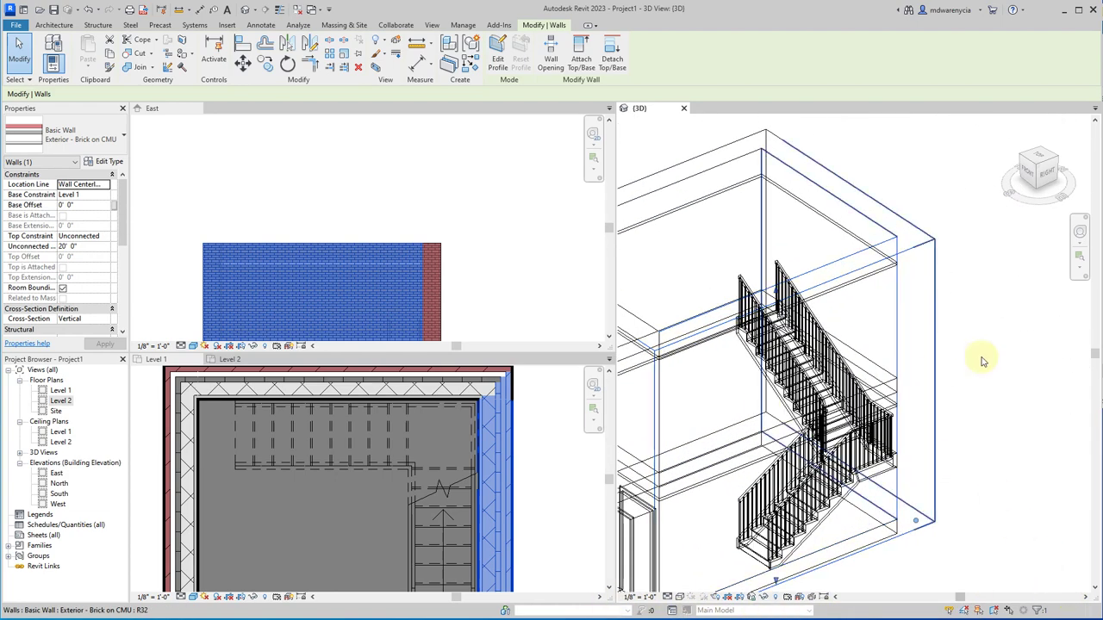
scroll(977, 363, "down", 3)
scroll(770, 345, "up", 3)
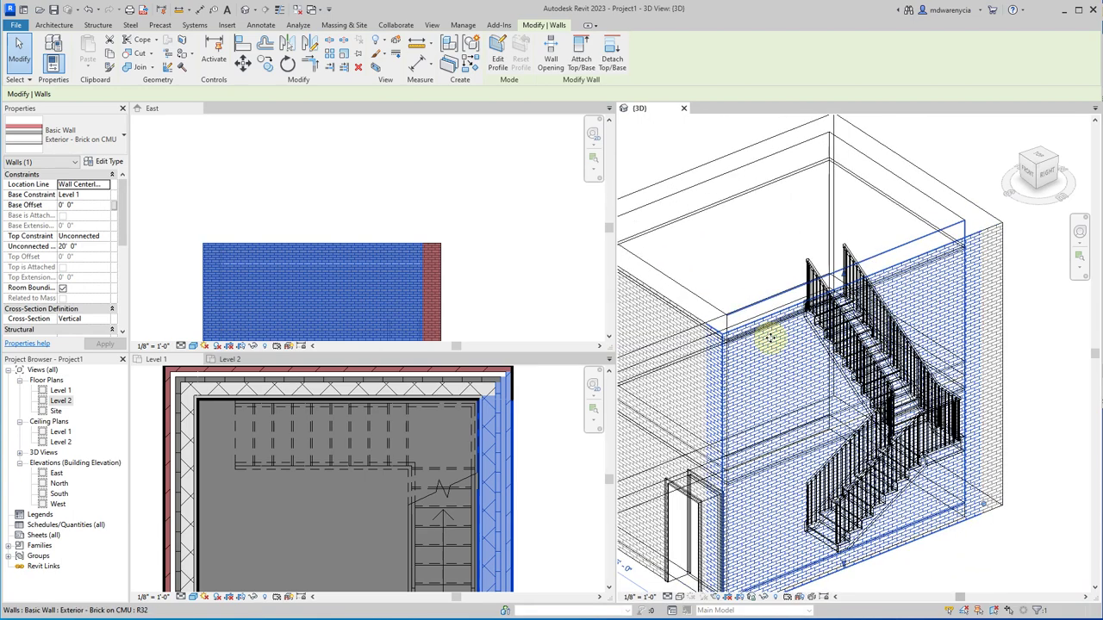
left_click(738, 320)
Step: Set the 3D view's visual style to Shaded and temporarily hide the east exterior wall in it
left_click(680, 597)
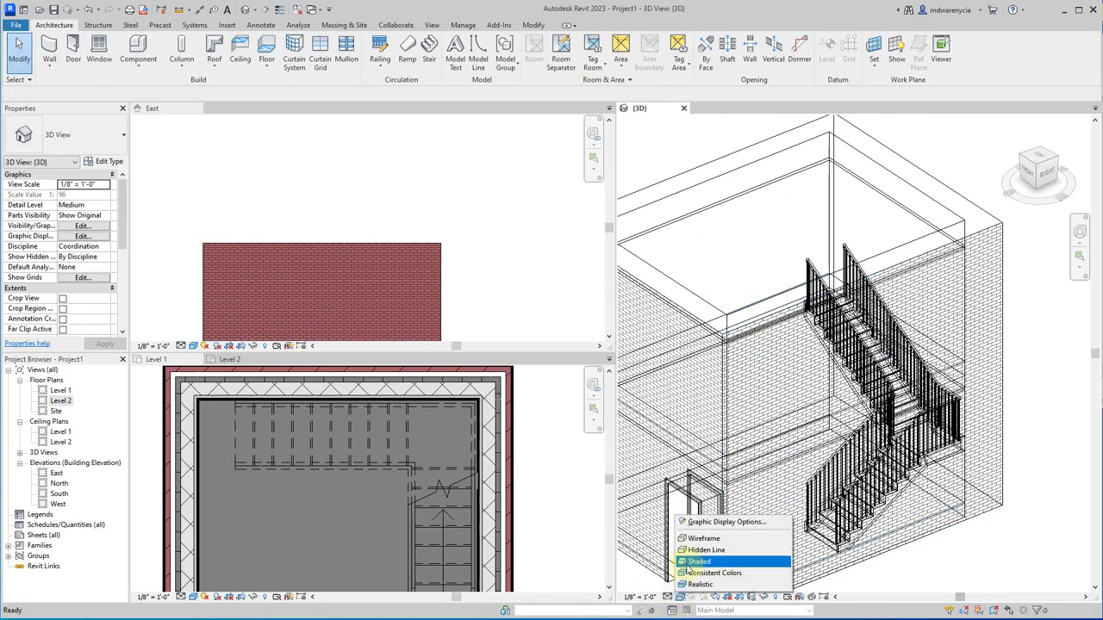
left_click(724, 563)
left_click(810, 288)
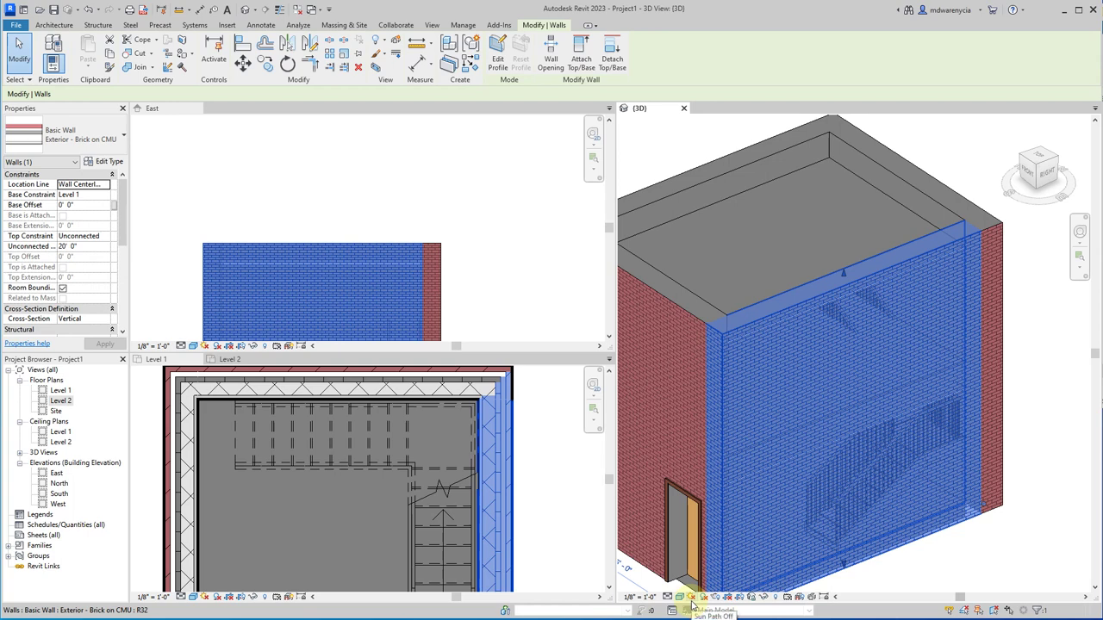
left_click(765, 597)
left_click(793, 570)
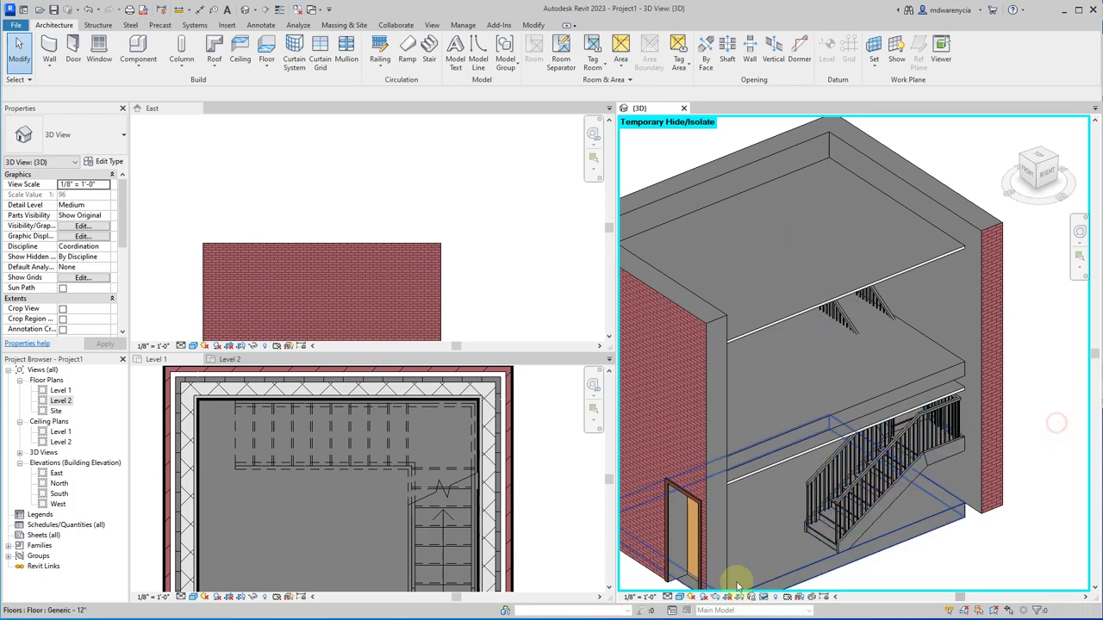
Step: Examine the stair, floors and ceilings through the open east side in the 3D view and compare with the East elevation
middle_click_drag(733, 586, 679, 507, "shift")
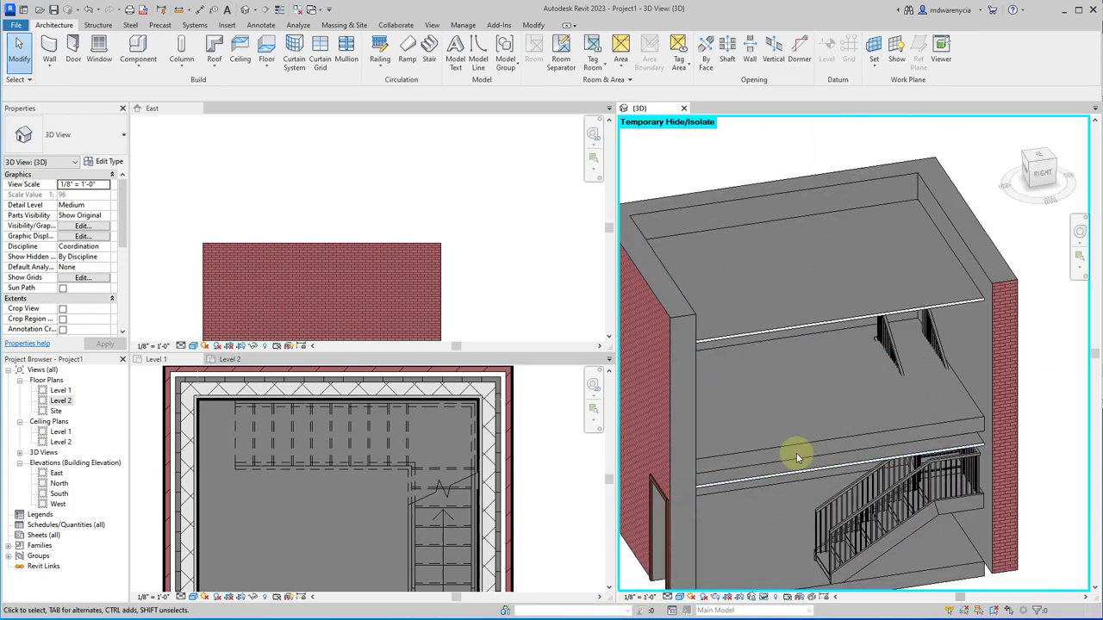
mouse_move(798, 450)
middle_mouse_down("shift")
mouse_move(739, 347)
mouse_move(792, 408)
mouse_move(779, 372)
mouse_move(812, 479)
mouse_move(822, 443)
mouse_move(810, 448)
middle_mouse_up("shift")
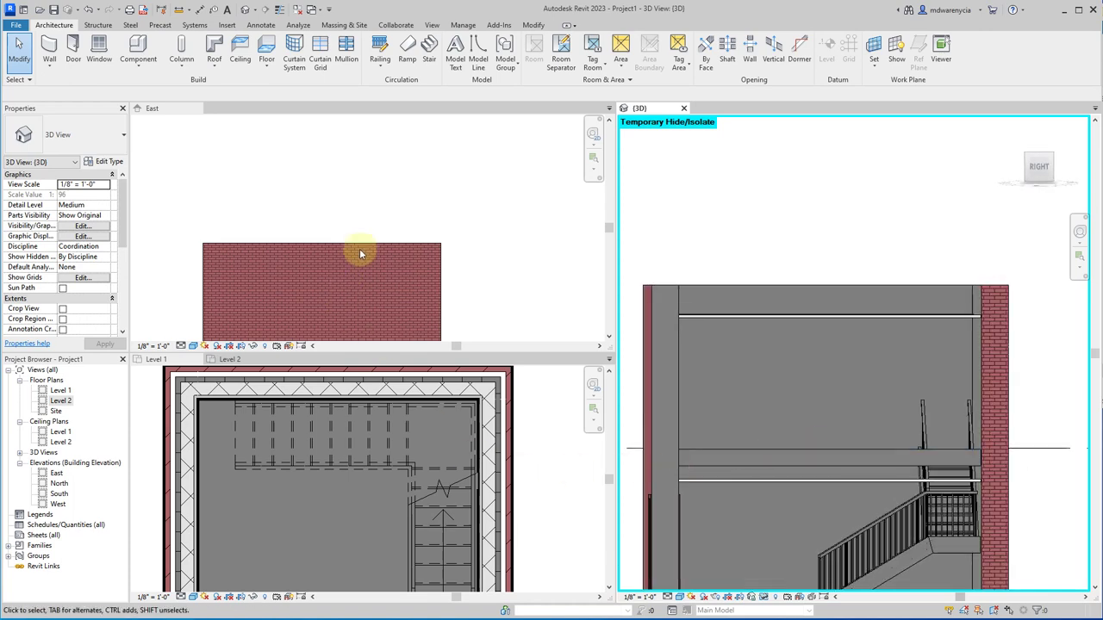
left_click(336, 274)
left_click(314, 250)
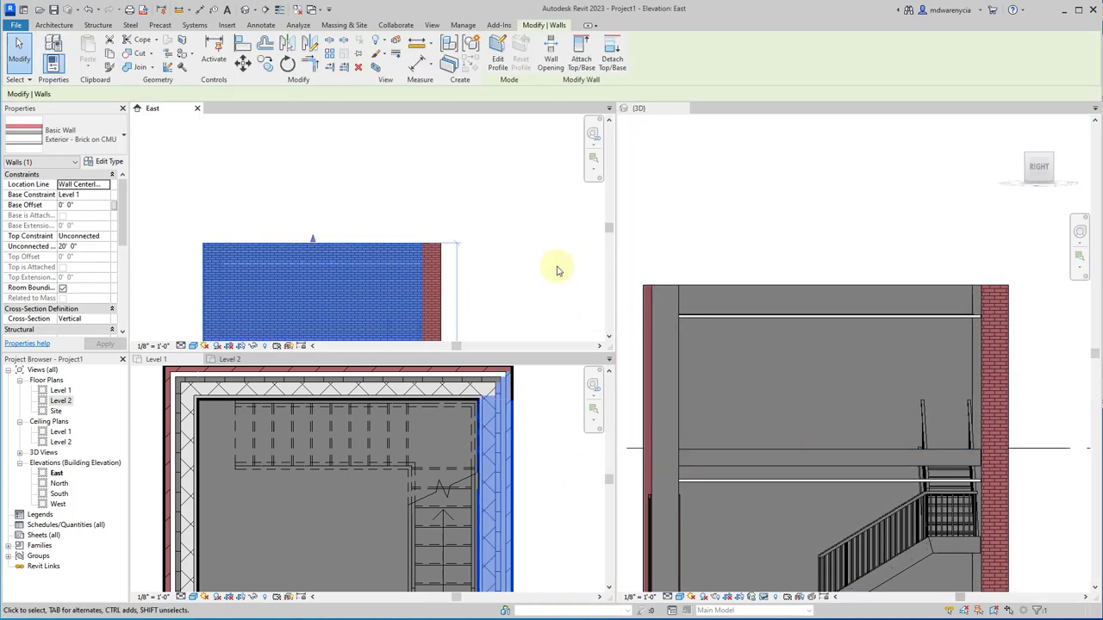
left_click(530, 249)
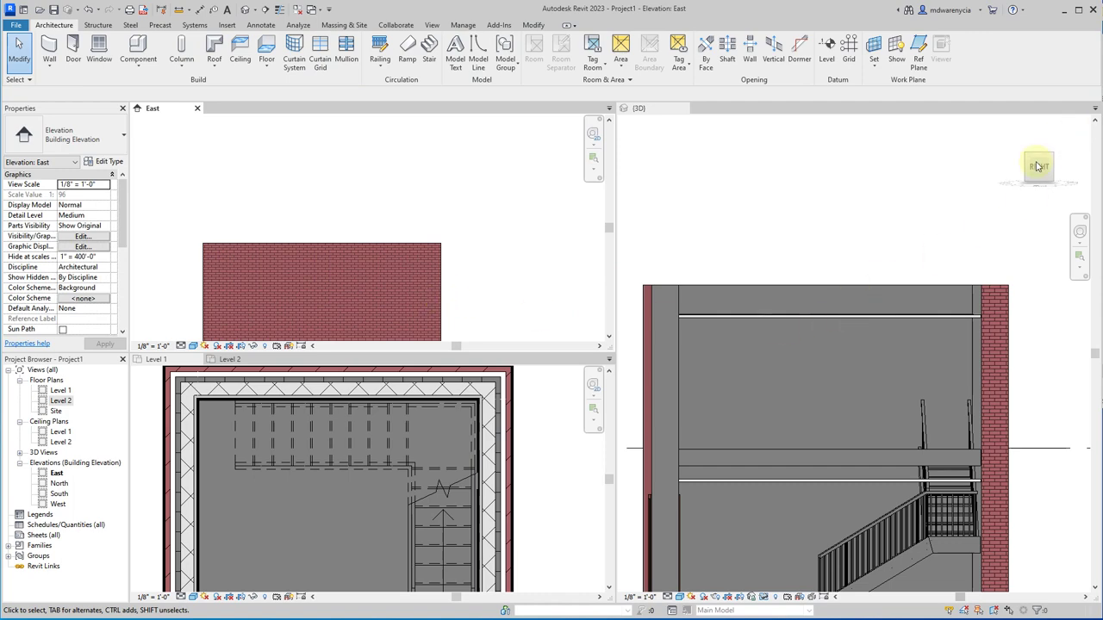
left_click(773, 285)
middle_click_drag(773, 286, 861, 280, "shift")
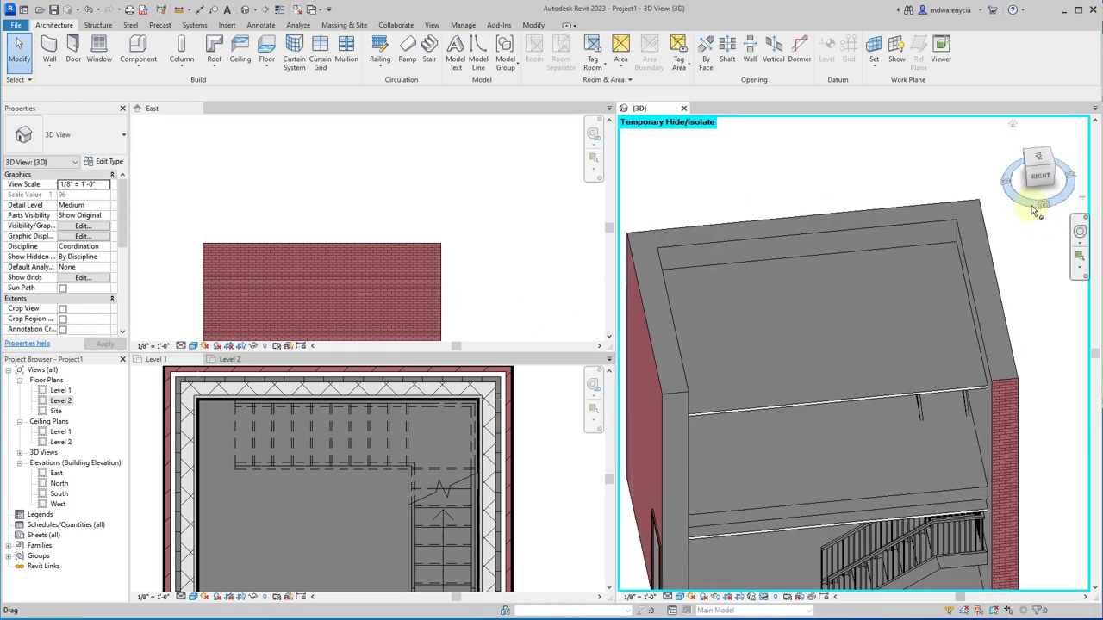
Step: Open the West, North and South elevations and look over the building's facades
double_click(56, 473)
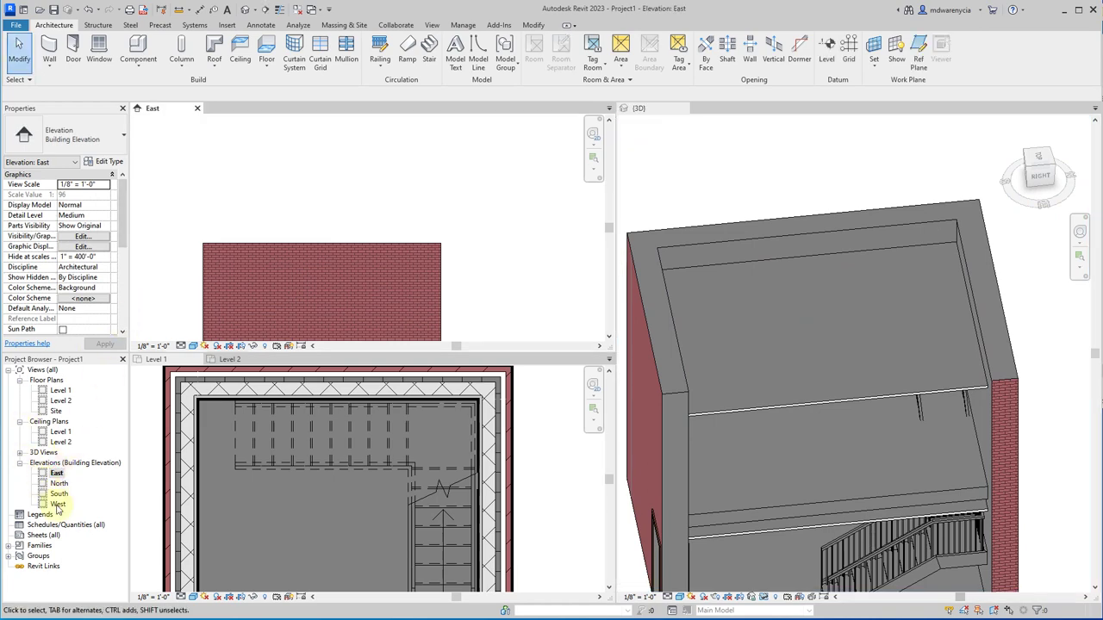
double_click(57, 505)
scroll(303, 242, "up", 4)
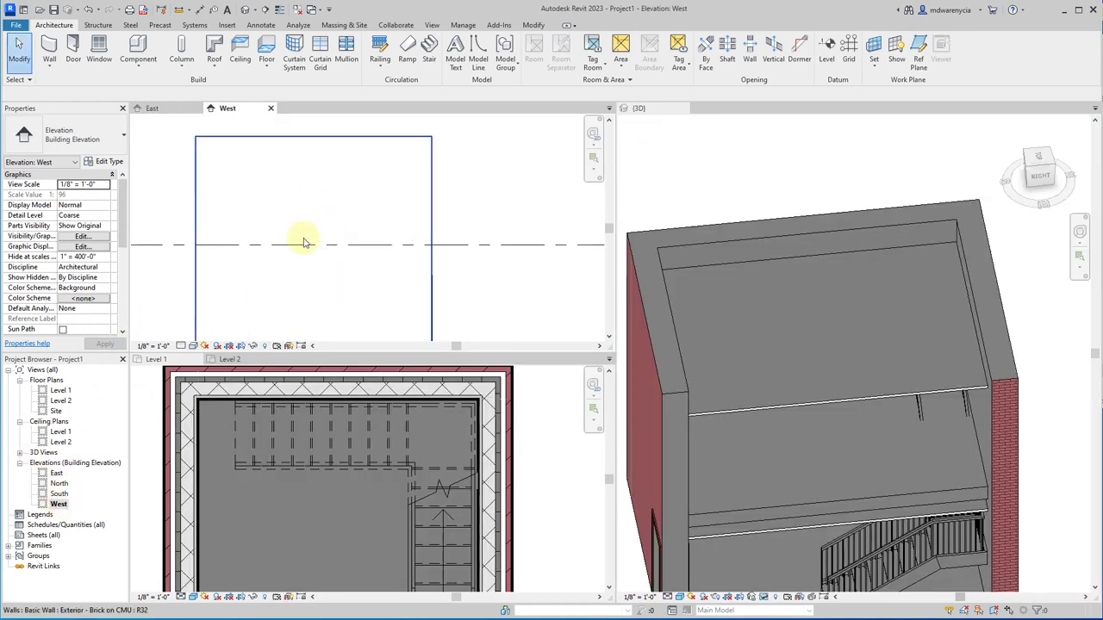
double_click(59, 485)
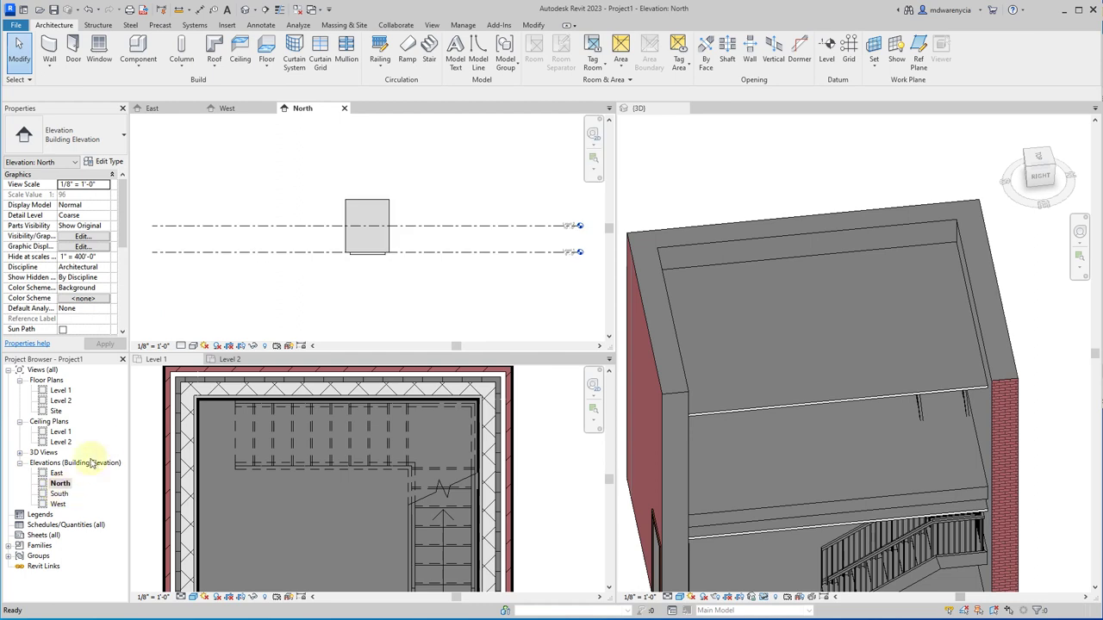
double_click(61, 493)
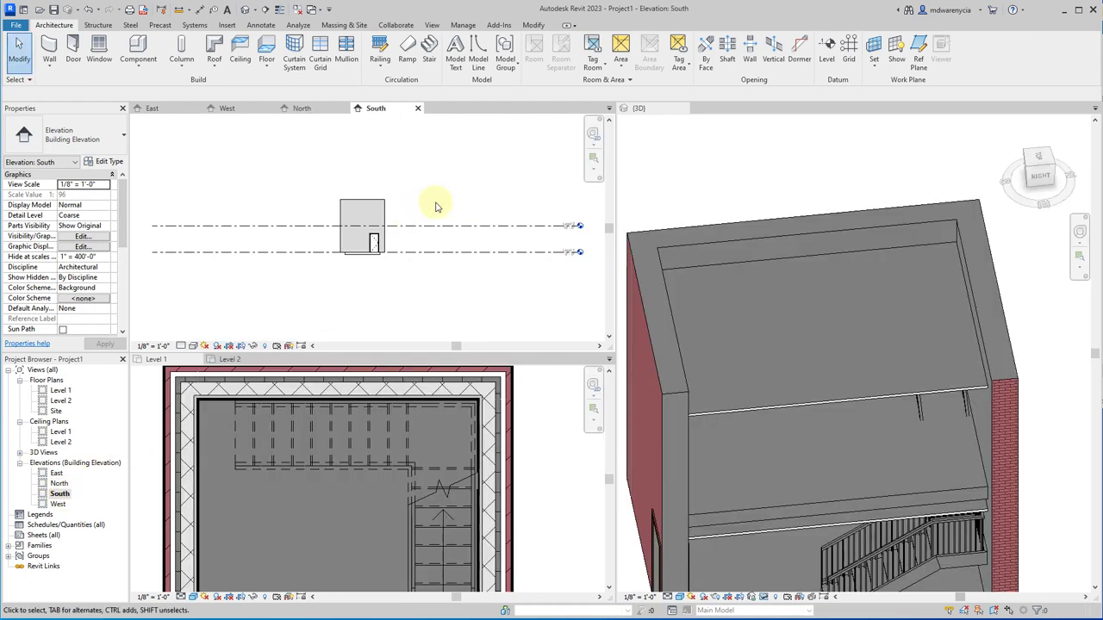
scroll(389, 256, "up", 3)
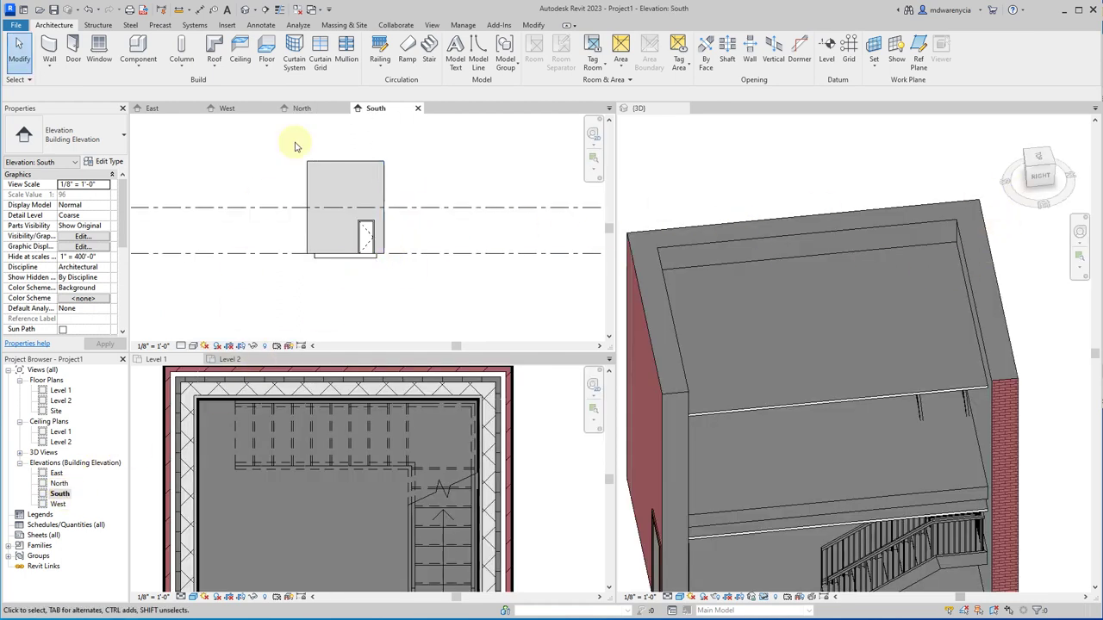
Step: Temporarily hide the east brick-on-CMU wall in the East elevation
left_click(153, 108)
left_click(327, 250)
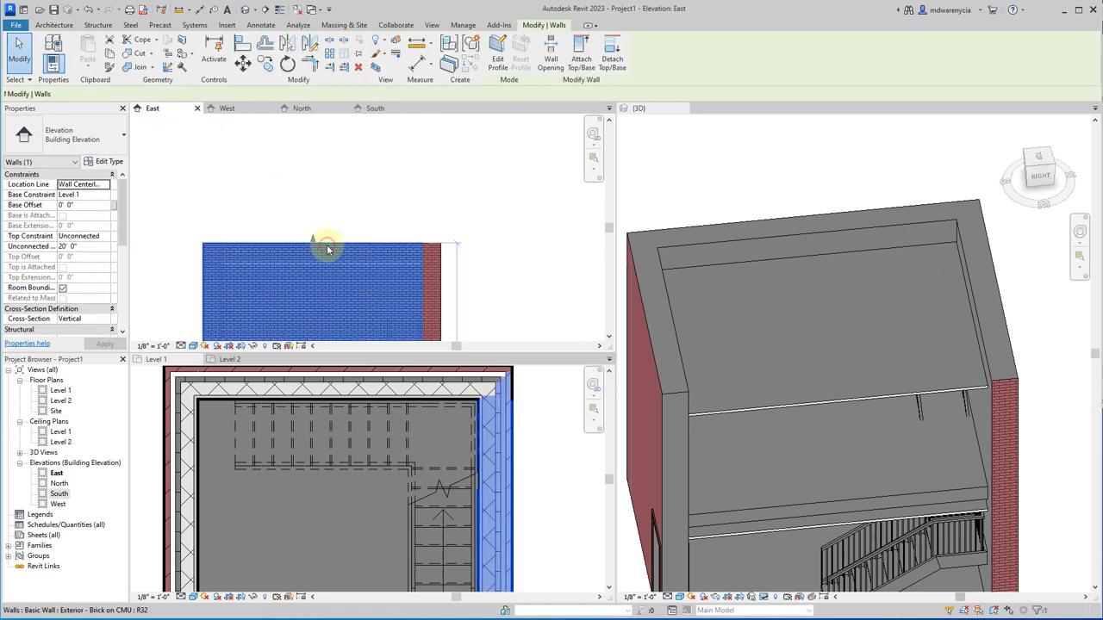
right_click(249, 264)
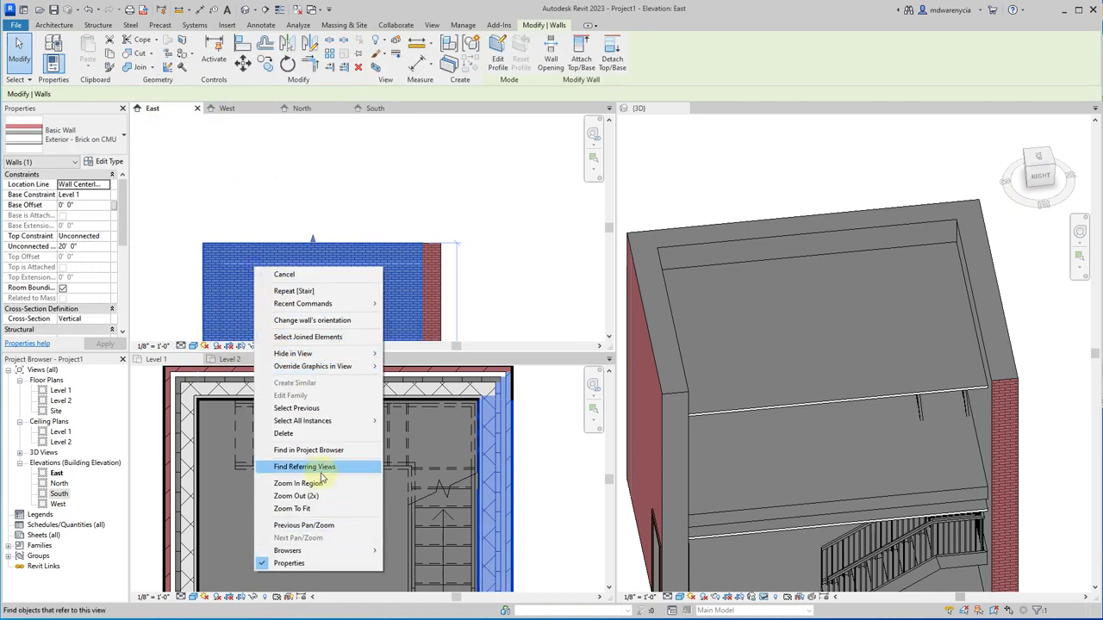
left_click(407, 278)
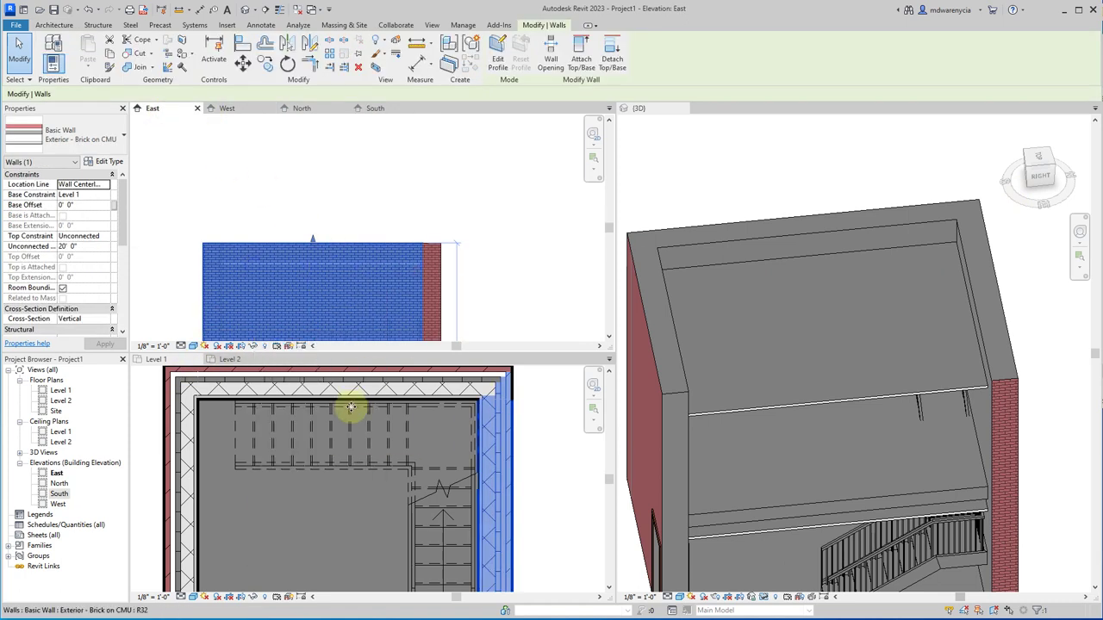
left_click(257, 346)
left_click(280, 326)
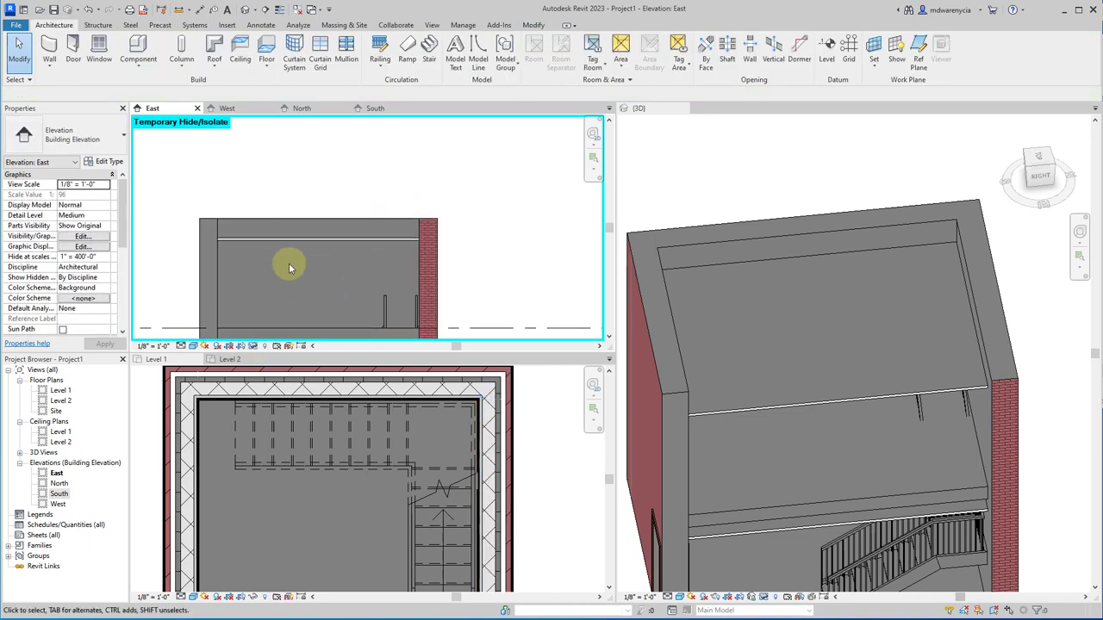
Step: Examine how the Level 1 ceiling and Level 2 floor meet the stair in the East elevation and the 3D view
scroll(290, 268, "up", 5)
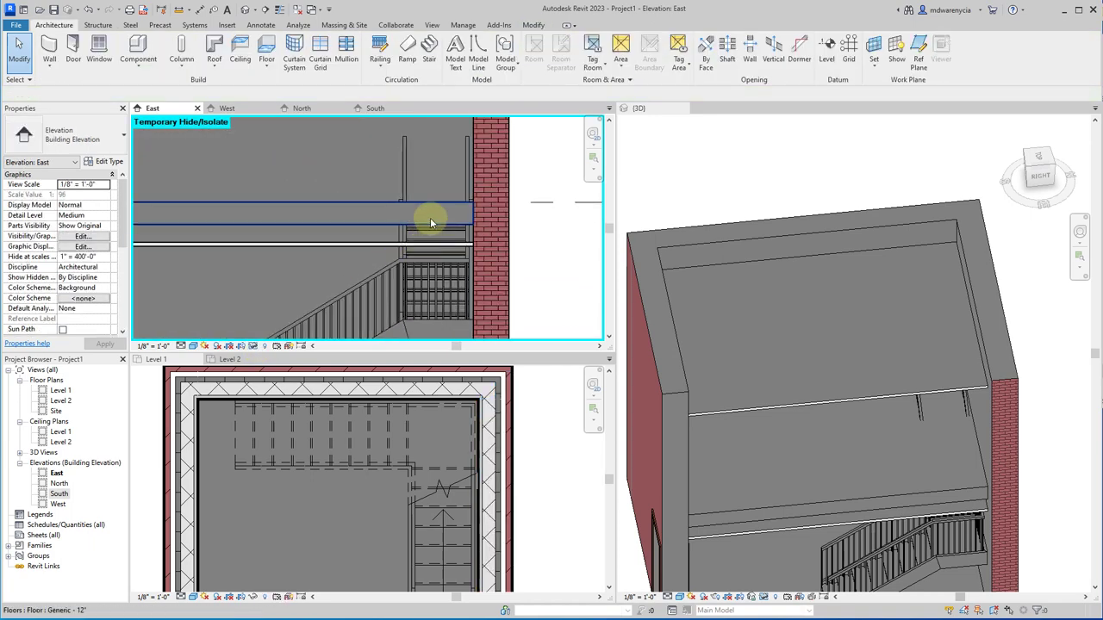
scroll(405, 234, "up", 2)
left_click(334, 263)
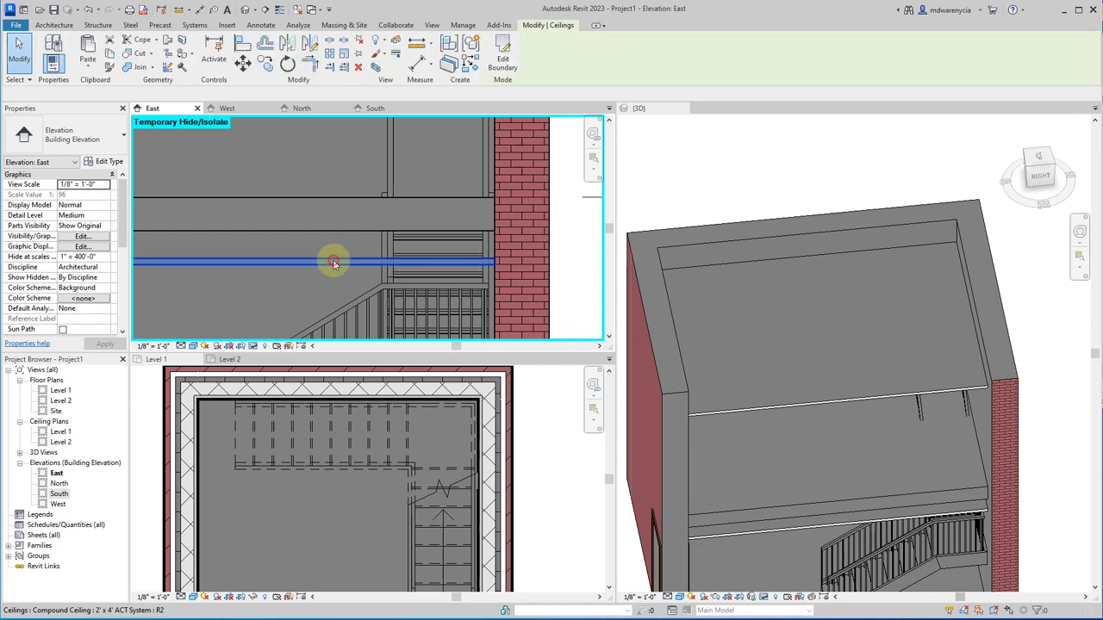
middle_click_drag(804, 468, 859, 345)
left_click(353, 201)
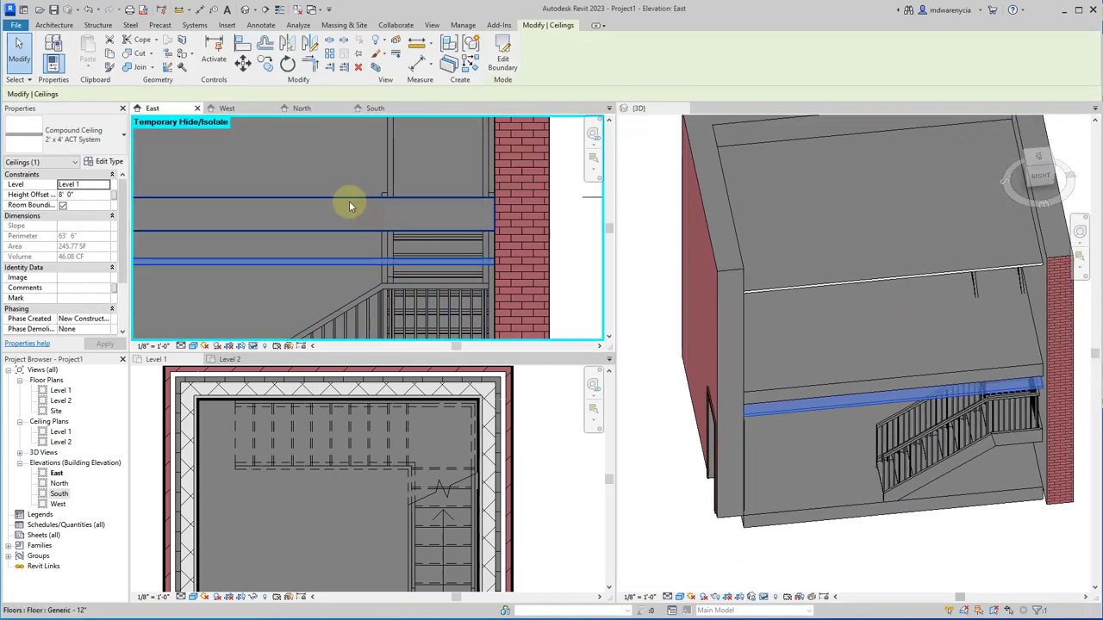
left_click(343, 210)
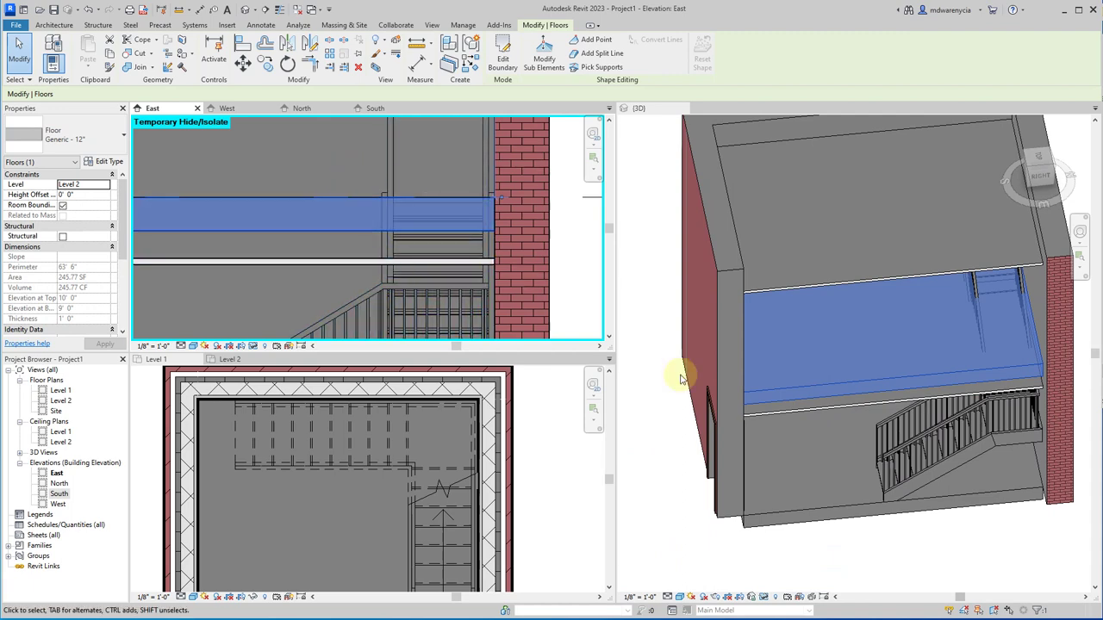
left_click(826, 575)
left_click(826, 576)
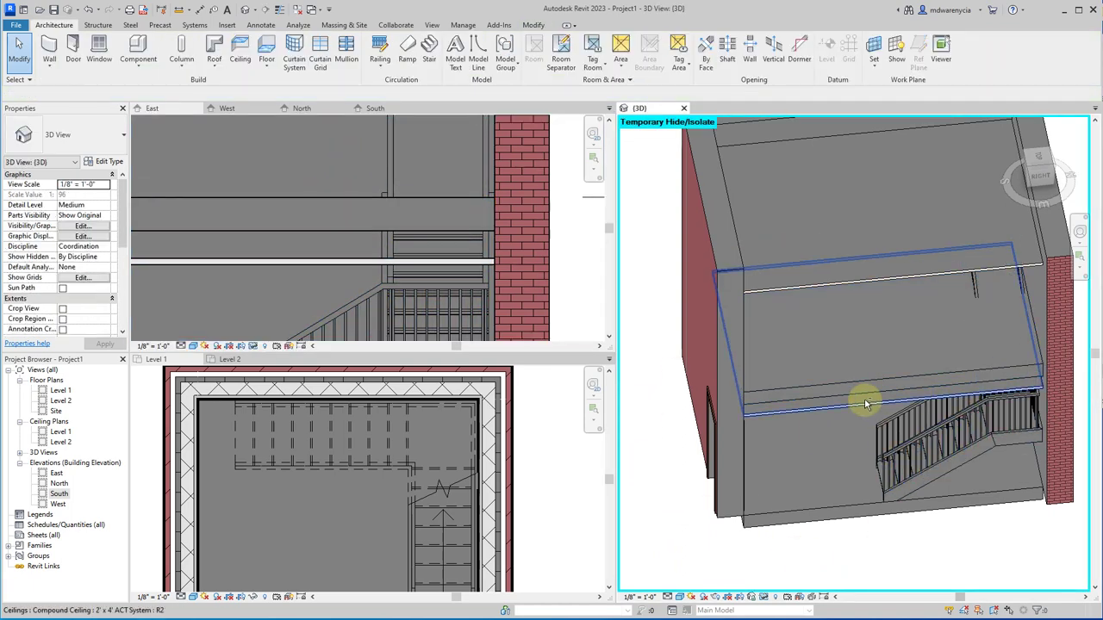
middle_click_drag(862, 399, 969, 305, "shift")
scroll(1011, 310, "up", 3)
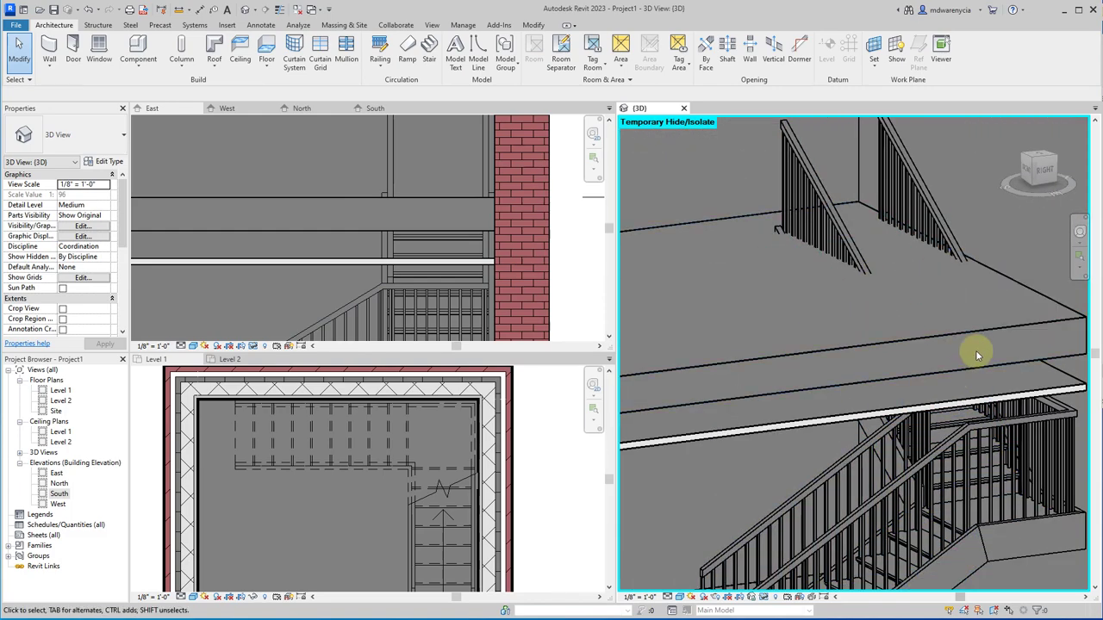
scroll(956, 379, "down", 4)
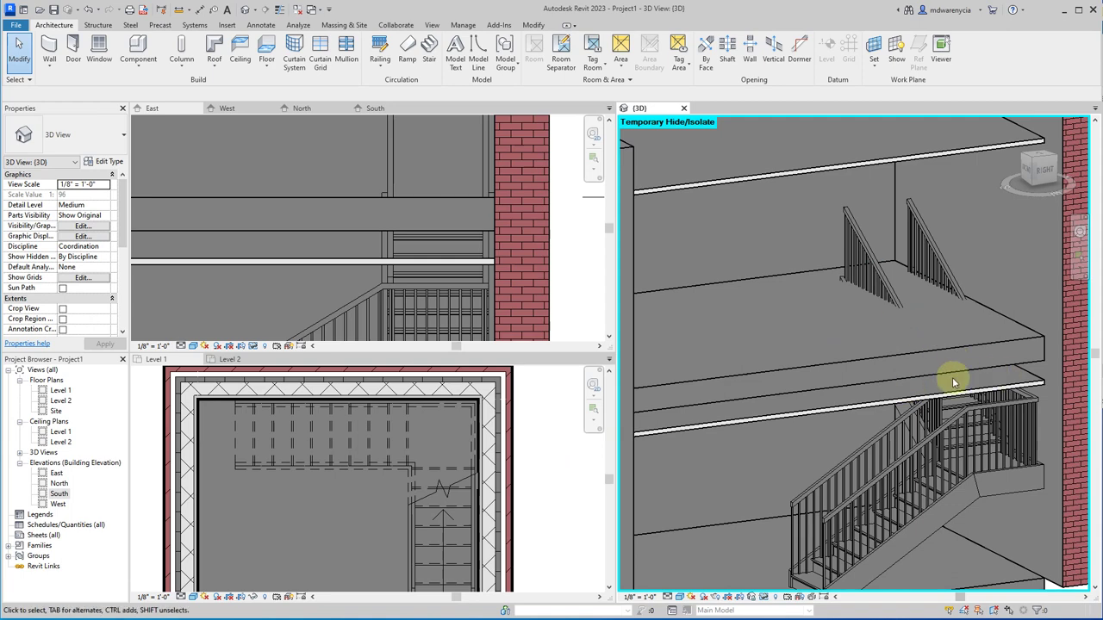
scroll(382, 319, "down", 2)
left_click(274, 226)
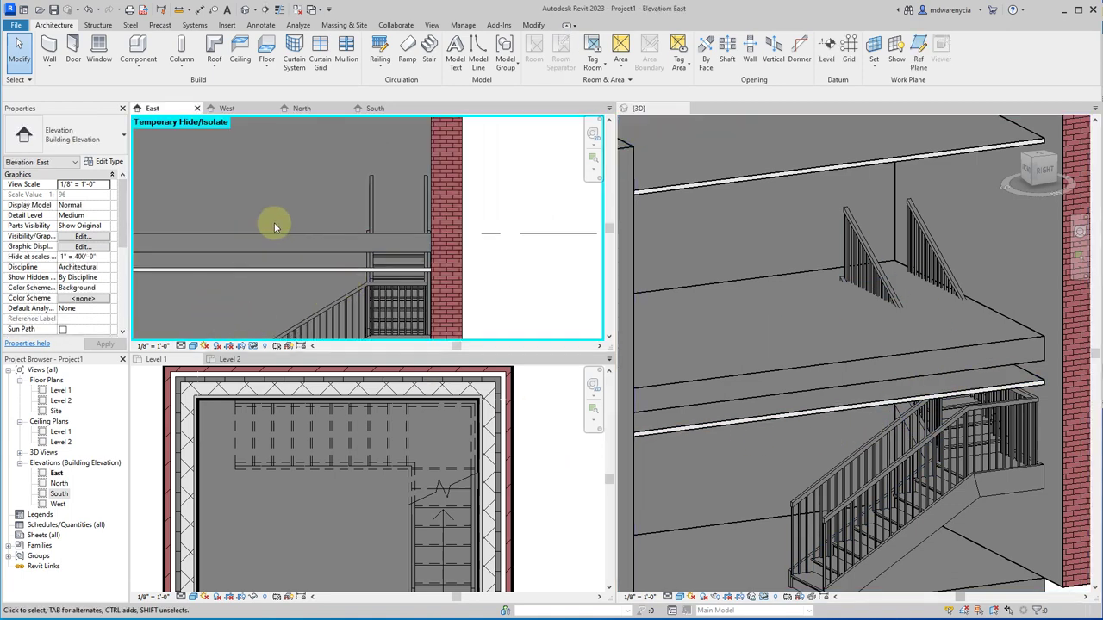
middle_click_drag(274, 226, 370, 159)
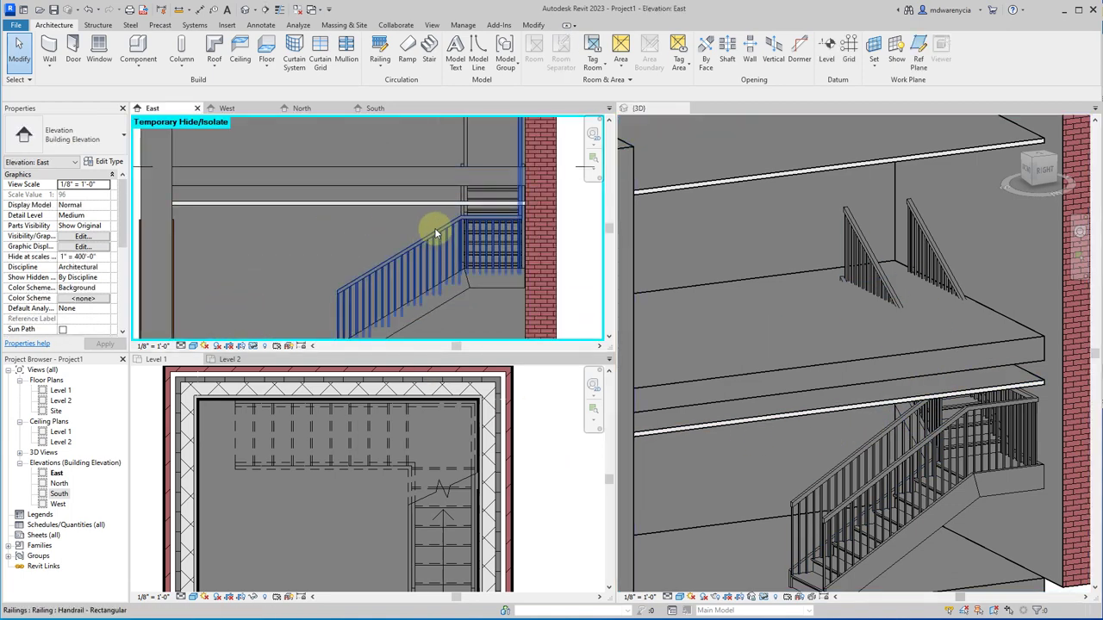
left_click(336, 211)
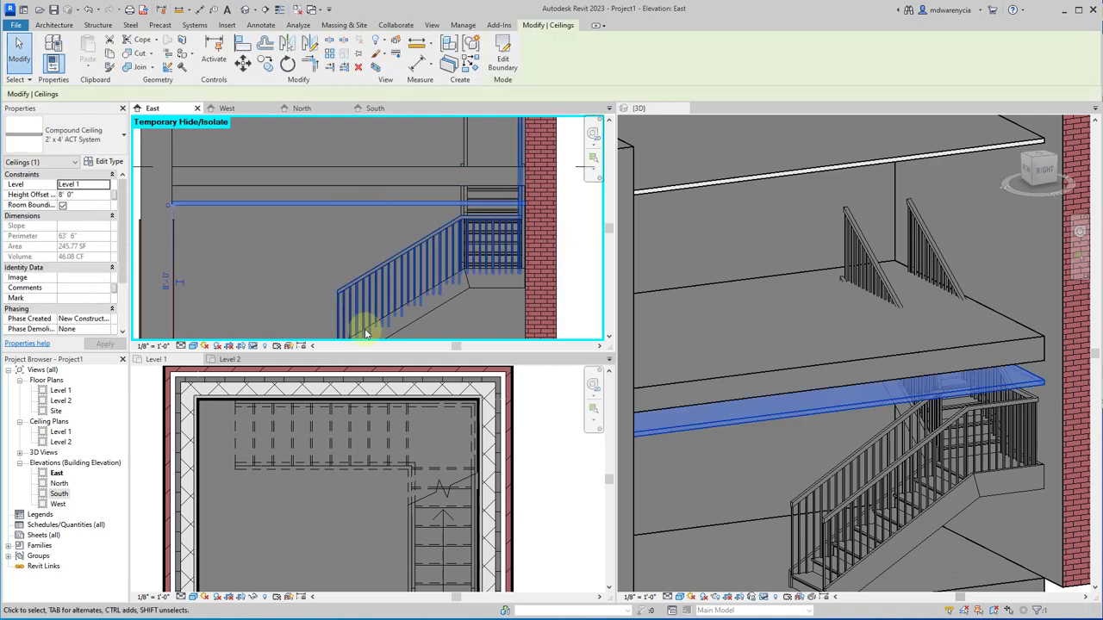
scroll(337, 507, "down", 2)
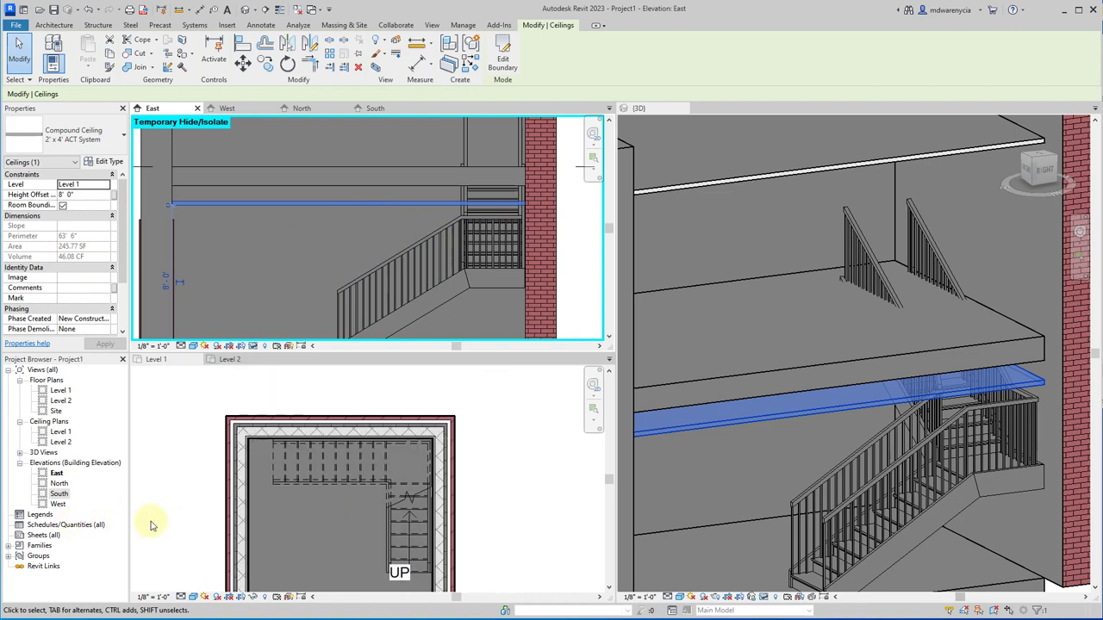
middle_click_drag(178, 513, 198, 418)
middle_click_drag(189, 494, 230, 372)
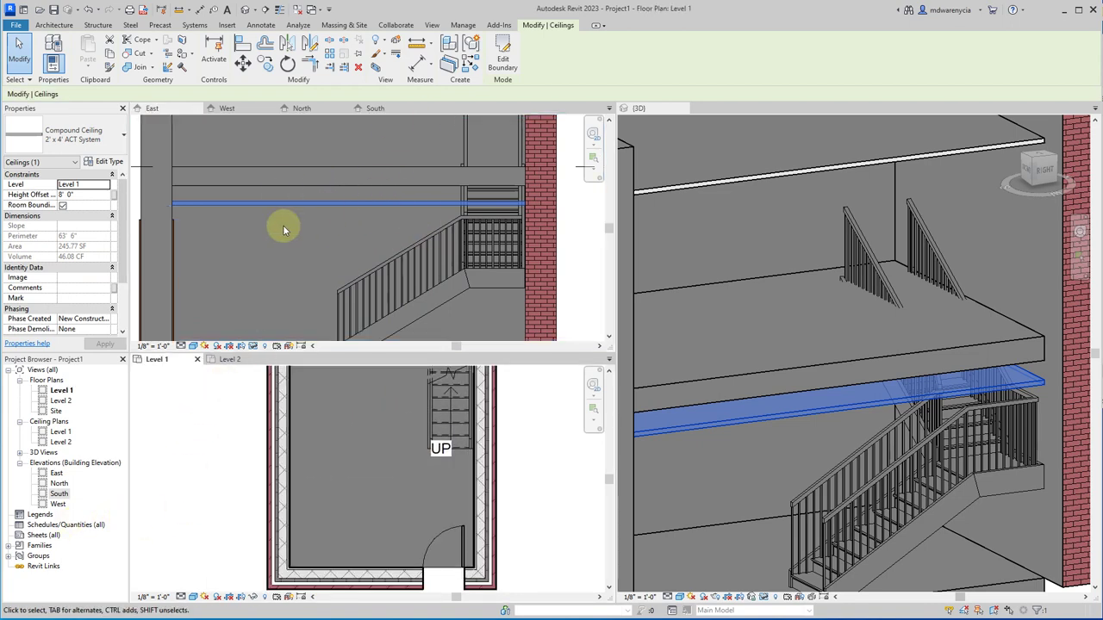
middle_click_drag(232, 475, 172, 525)
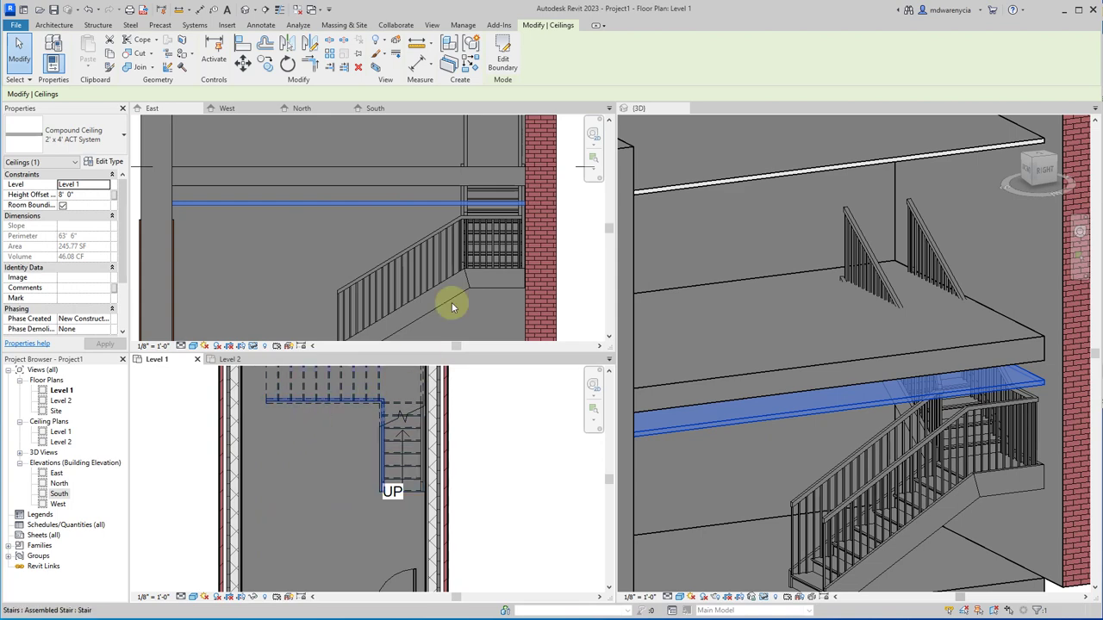
left_click(502, 58)
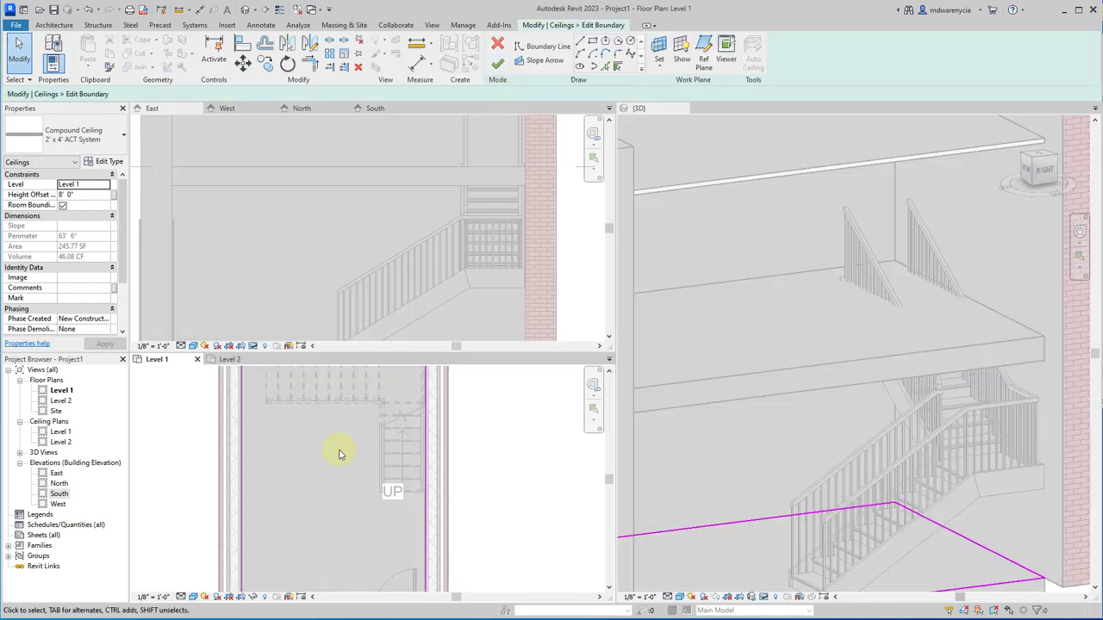
left_click(153, 366)
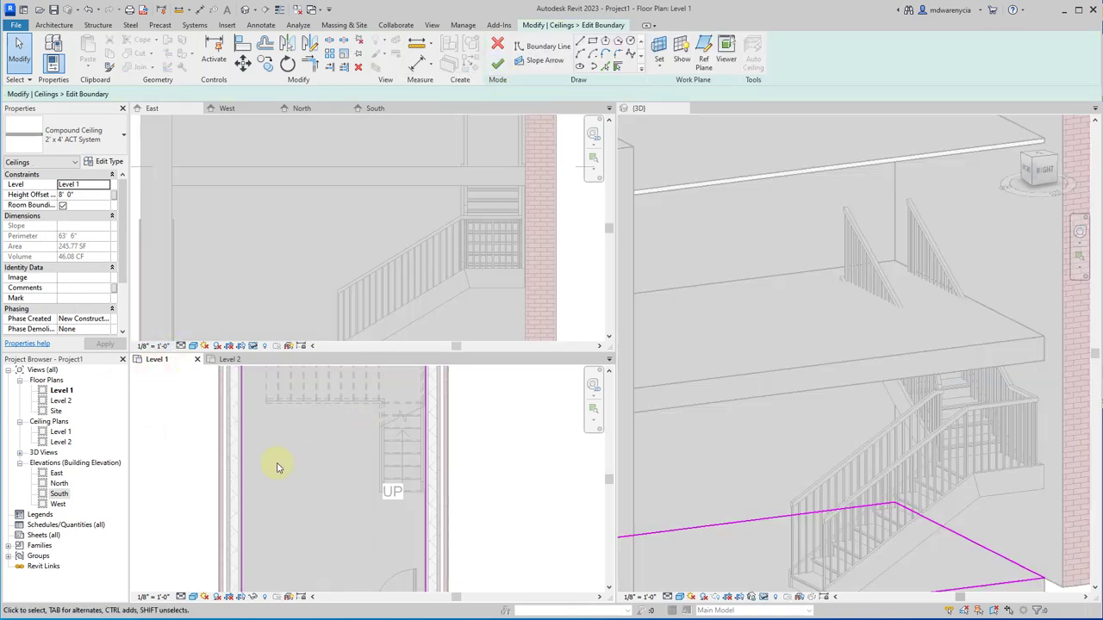
left_click(499, 45)
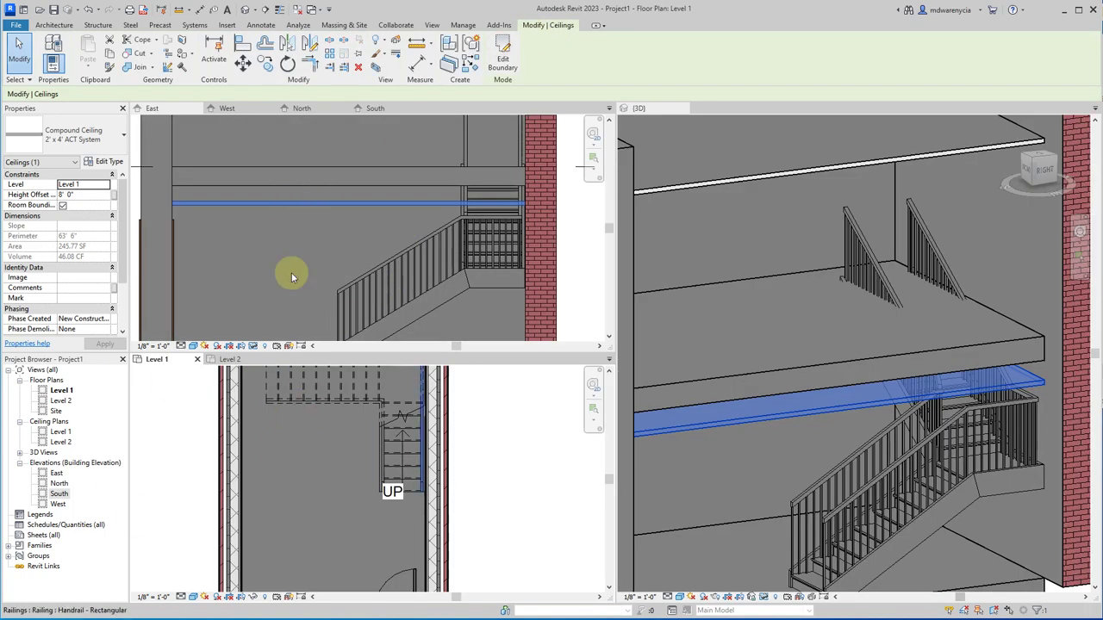
scroll(291, 272, "down", 2)
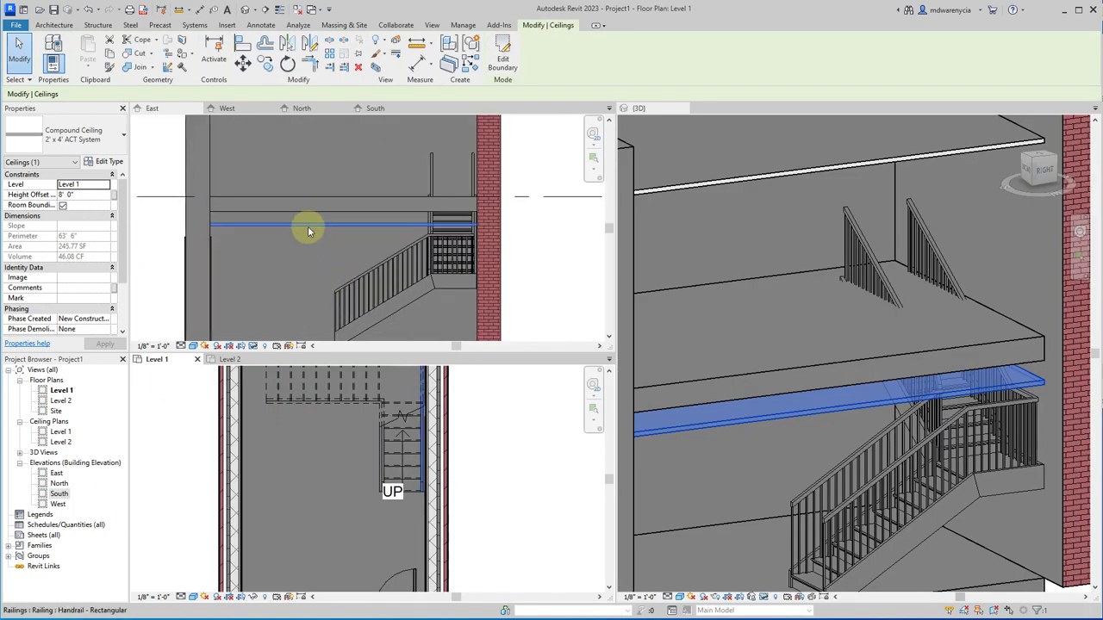
left_click(158, 371)
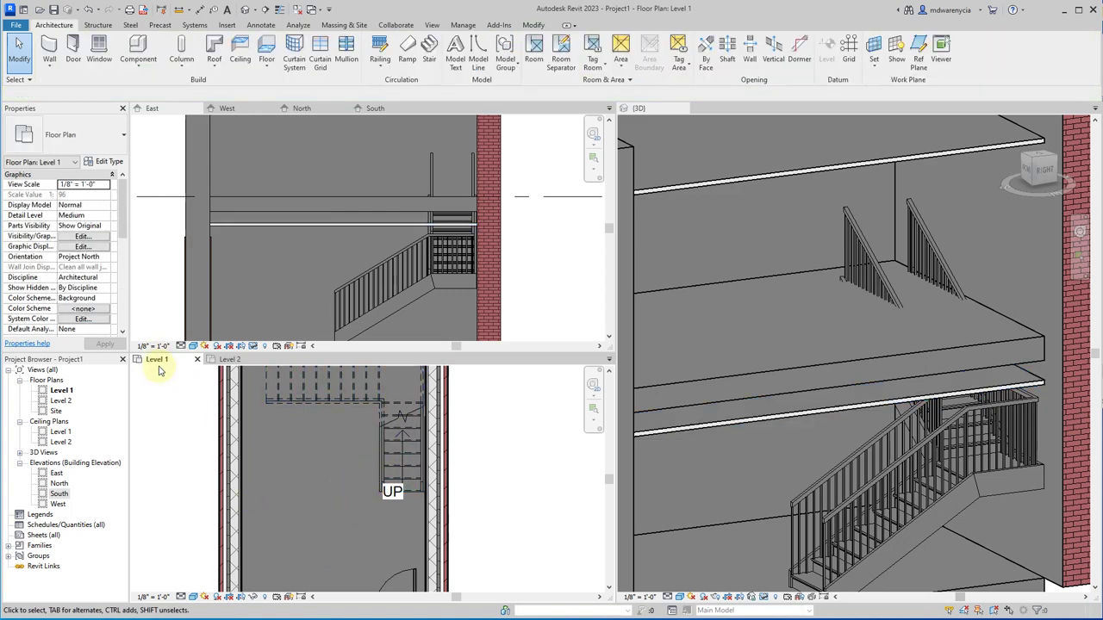
left_click(330, 230)
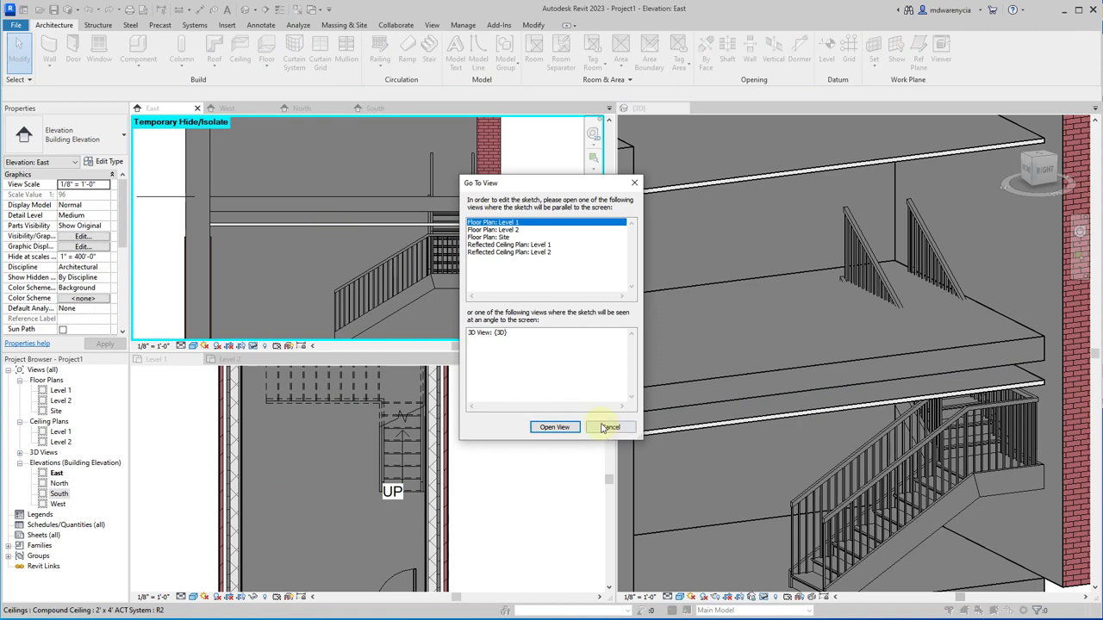
left_click(609, 428)
Step: Open the Level 1 ceiling's boundary for editing in the Level 1 floor plan
left_click(320, 224)
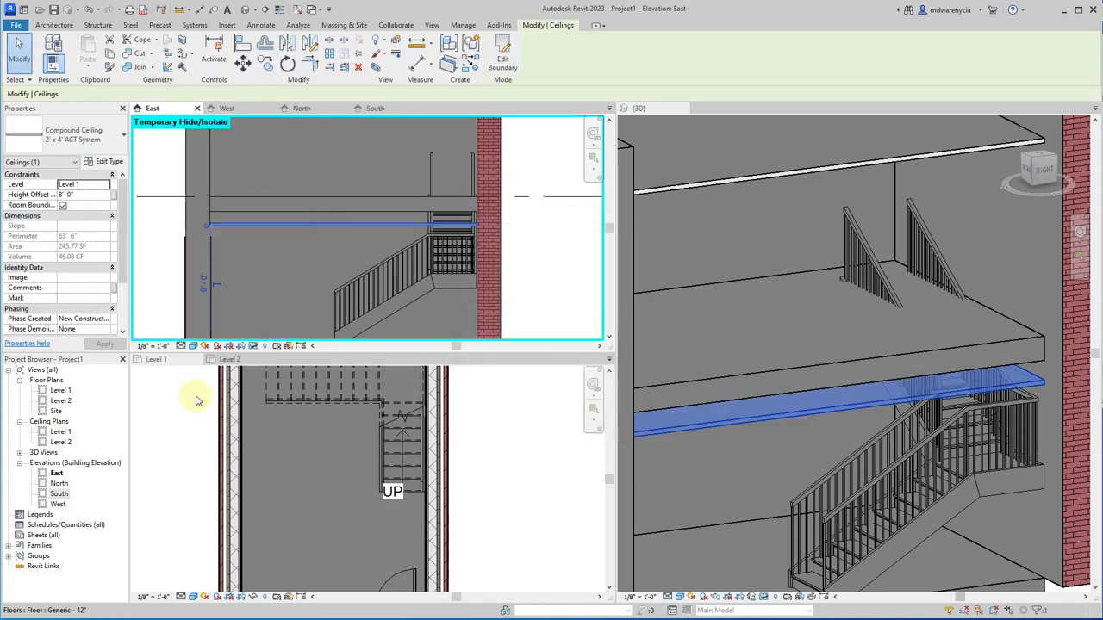
left_click(158, 363)
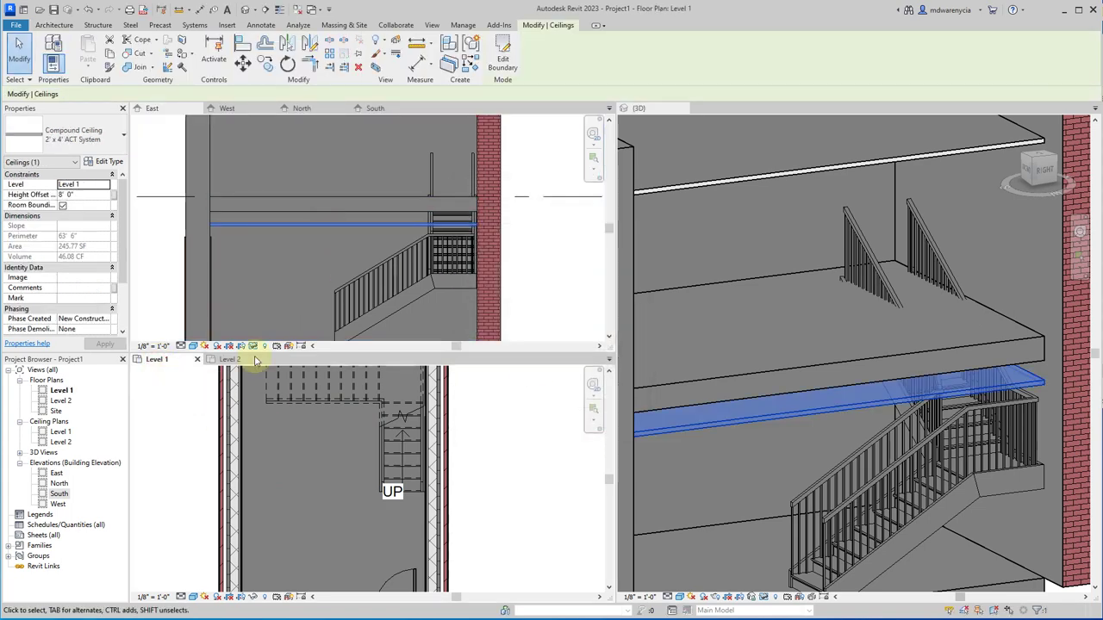
left_click(502, 62)
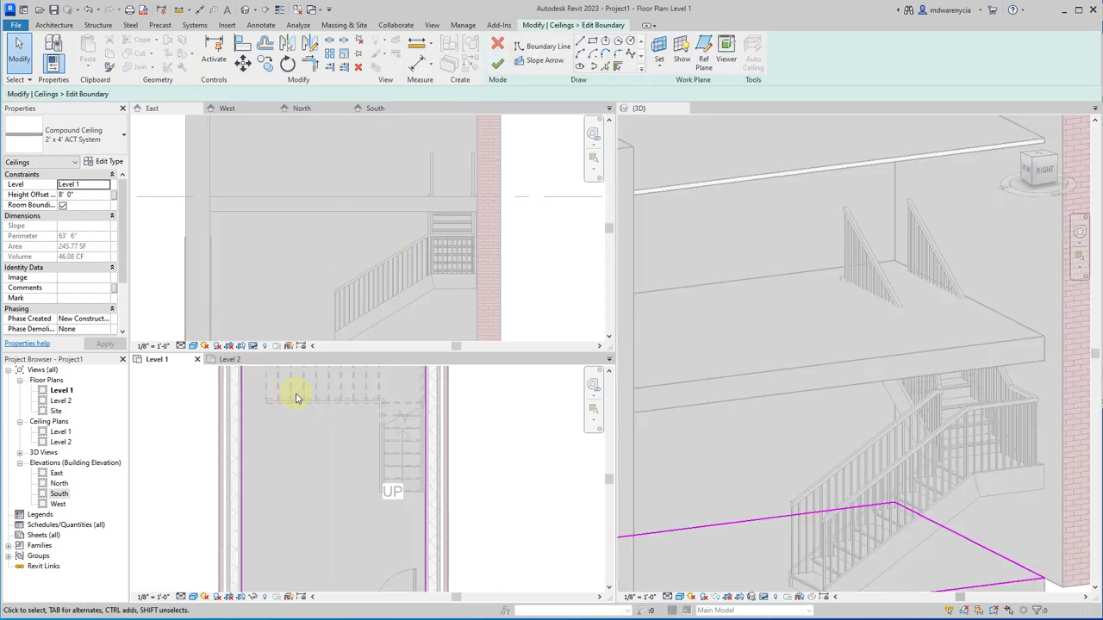
Step: Draw boundary lines around the L-shaped stair from the north to the east ceiling edge, including segments about 8'-3" and 6'-5" long
middle_click_drag(296, 398, 311, 430)
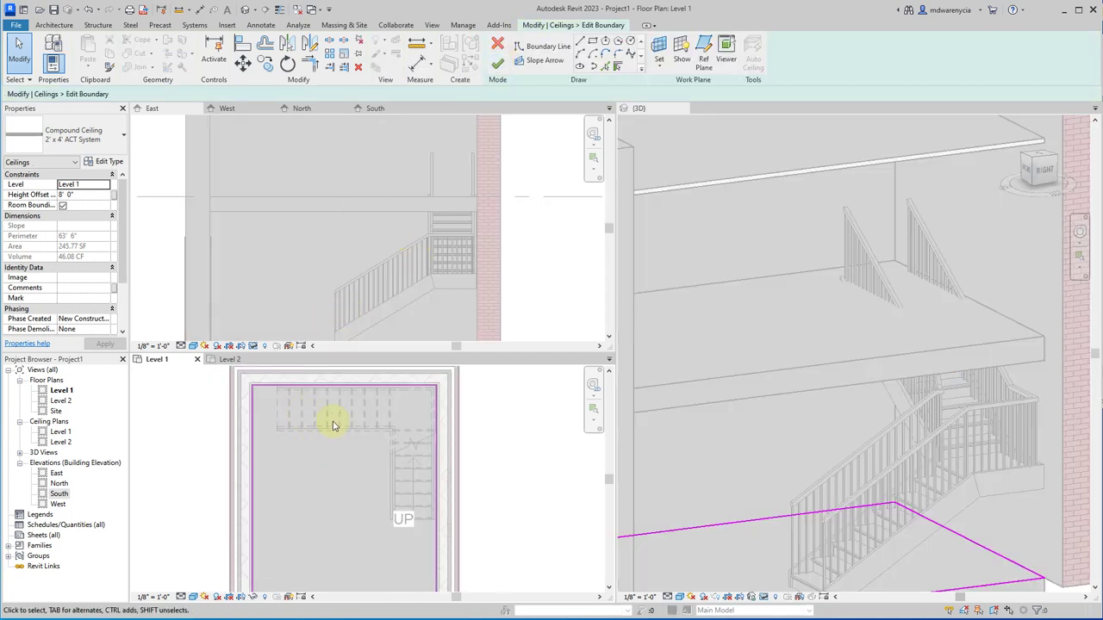
left_click(583, 43)
scroll(232, 466, "up", 3)
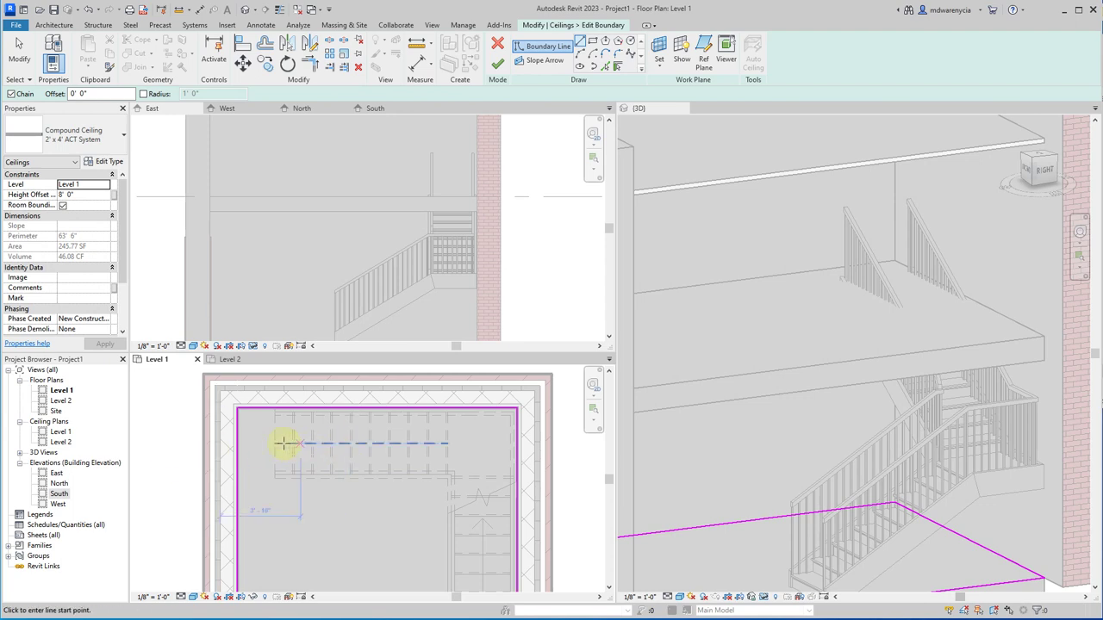
scroll(284, 444, "up", 2)
left_click(267, 390)
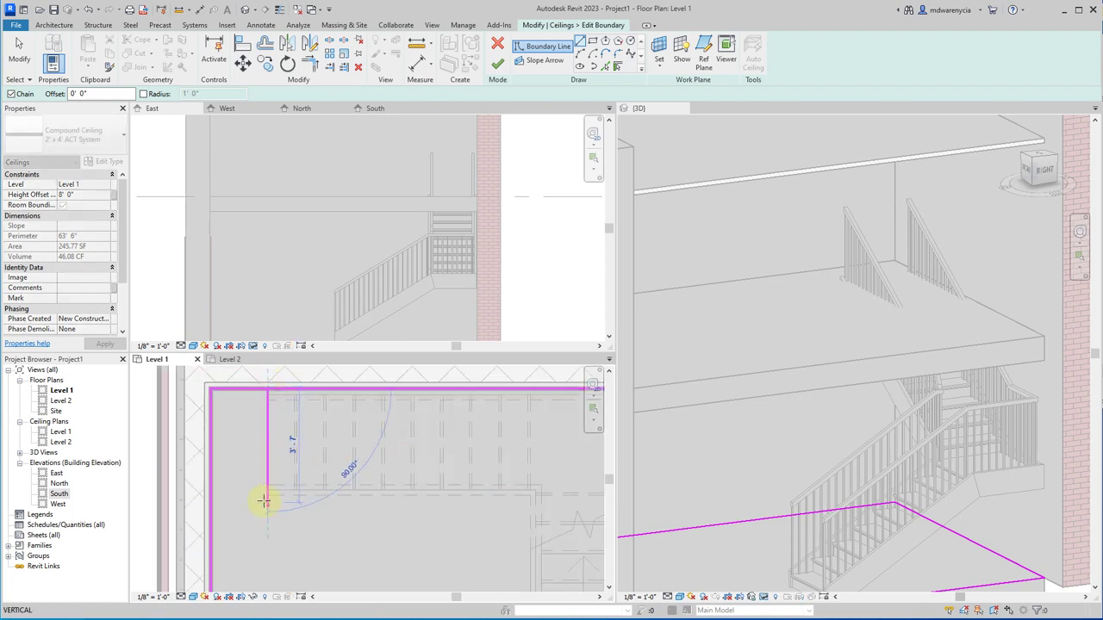
left_click(267, 495)
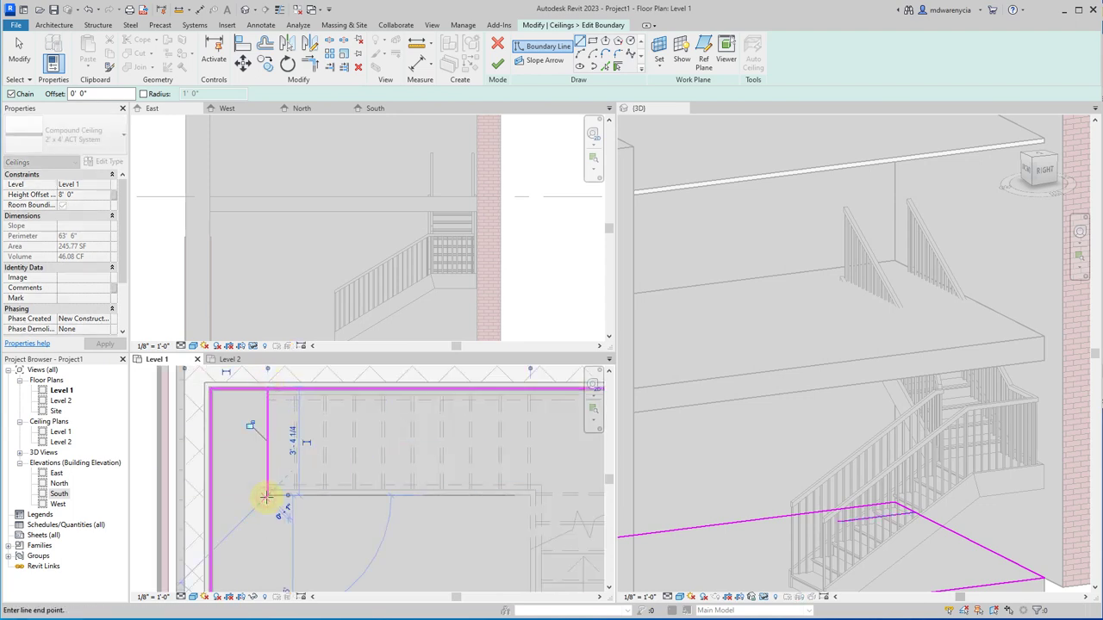
left_click(530, 495)
scroll(364, 434, "up", 4)
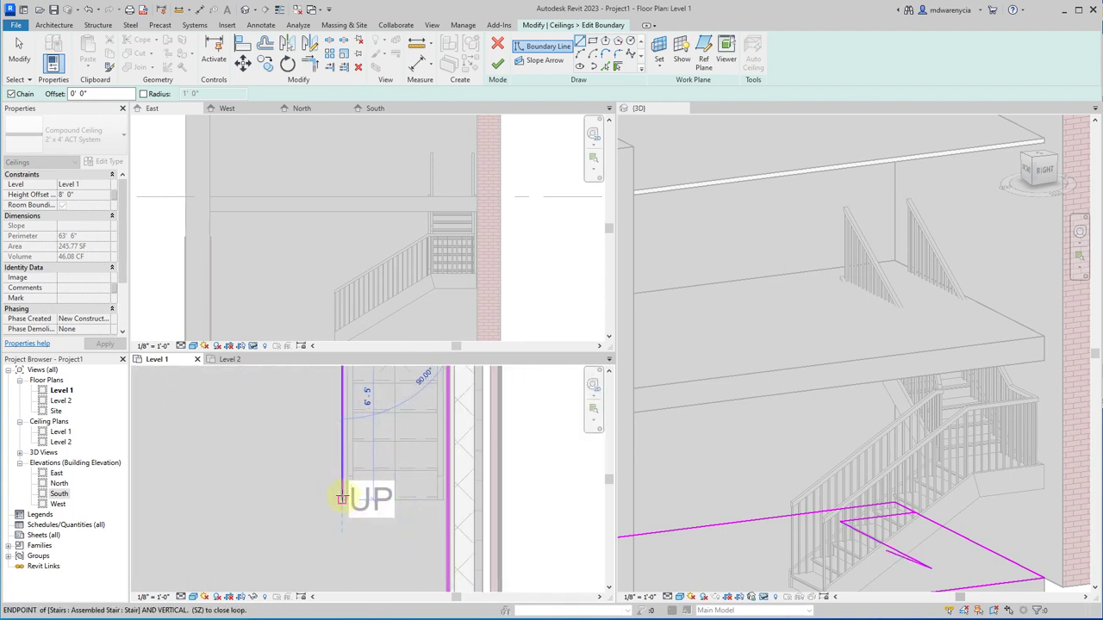
left_click(342, 499)
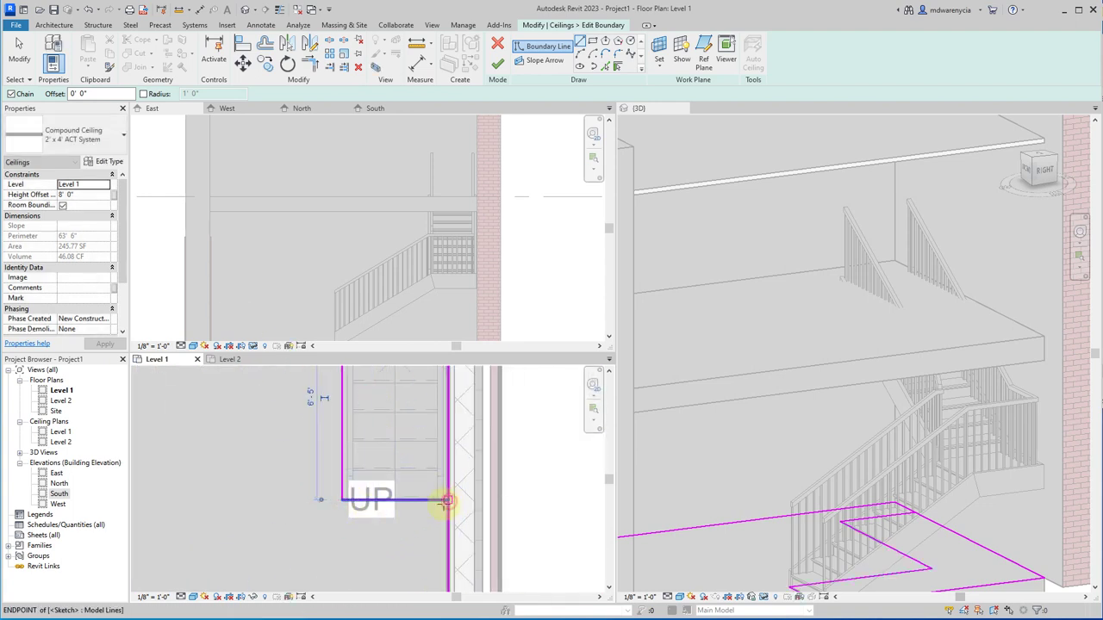
Step: Split the ceiling's east and north boundary lines where the new stair outline meets them
scroll(351, 517, "down", 1)
scroll(351, 518, "down", 2)
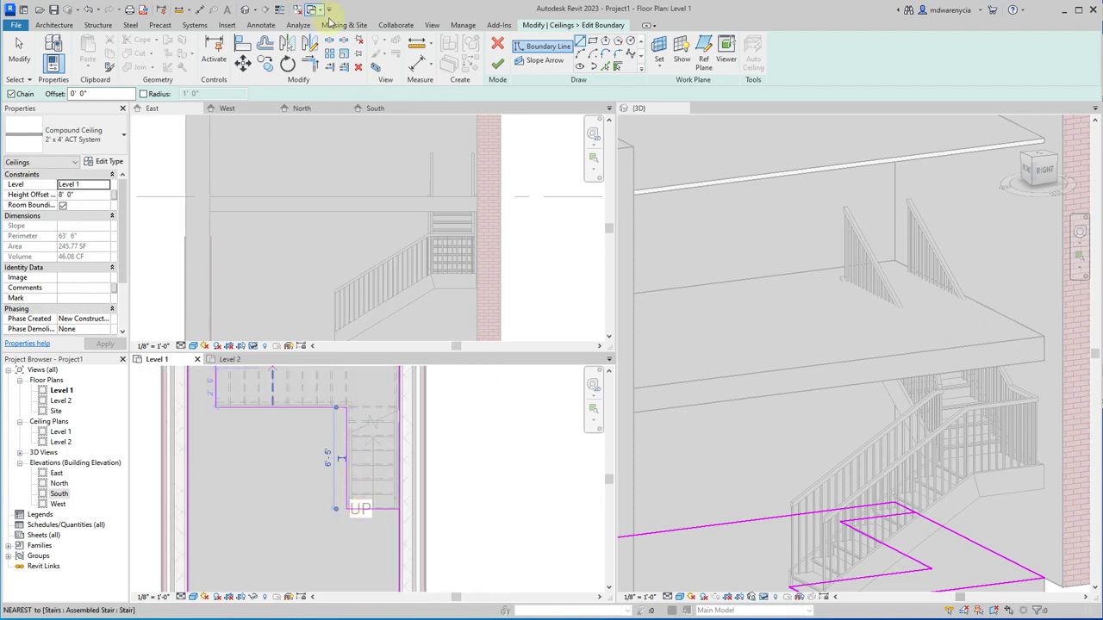
left_click(331, 45)
scroll(392, 414, "up", 1)
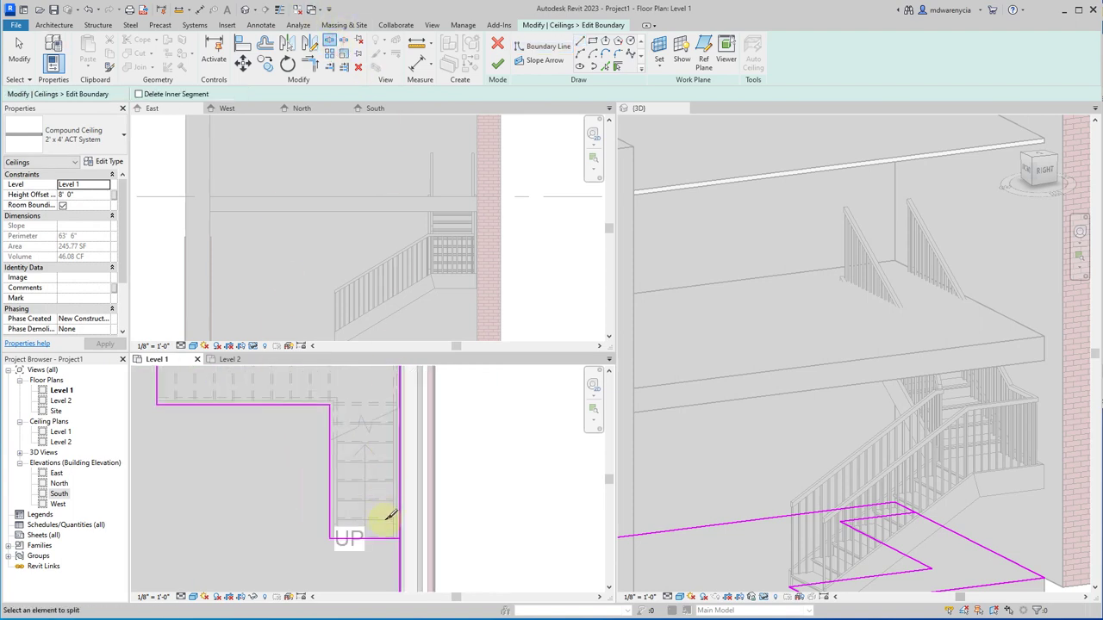
middle_click_drag(194, 401, 311, 518)
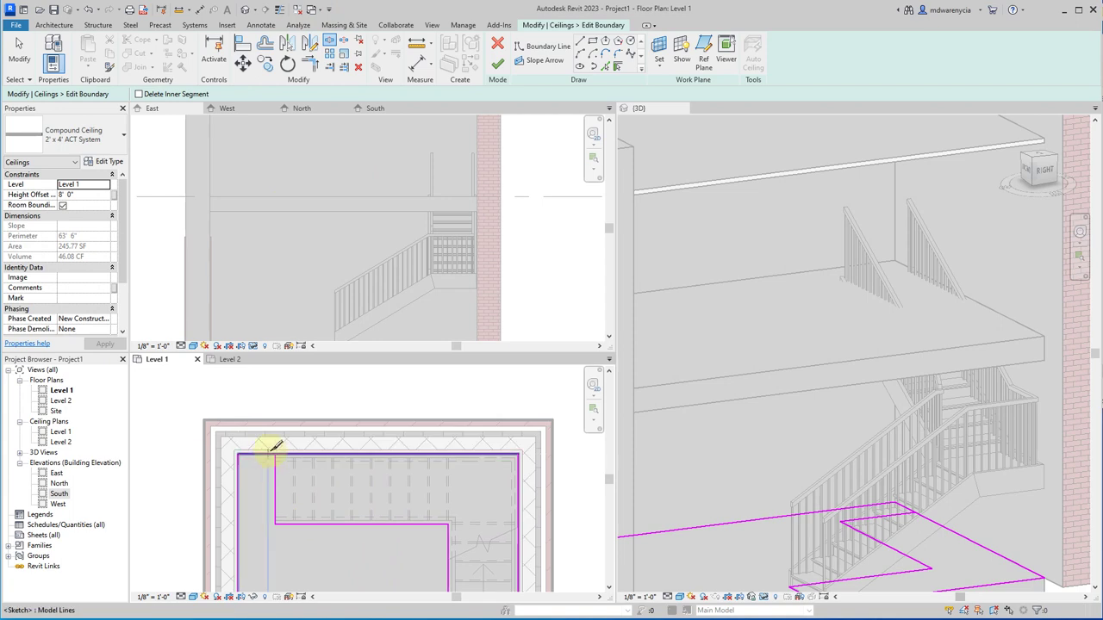
left_click(281, 445)
key("Escape")
Step: Delete the north and east boundary segments that enclose the stair area
left_click(362, 457)
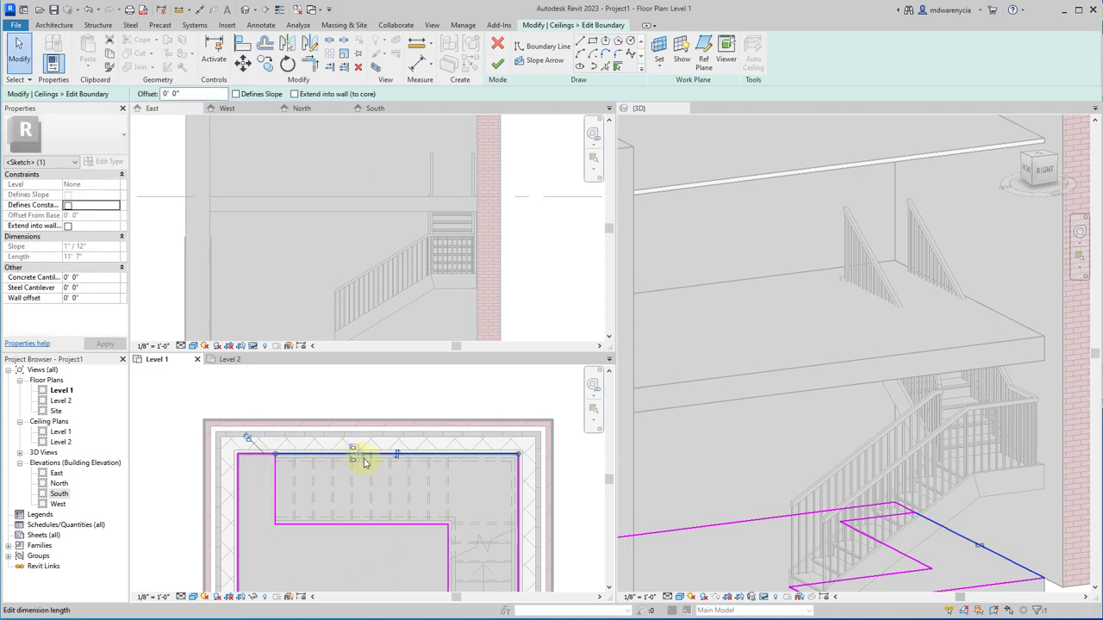
left_click(531, 484)
left_click(518, 482)
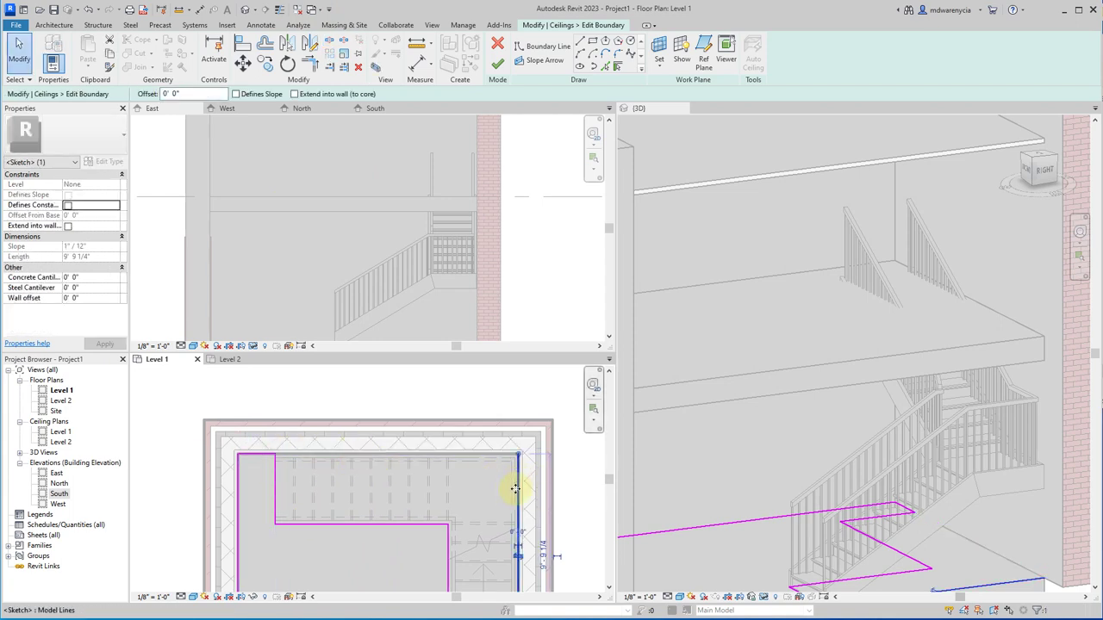
key("Delete")
Step: Finish the ceiling boundary edit and inspect the stair opening from below in the 3D view
middle_click_drag(257, 524, 263, 465)
scroll(281, 473, "down", 1)
middle_click_drag(360, 501, 384, 485)
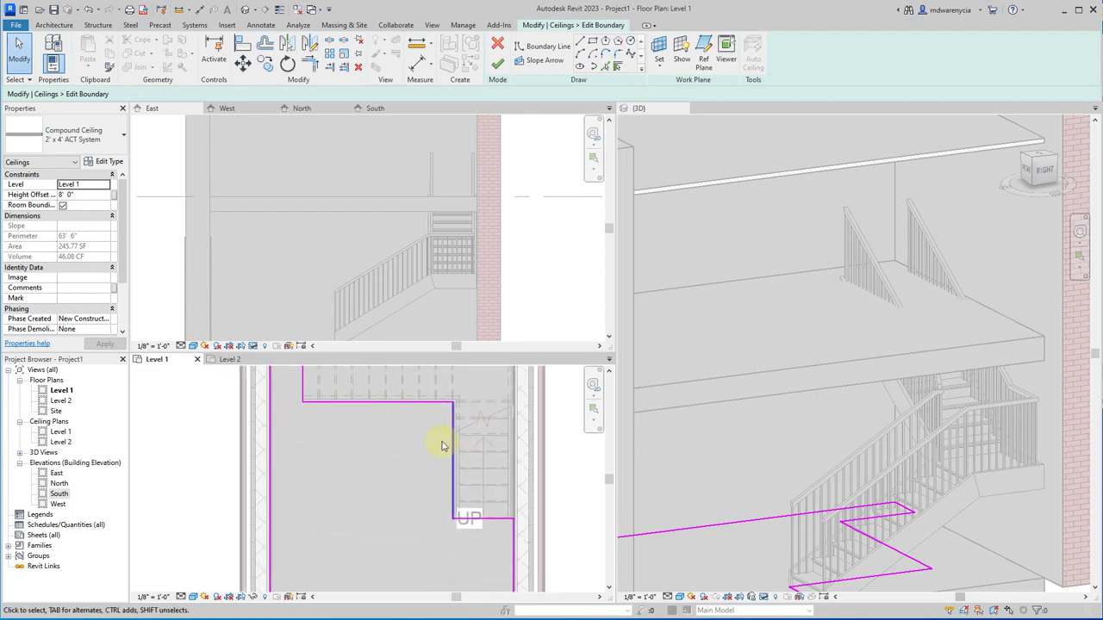
left_click(500, 65)
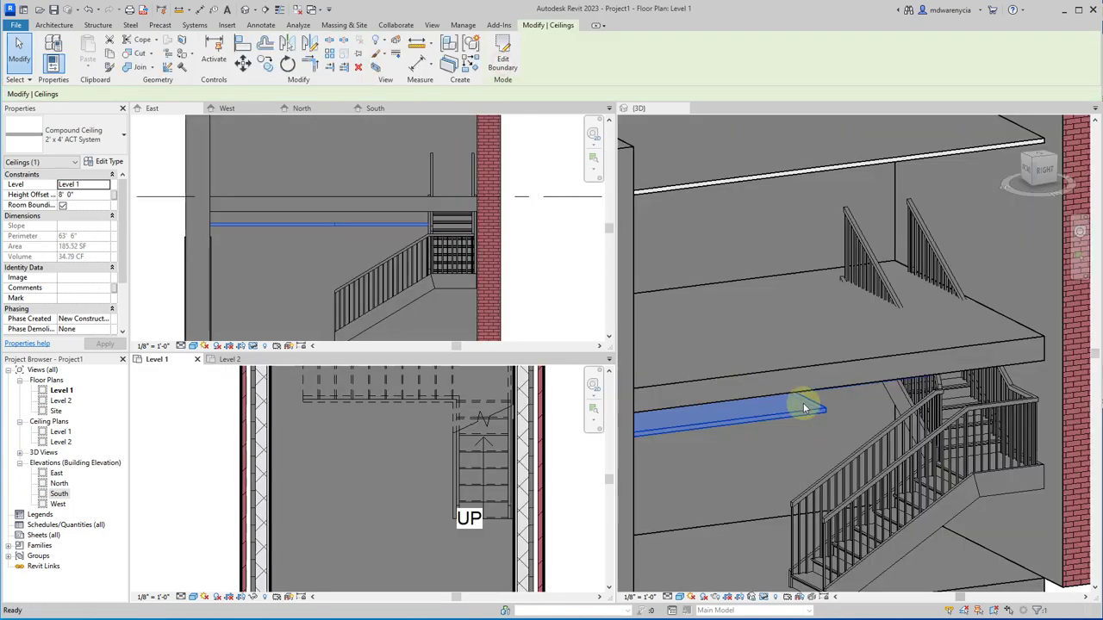
left_click(801, 462)
middle_click_drag(815, 451, 838, 368, "shift")
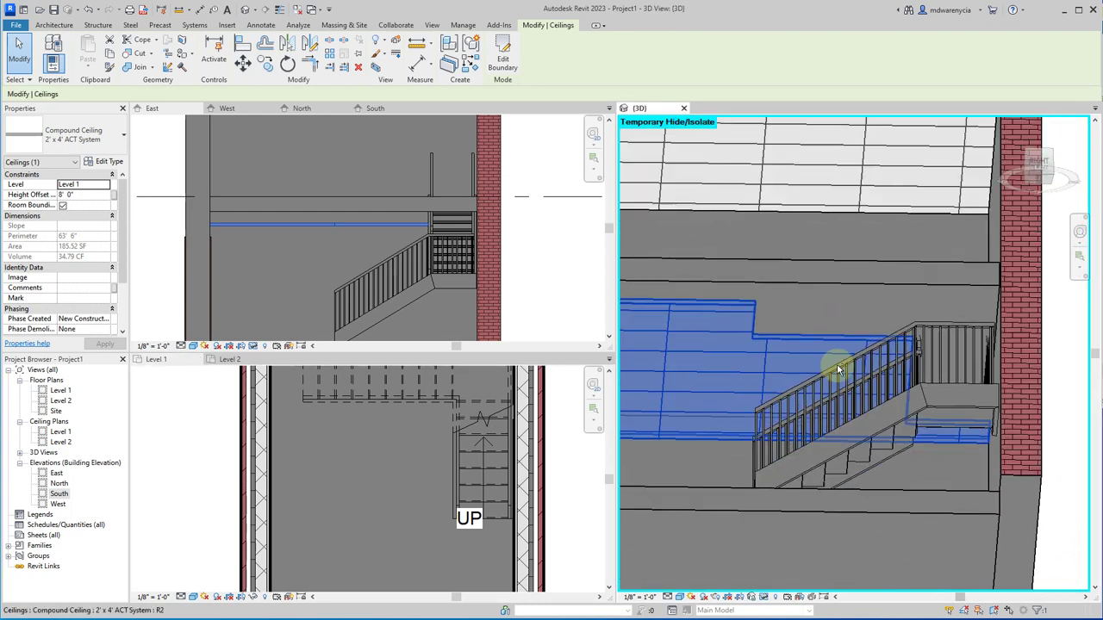
Step: Select the Level 2 Generic - 12" floor and open its boundary for editing in the Level 2 plan
middle_click_drag(837, 412, 814, 374, "shift")
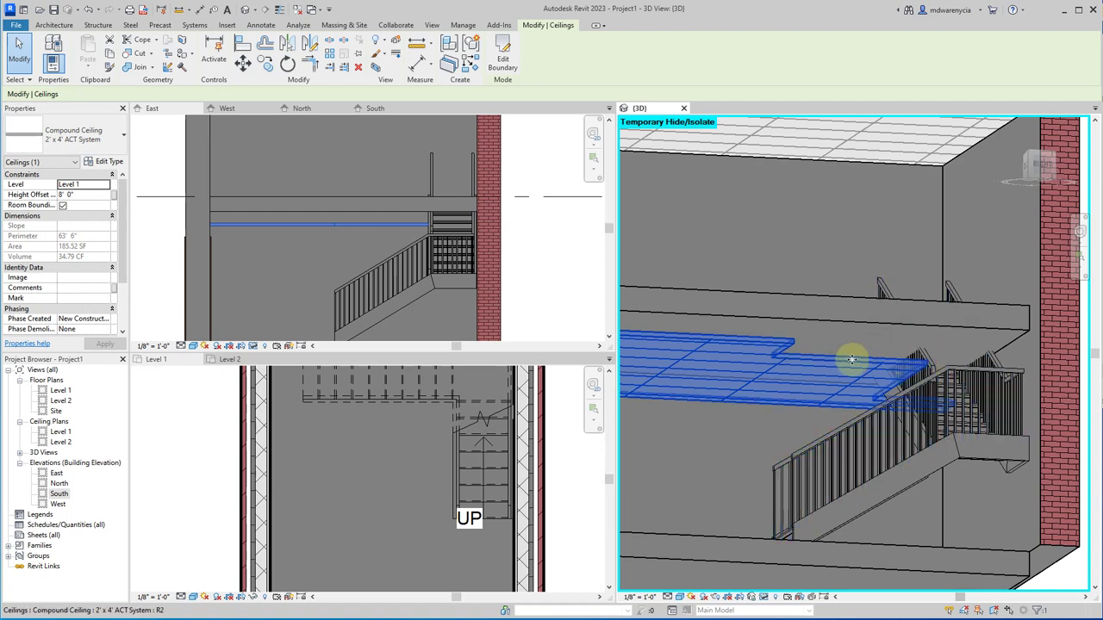
left_click(834, 322)
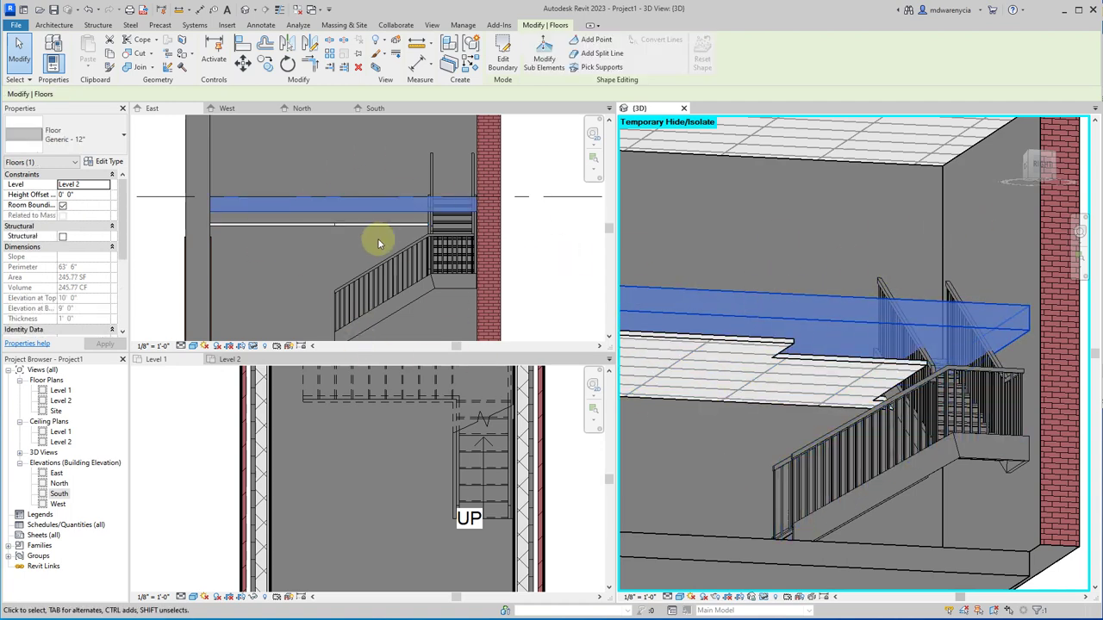
left_click(227, 361)
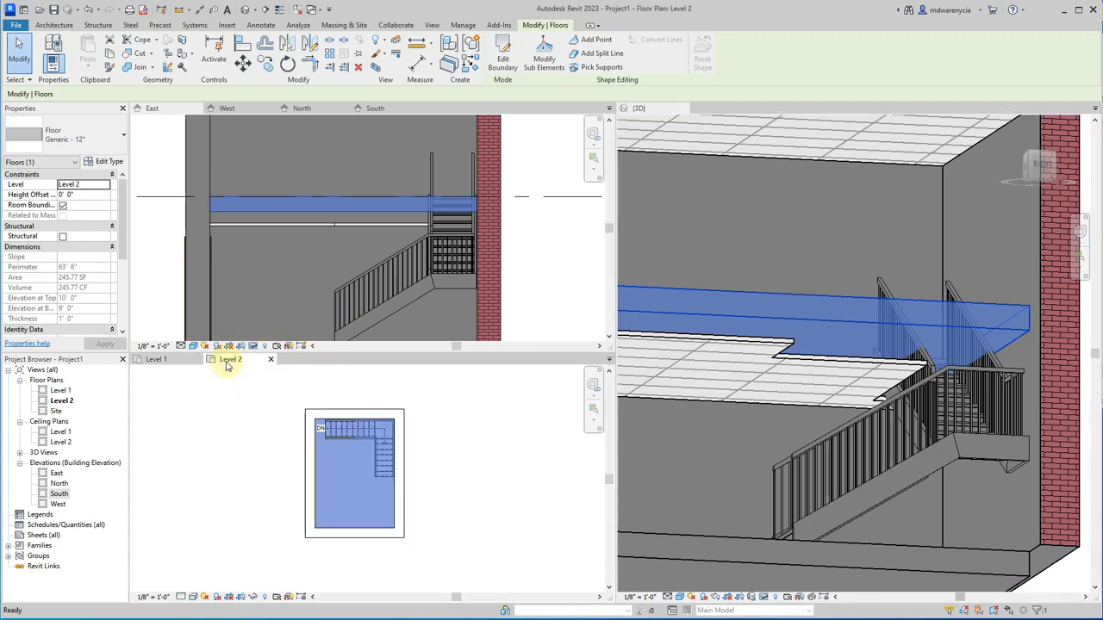
scroll(296, 442, "up", 3)
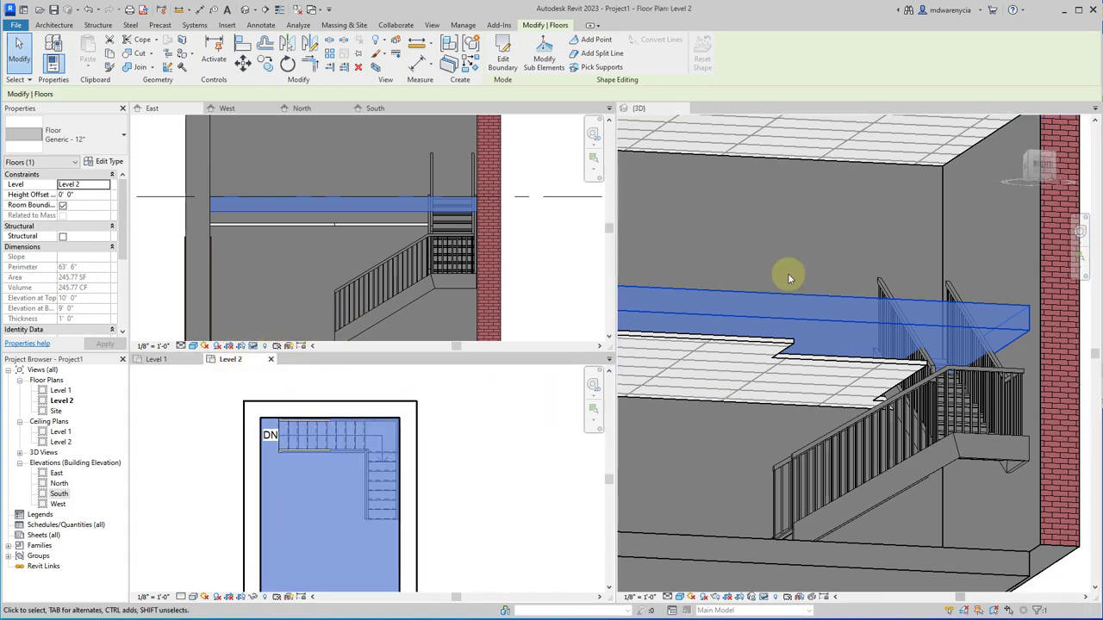
left_click(505, 57)
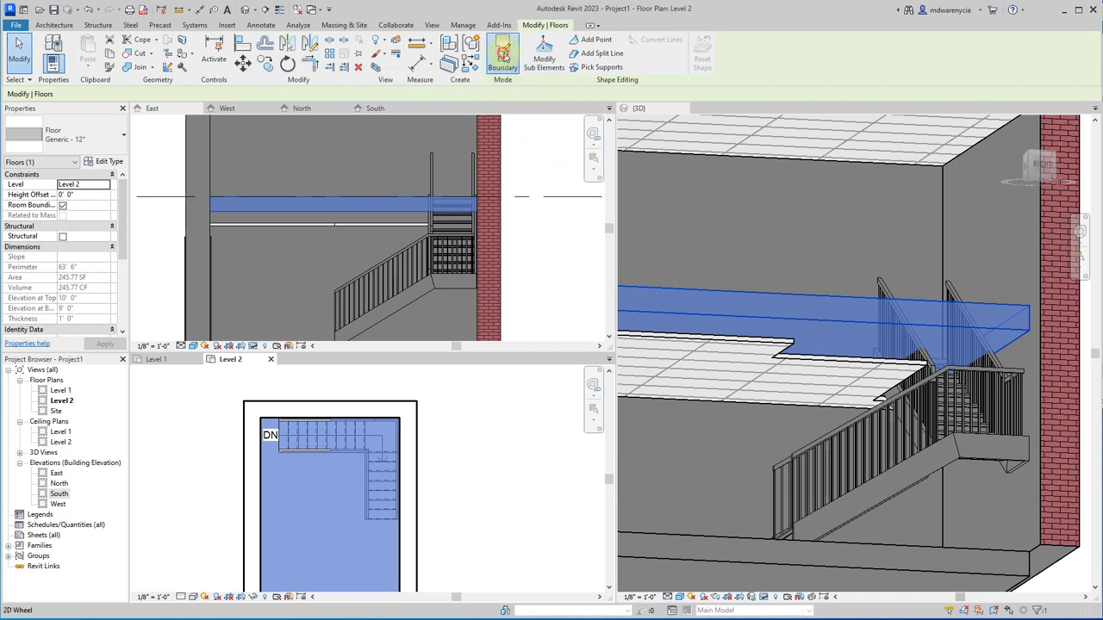
scroll(289, 432, "up", 3)
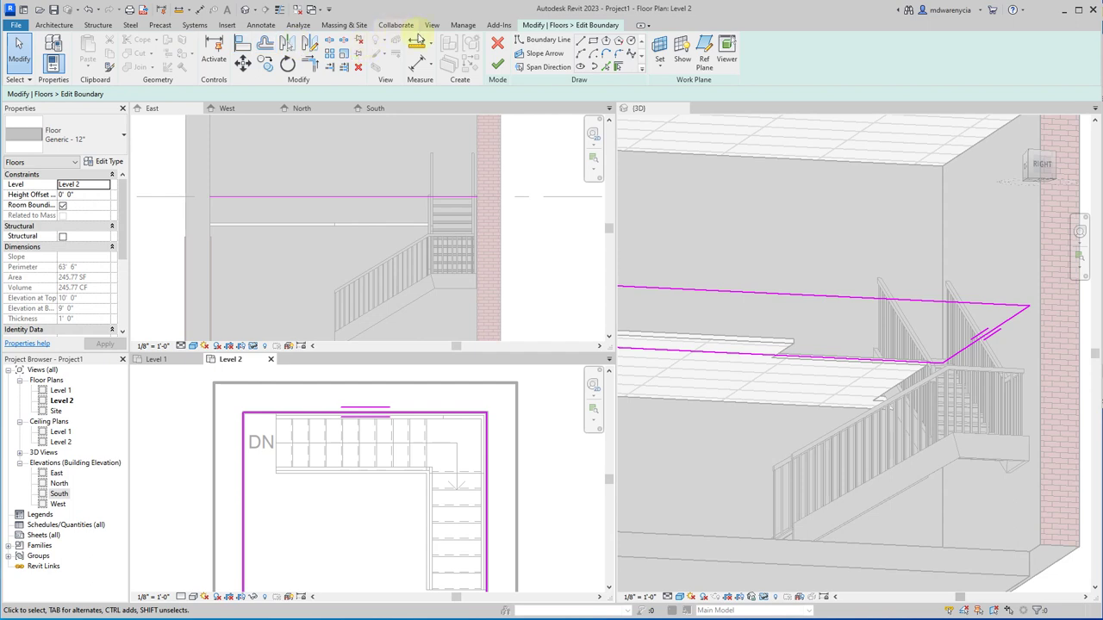
Step: Draw boundary lines around the L-shaped stair from the floor's north edge to its east edge, with segments about 8'-3", 6'-5" and 3'-4" long
scroll(338, 439, "up", 2)
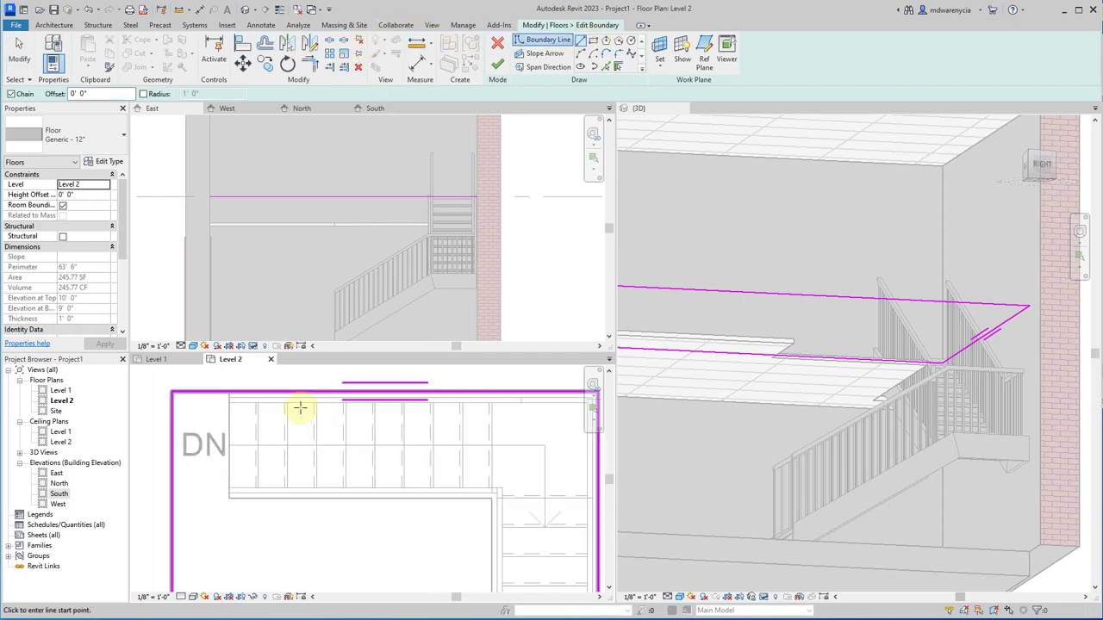
left_click(228, 392)
left_click(228, 393)
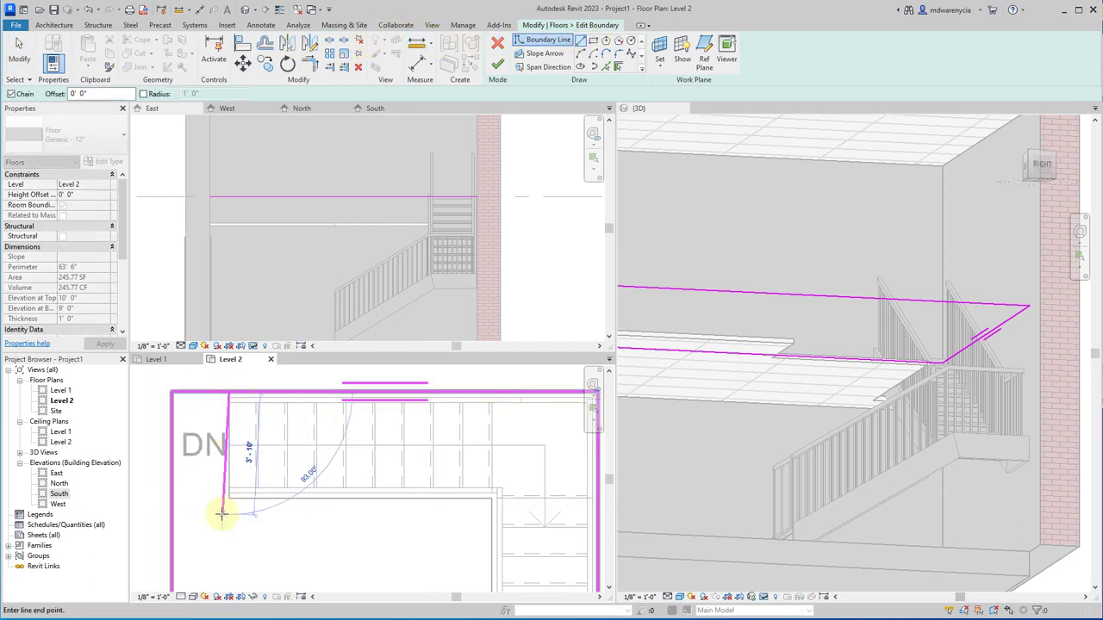
left_click(229, 497)
left_click(489, 498)
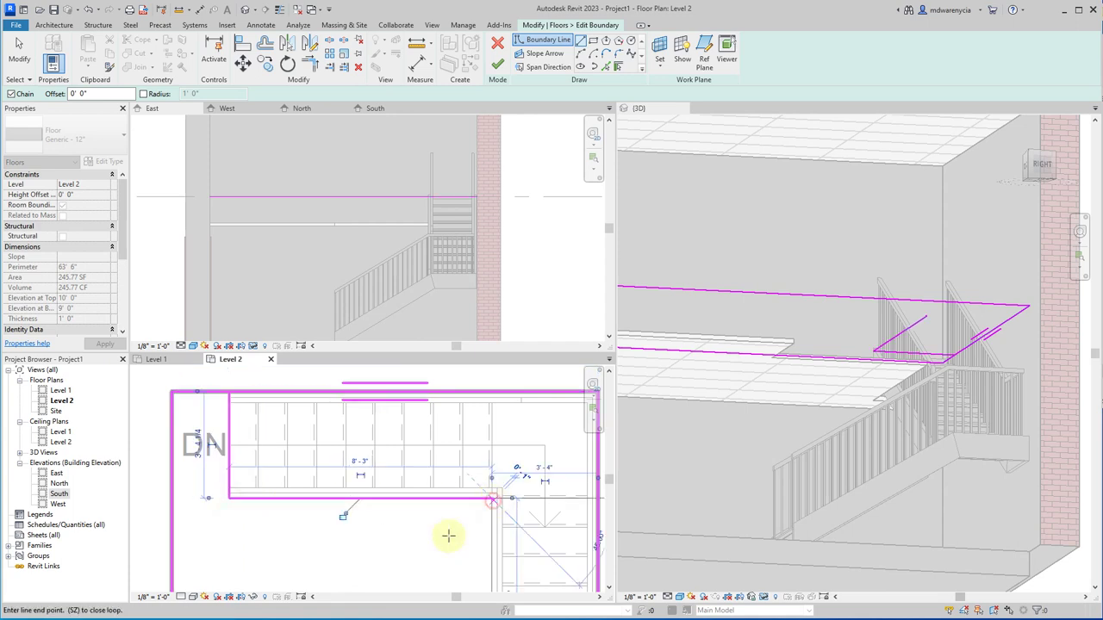
middle_click_drag(448, 531, 340, 431)
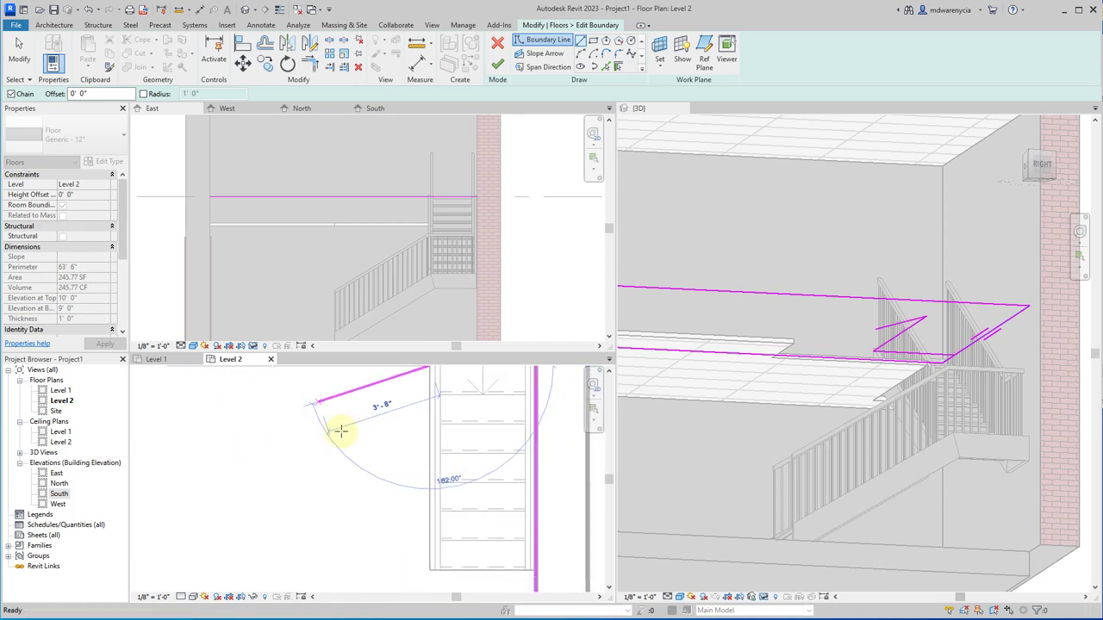
left_click(536, 569)
scroll(303, 471, "down", 1)
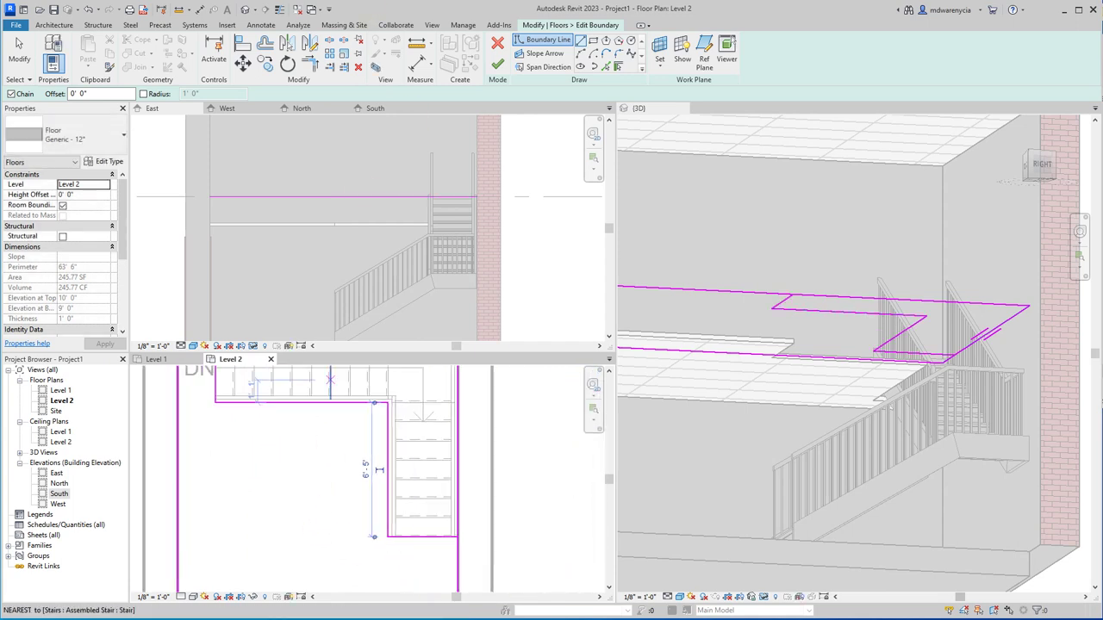
Step: Split the floor's north and east boundary lines where the new stair outline meets them
left_click(334, 44)
scroll(279, 468, "down", 3)
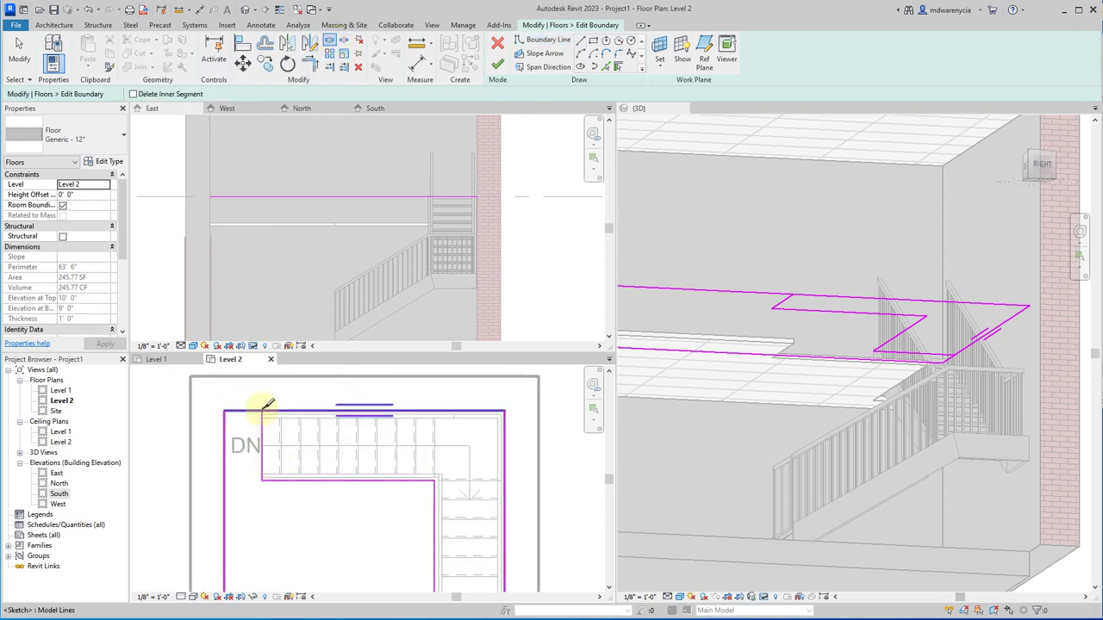
left_click(262, 411)
middle_click_drag(472, 525, 439, 407)
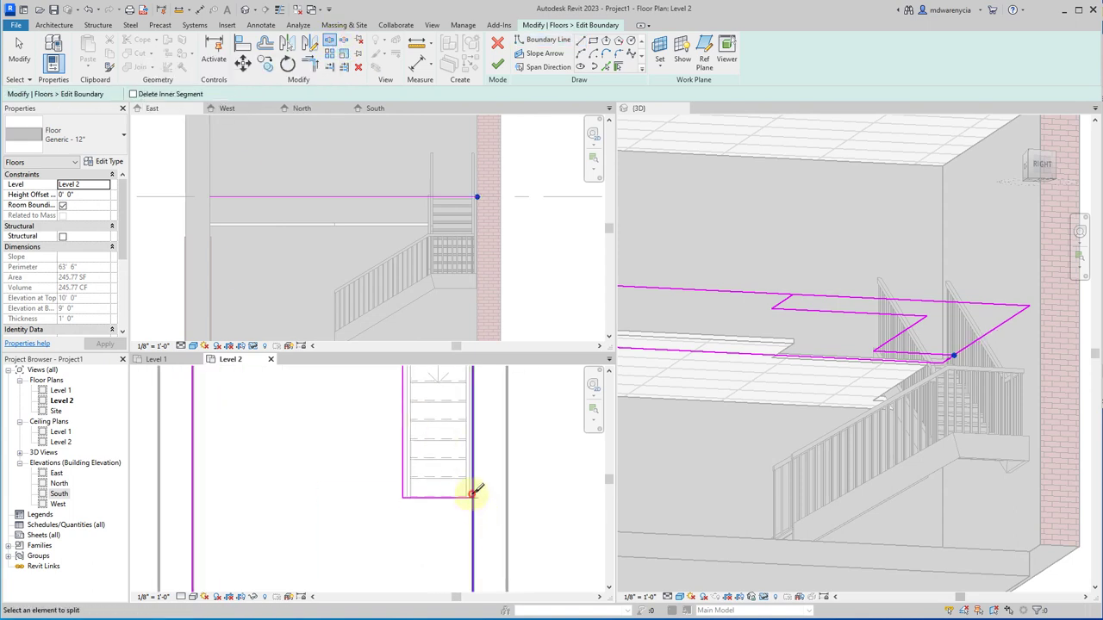
scroll(517, 413, "up", 3)
key("Escape")
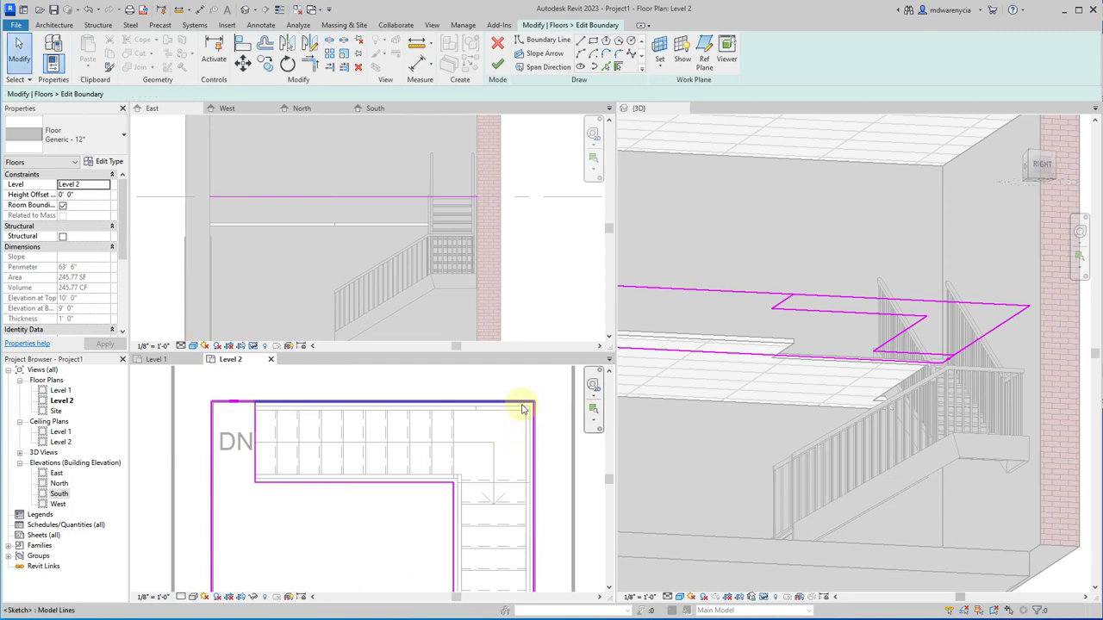
Step: Delete the floor's north and east boundary segments that enclose the stair area
left_click(522, 405)
key("Delete")
left_click(534, 424)
key("Delete")
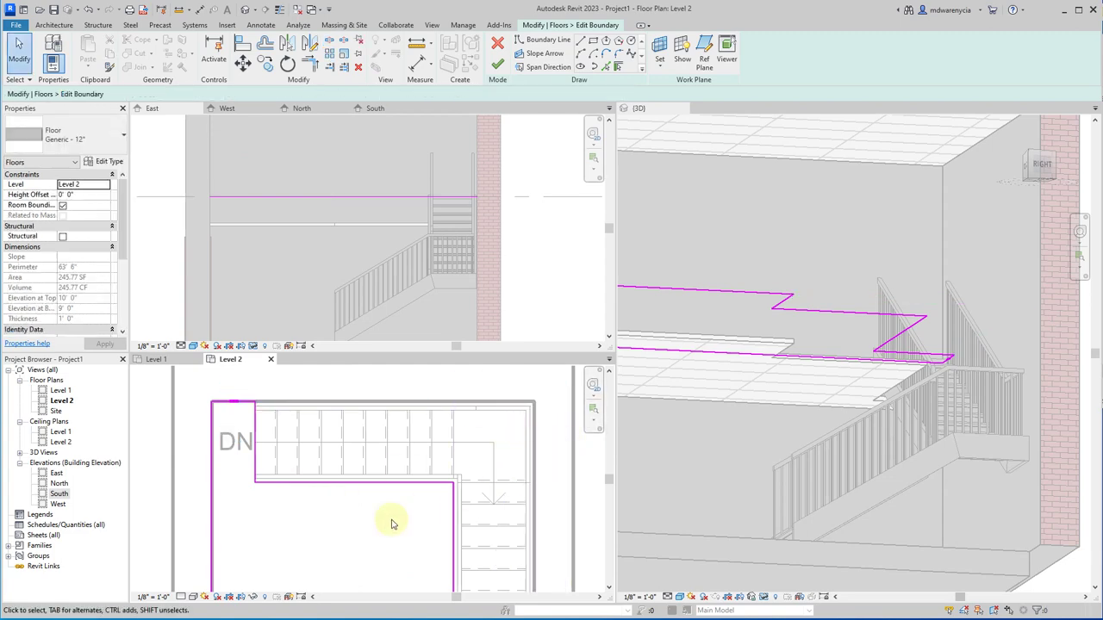
Step: Finish the floor boundary edit and inspect the ceiling and floor edges around the stair opening in the 3D view
left_click(497, 66)
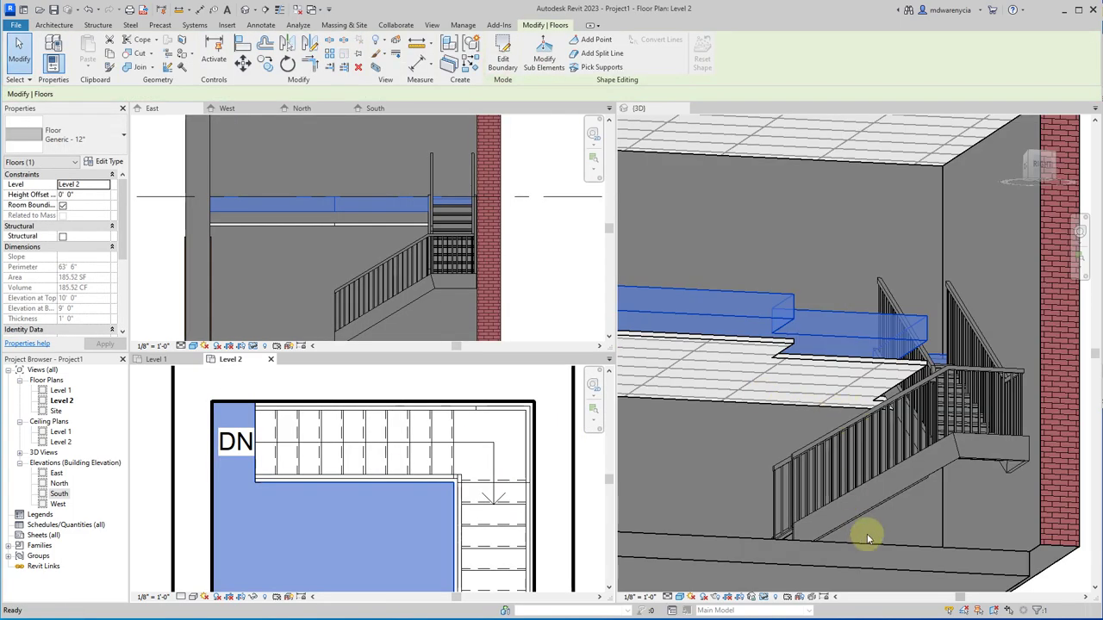
left_click(709, 504)
middle_click_drag(781, 347, 936, 358, "shift")
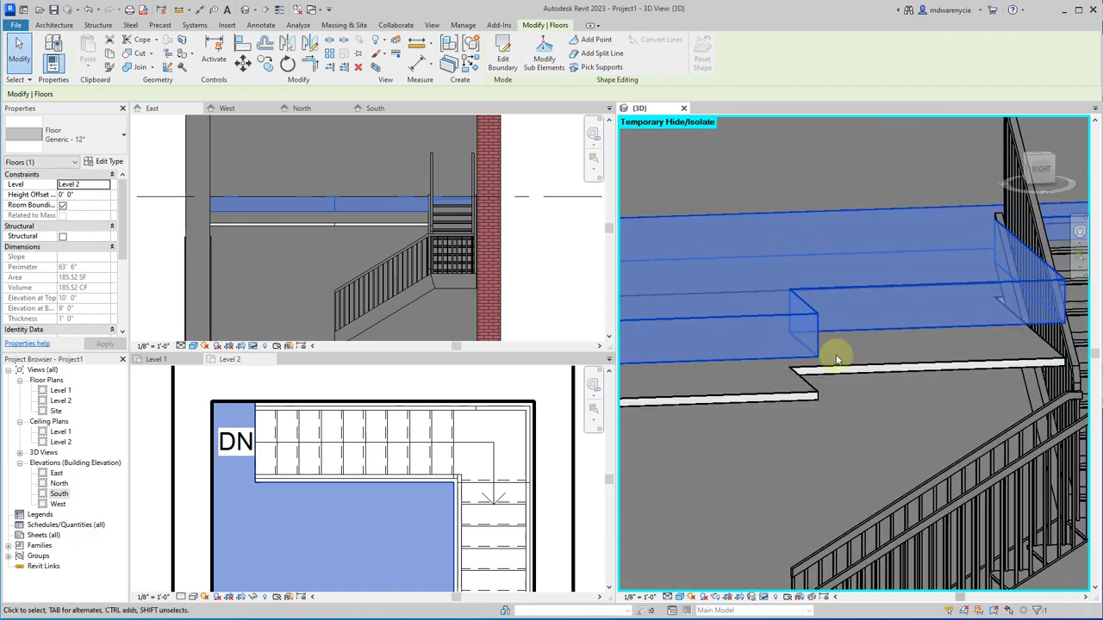
middle_click_drag(873, 382, 968, 351, "shift")
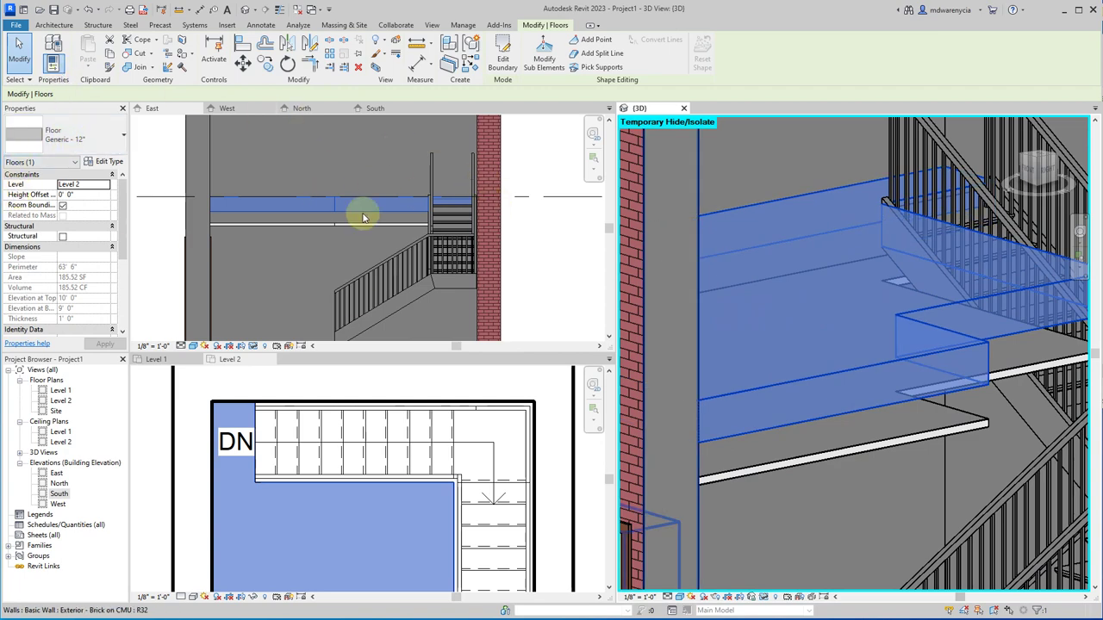
scroll(812, 362, "down", 4)
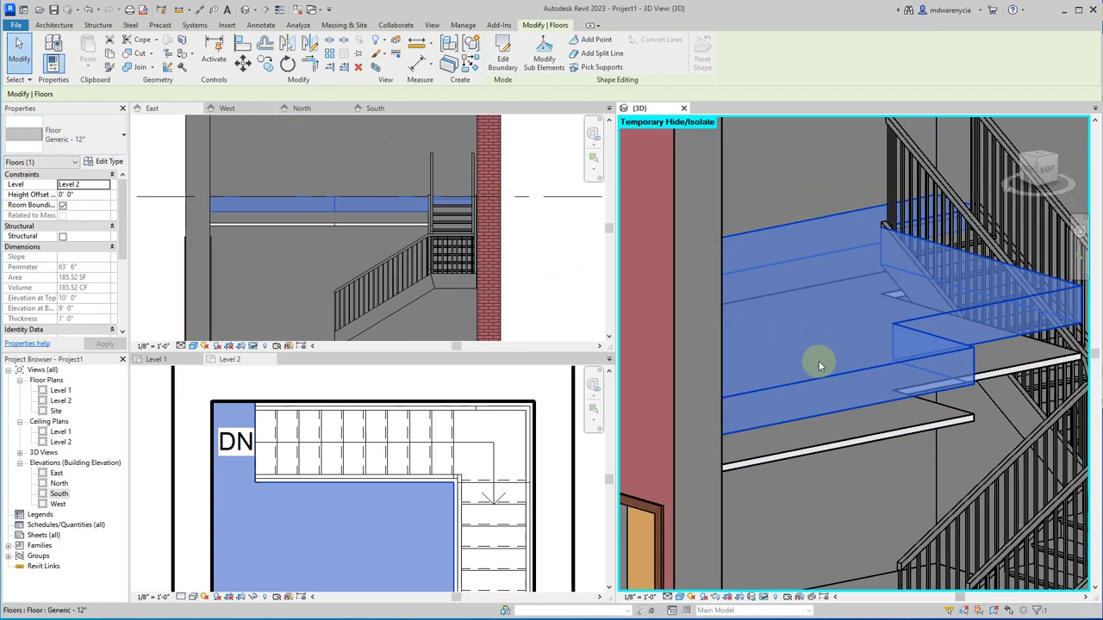
key("Escape")
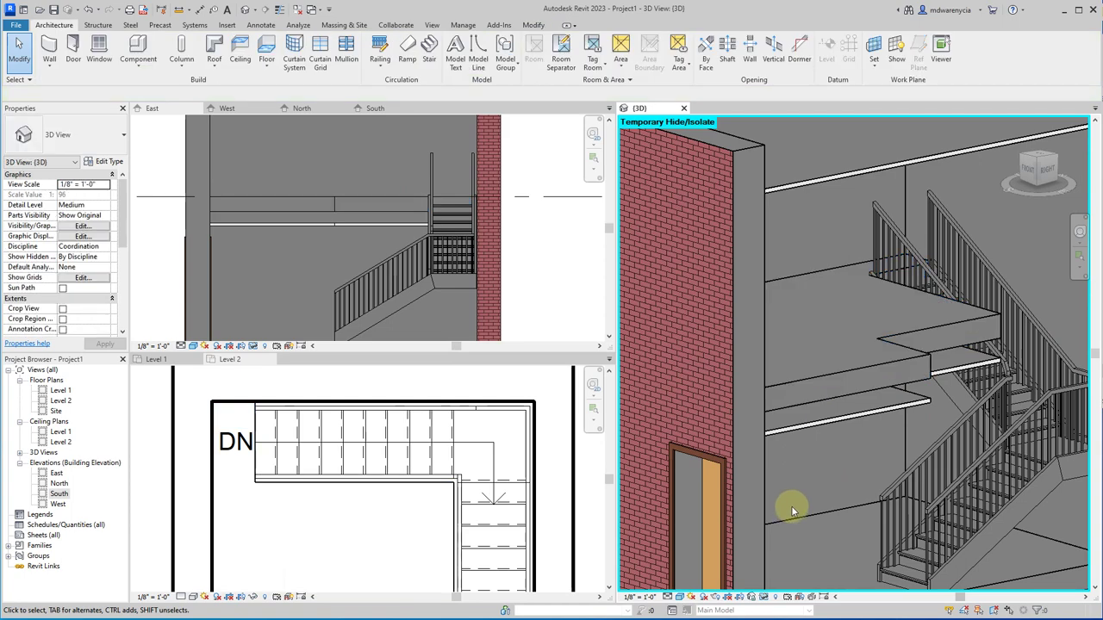
middle_click_drag(858, 421, 784, 374)
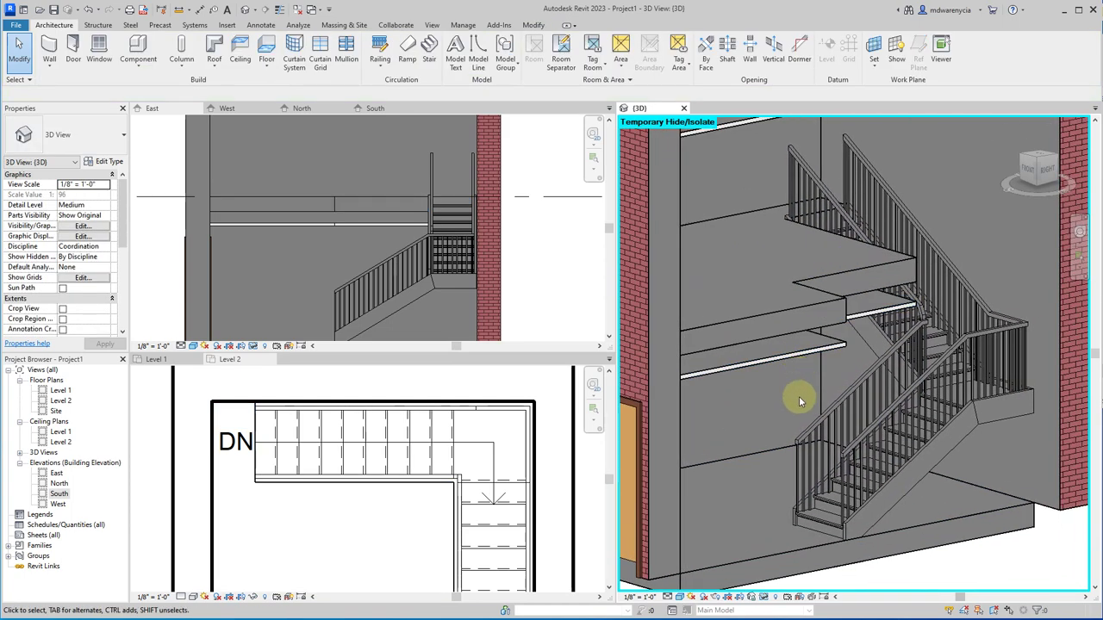
left_click(786, 358)
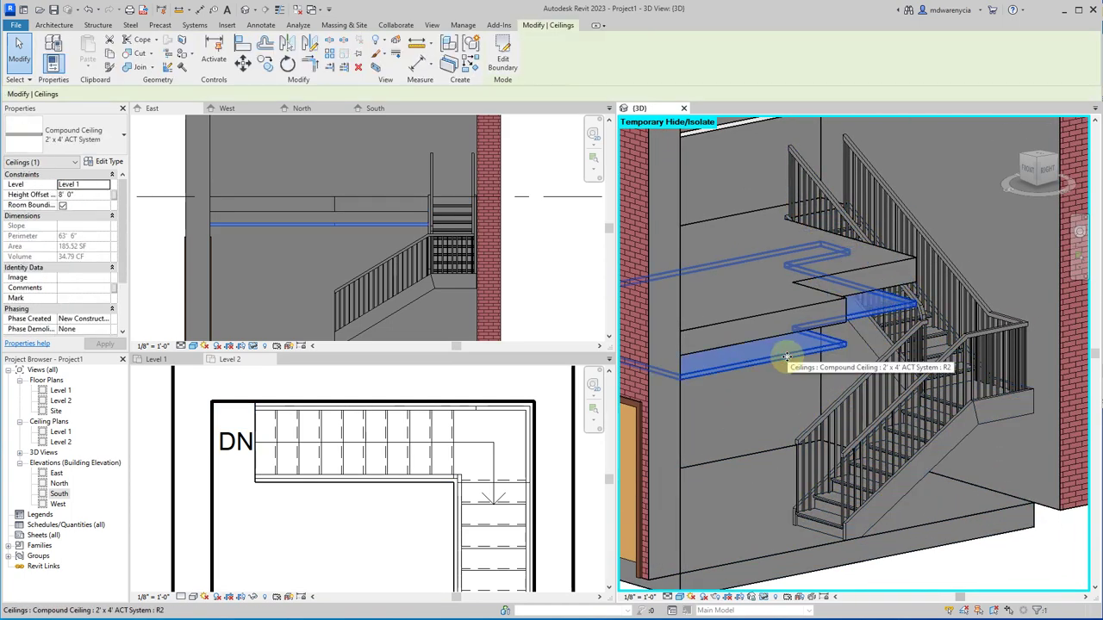
key("Escape")
left_click(759, 326)
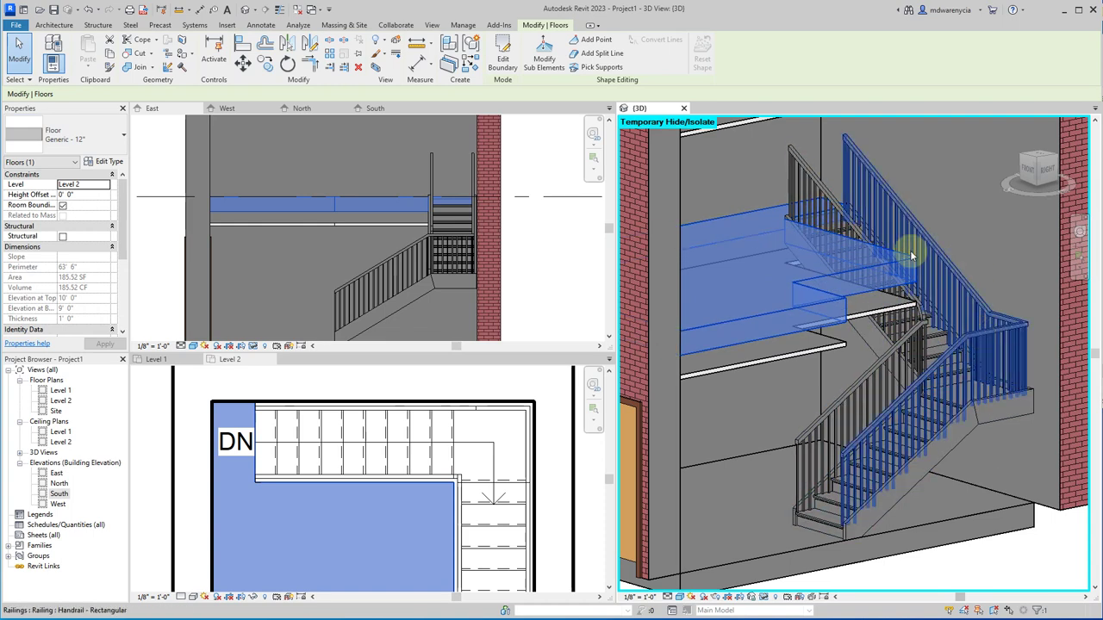
Step: Start a wall of type Interior - 4 7/8" Partition (1-hr) with its location line set to Core Face: Exterior
left_click(53, 25)
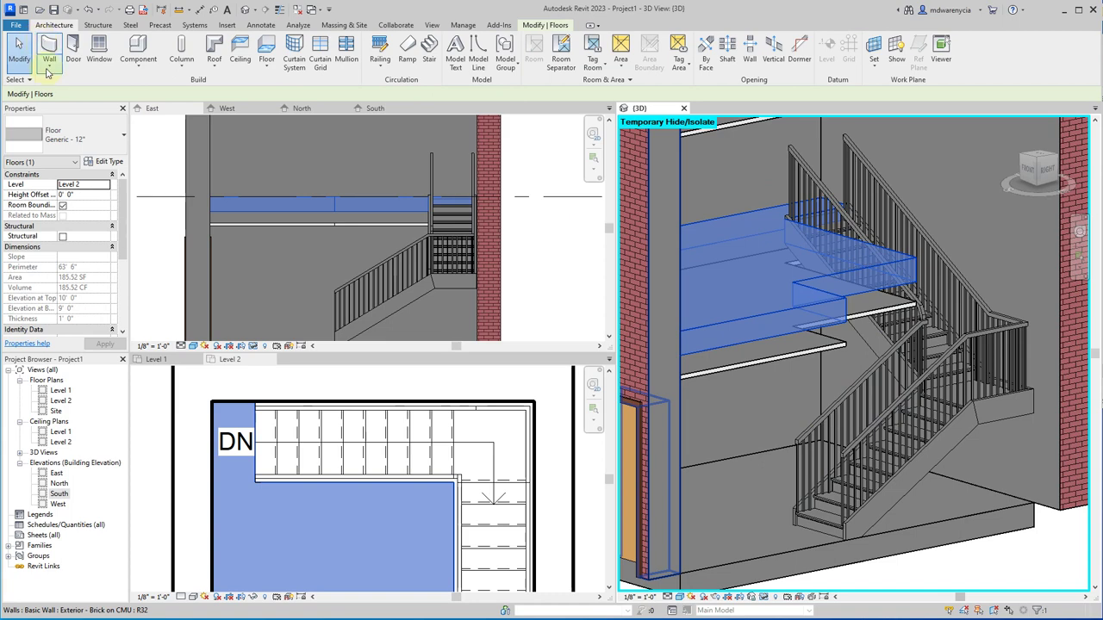
left_click(48, 52)
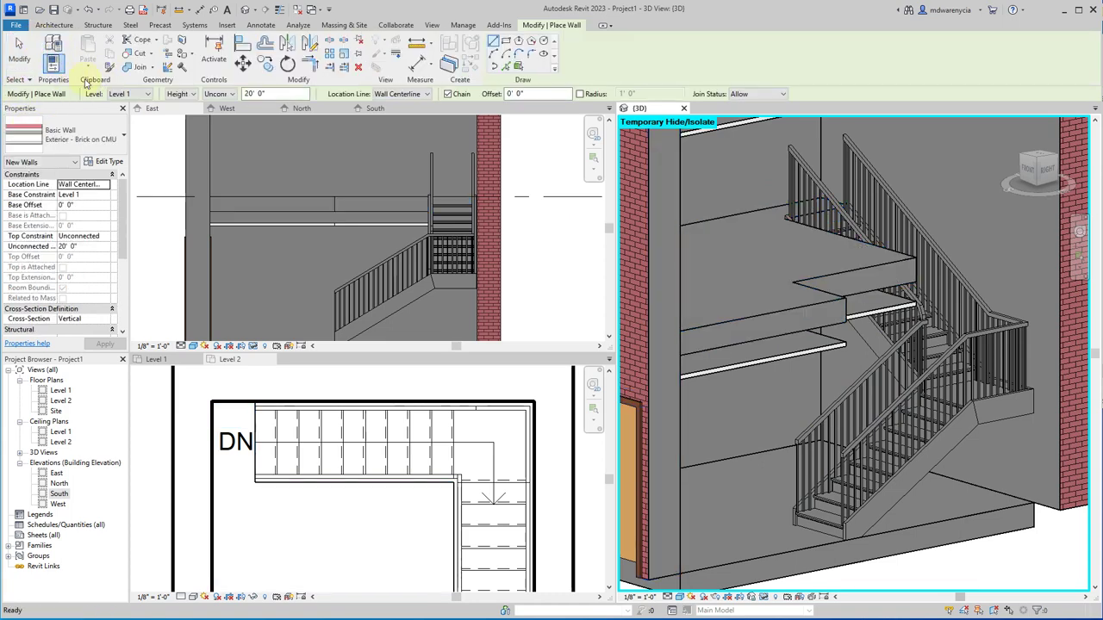
left_click(69, 134)
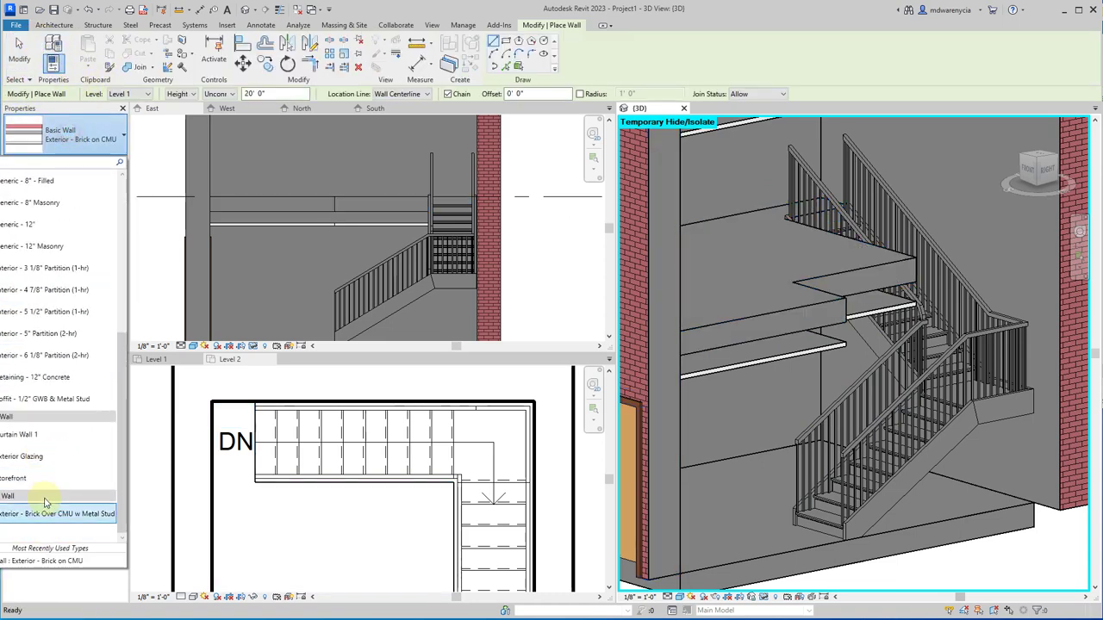
left_click(47, 291)
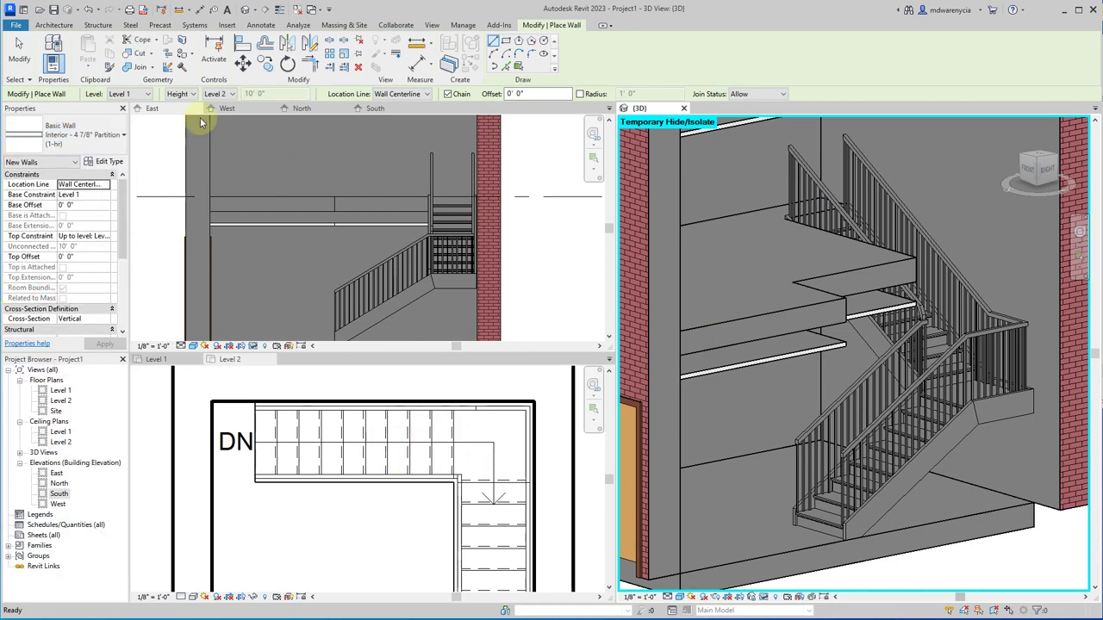
left_click(426, 95)
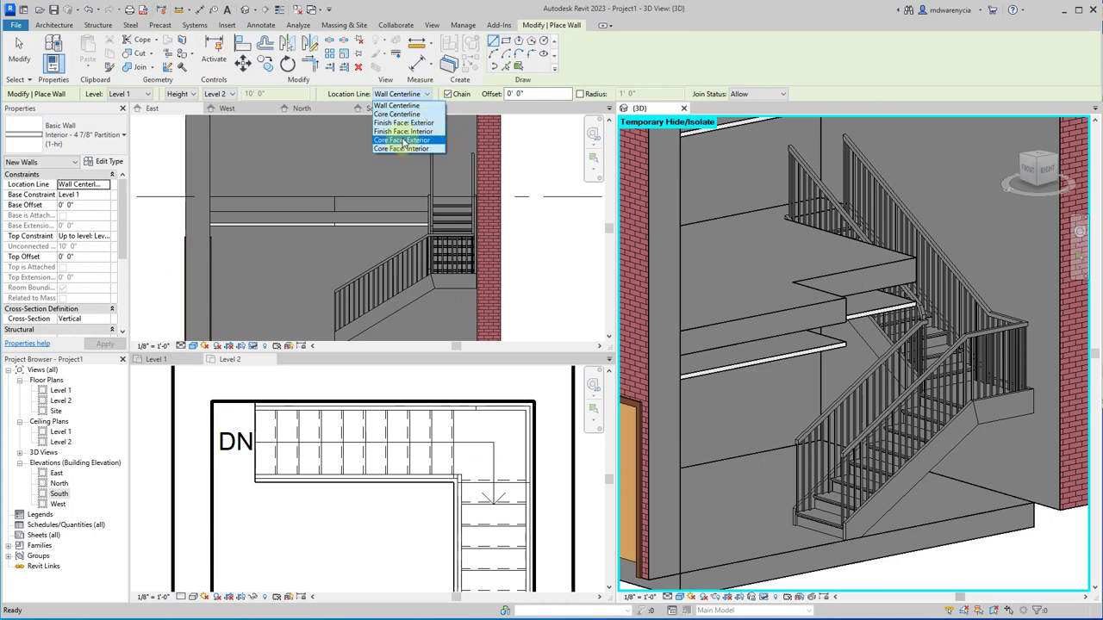
left_click(404, 141)
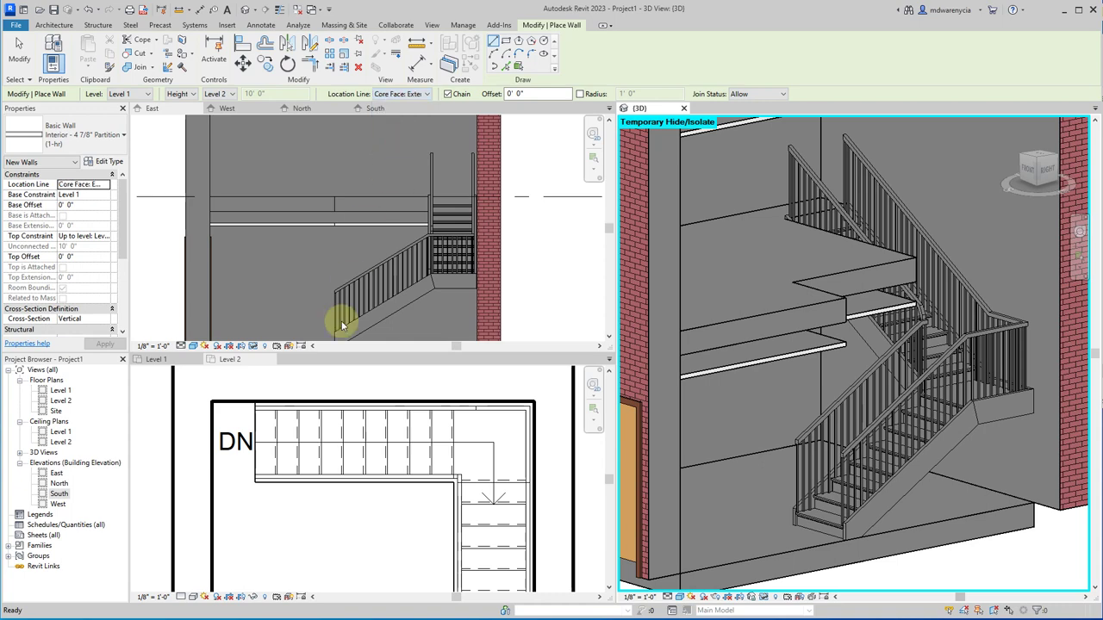
Step: Draw a partition wall on the Level 2 plan along the south edge of the stair's north flight, ending at the opening's inner corner
left_click(231, 358)
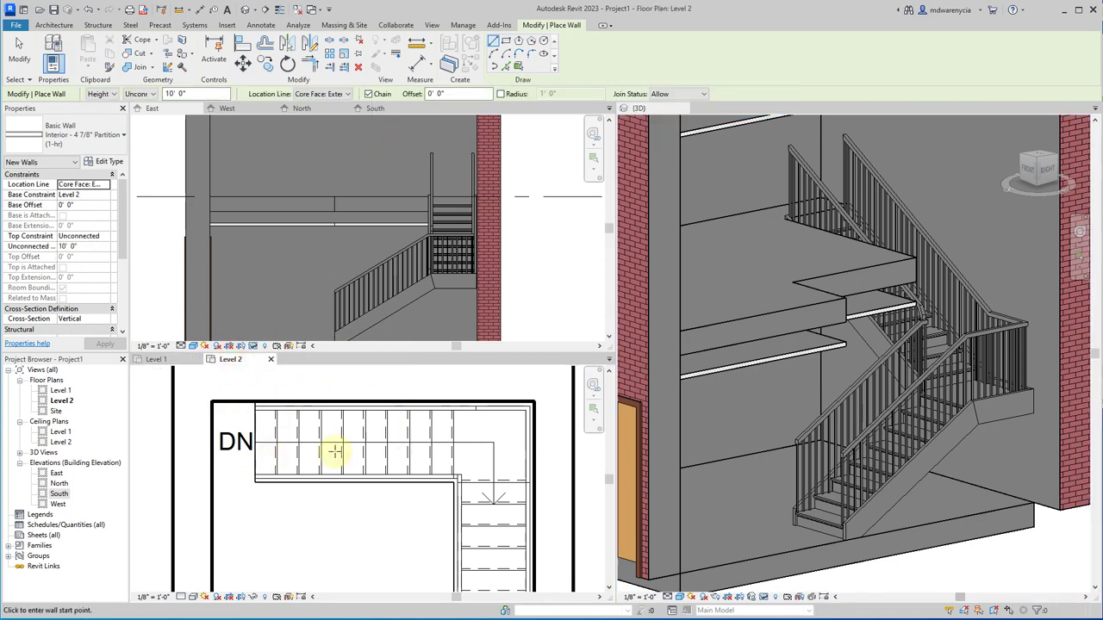
left_click(240, 434)
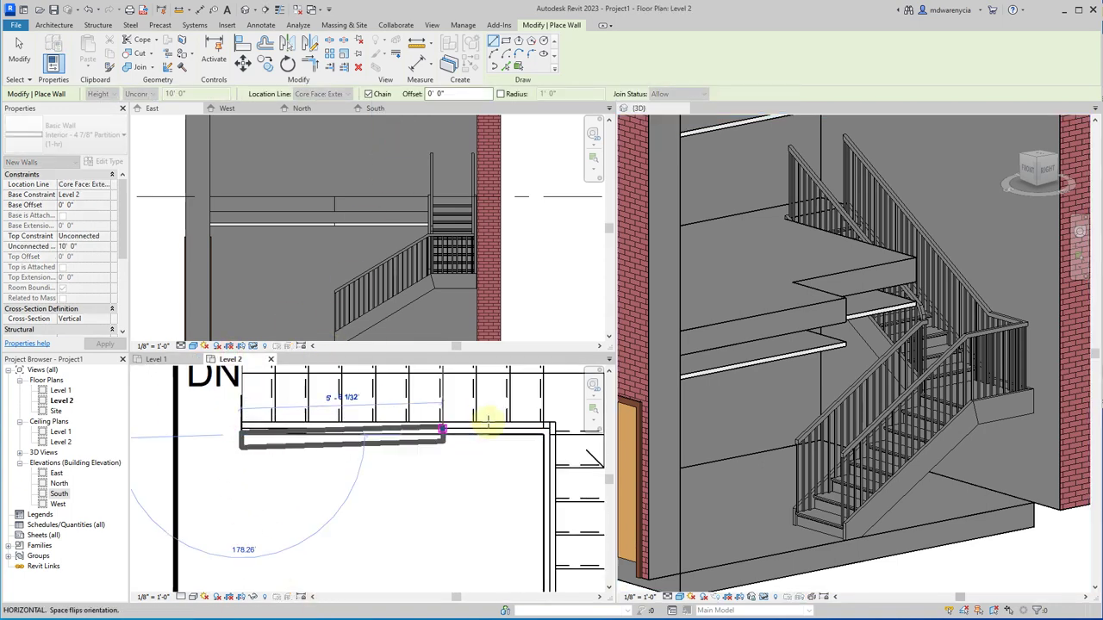
scroll(534, 435, "up", 2)
scroll(534, 435, "up", 3)
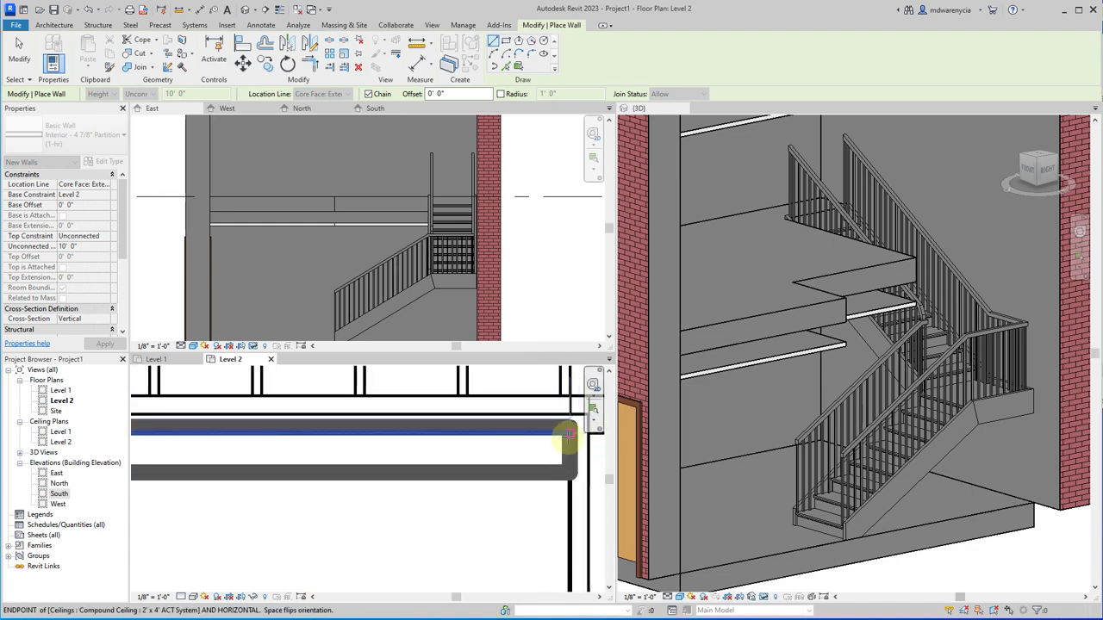
left_click(569, 434)
Step: Continue the partition chain south along the east flight's west edge, and across its south end to the exterior wall
scroll(500, 455, "down", 2)
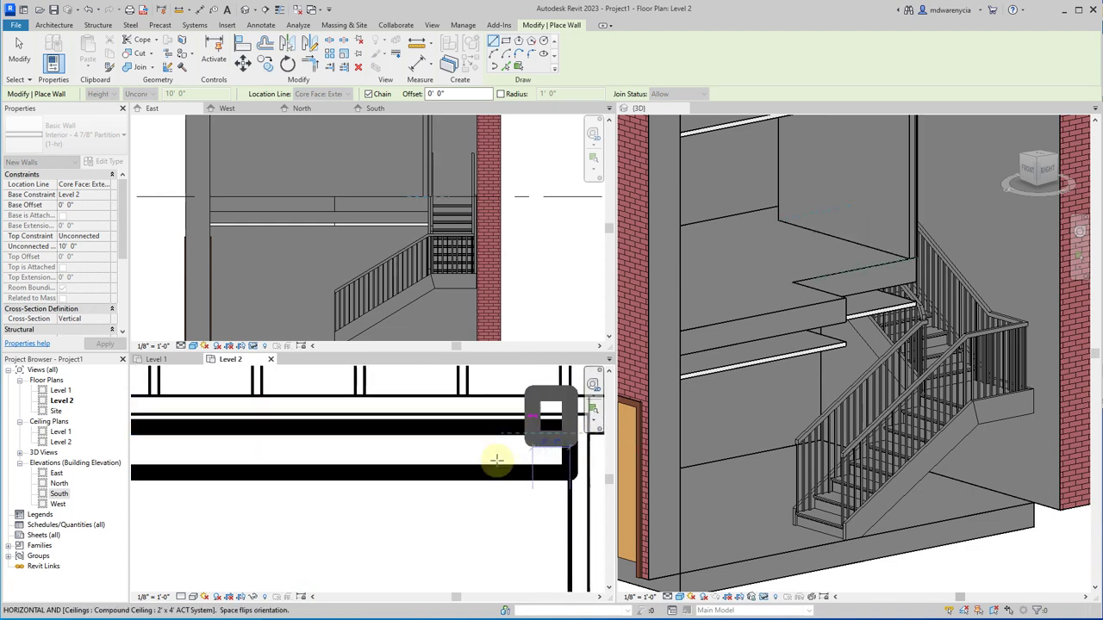
scroll(394, 369, "down", 2)
middle_click_drag(394, 368, 307, 192)
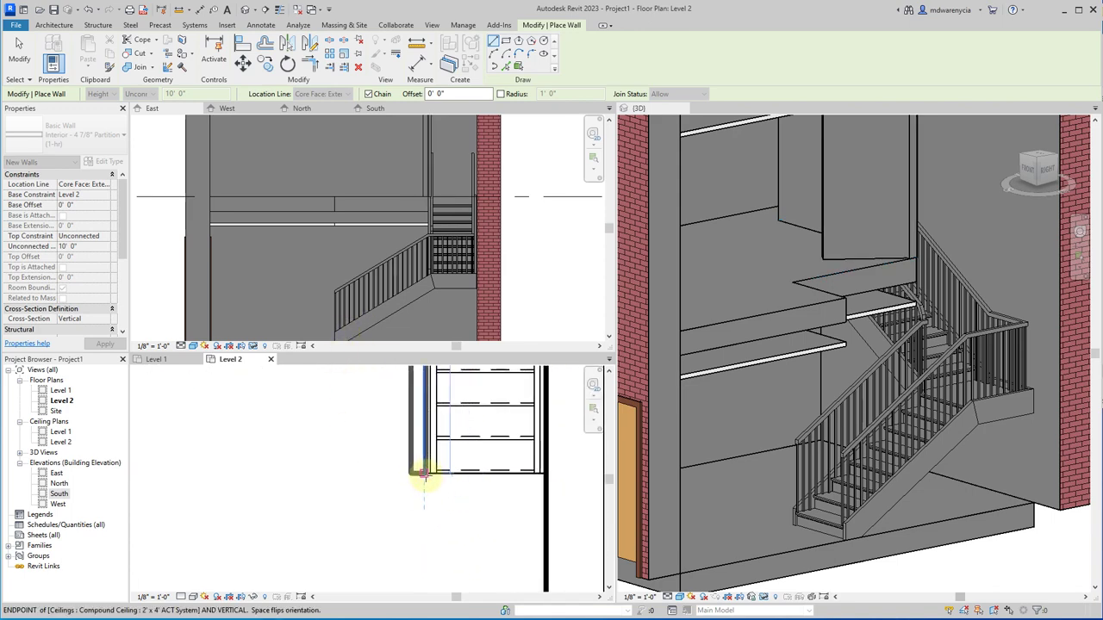
left_click(425, 472)
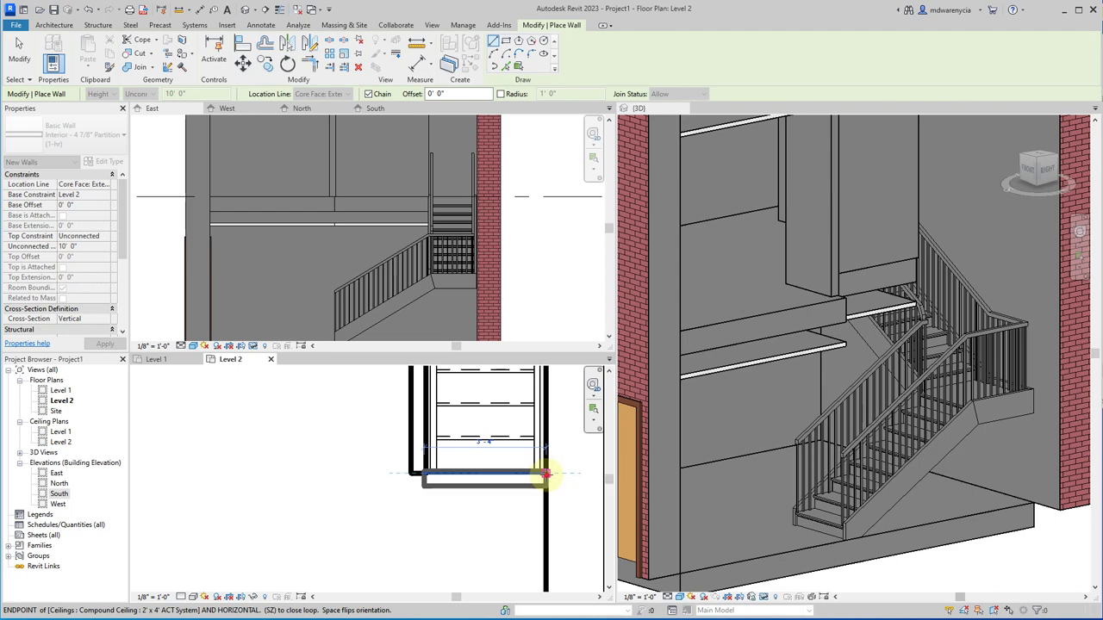
left_click(547, 475)
key("Escape")
Step: Examine the new partition walls around the stair opening in the plan and 3D views
scroll(556, 505, "down", 2)
scroll(368, 444, "down", 1)
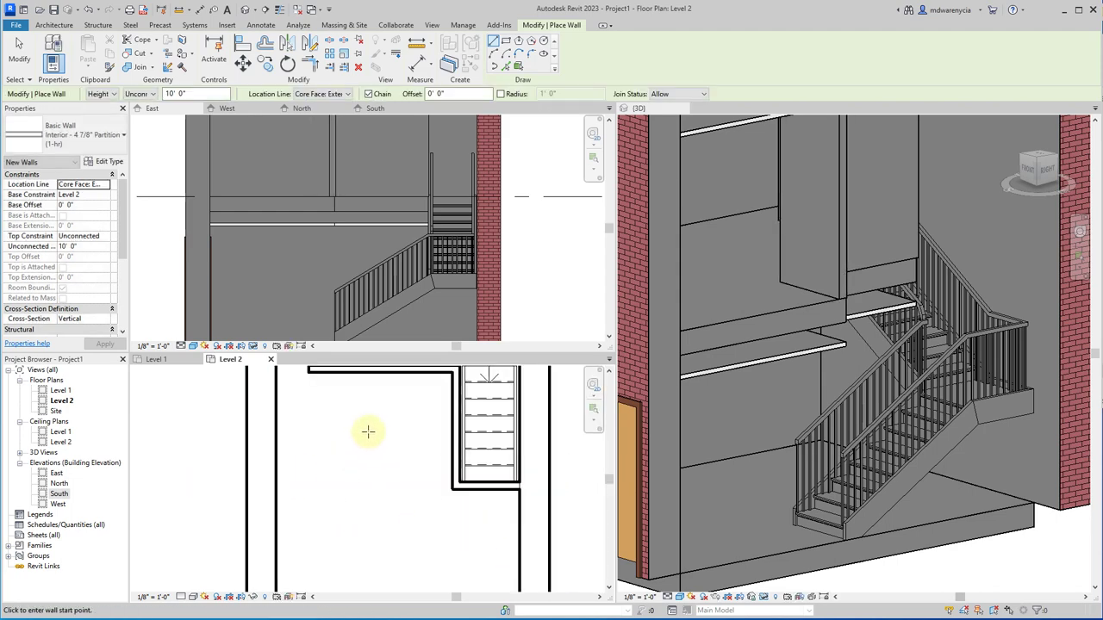
scroll(368, 431, "up", 3)
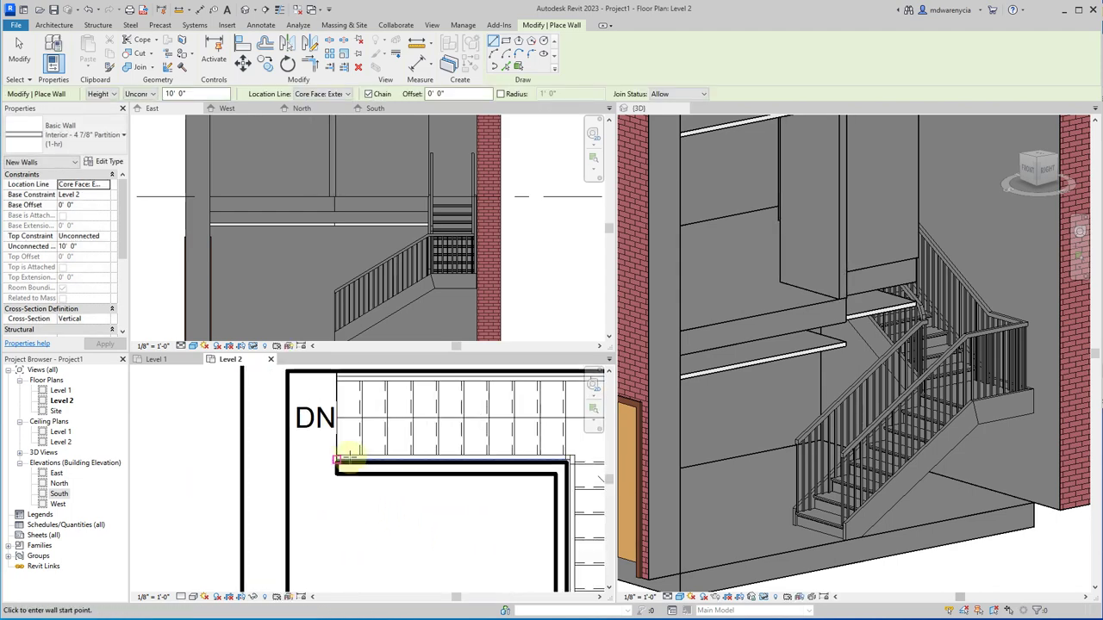
left_click(866, 373)
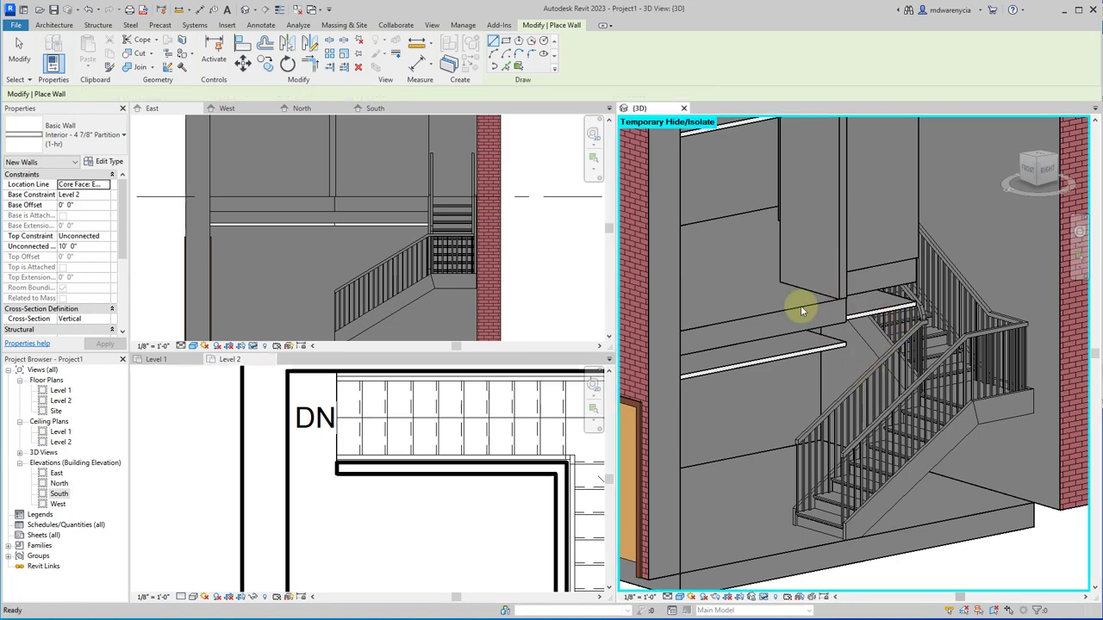
middle_click_drag(868, 332, 755, 294, "shift")
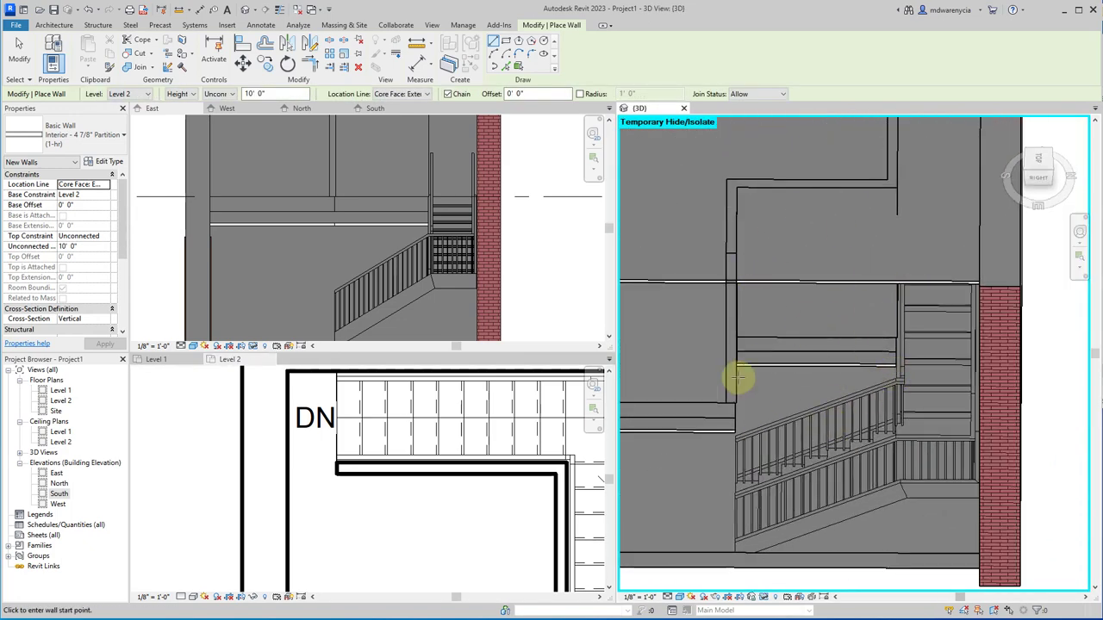
key("Escape")
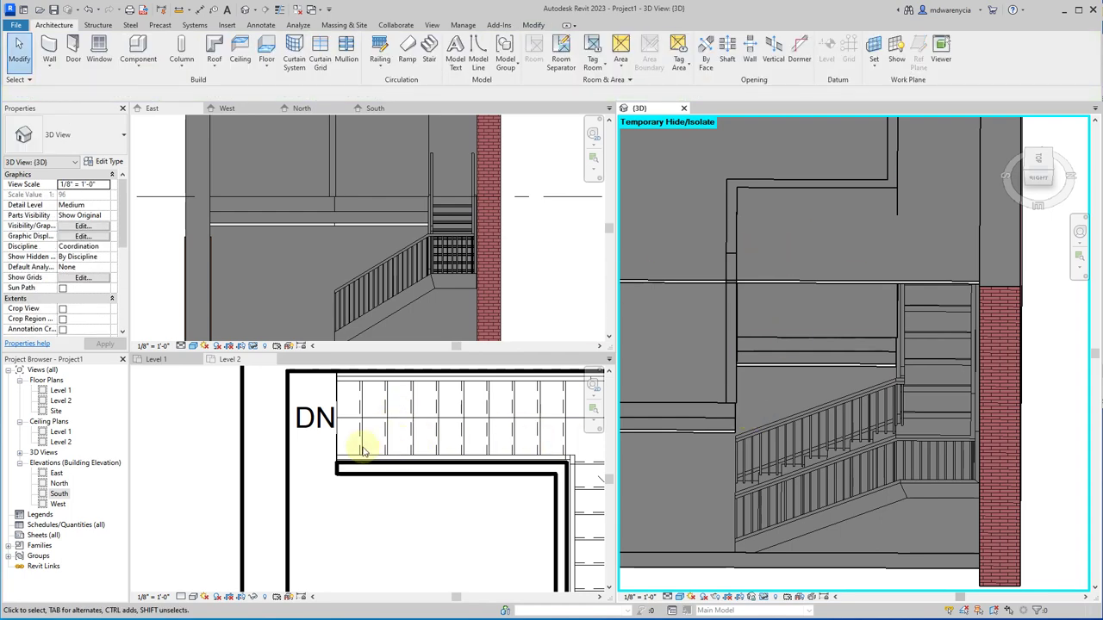
scroll(349, 470, "down", 2)
left_click(439, 477)
middle_click_drag(445, 488, 389, 431)
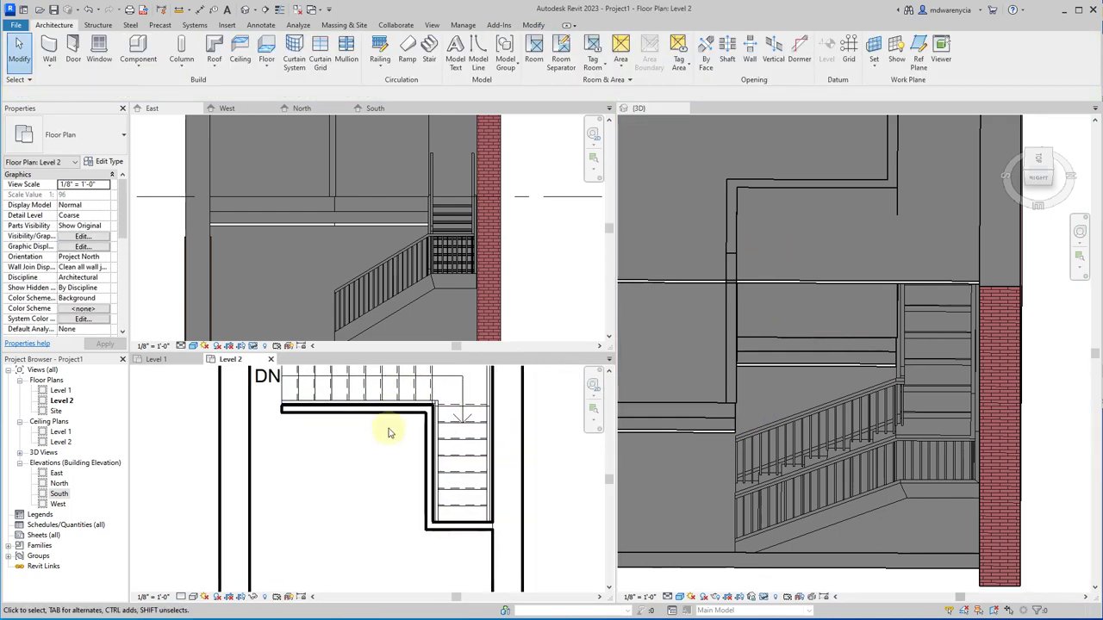
left_click(384, 409)
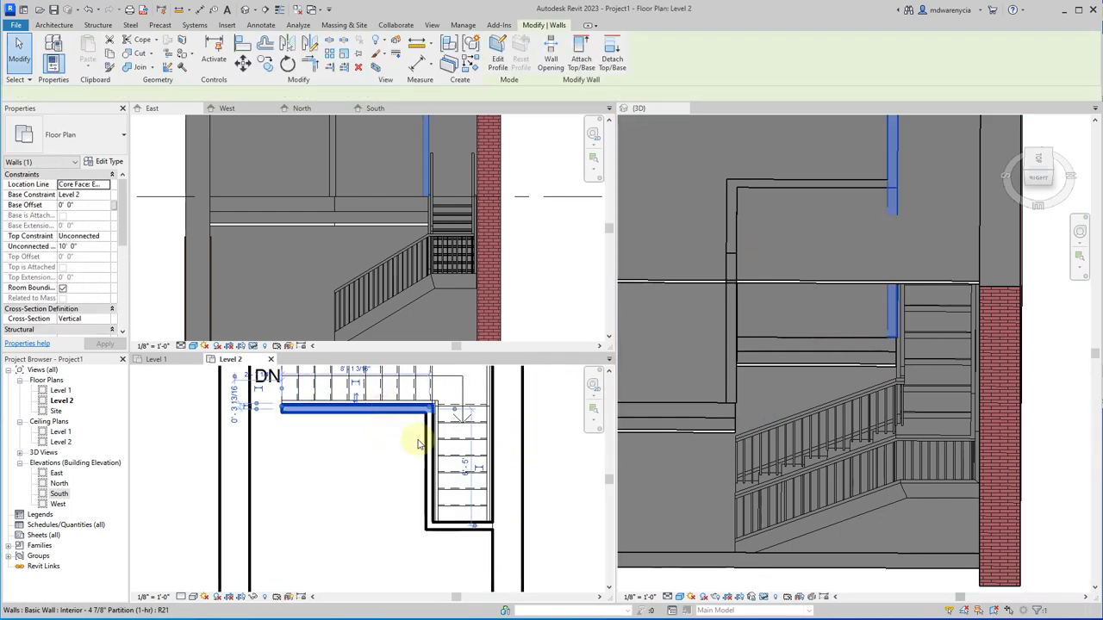
left_click(429, 509, "ctrl")
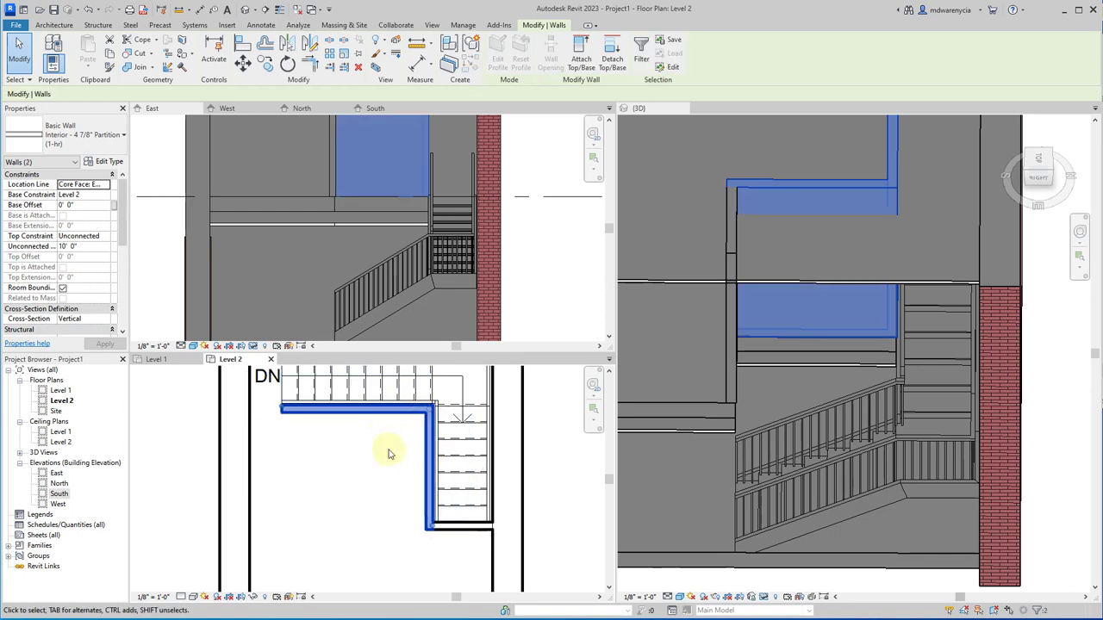
left_click(178, 500)
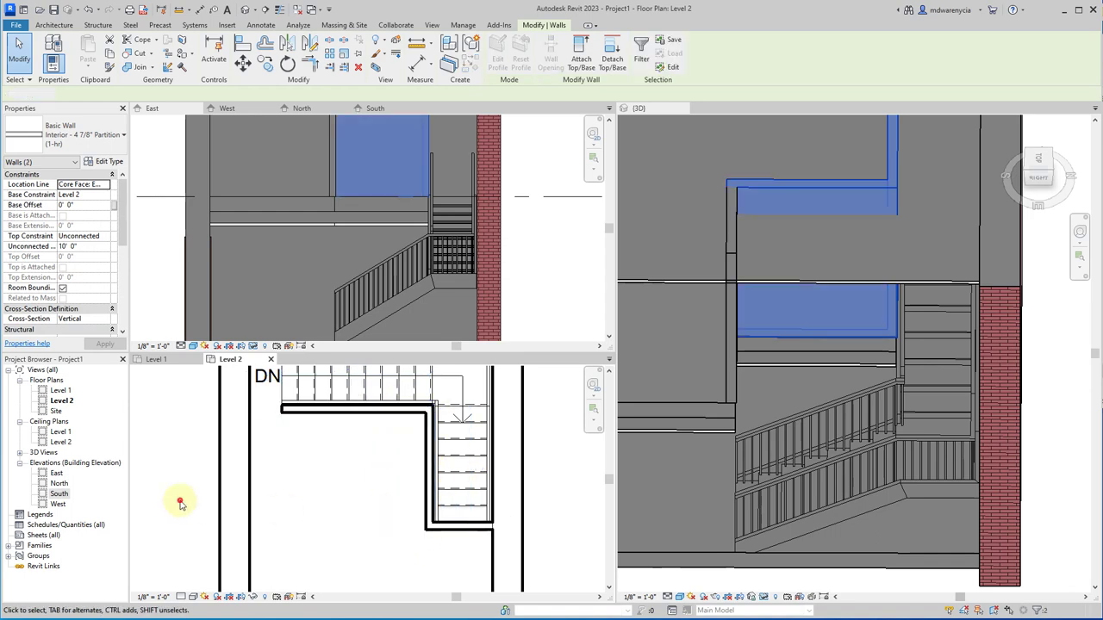
Step: Try basing the three stair partition walls on Level 1 with a base offset of 8'
left_click(348, 417)
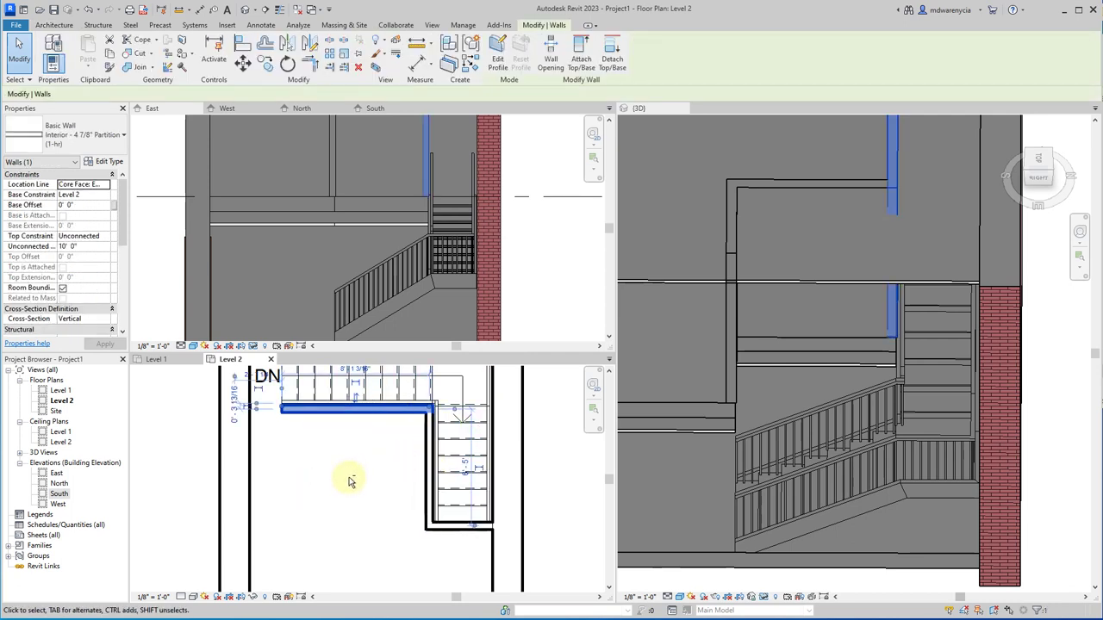
left_click(427, 450, "ctrl")
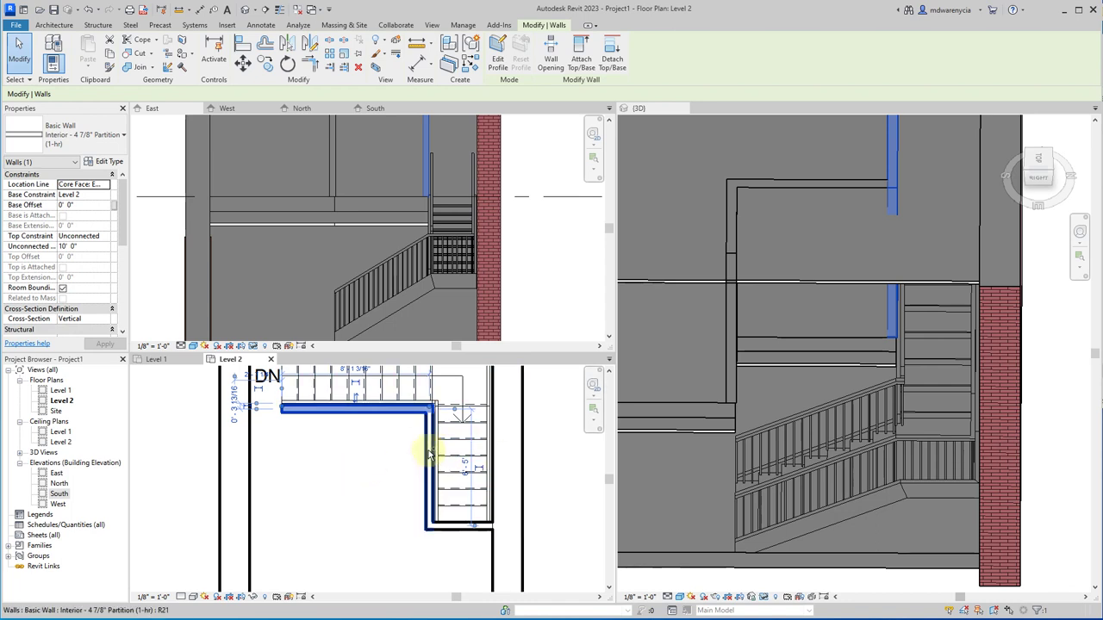
left_click(455, 528, "ctrl")
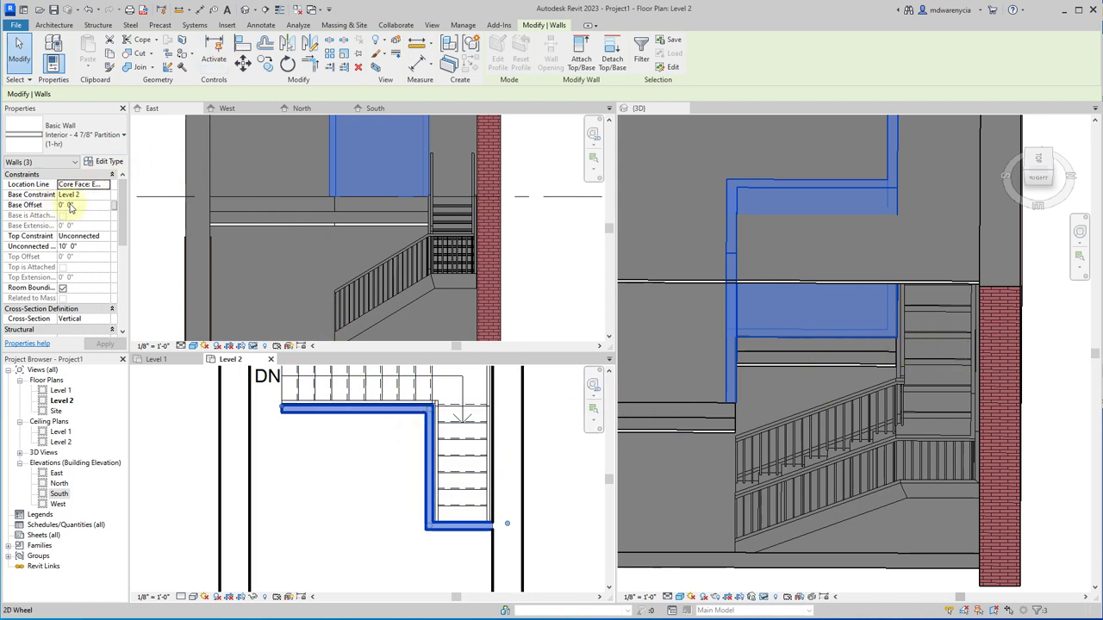
left_click(106, 196)
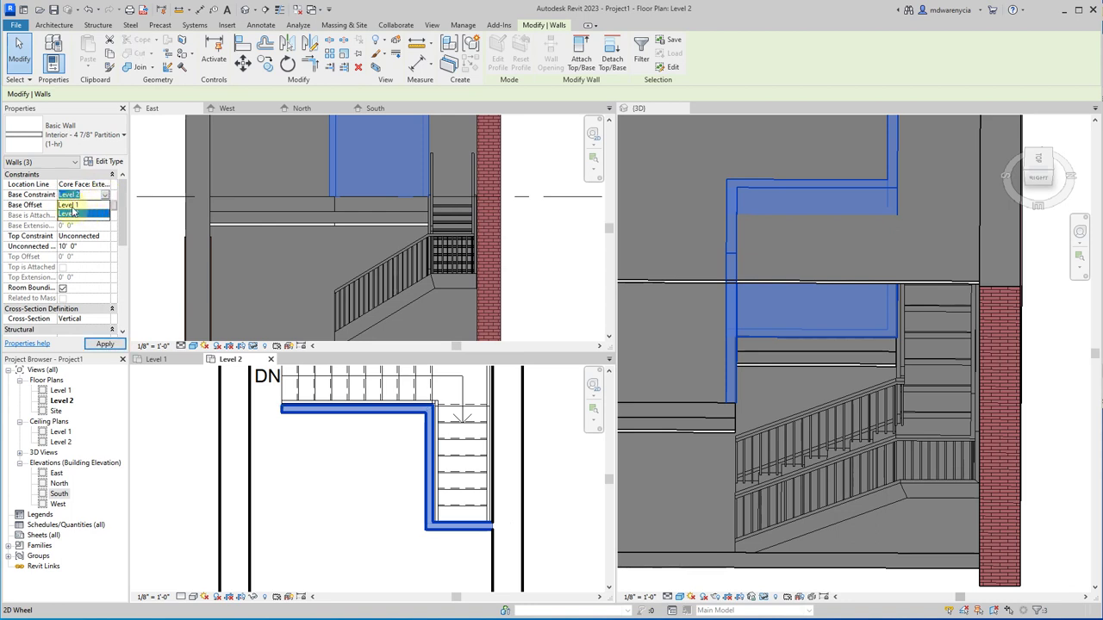
left_click(702, 481)
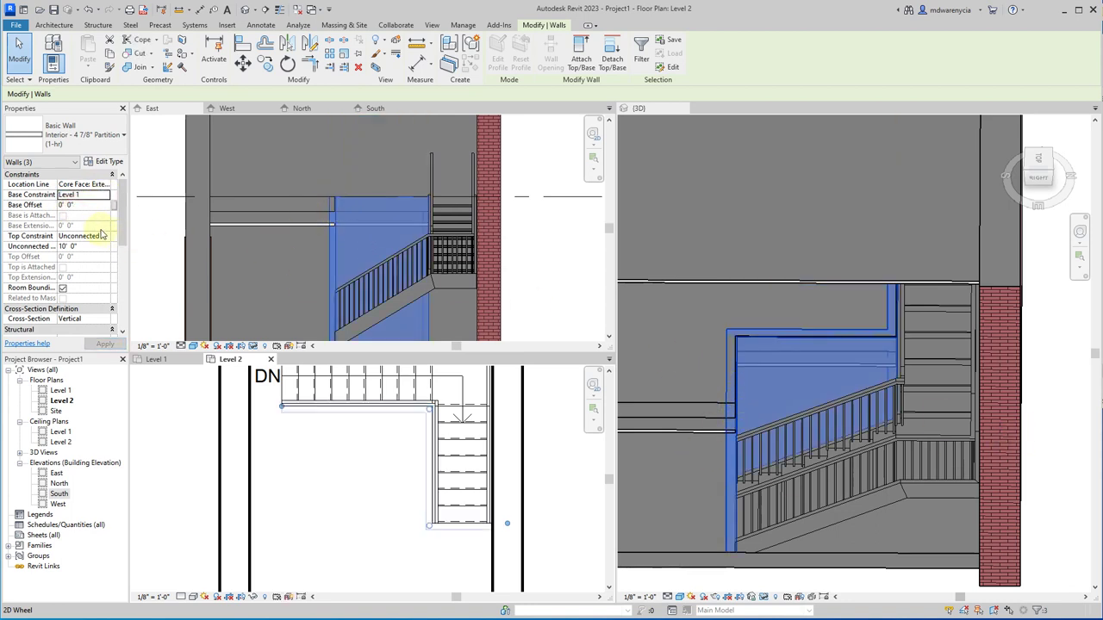
left_click(84, 208)
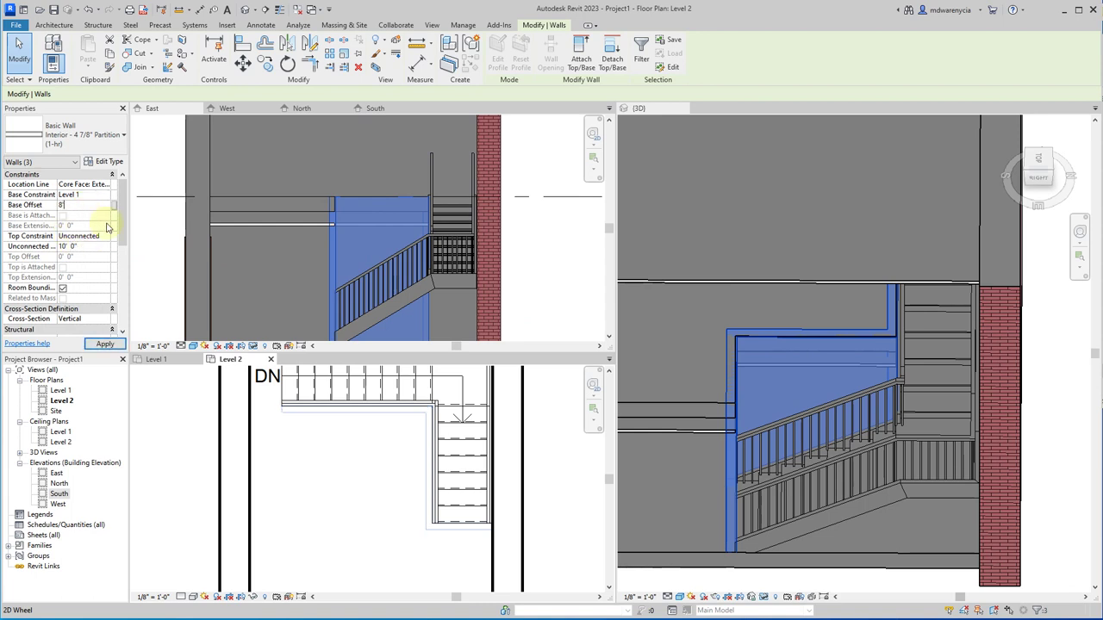
type("8'")
key("Return")
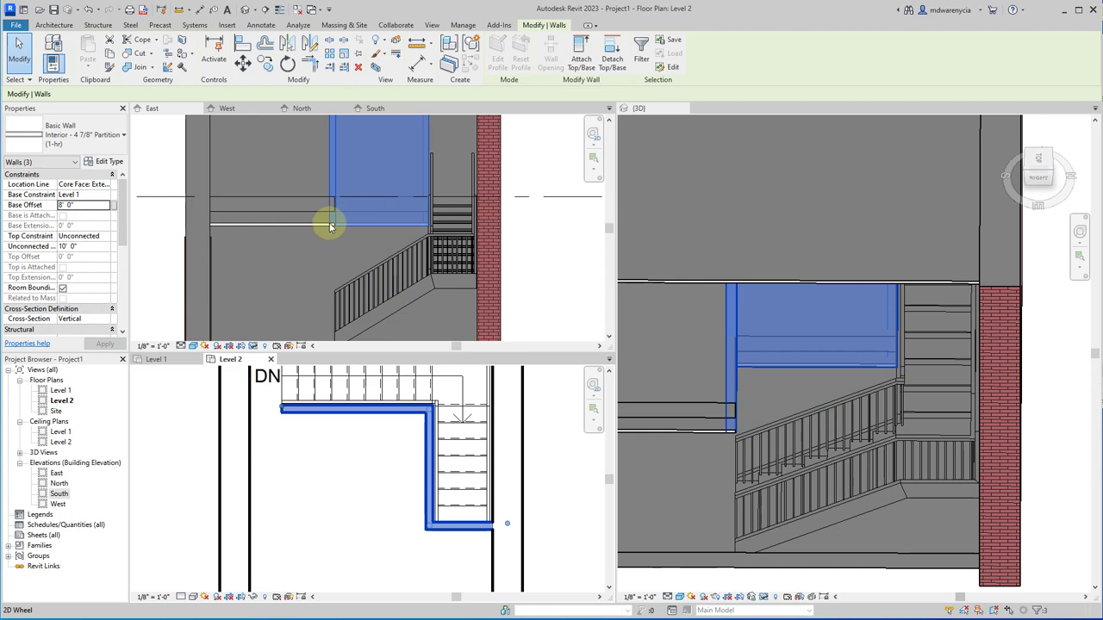
key("Escape")
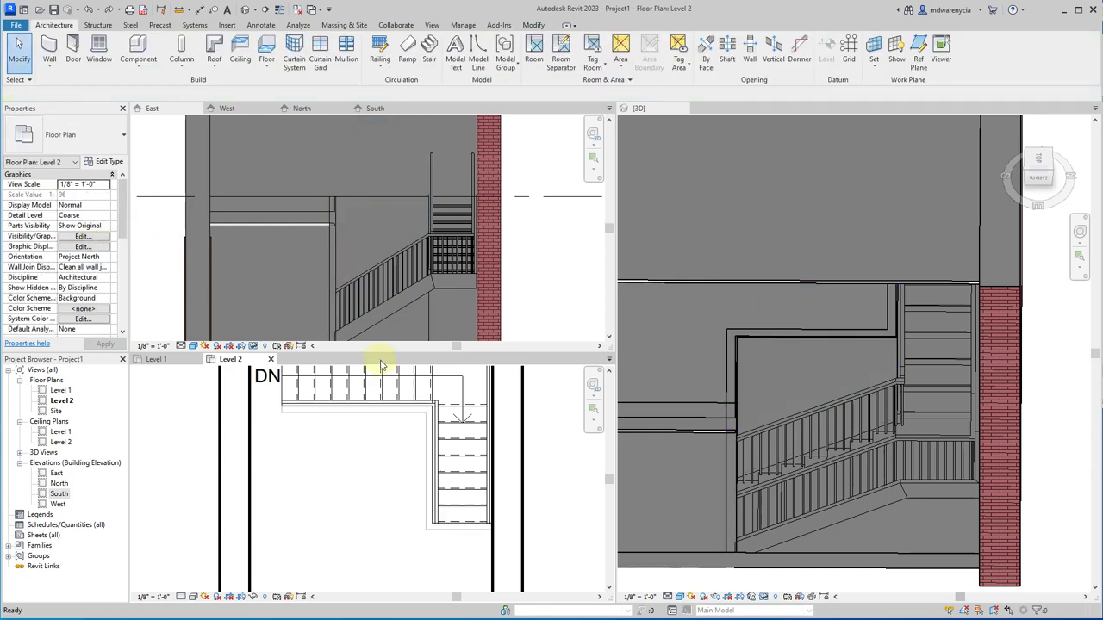
Step: Set the three stair partition walls' base constraint to Level 1 and top constraint to Up to level: Level 2
left_click(351, 405)
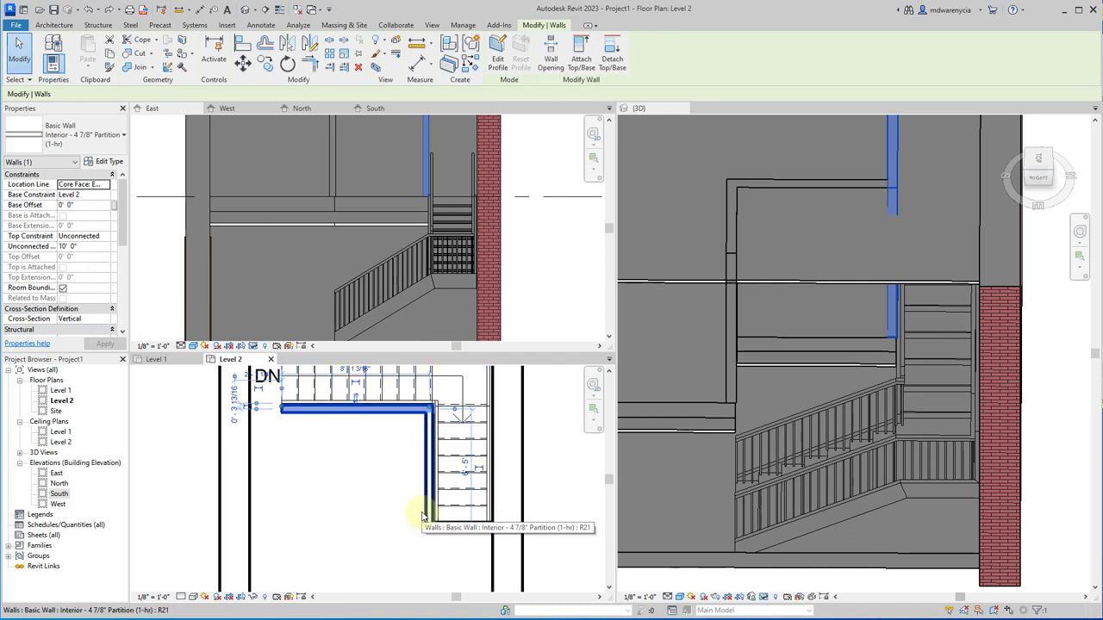
left_click(443, 533, "ctrl")
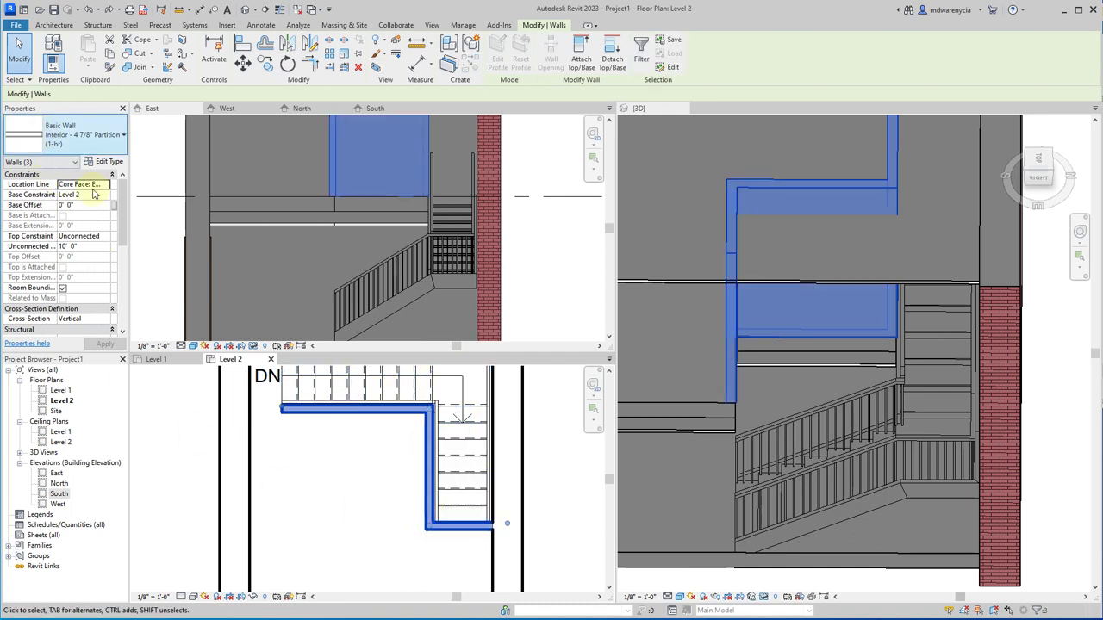
left_click(105, 194)
left_click(86, 205)
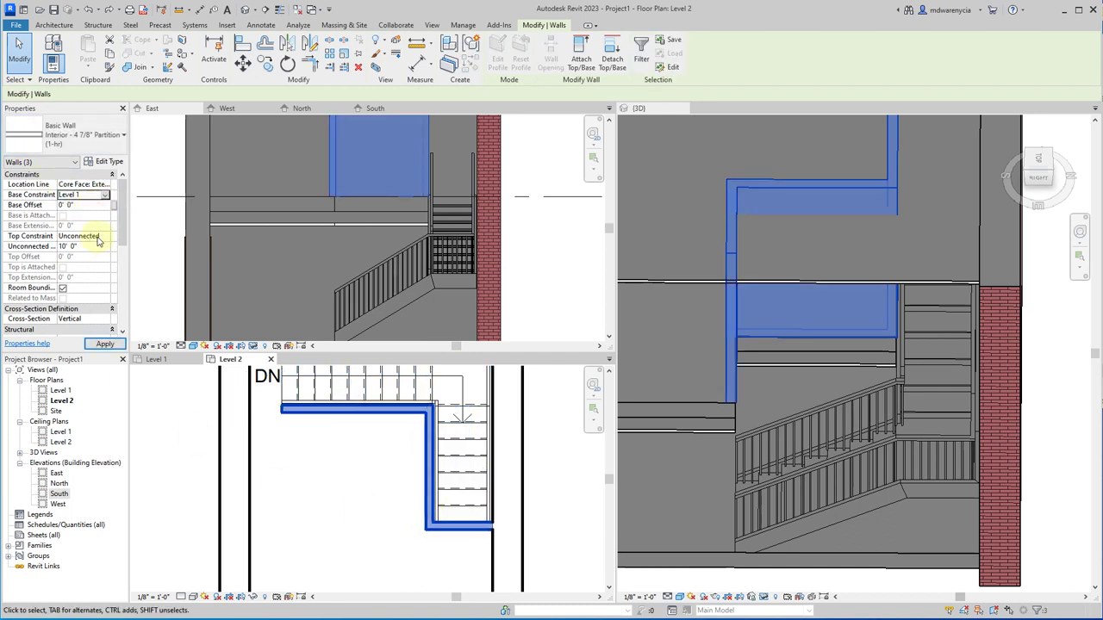
left_click(102, 235)
left_click(104, 236)
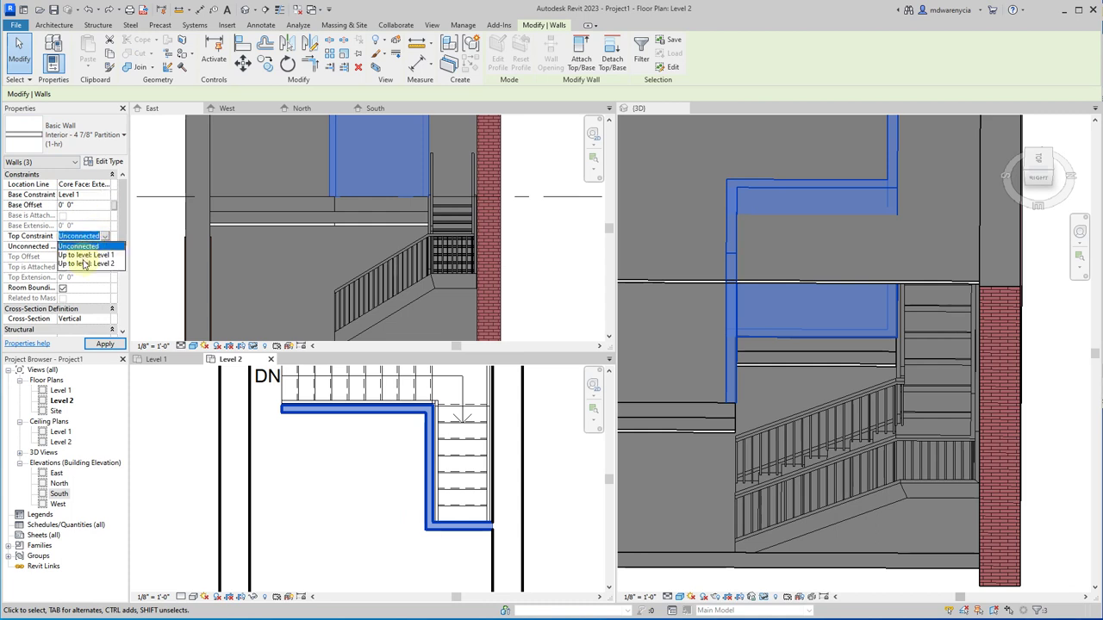
left_click(83, 264)
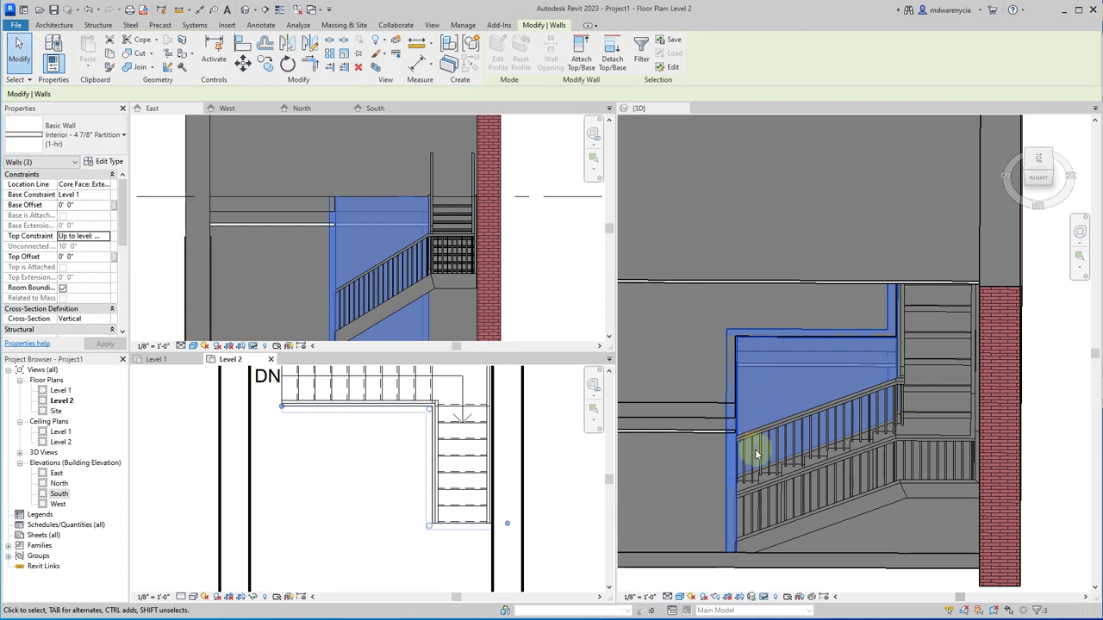
Step: Set the base offset of the three stair partition walls to 8'
left_click(102, 207)
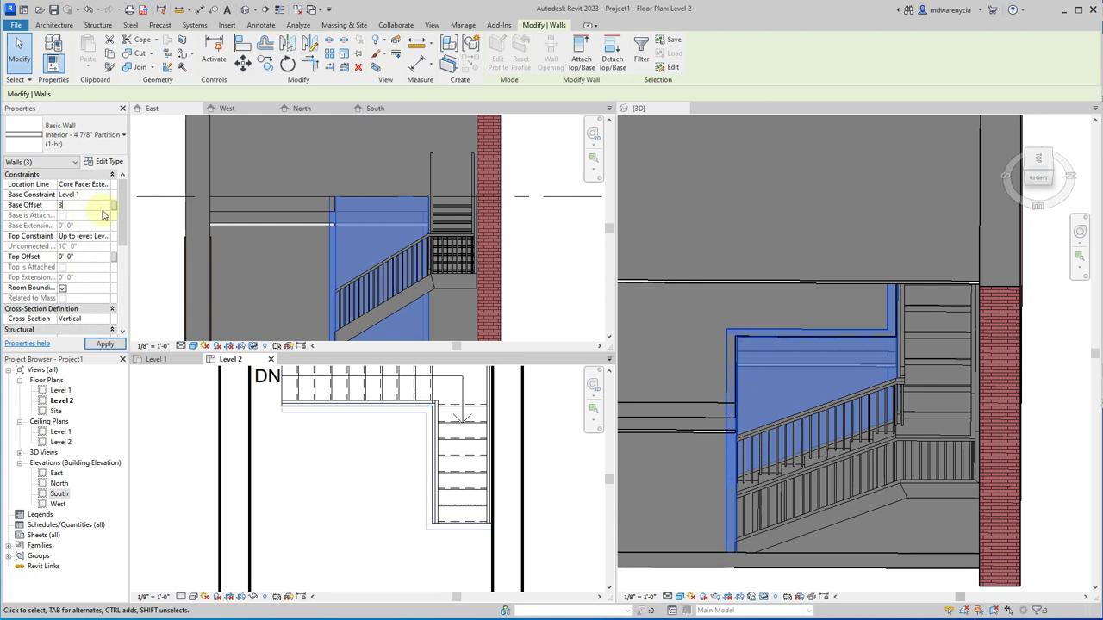
type("8' 0\"")
key("Return")
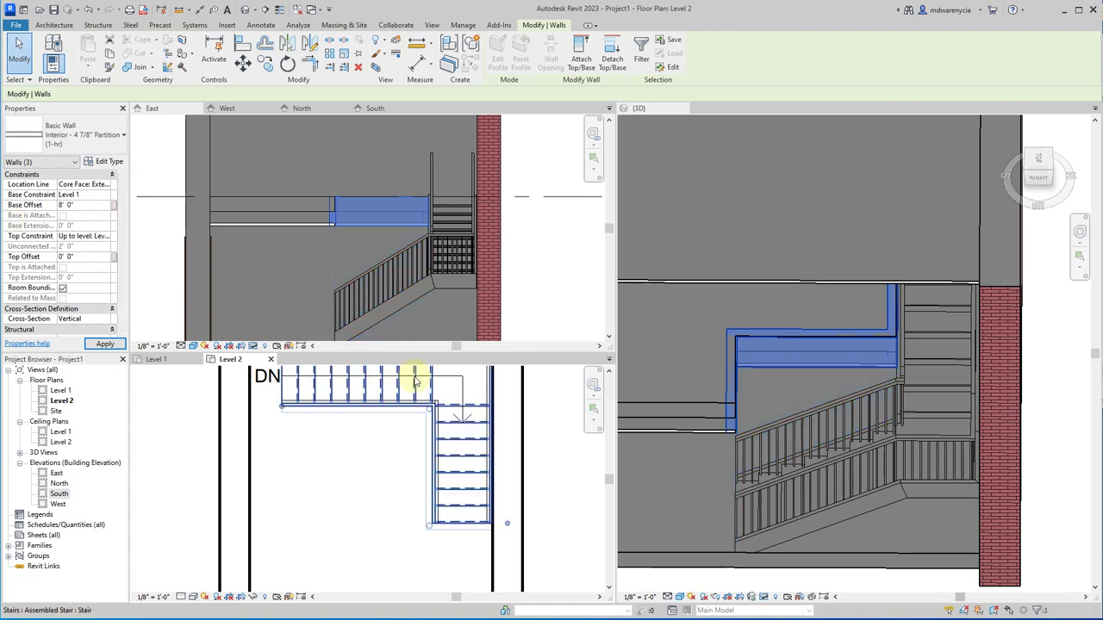
Step: Set the top offset of the three stair partition walls to 1/2"
left_click(95, 256)
type("1/")
key("Return")
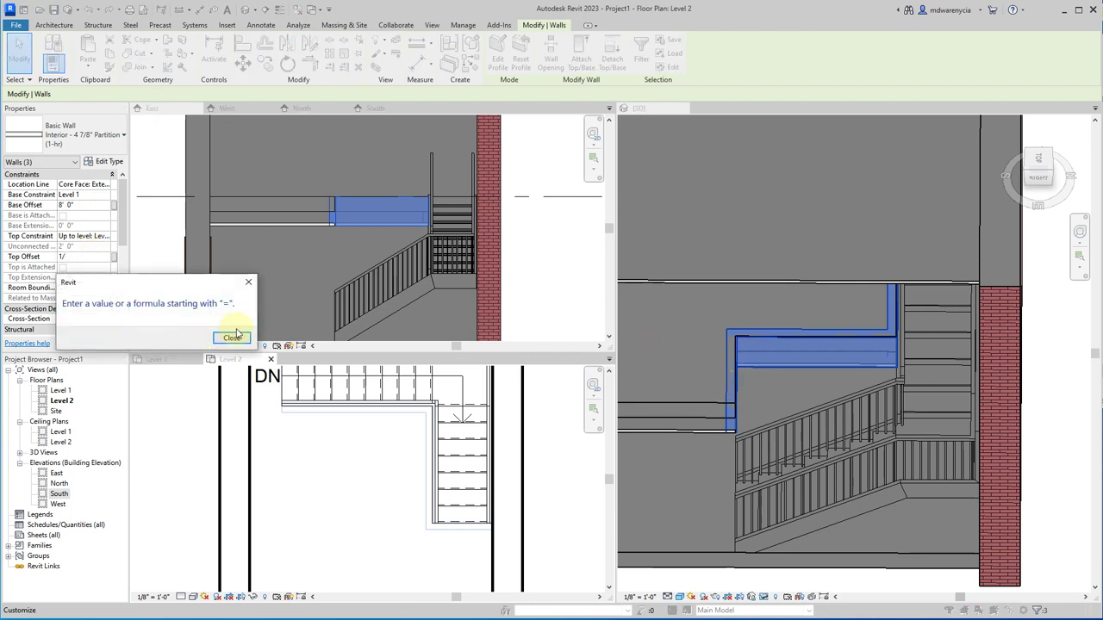
left_click(231, 339)
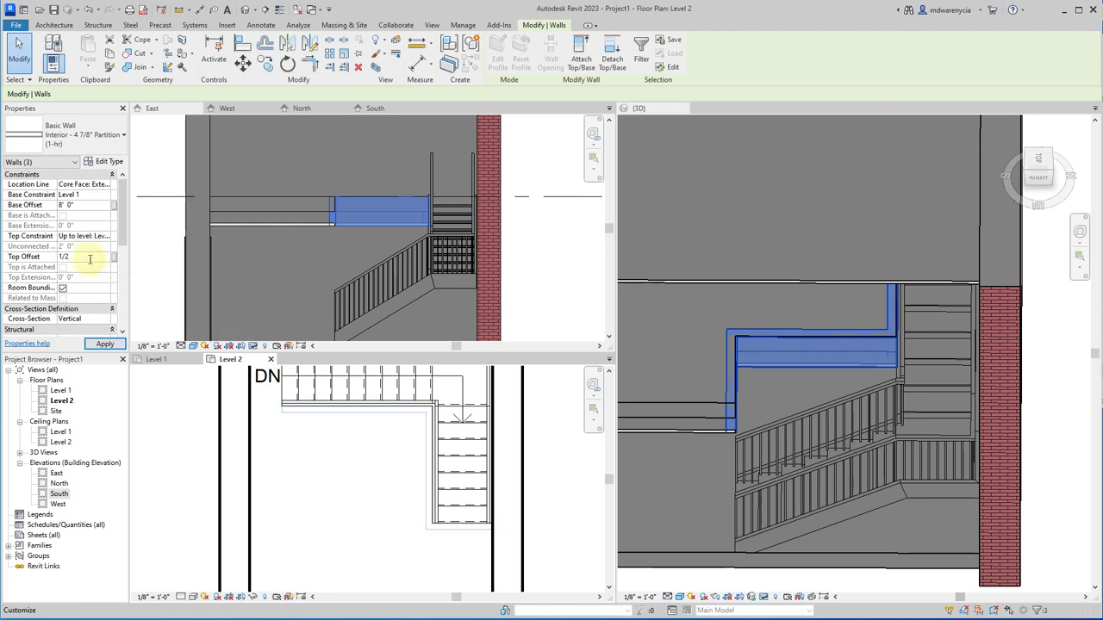
key("Return")
left_click(228, 340)
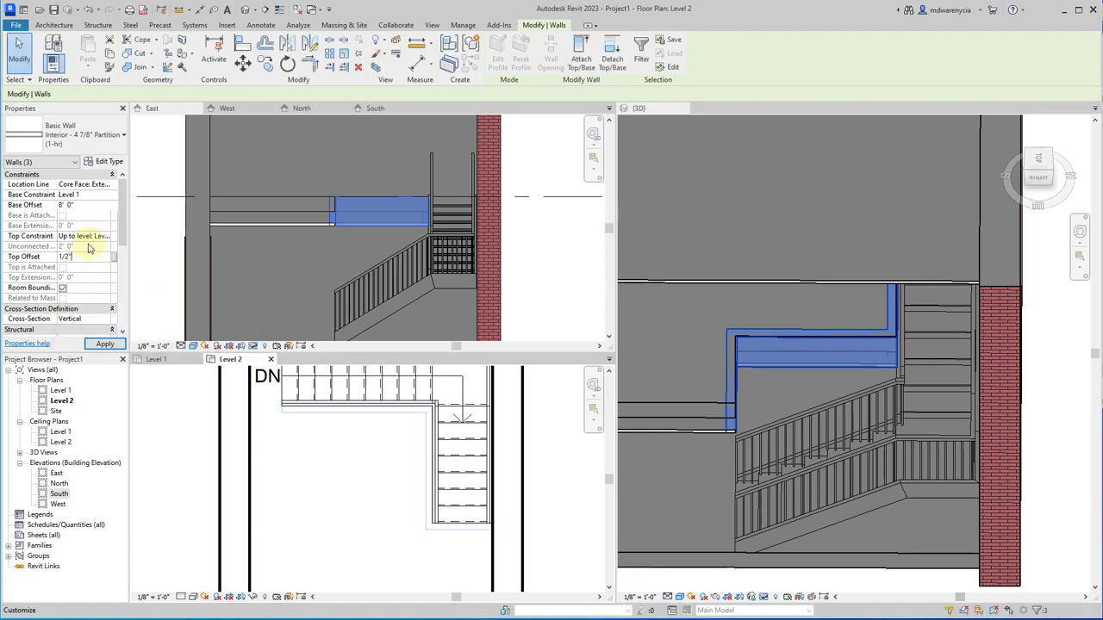
key("Return")
Step: Lower the tops of the three stair partition walls with a top offset of -1/2"
scroll(732, 435, "up", 3)
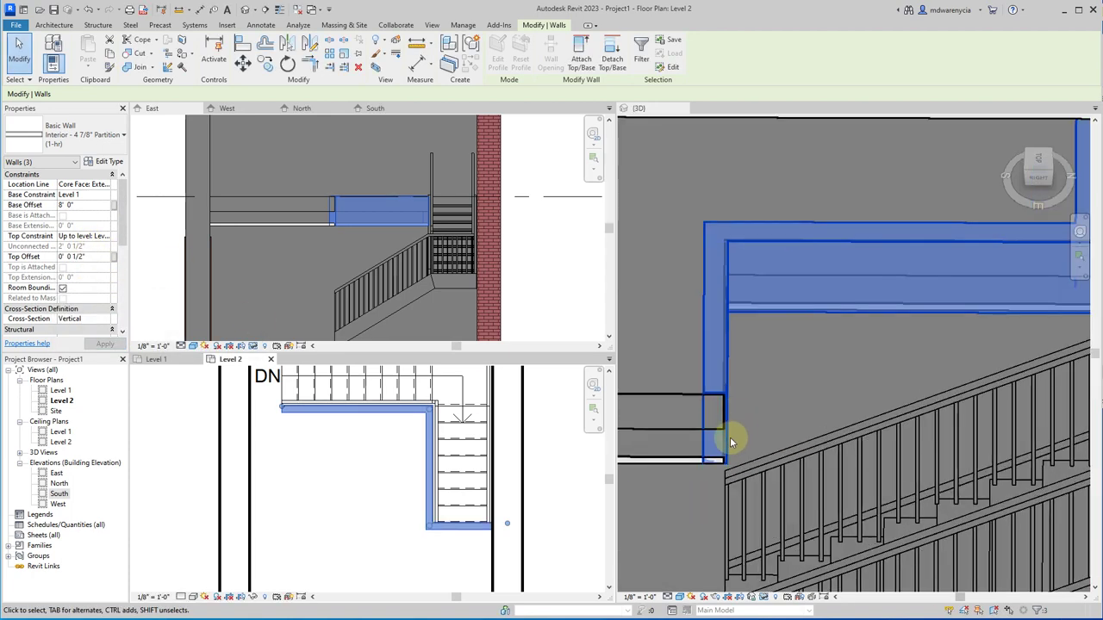
left_click(750, 301)
left_click(82, 258)
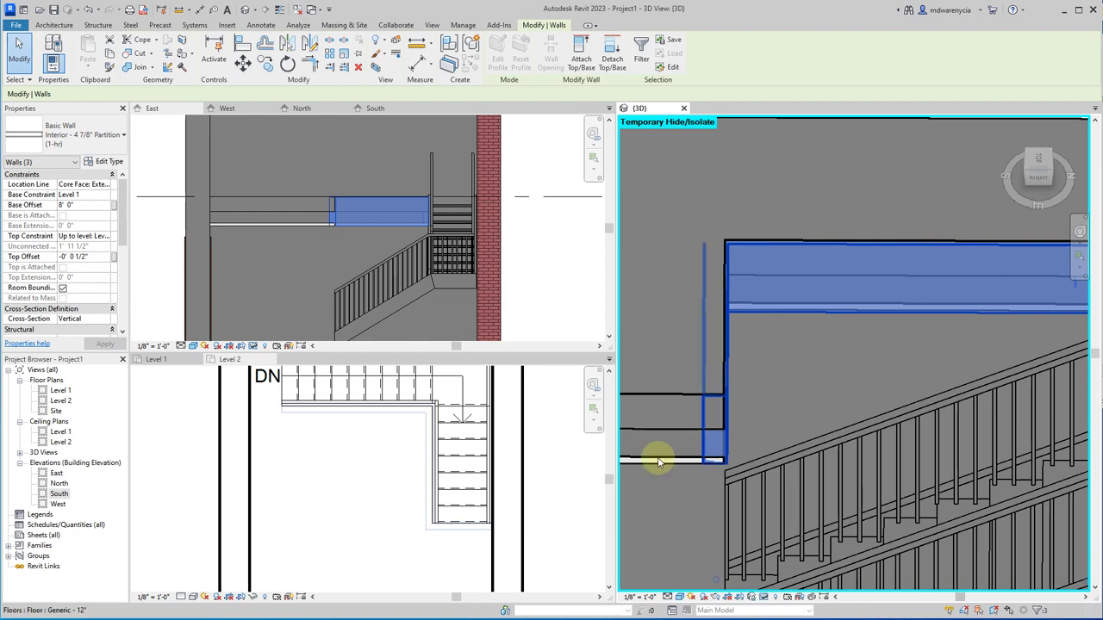
Step: Clear the wall selection and switch the 3D view of the stair opening to a shaded visual style
left_click(667, 489)
middle_click_drag(810, 343, 898, 221, "shift")
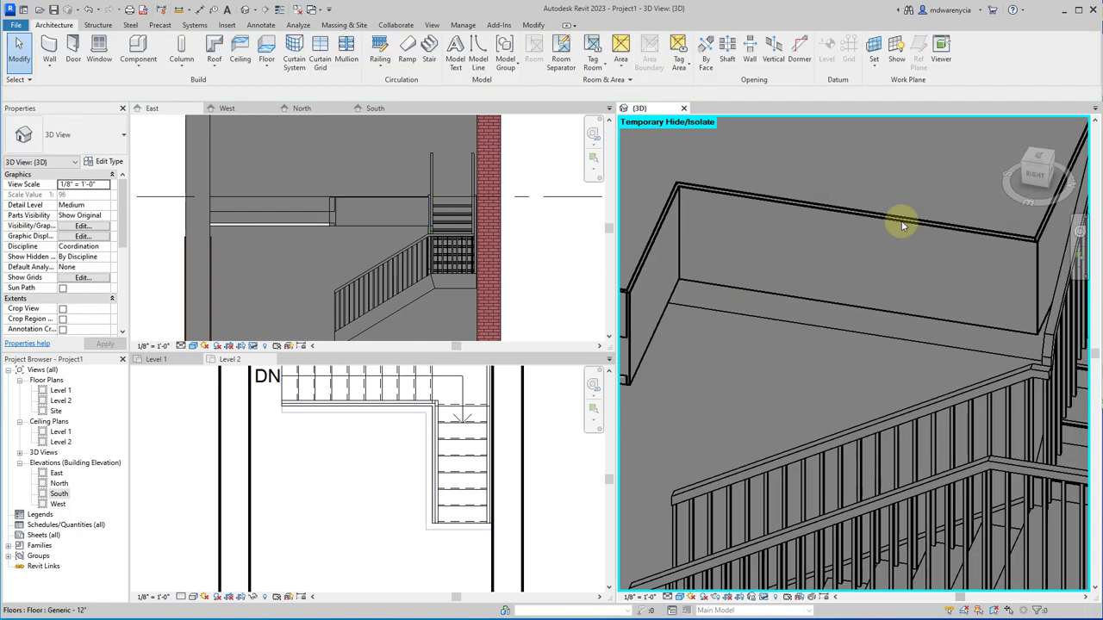
middle_click_drag(825, 377, 857, 529, "shift")
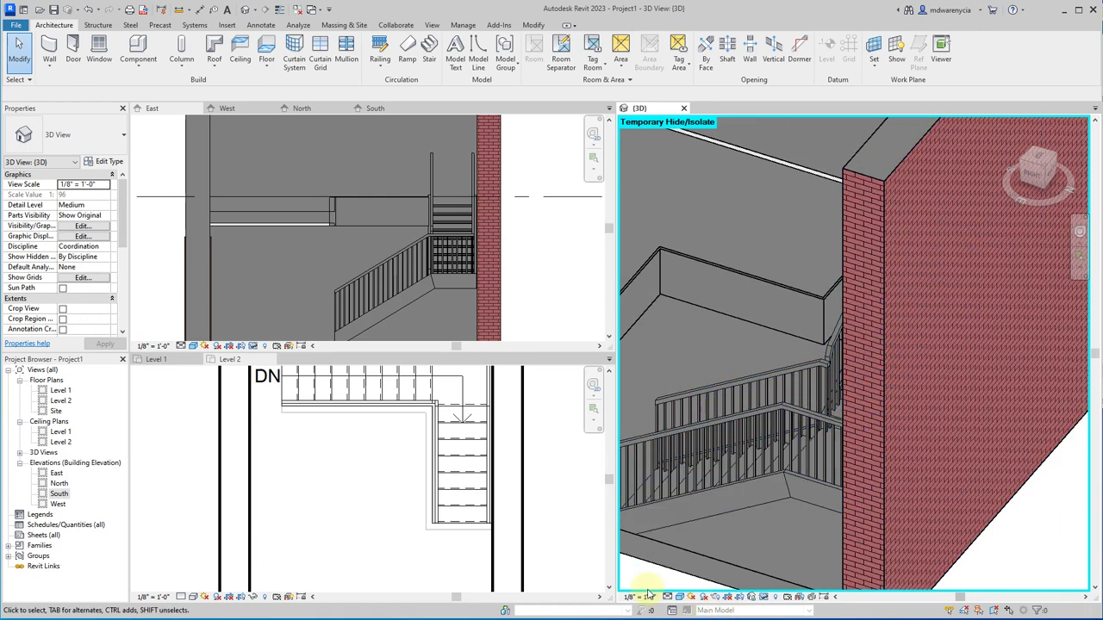
left_click(679, 597)
left_click(700, 567)
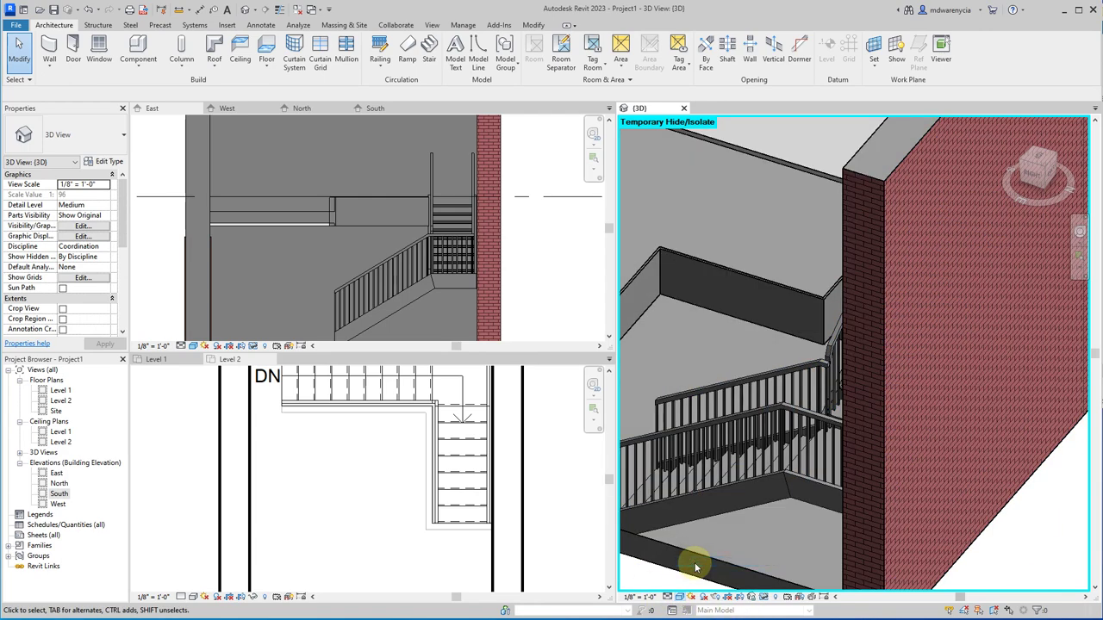
Step: Select the three partition walls around the stair opening and open their base offset for editing
middle_click_drag(751, 399, 884, 441, "shift")
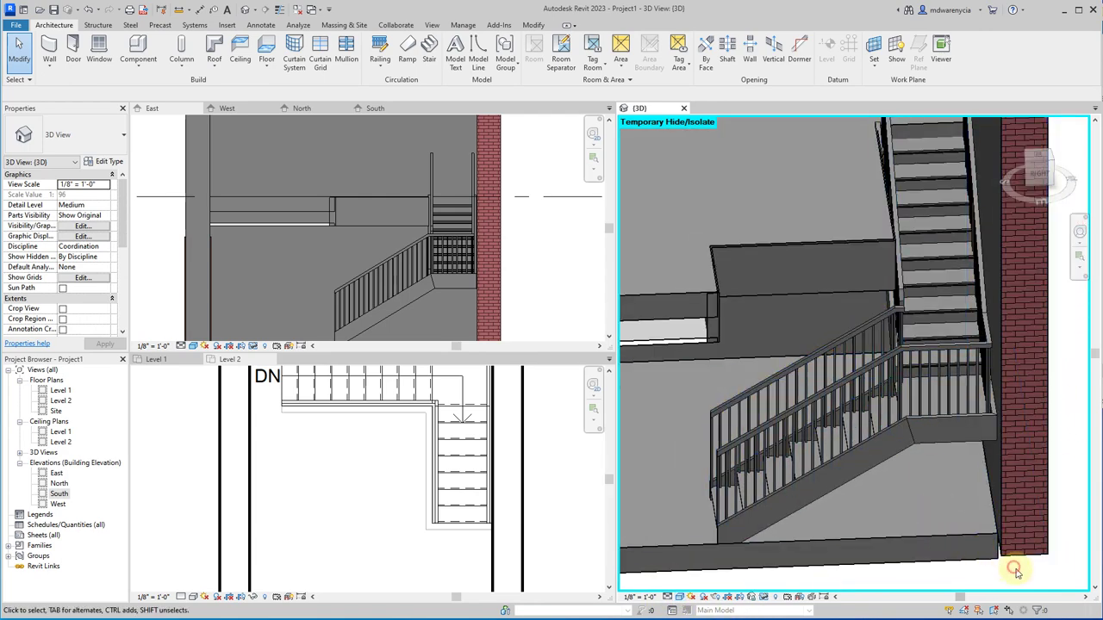
middle_click_drag(977, 561, 793, 276, "shift")
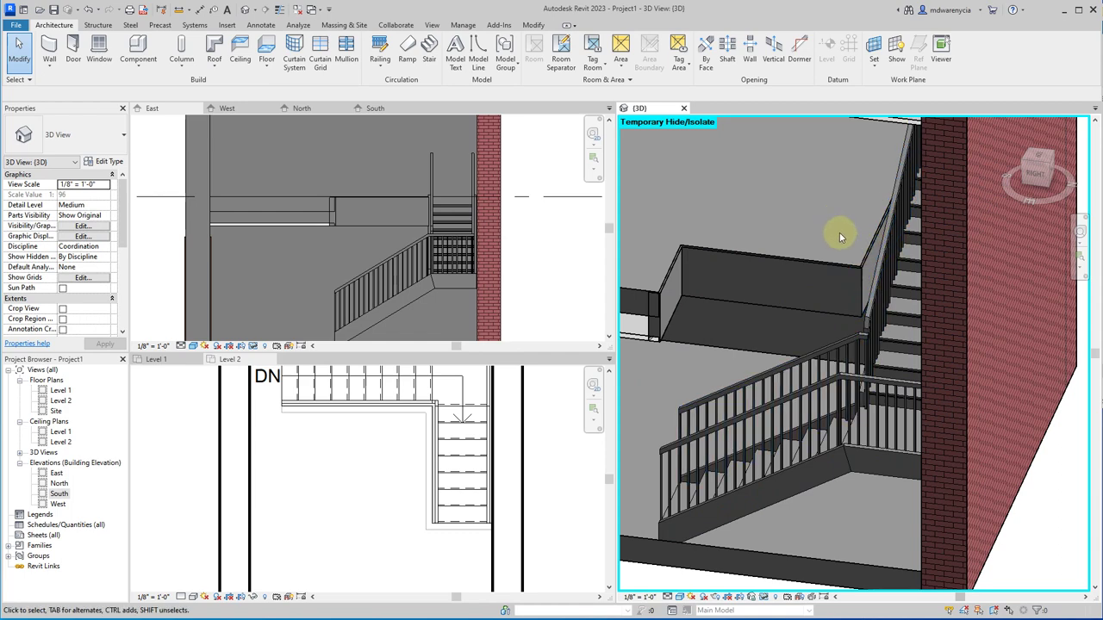
middle_click_drag(630, 341, 699, 179, "shift")
left_click(700, 143)
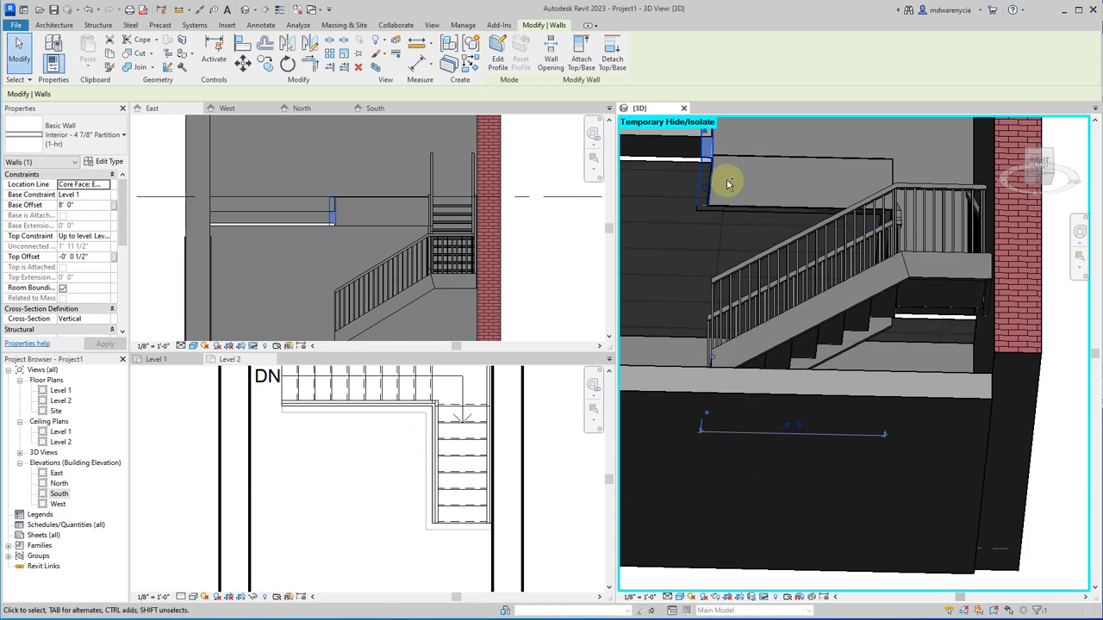
left_click(886, 167, "ctrl")
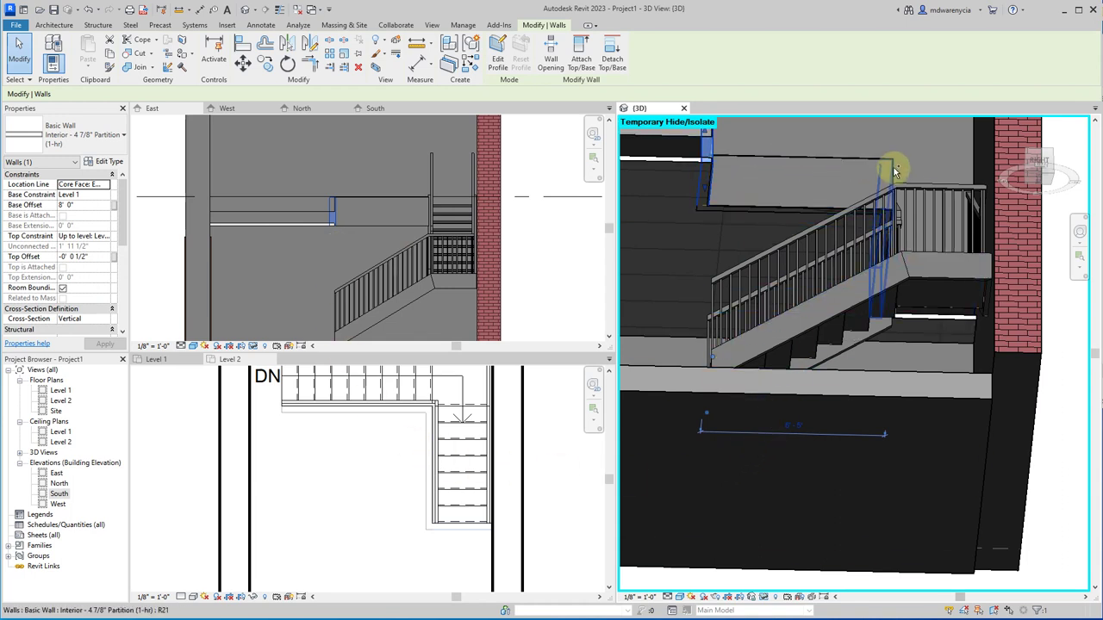
left_click(849, 163, "ctrl")
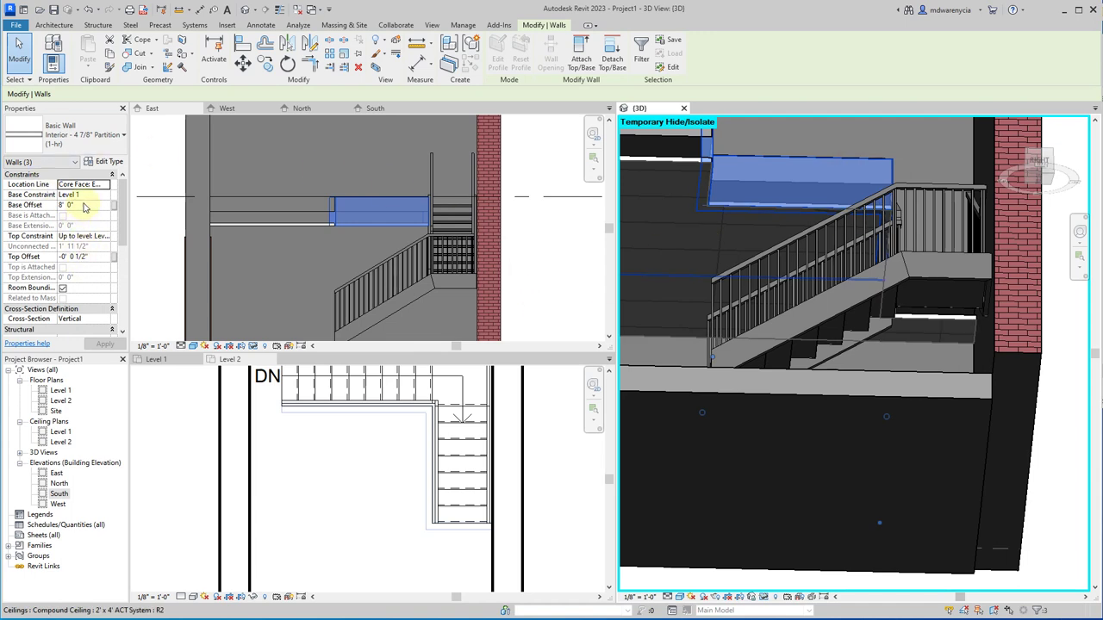
left_click(84, 205)
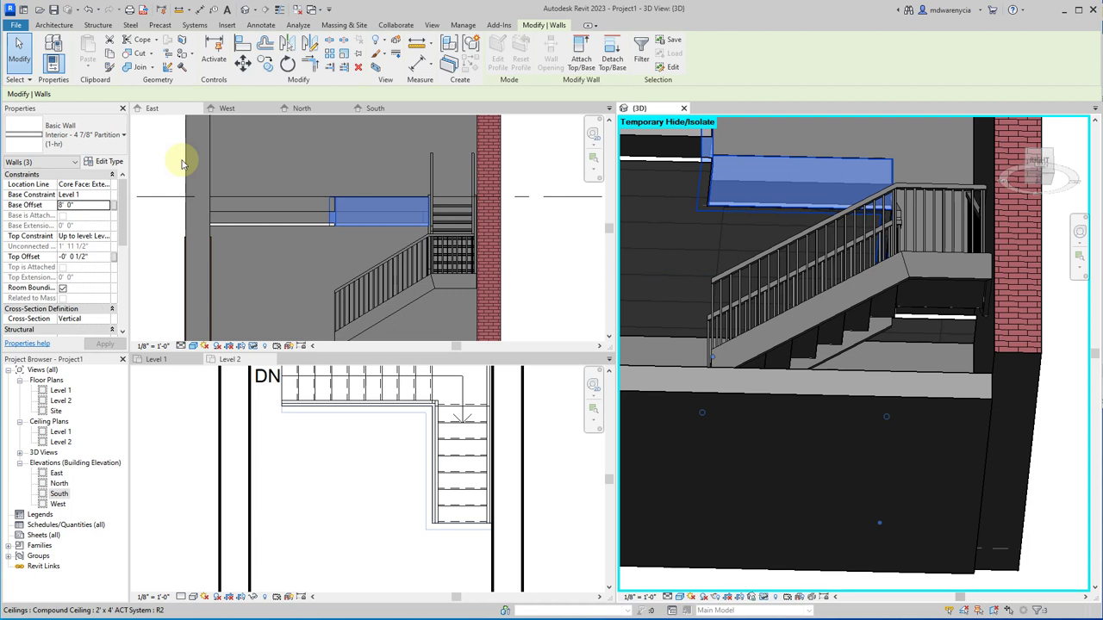
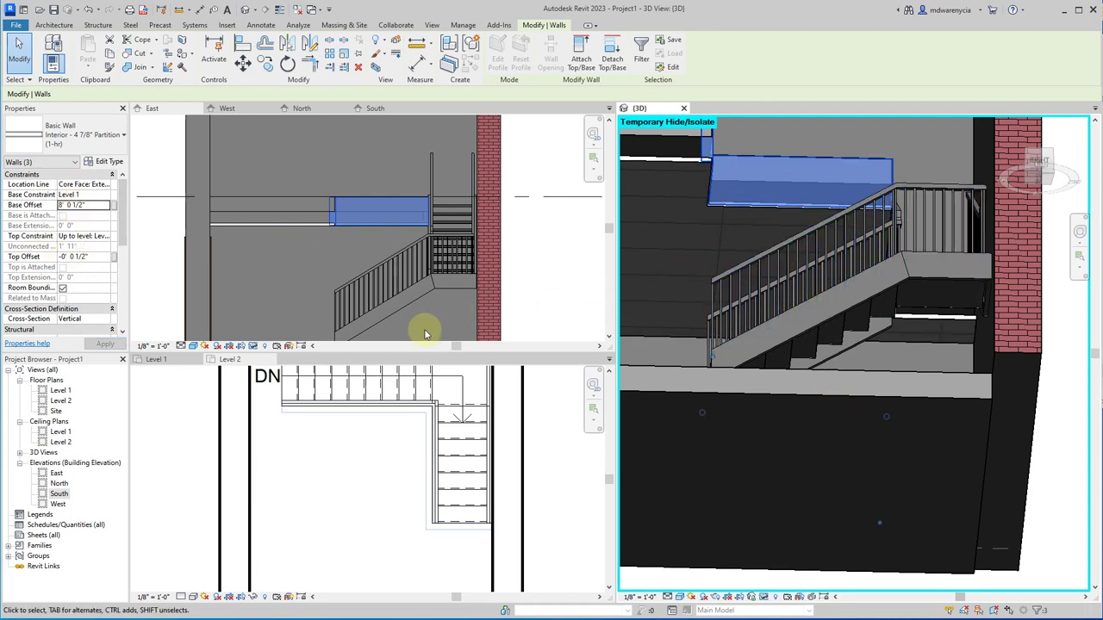
Step: Clear the wall selection and examine the partition walls around the stair opening from several angles in 3D
left_click(147, 287)
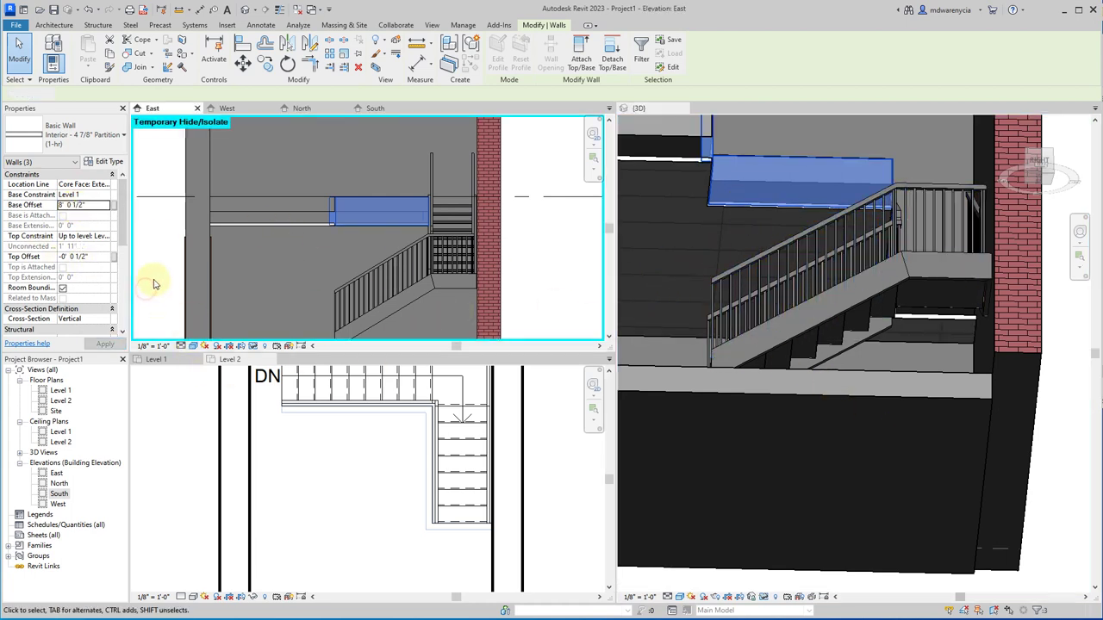
left_click(840, 253)
middle_click_drag(782, 288, 800, 385, "shift")
key("Escape")
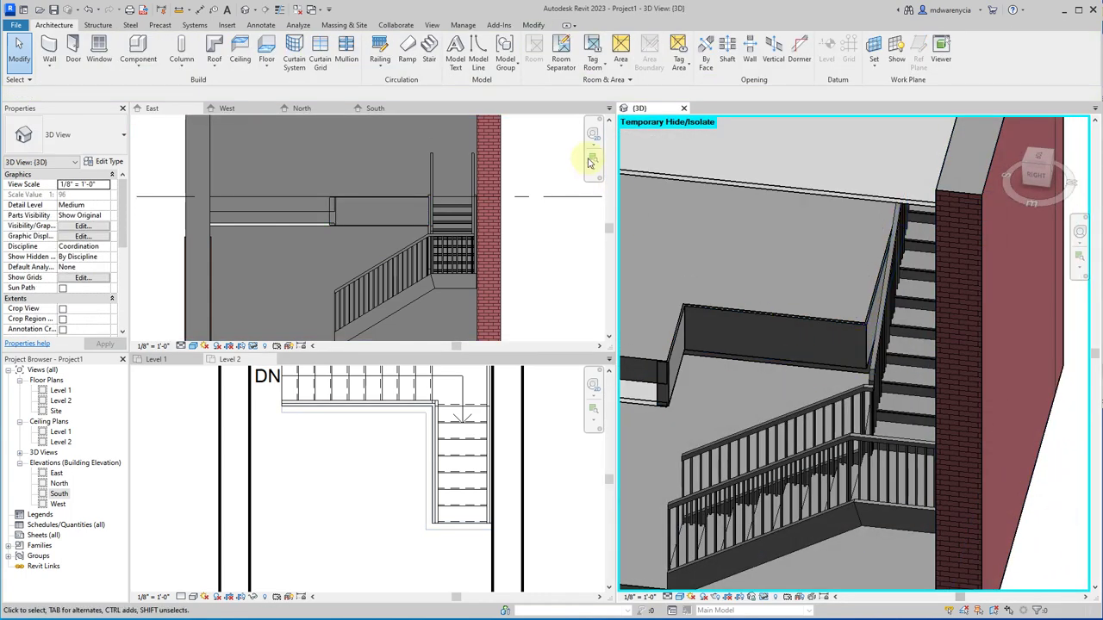
middle_click_drag(801, 439, 714, 353, "shift")
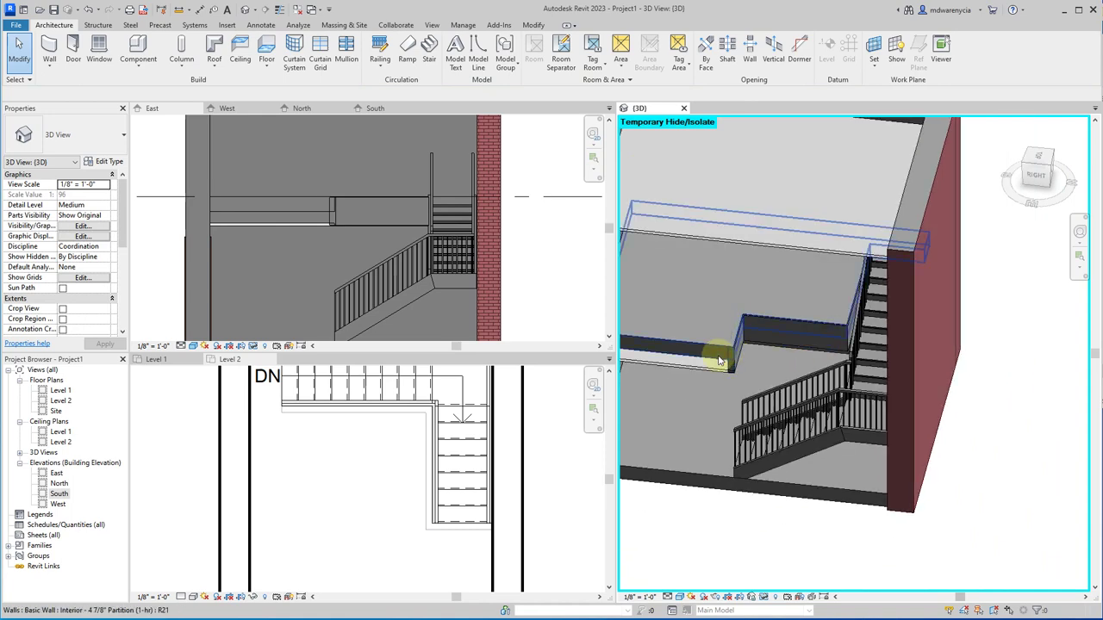
scroll(753, 311, "up", 3)
middle_click_drag(755, 310, 679, 317, "shift")
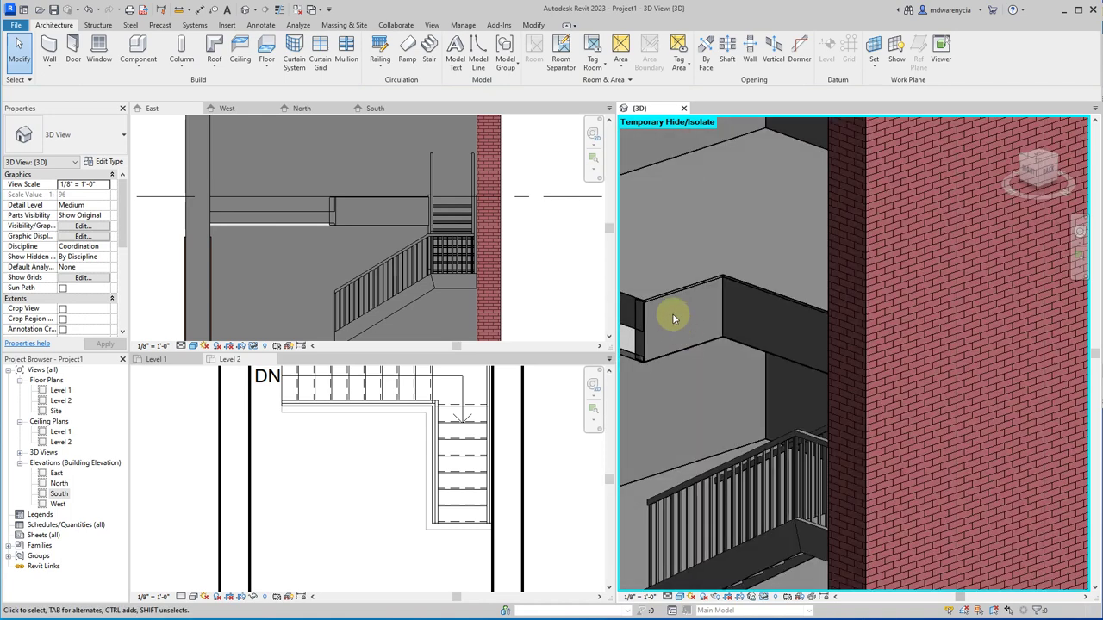
middle_click_drag(760, 301, 923, 352, "shift")
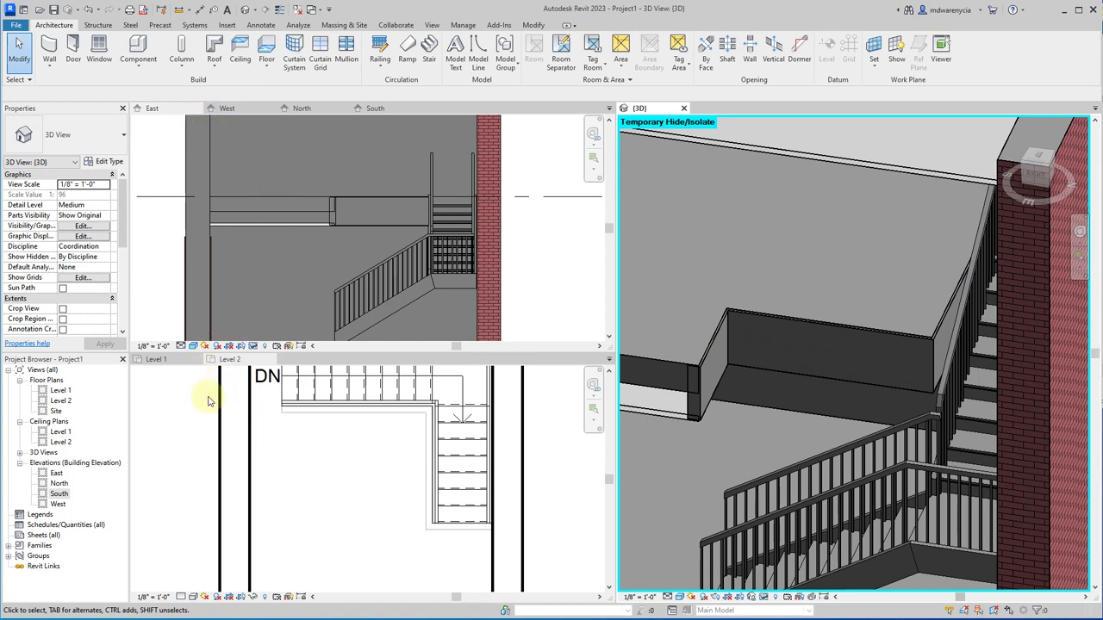
left_click(197, 428)
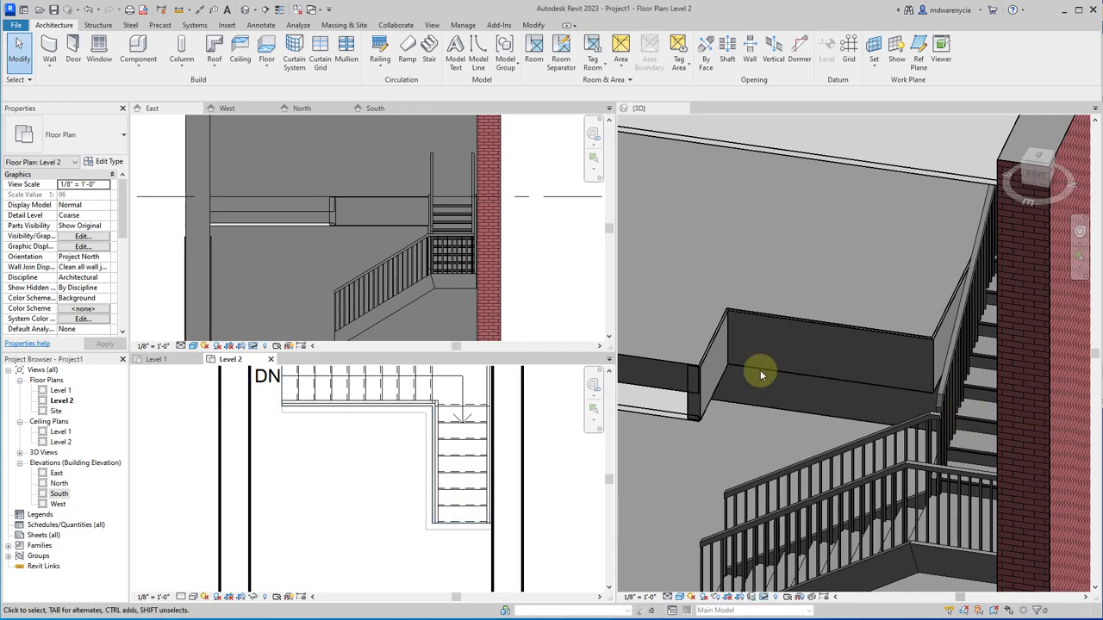
scroll(760, 373, "down", 5)
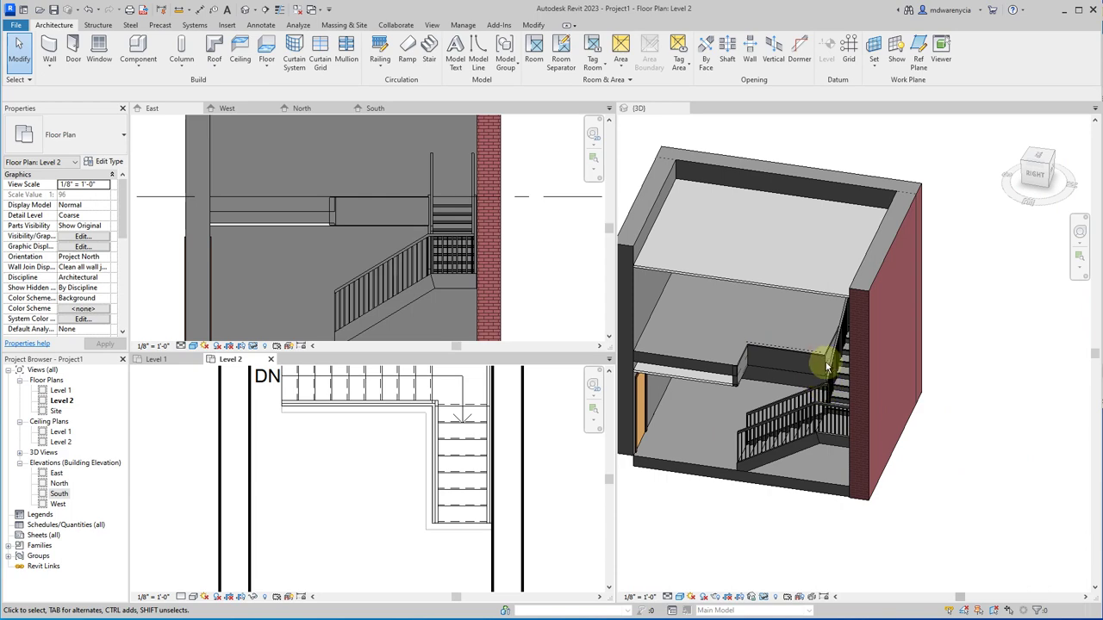
Step: Select the west exterior Brick on CMU wall and move it outward in the Level 2 plan to enlarge the building
left_click(720, 397)
middle_click_drag(693, 442, 655, 389, "shift")
middle_click_drag(734, 387, 776, 402, "shift")
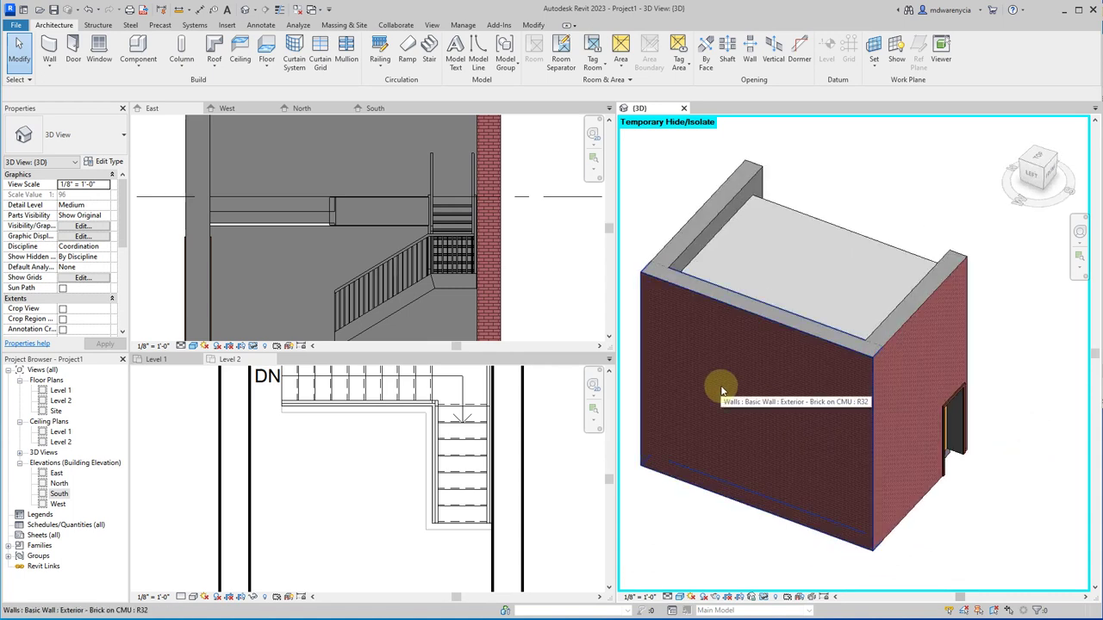
left_click(723, 418)
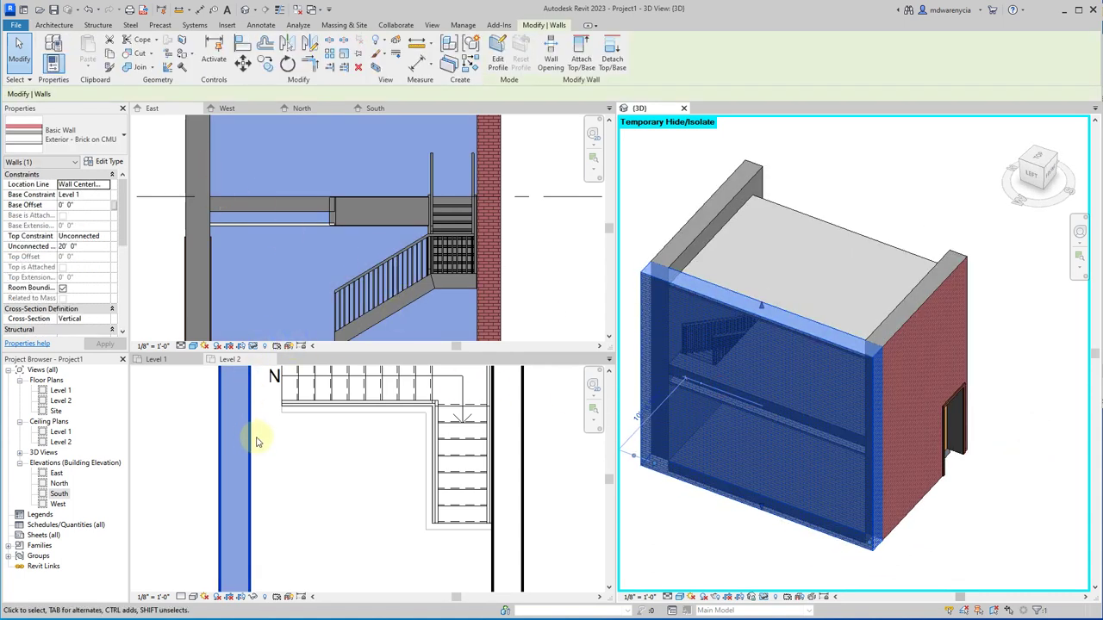
scroll(259, 440, "down", 3)
left_click(258, 462)
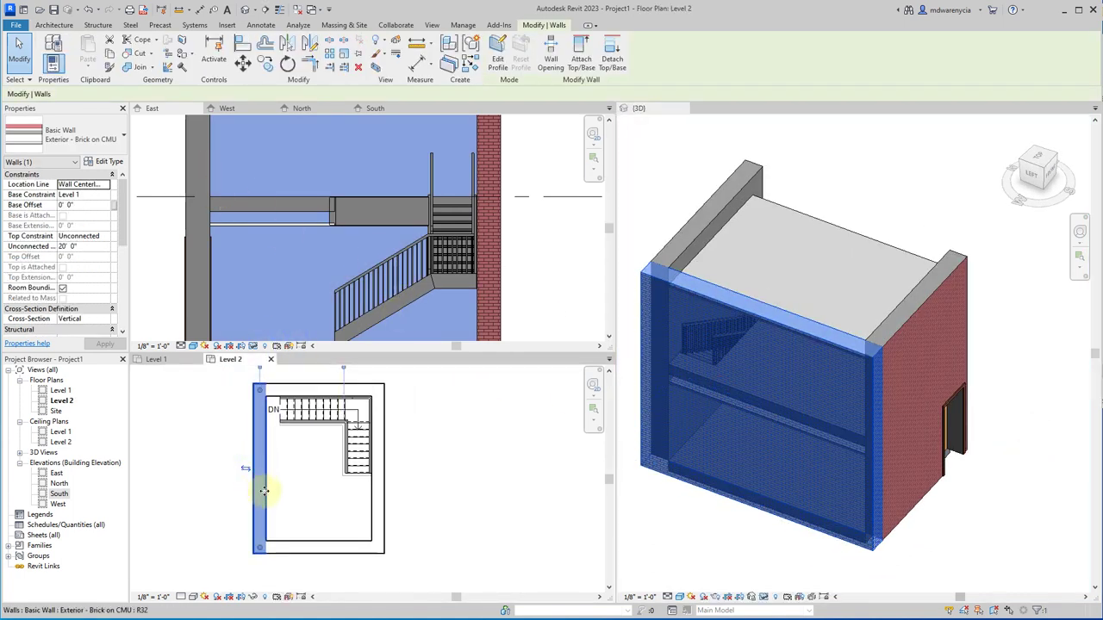
left_click_drag(260, 494, 226, 493)
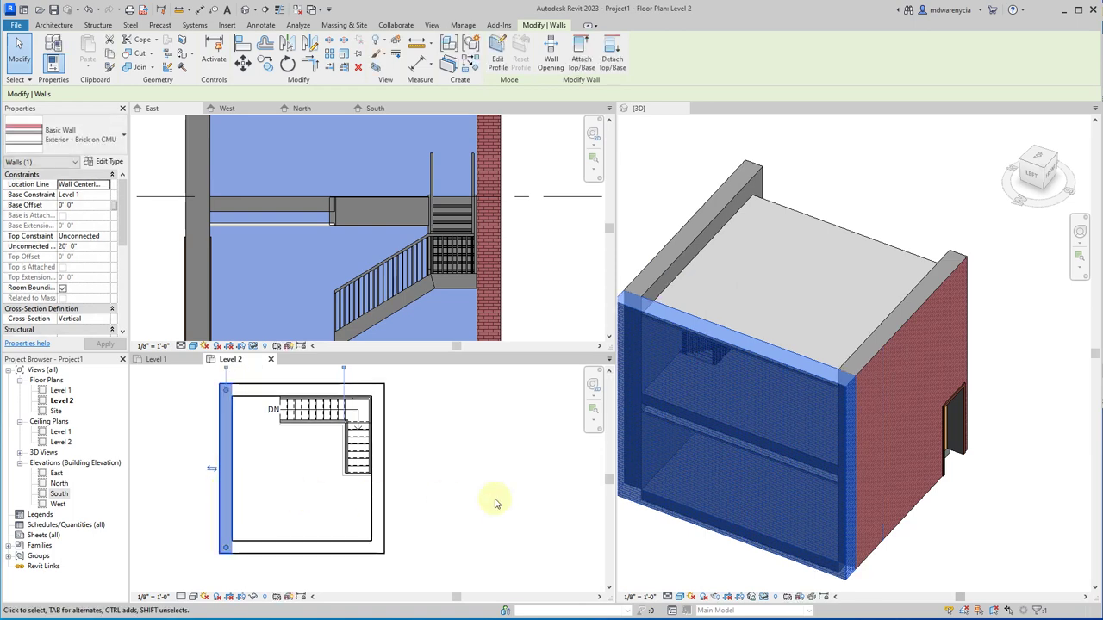
left_click(661, 578)
left_click(693, 572)
Step: Examine in 3D how the floors, ceilings and stair partition walls meet the moved exterior wall
middle_click_drag(826, 441, 825, 356, "shift")
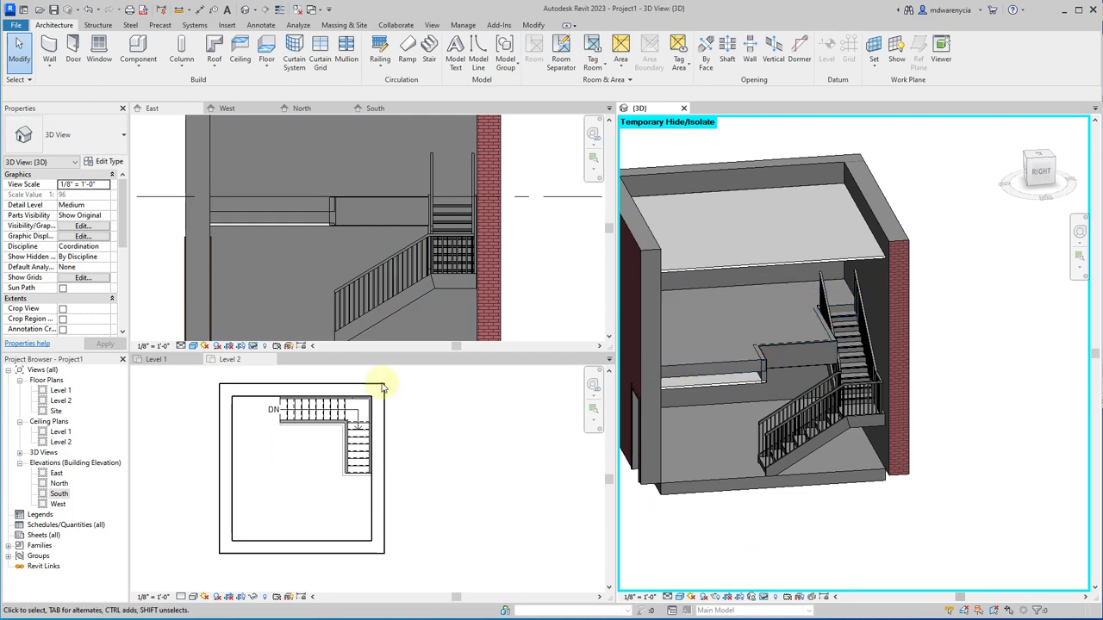
scroll(685, 355, "up", 6)
middle_click_drag(746, 352, 816, 445, "shift")
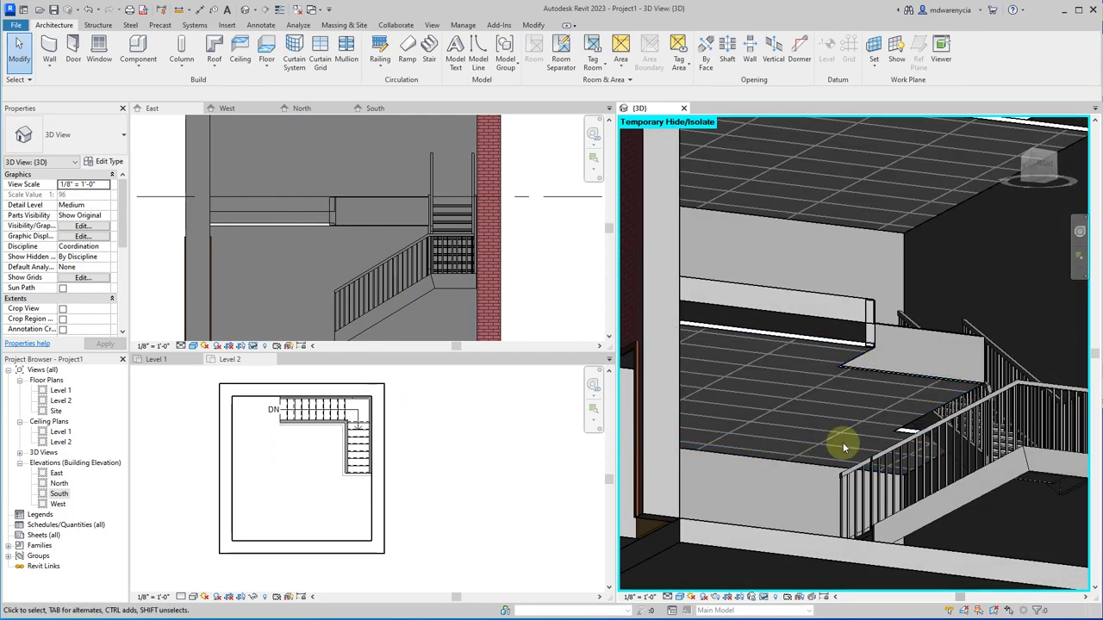
middle_click_drag(816, 296, 844, 261, "shift")
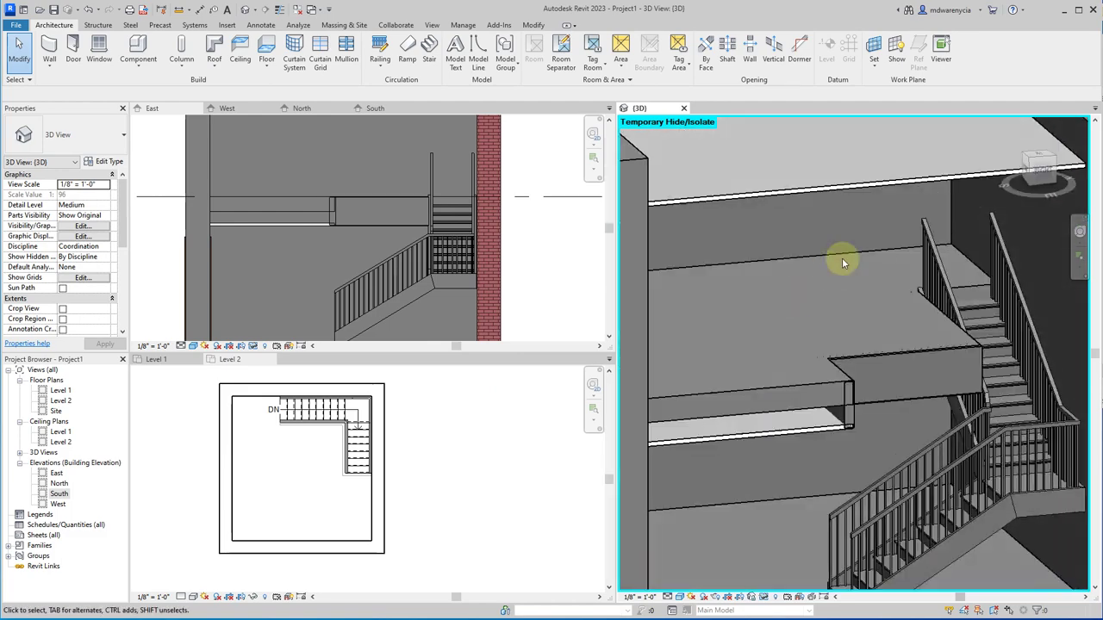
scroll(757, 319, "down", 6)
middle_click_drag(749, 327, 741, 247, "shift")
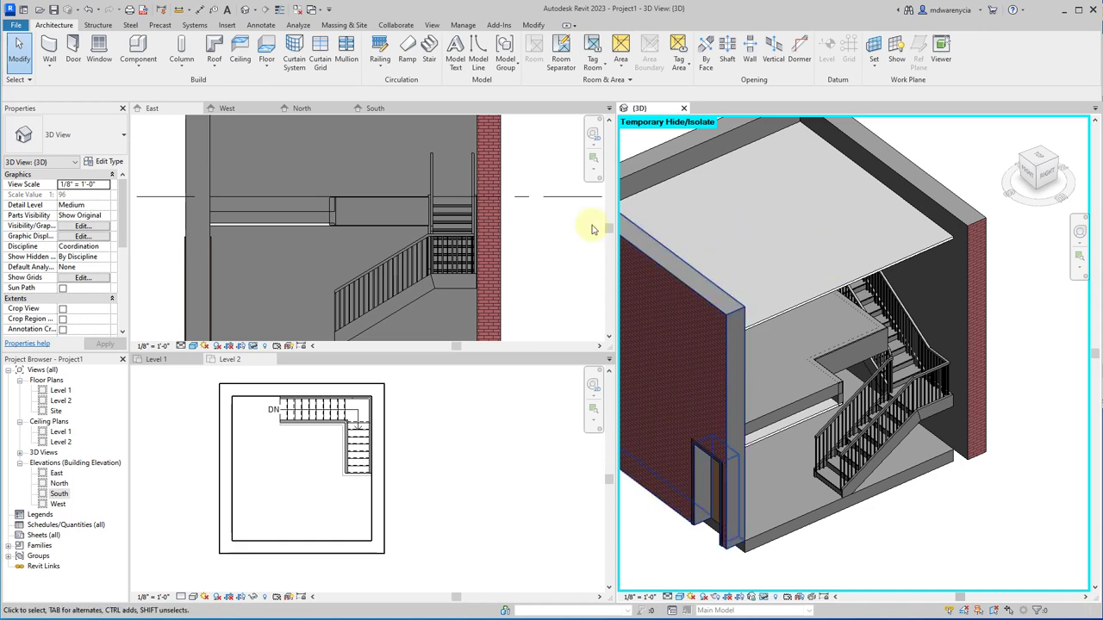
scroll(727, 364, "down", 2)
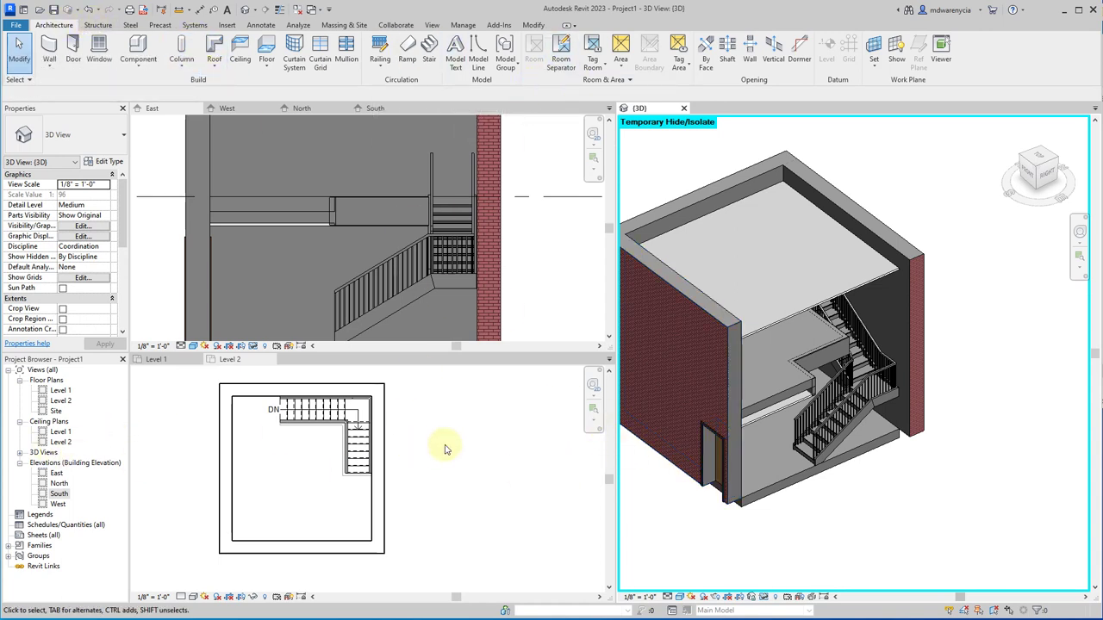
Step: Copy the Level 2 level line in the East elevation and paste it straight above, at the top of the exterior walls
left_click(548, 226)
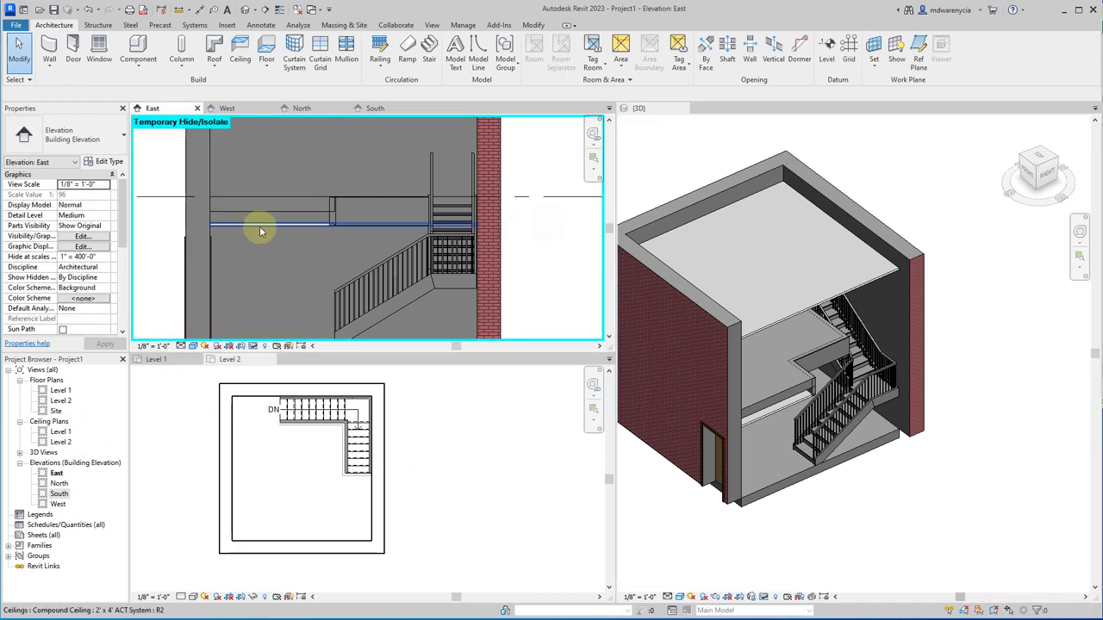
scroll(291, 229, "down", 2)
scroll(471, 240, "down", 2)
key("alt")
scroll(441, 250, "down", 1)
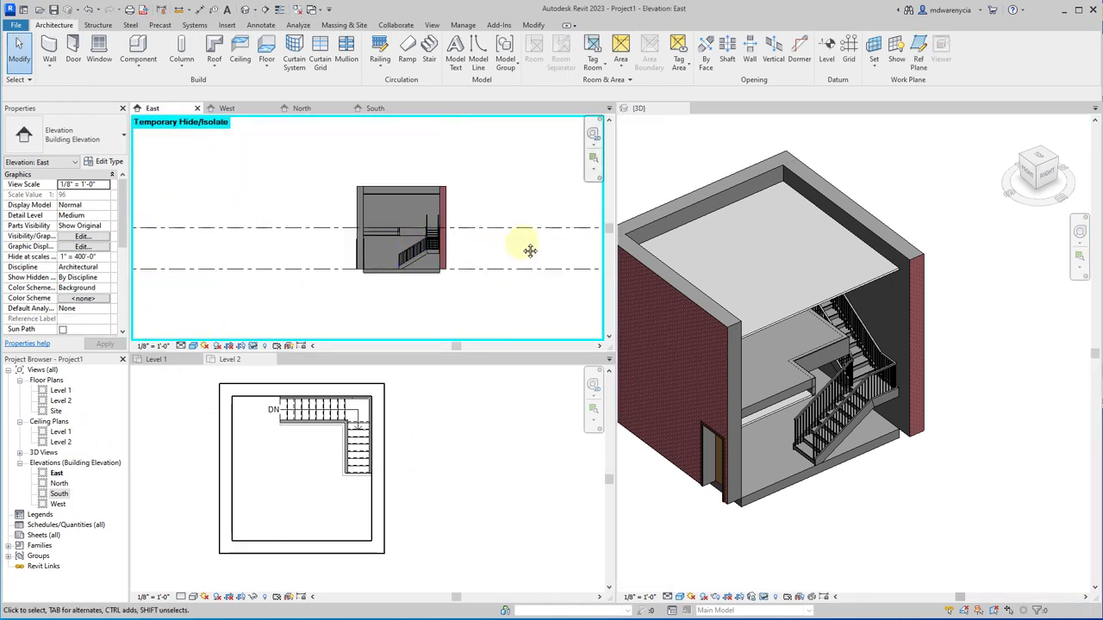
middle_click_drag(531, 250, 386, 281)
left_click(458, 261)
key("ctrl+c")
key("ctrl+v")
scroll(301, 247, "down", 3)
middle_click_drag(184, 246, 364, 222)
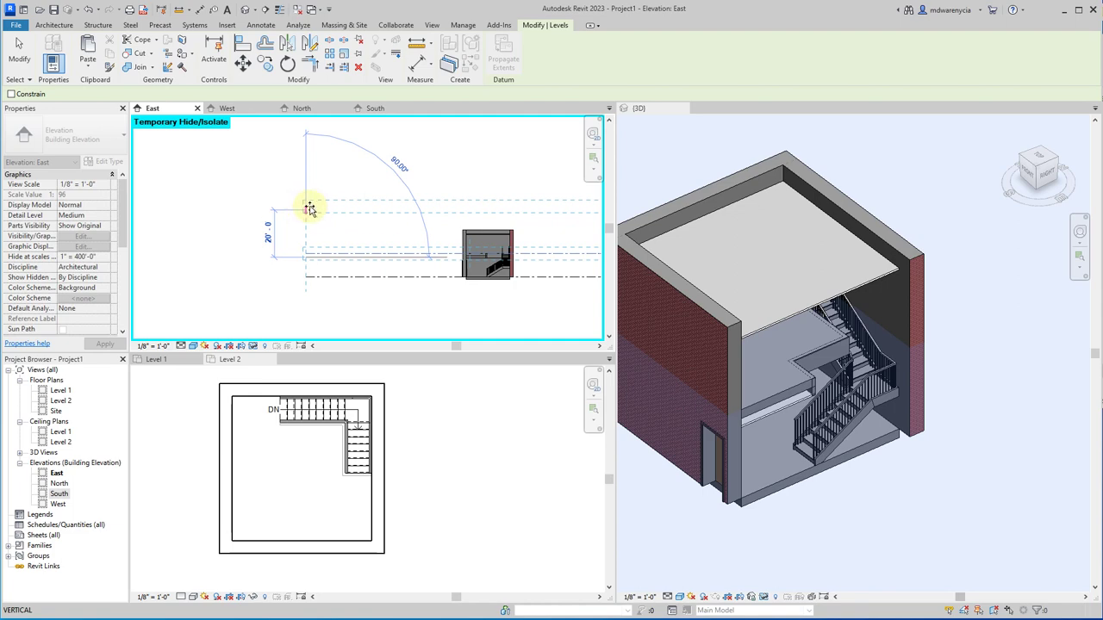
type("10'")
key("Return")
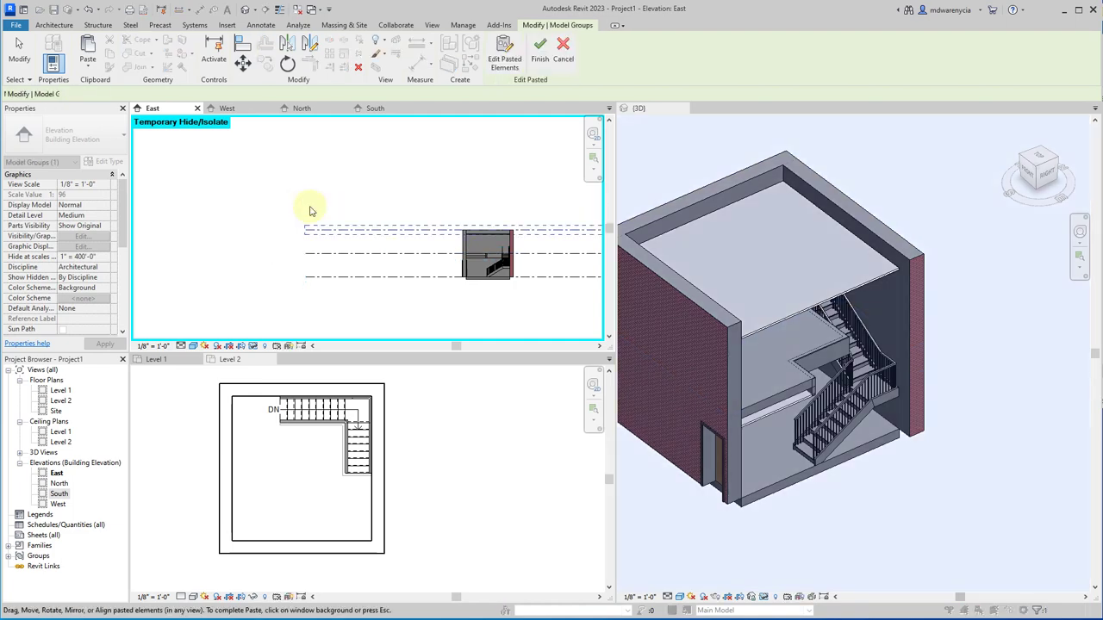
left_click(415, 310)
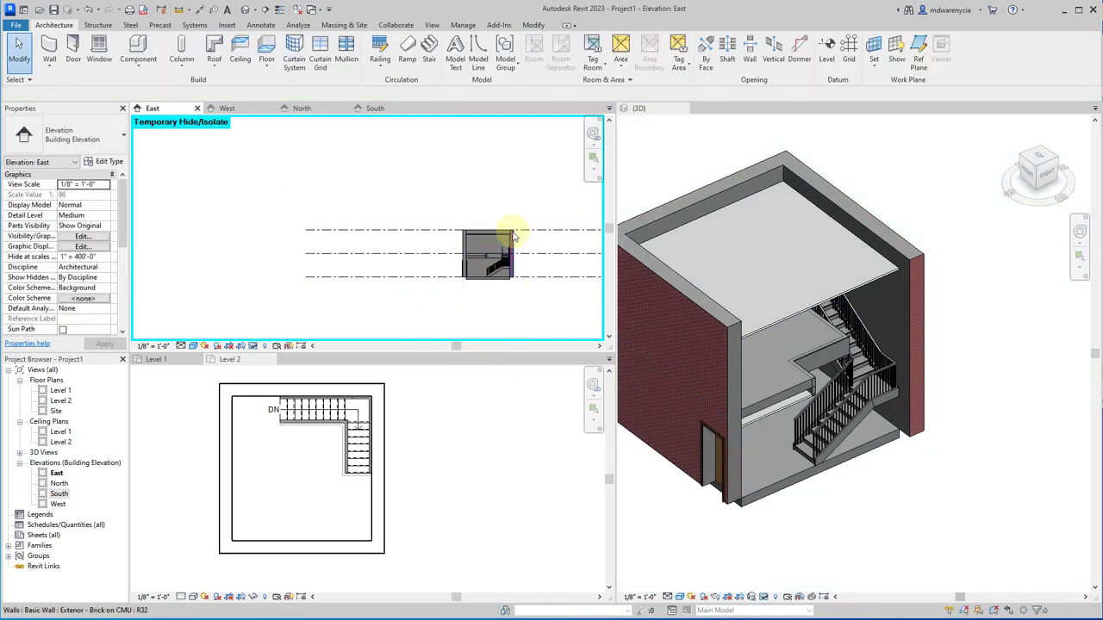
scroll(483, 232, "up", 5)
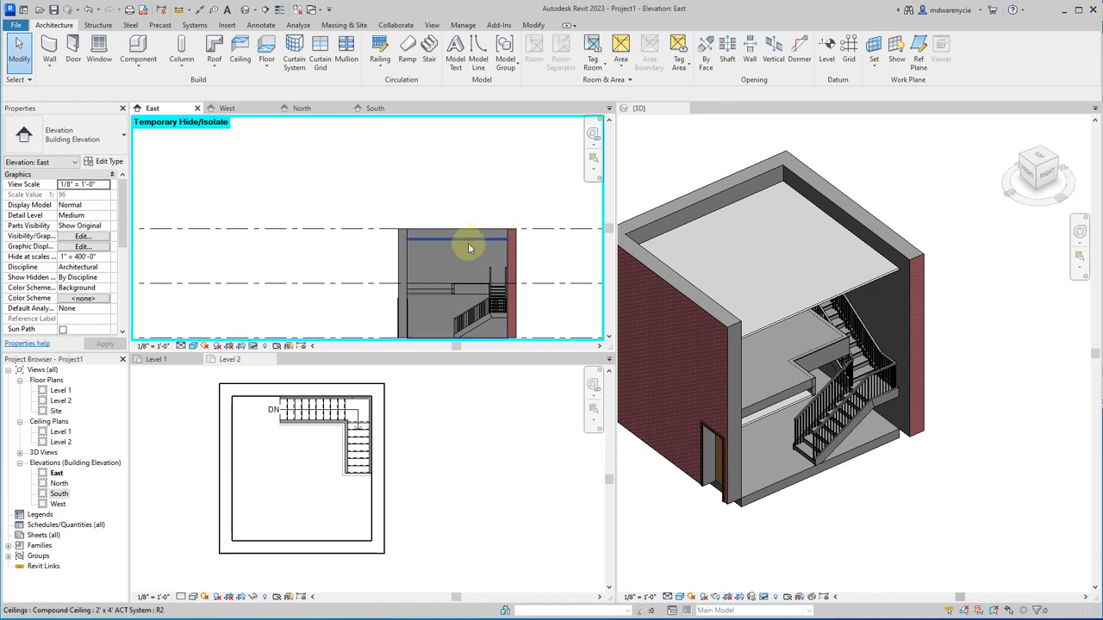
Step: Create a floor plan view for Level 3 and dock it beside the Level 1 and Level 2 plan views
left_click(696, 154)
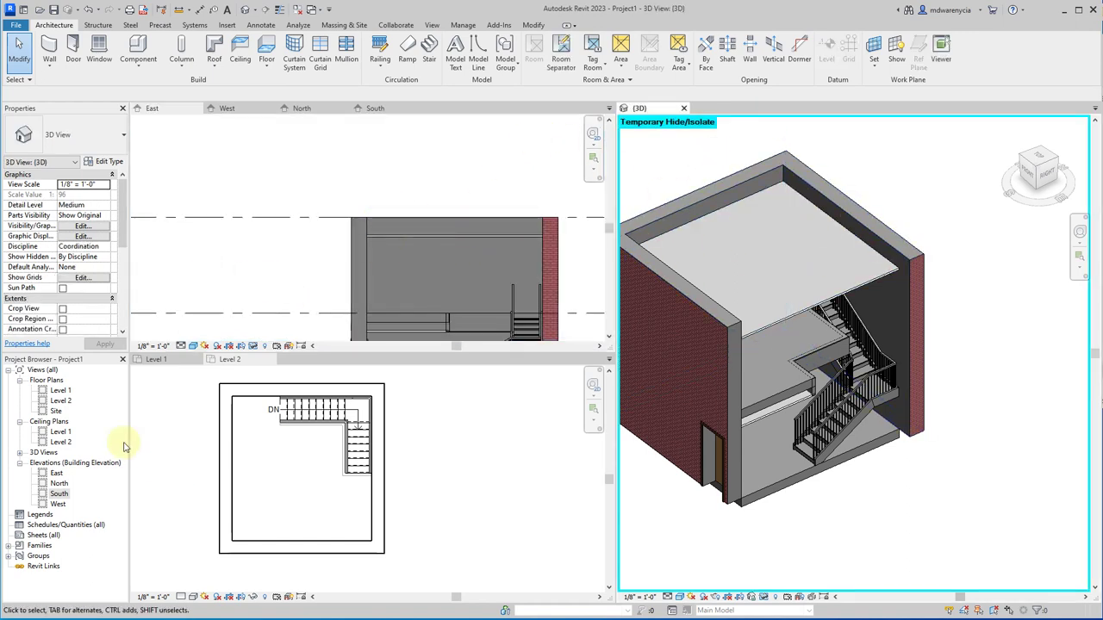
left_click(431, 25)
left_click(449, 62)
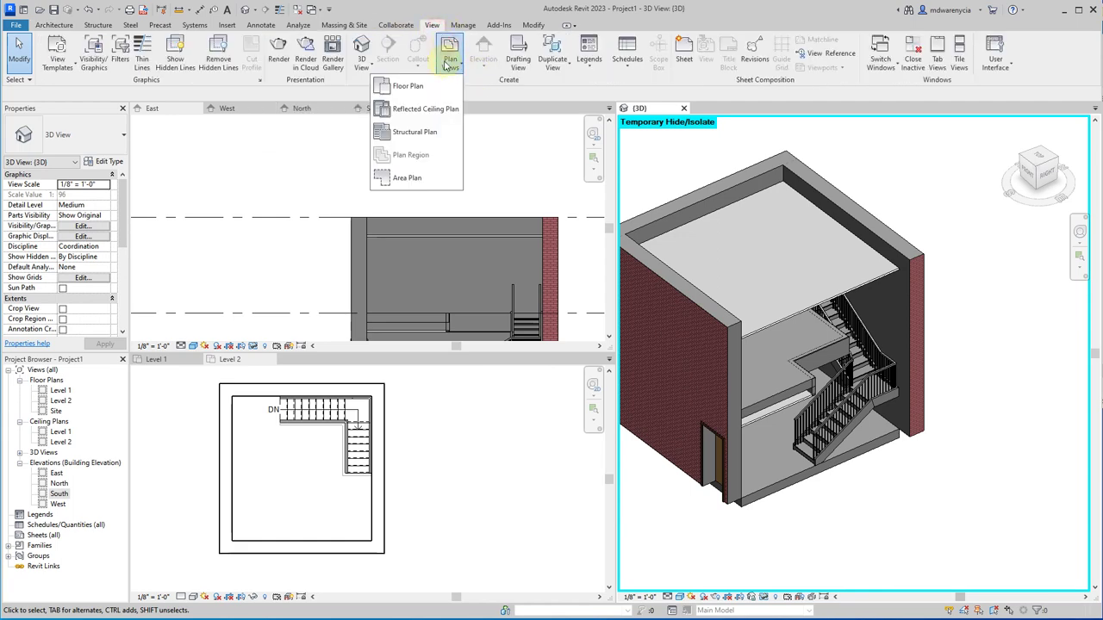
left_click(401, 83)
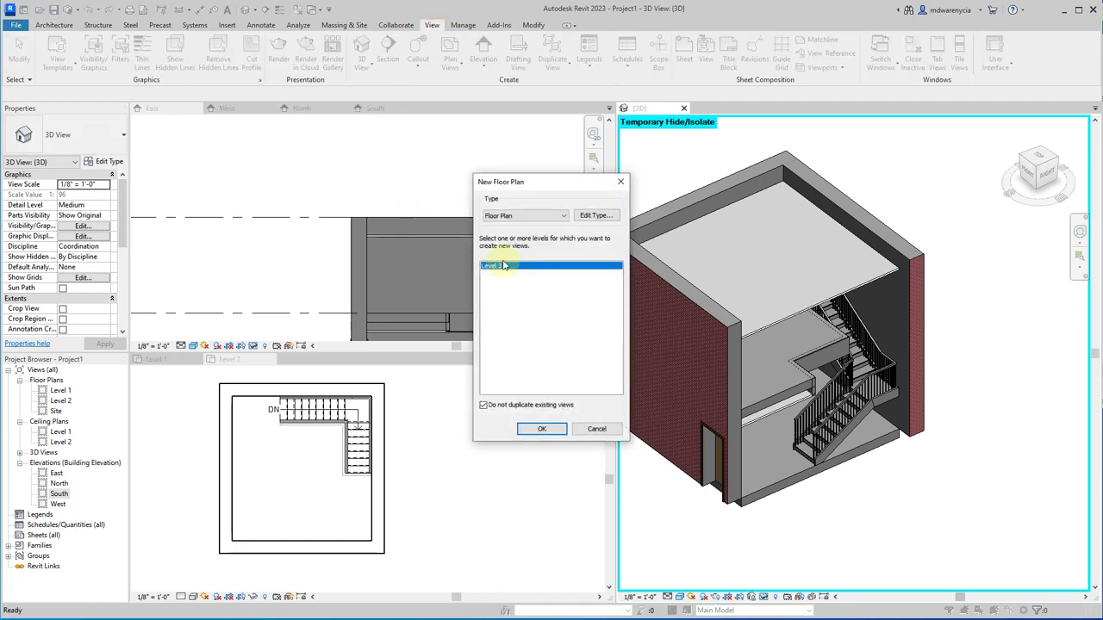
left_click(538, 429)
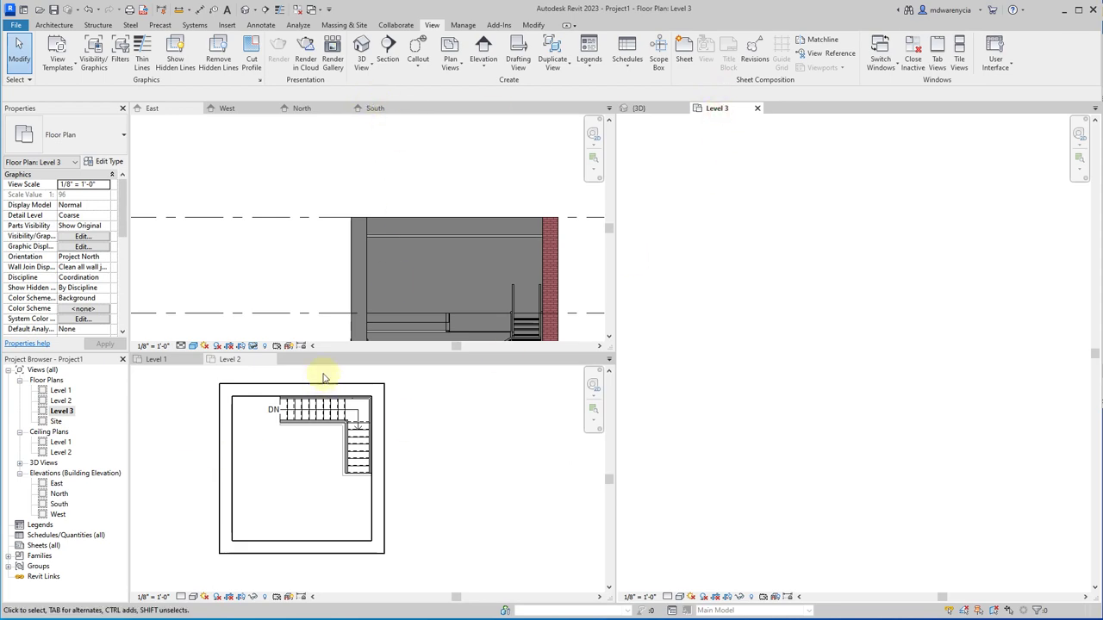
left_click_drag(720, 109, 365, 393)
left_click_drag(149, 363, 334, 367)
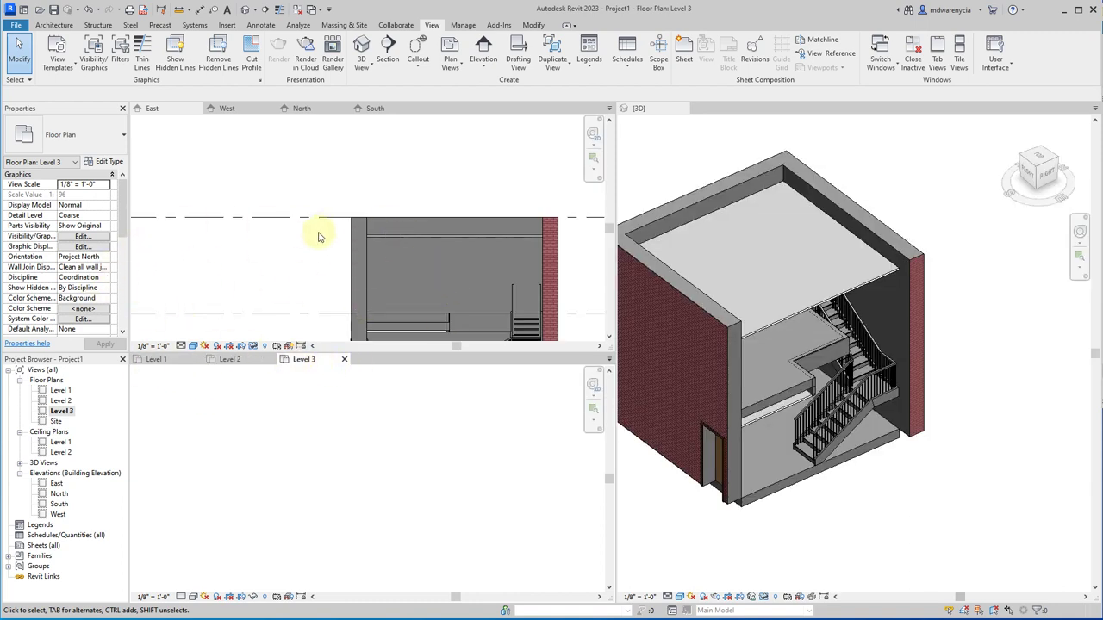
Step: Set the underlay range base level of the Level 3 floor plan to Level 2
scroll(355, 461, "down", 4)
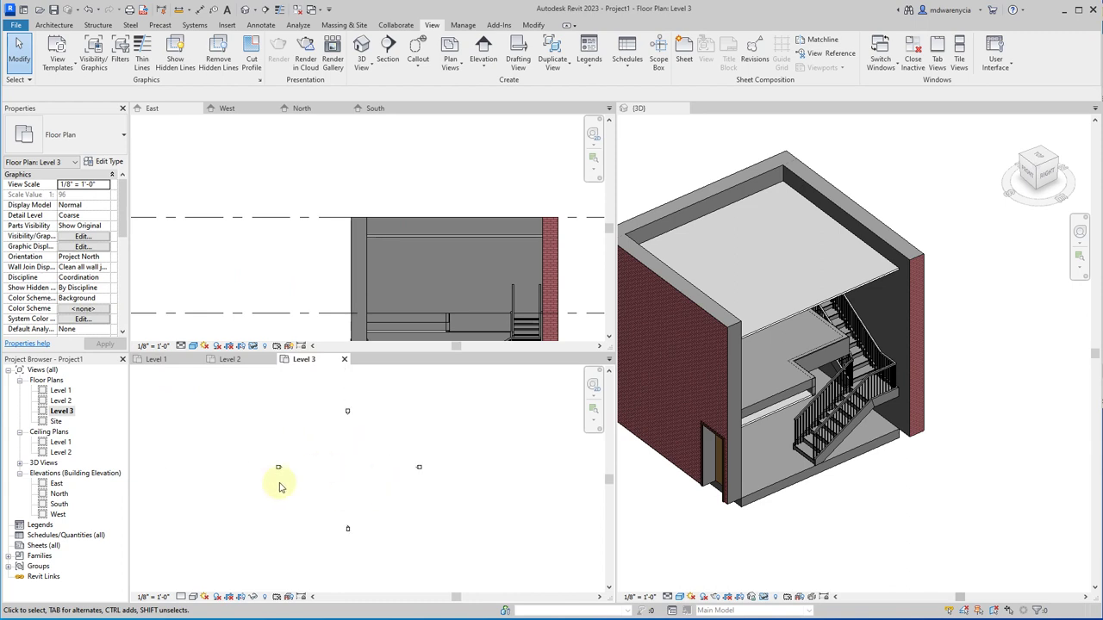
left_click(224, 360)
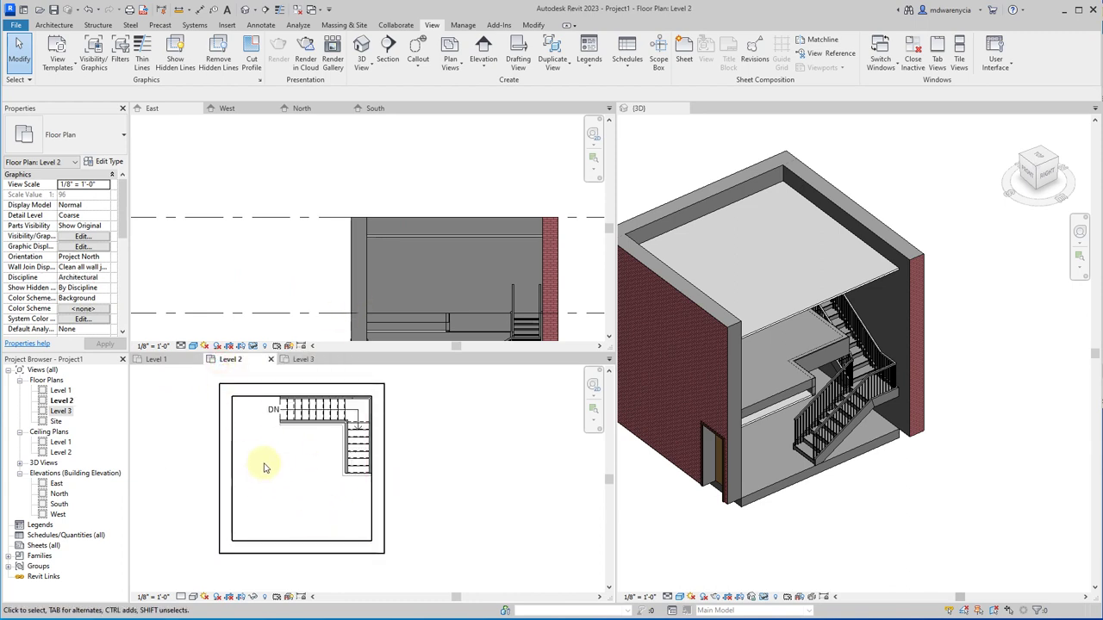
left_click(296, 360)
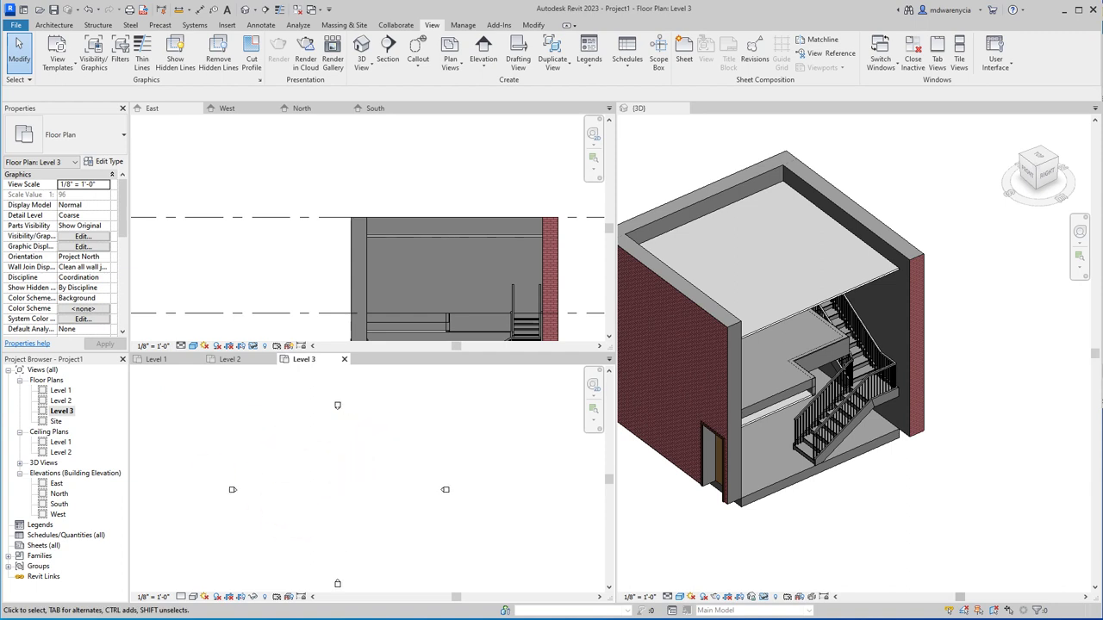
scroll(32, 256, "down", 5)
scroll(43, 325, "up", 4)
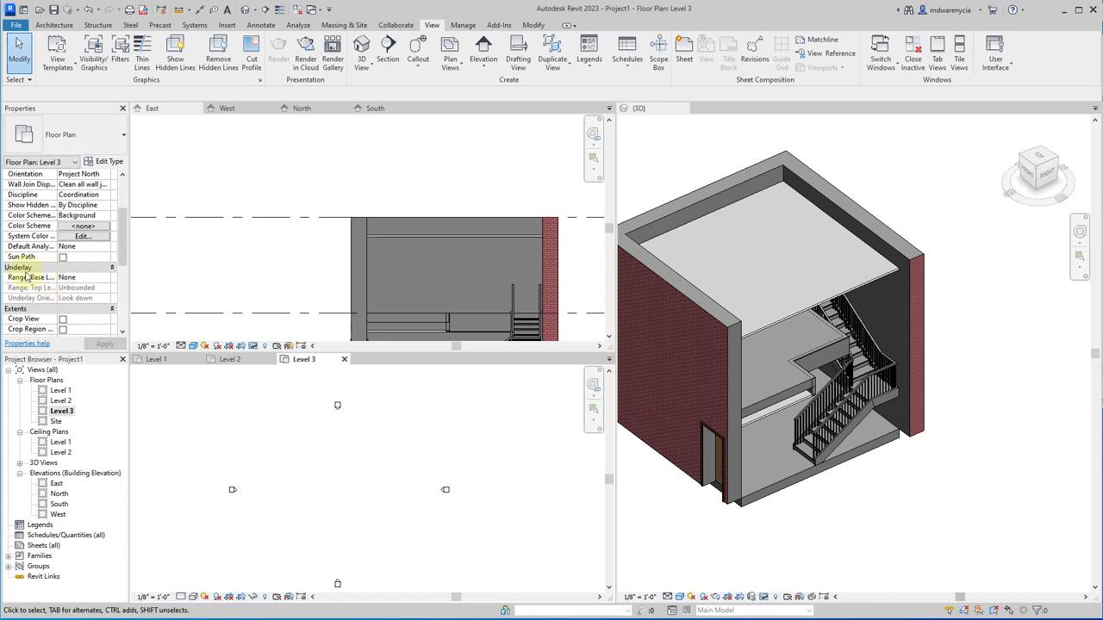
scroll(26, 269, "up", 3)
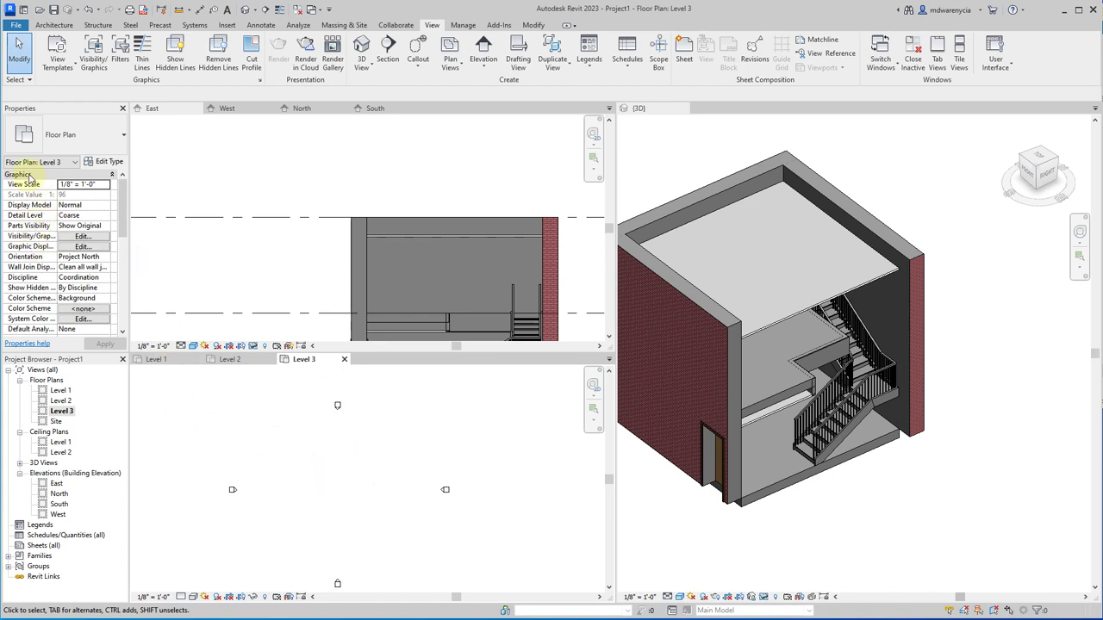
scroll(25, 226, "down", 4)
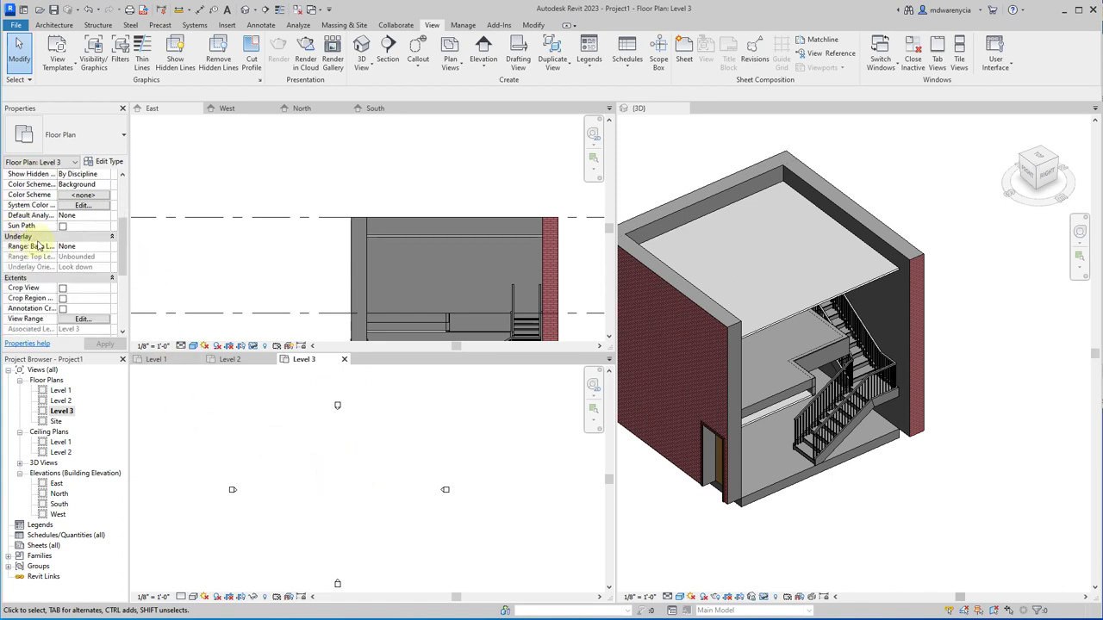
left_click(106, 247)
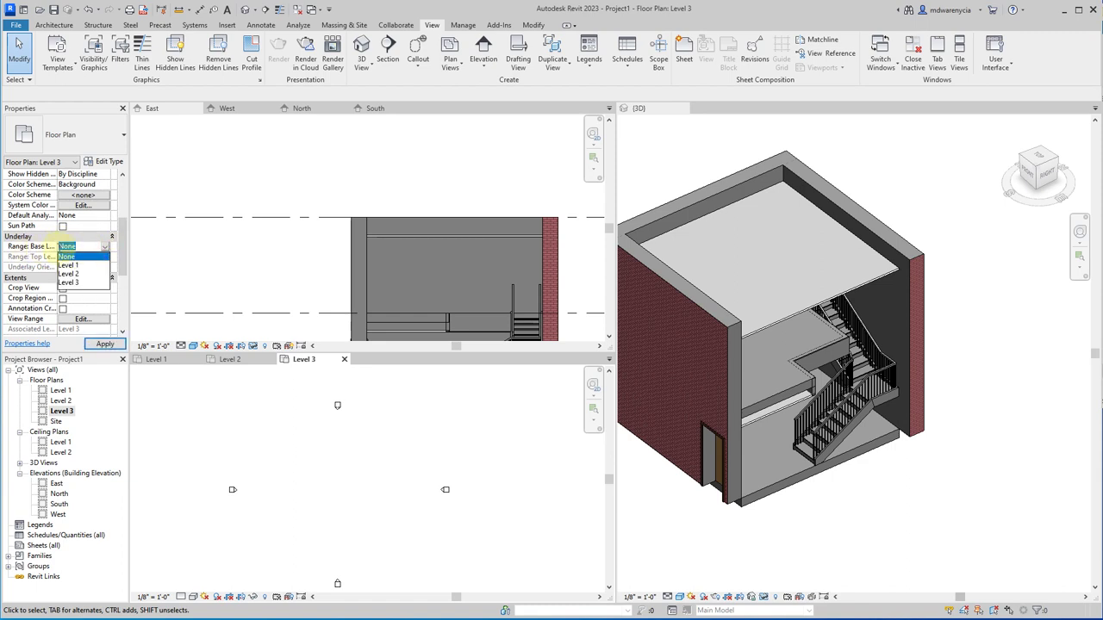
left_click(77, 275)
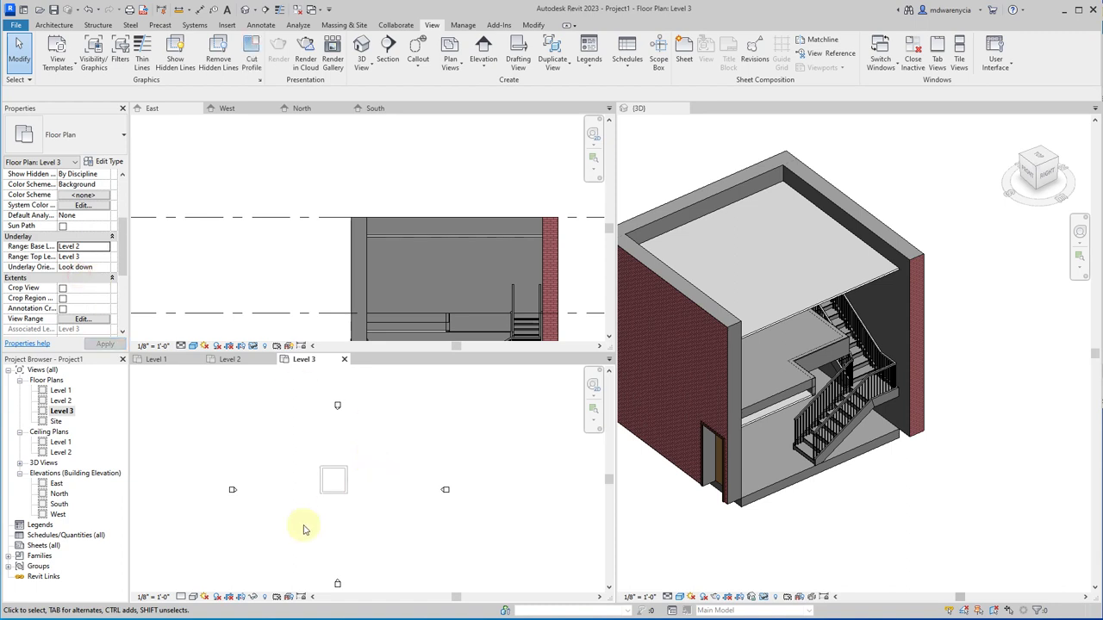
Step: Start a Generic - 12" floor on Level 3 with a rectangular boundary and a boundary offset of -0' 0 5/8"
scroll(314, 509, "up", 5)
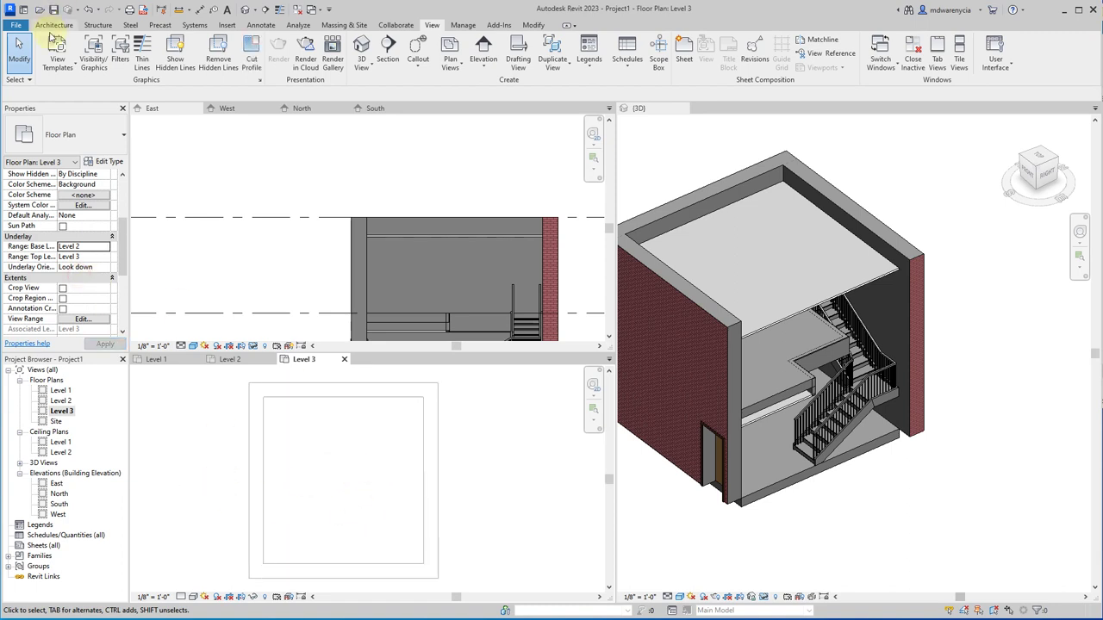
left_click(54, 26)
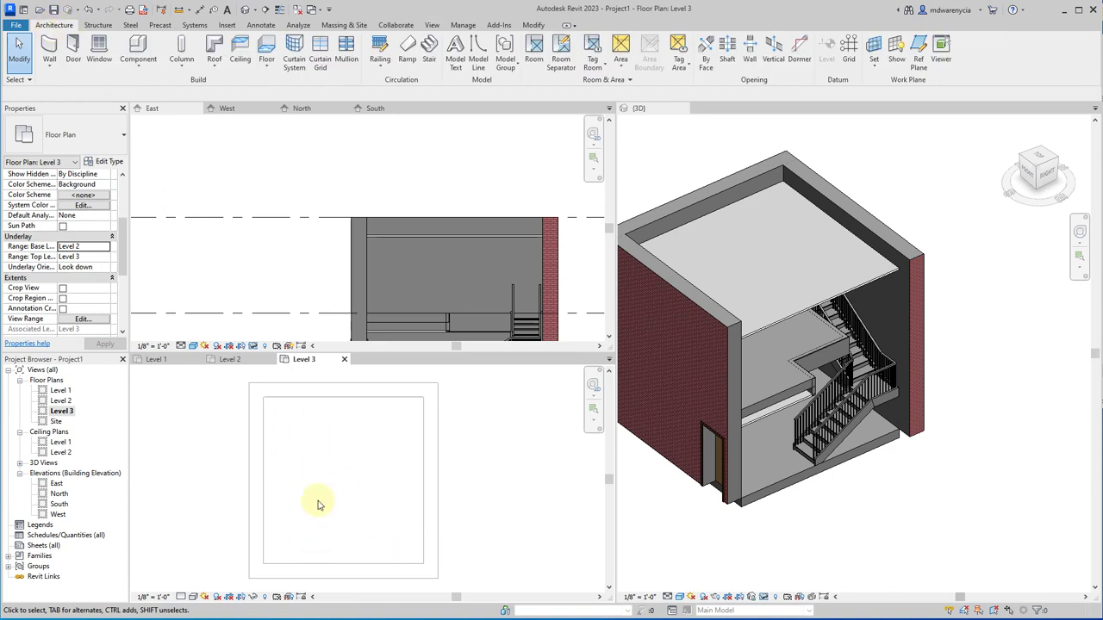
left_click(266, 53)
left_click(593, 42)
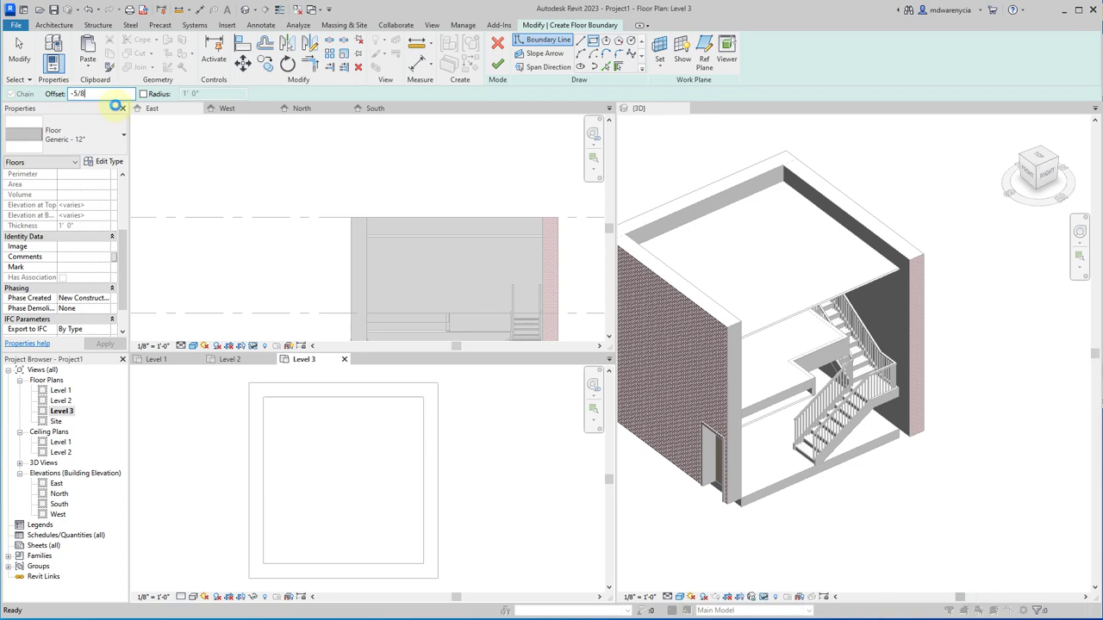
left_click(117, 106)
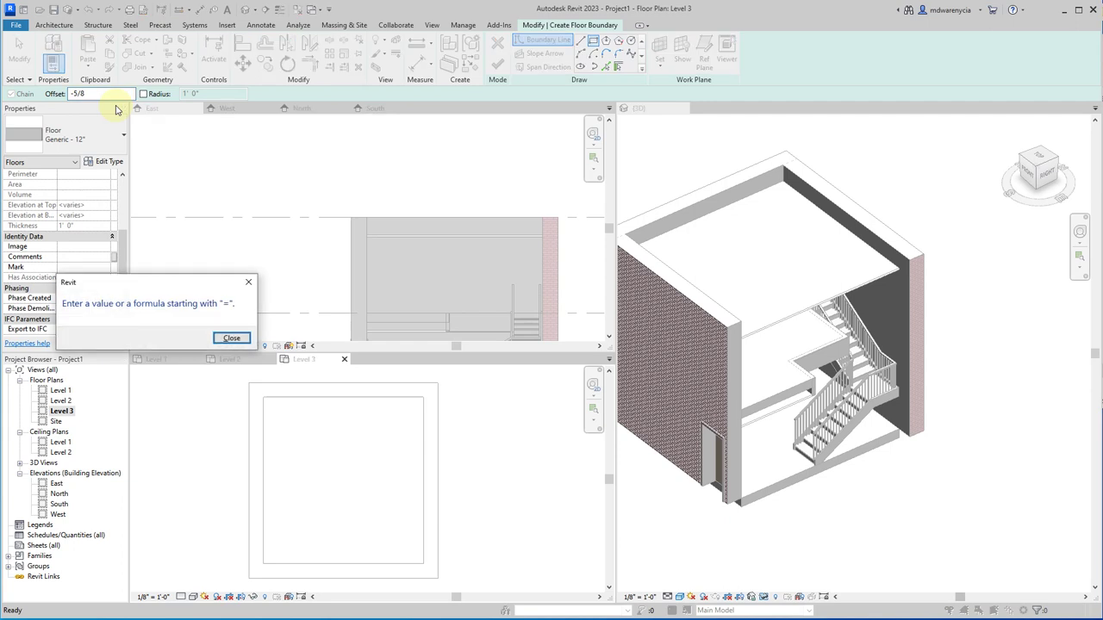
left_click(233, 337)
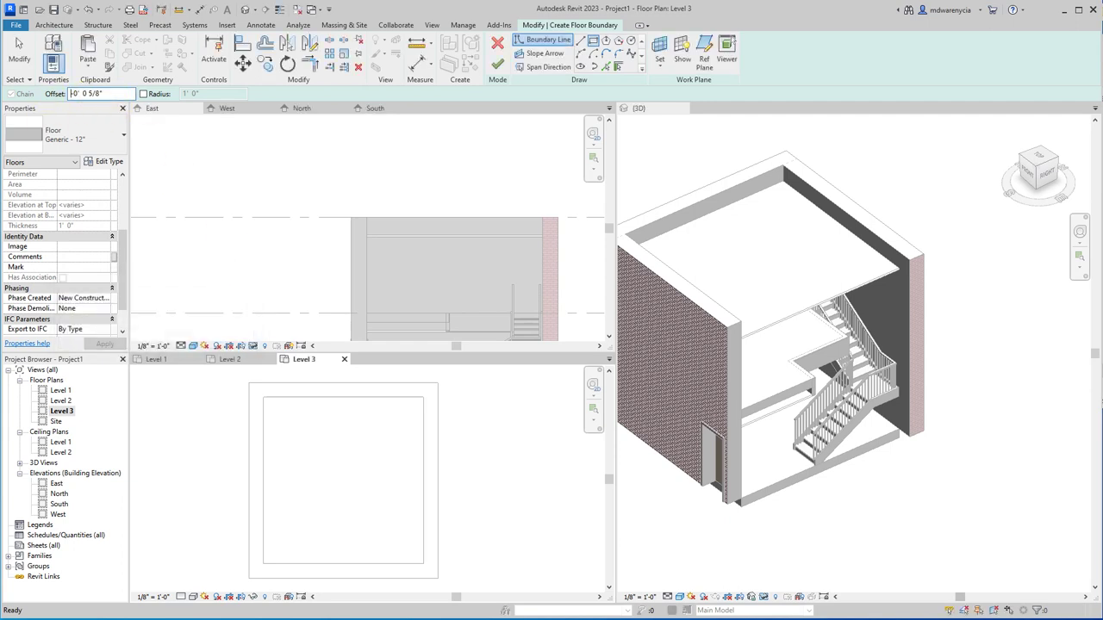
scroll(250, 385, "up", 3)
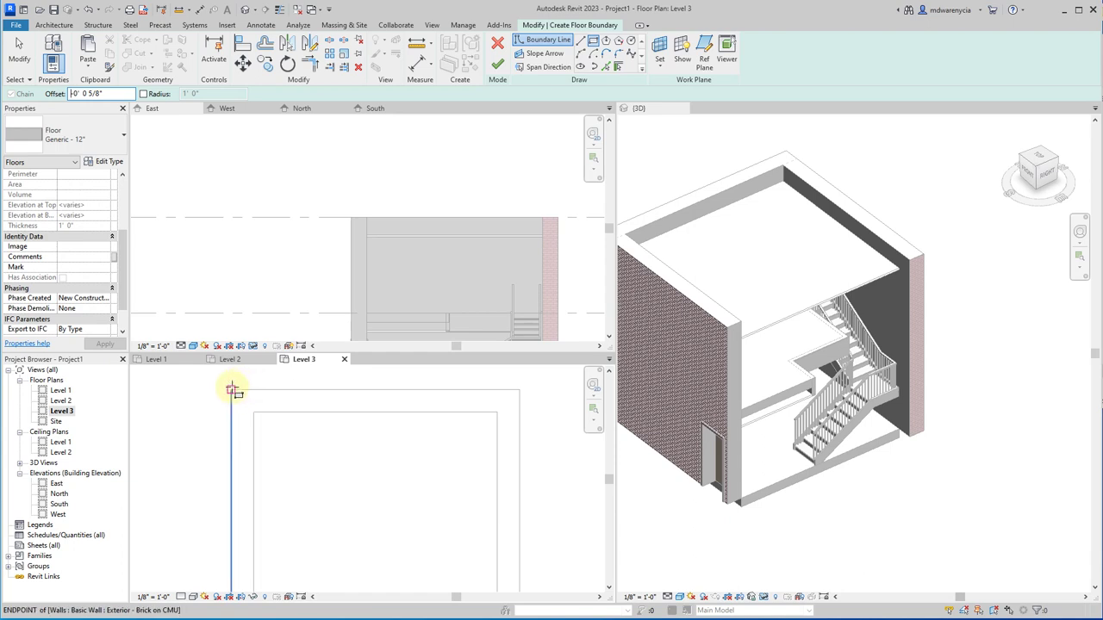
left_click(231, 392)
scroll(237, 394, "up", 5)
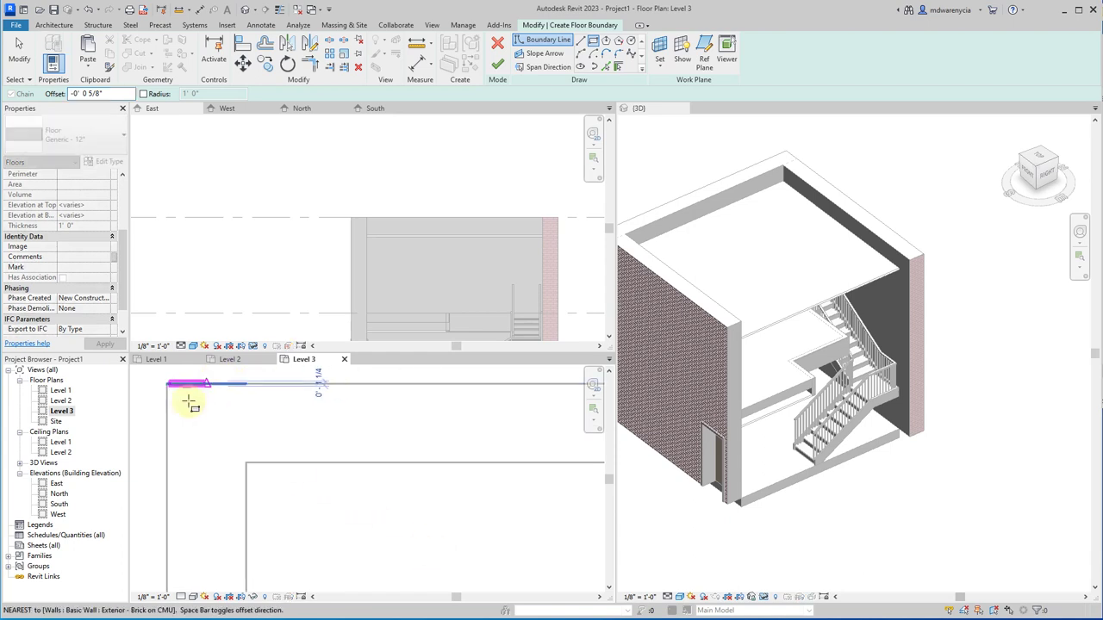
key("Escape")
scroll(241, 397, "down", 5)
scroll(231, 379, "up", 1)
scroll(233, 396, "up", 3)
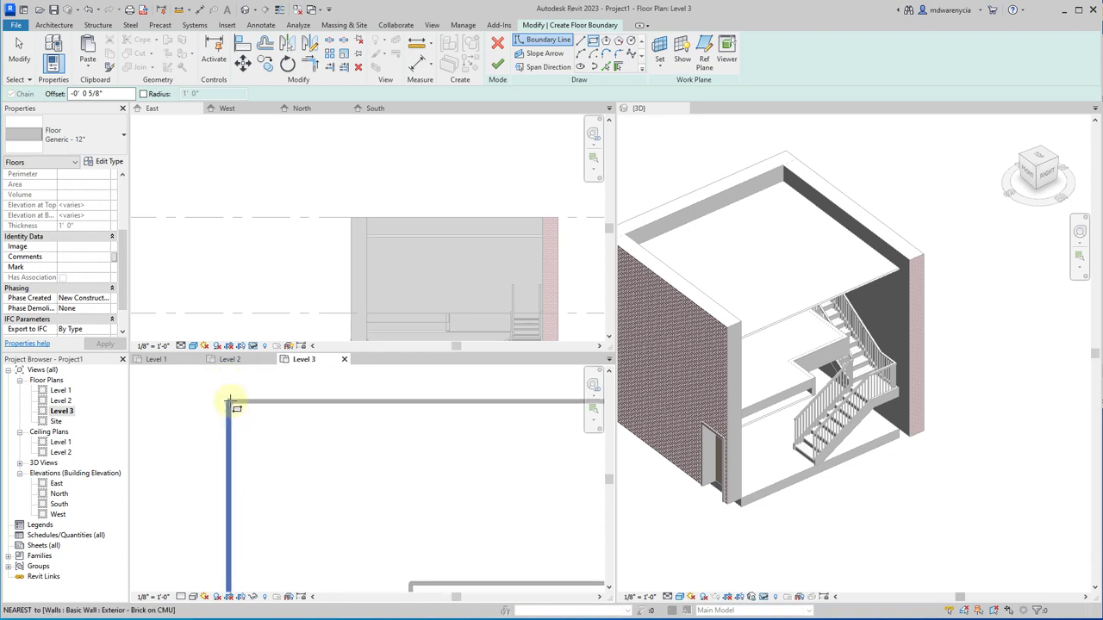
left_click(229, 400)
scroll(237, 409, "up", 1)
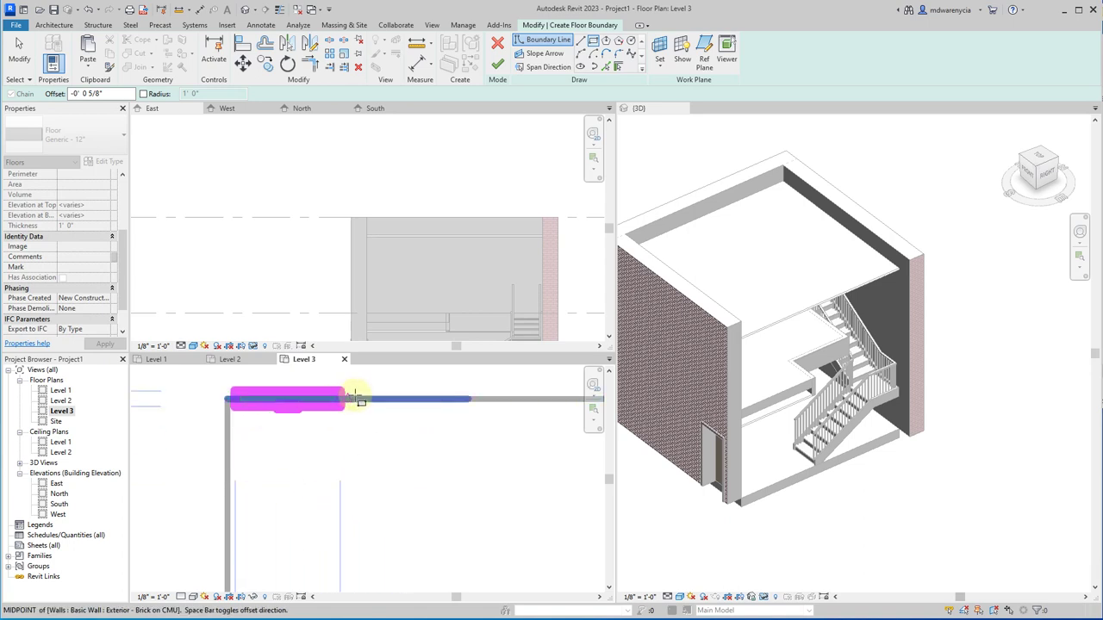
scroll(244, 417, "up", 4)
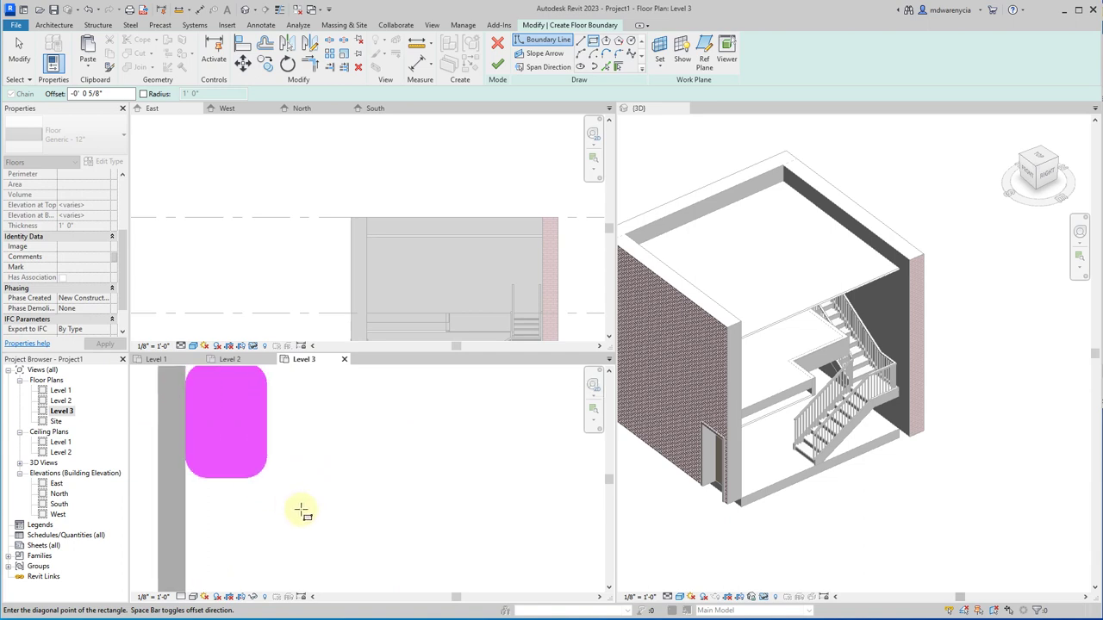
scroll(457, 526, "down", 1)
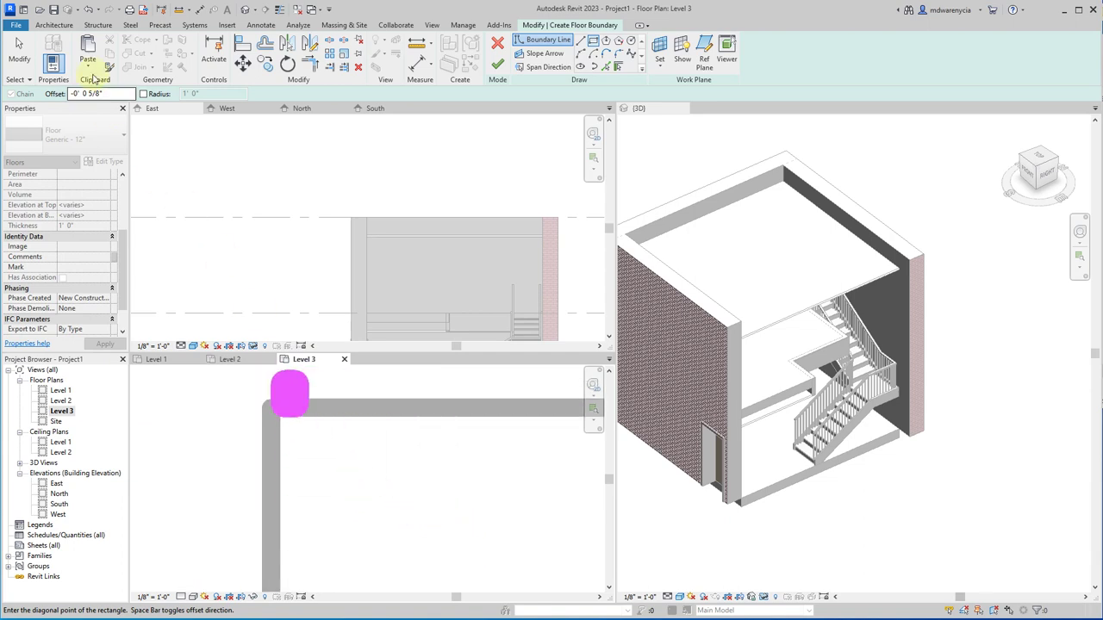
key("Escape")
key("Escape")
left_click_drag(111, 93, 60, 168)
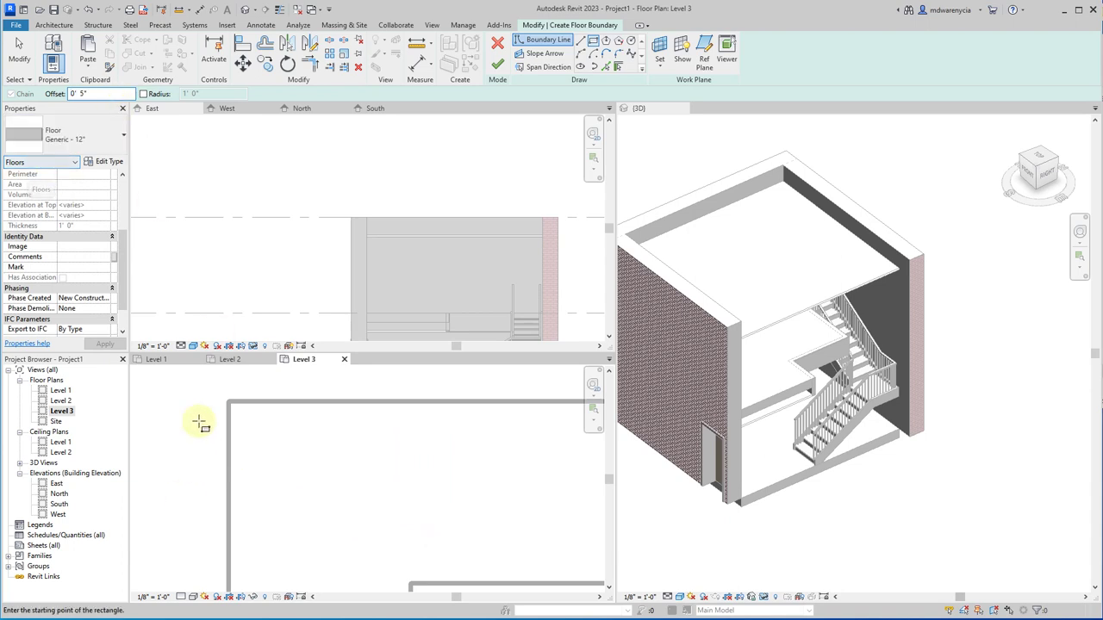
left_click(229, 403)
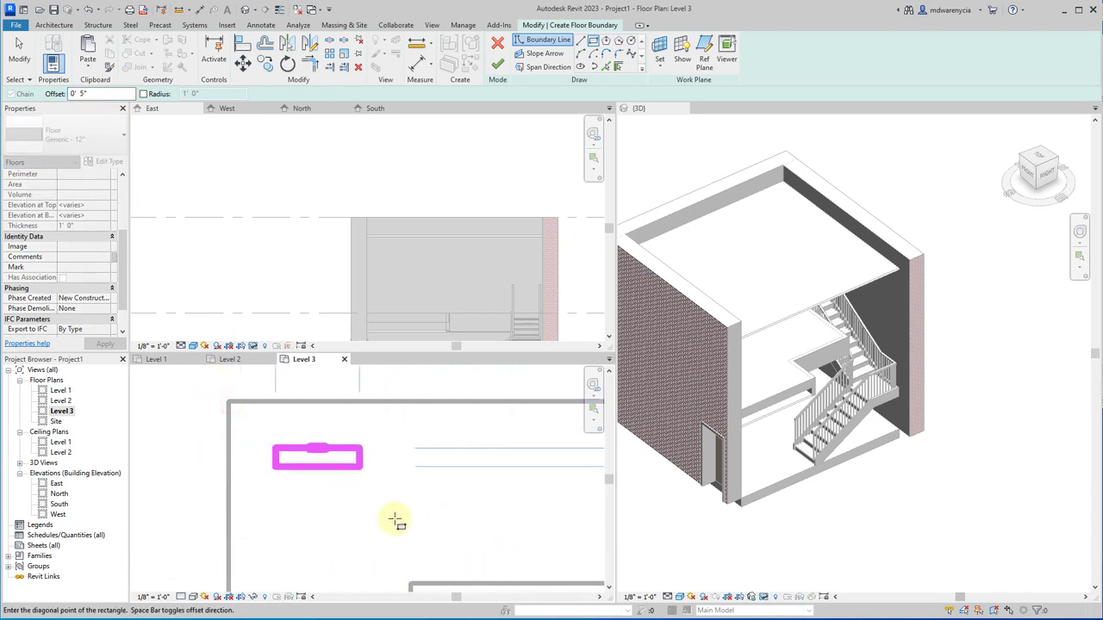
key("Escape")
Step: Set the offset to -0' 0 5/8", sketch the rectangular floor boundary between opposite outer corners of the exterior walls, and finish the floor
left_click(92, 94)
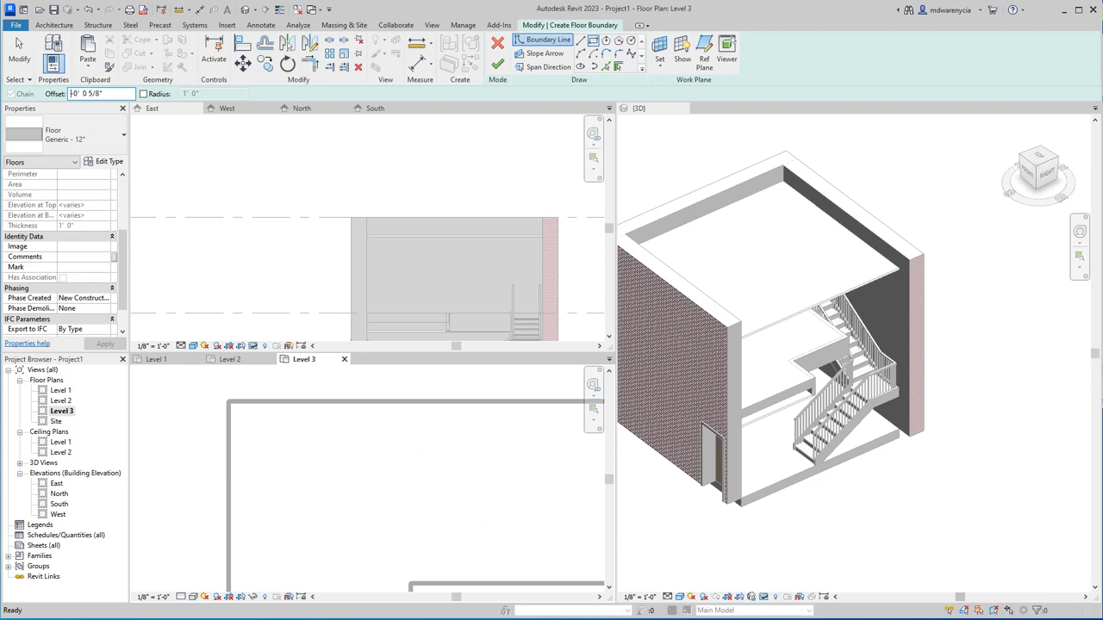
left_click(228, 399)
scroll(233, 454, "down", 3)
scroll(285, 517, "up", 4)
scroll(308, 454, "up", 2)
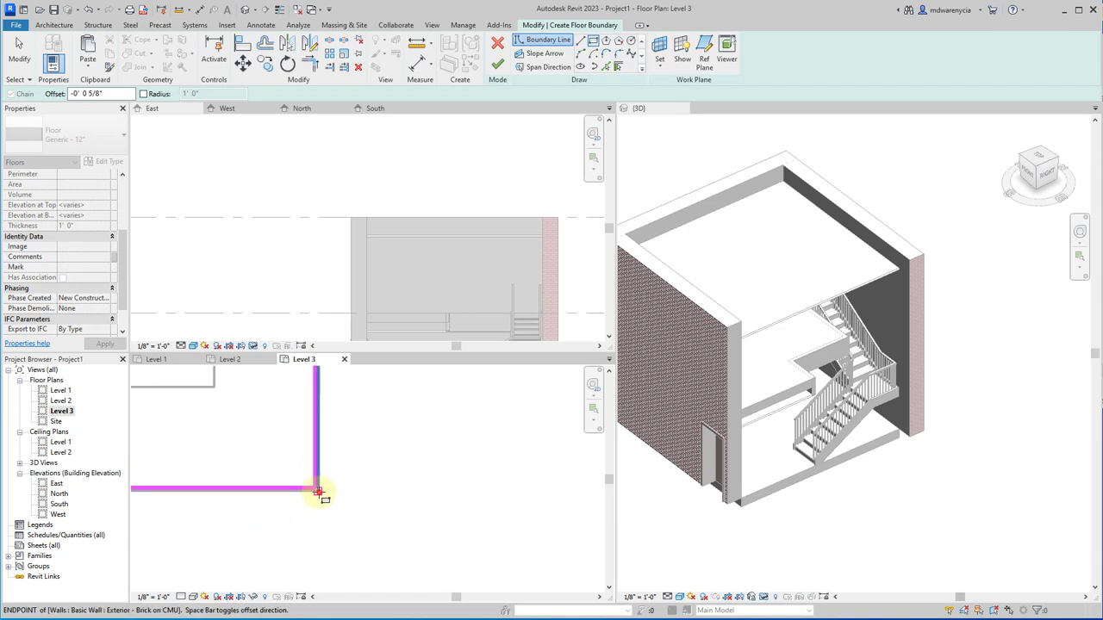
left_click(318, 492)
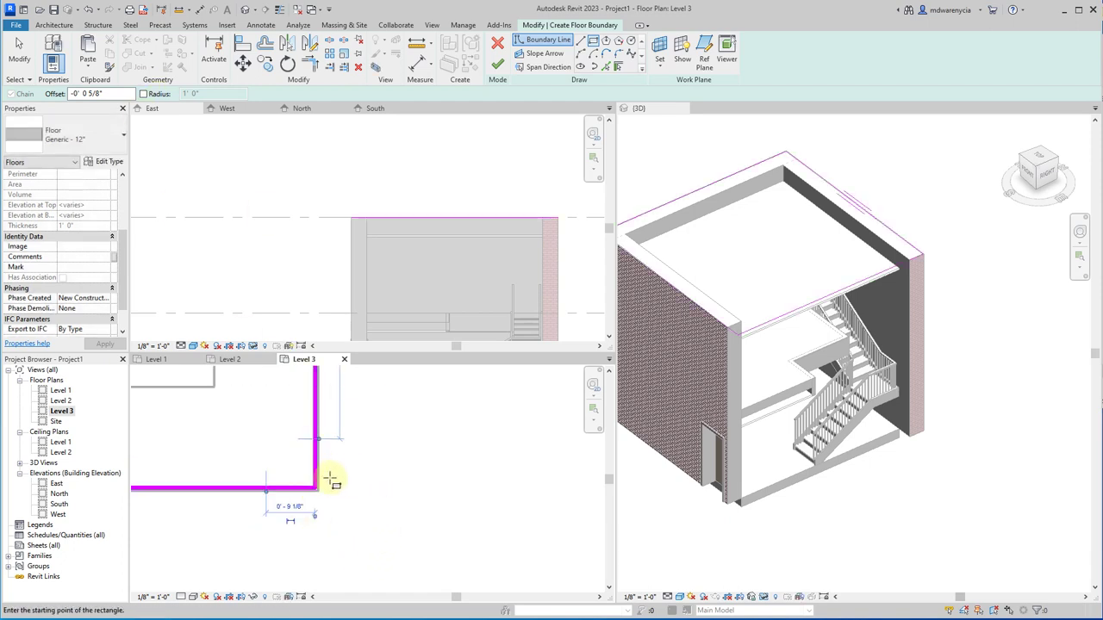
left_click(493, 65)
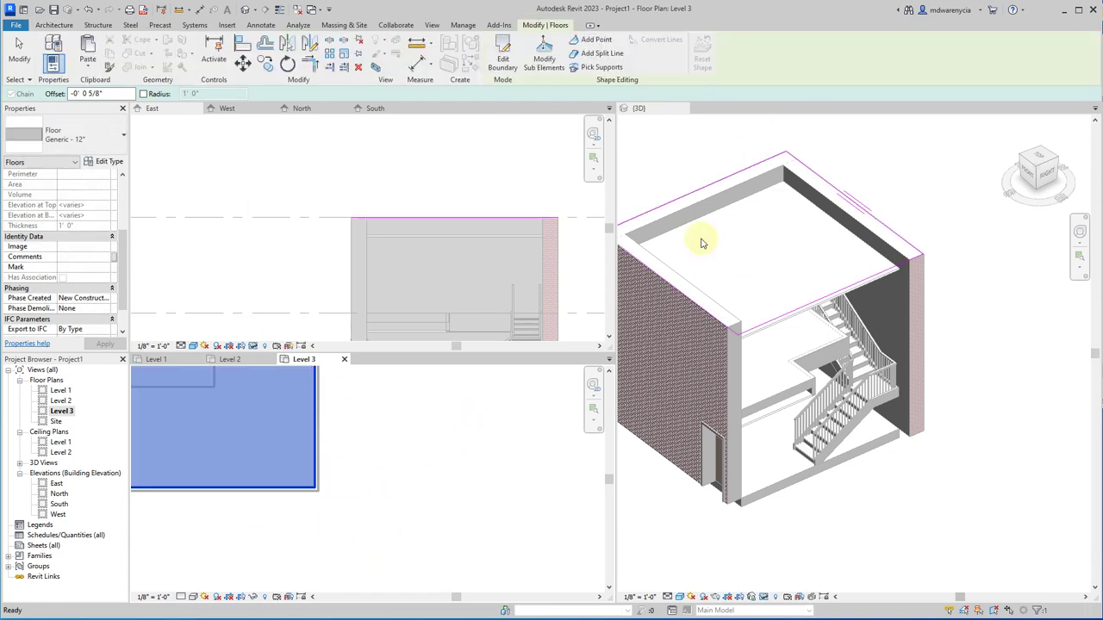
left_click(715, 554)
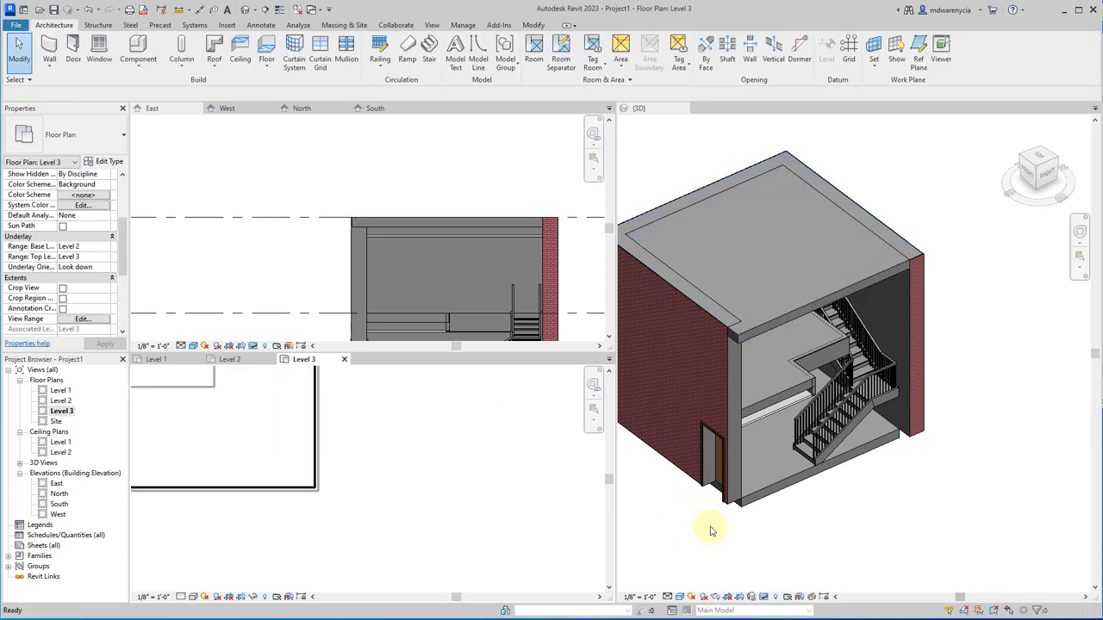
Step: Check how the exterior wall meets the Level 3 floor and reset the temporary hide/isolate in the 3D view
scroll(753, 338, "up", 6)
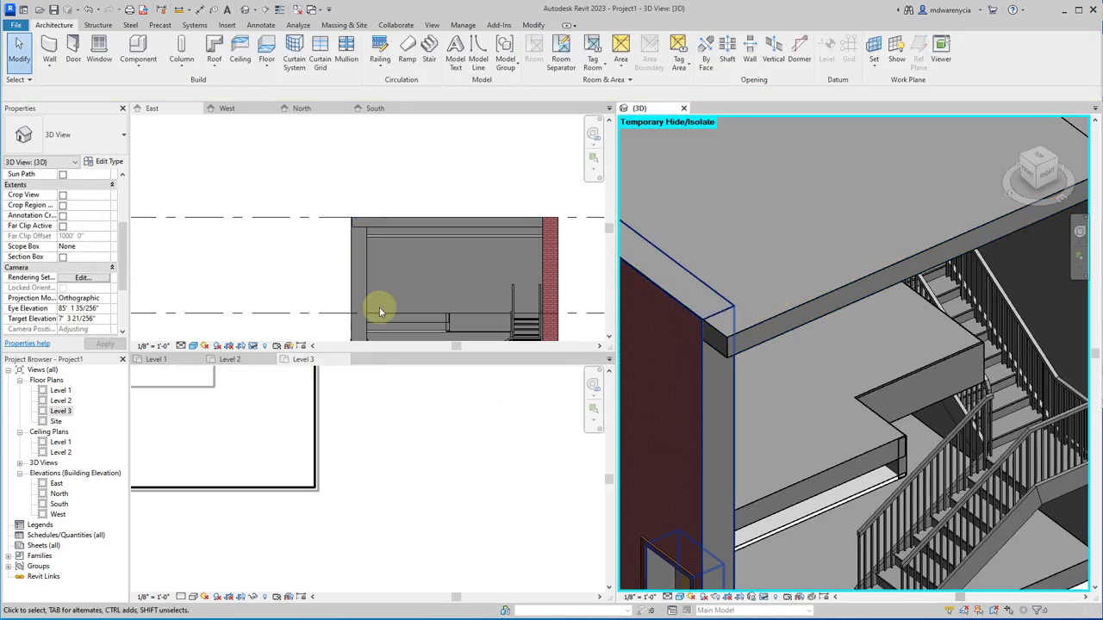
left_click(700, 368)
scroll(699, 368, "down", 5)
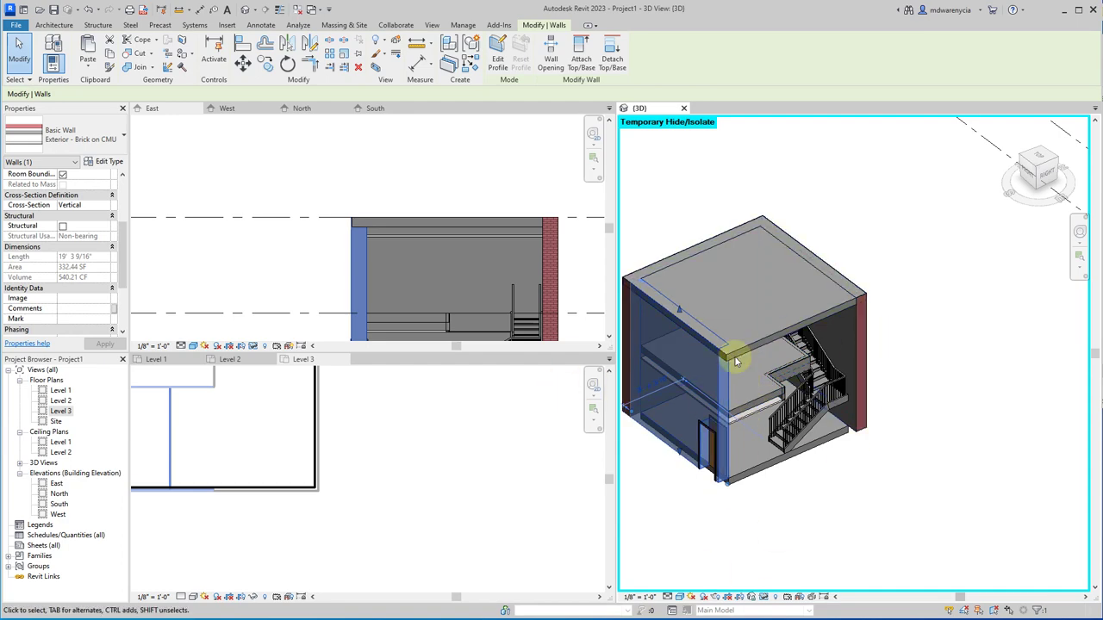
middle_click_drag(823, 506, 776, 398, "shift")
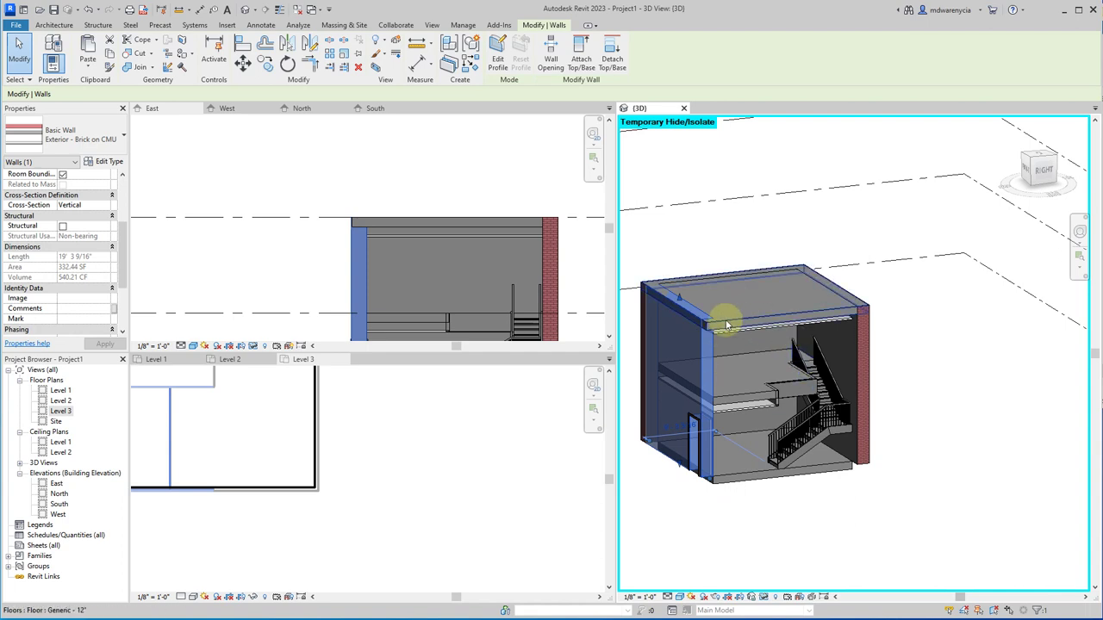
left_click(762, 523)
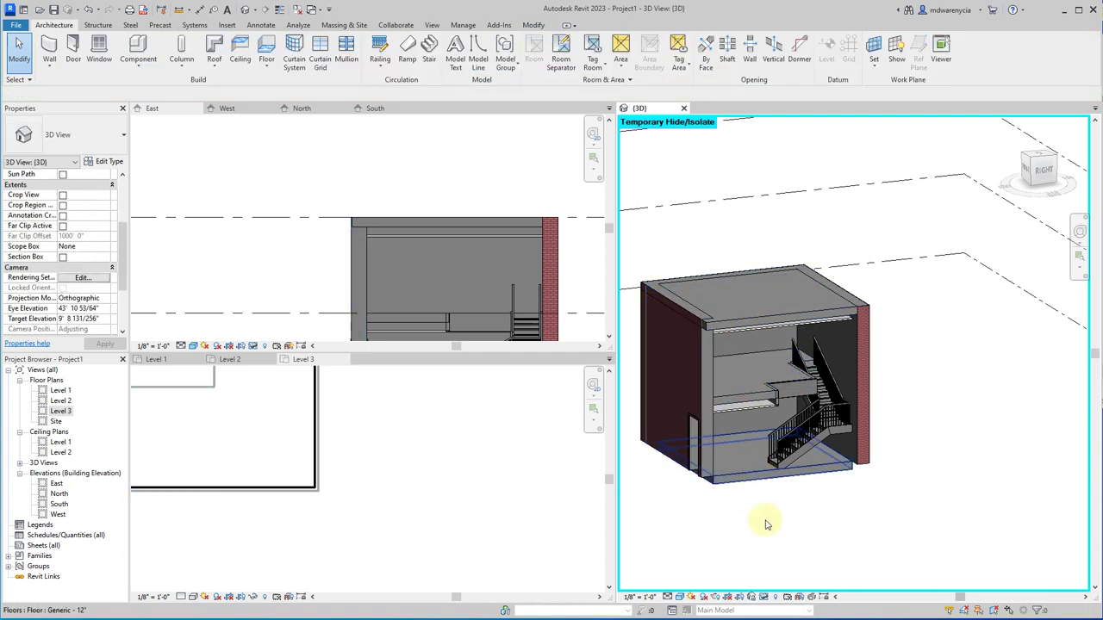
left_click(764, 597)
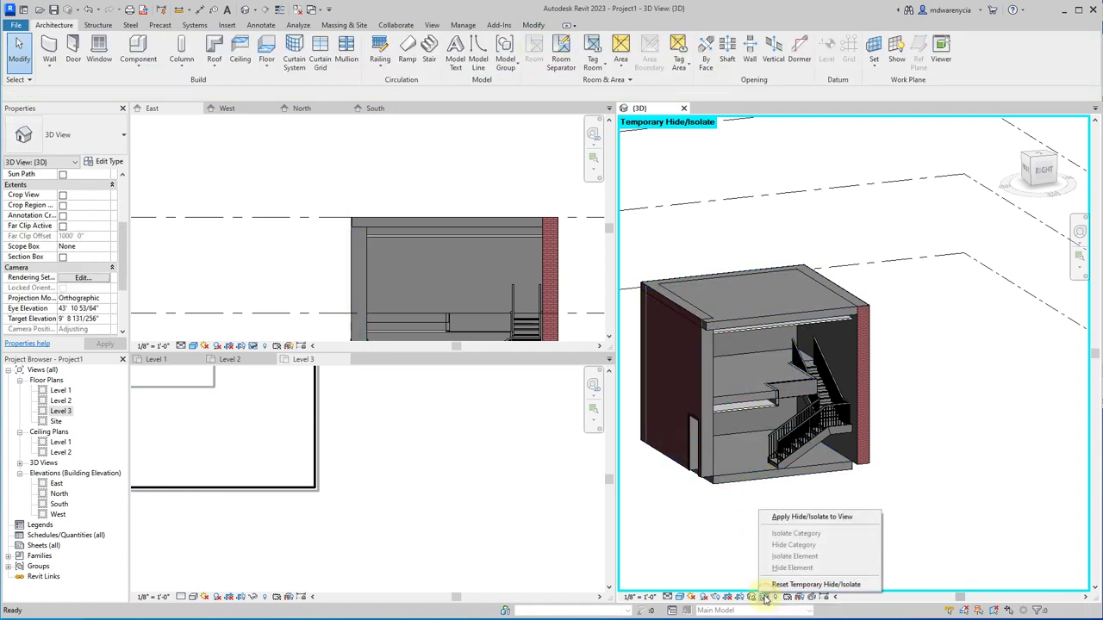
left_click(826, 588)
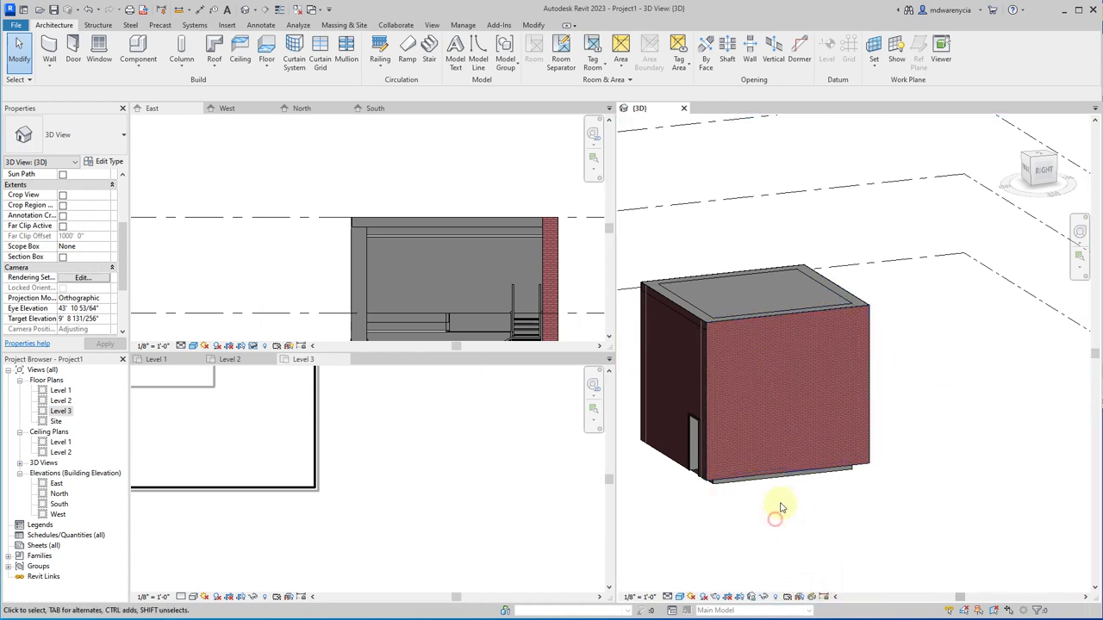
Step: Constrain the tops of all four Brick on CMU exterior walls up to Level 3 with a top offset of -0' 0 1/2"
scroll(753, 286, "up", 3)
scroll(673, 312, "up", 3)
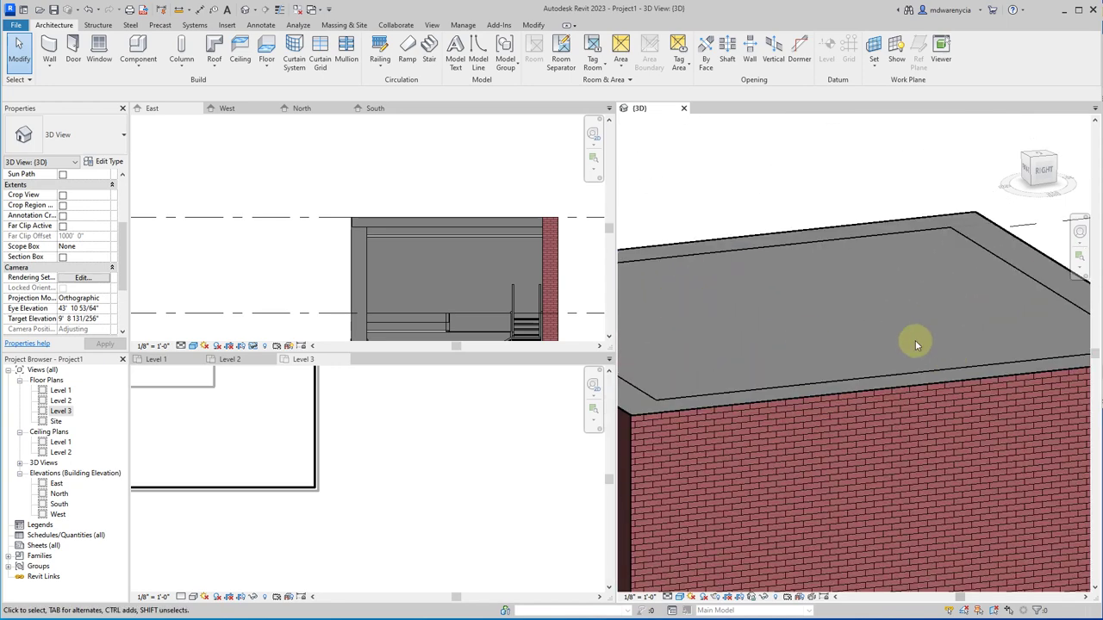
scroll(867, 348, "down", 1)
left_click(660, 374)
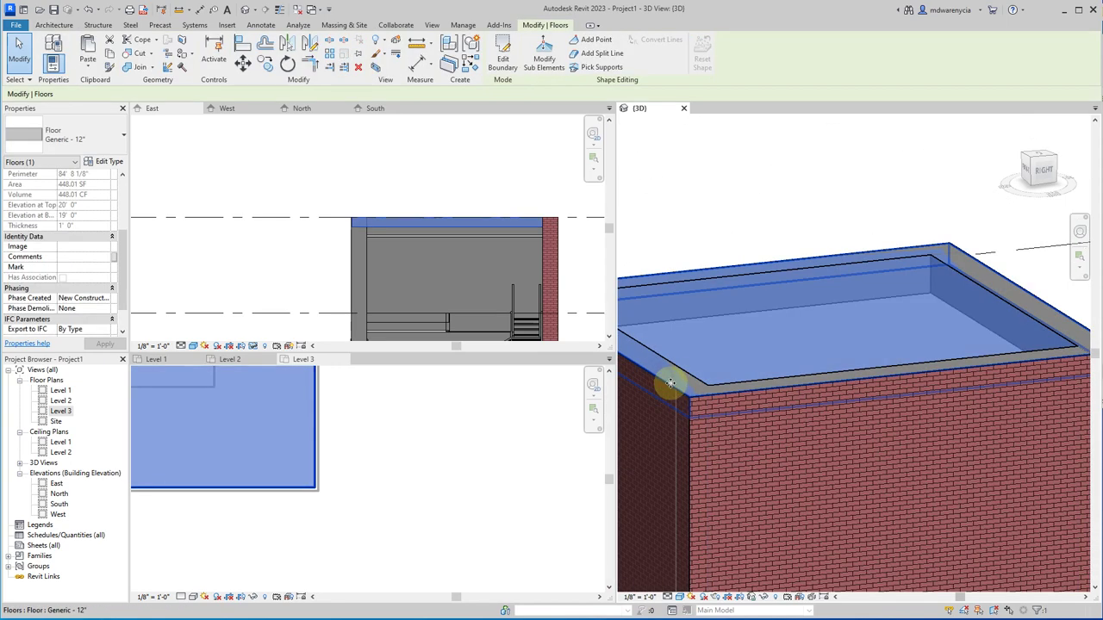
left_click(691, 446)
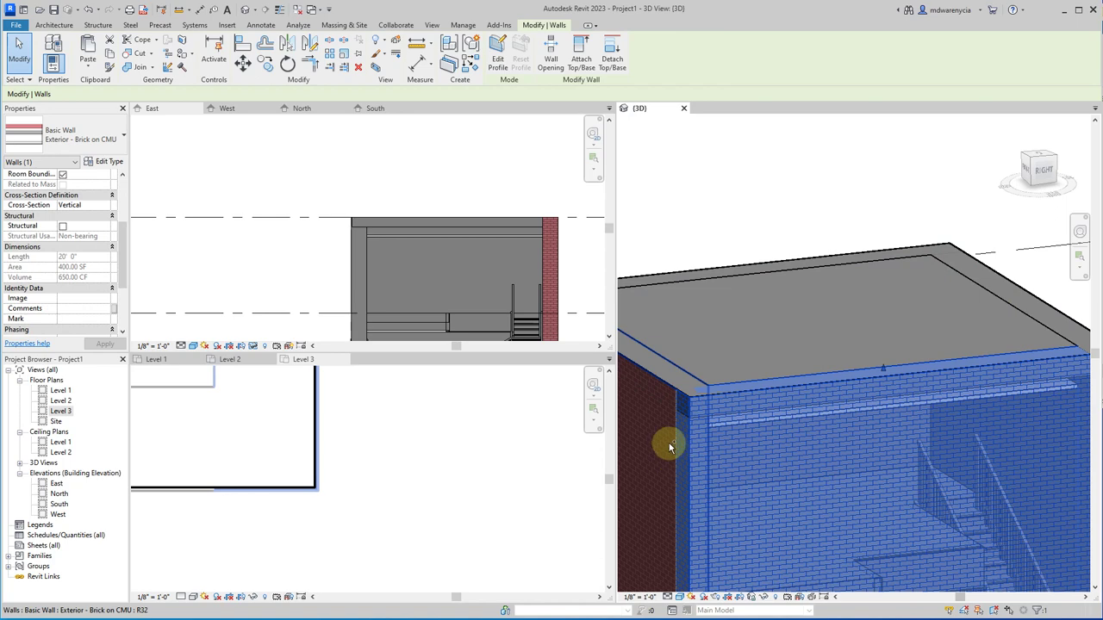
left_click(670, 446, "ctrl")
middle_click_drag(842, 423, 700, 433, "shift")
left_click(710, 428, "ctrl")
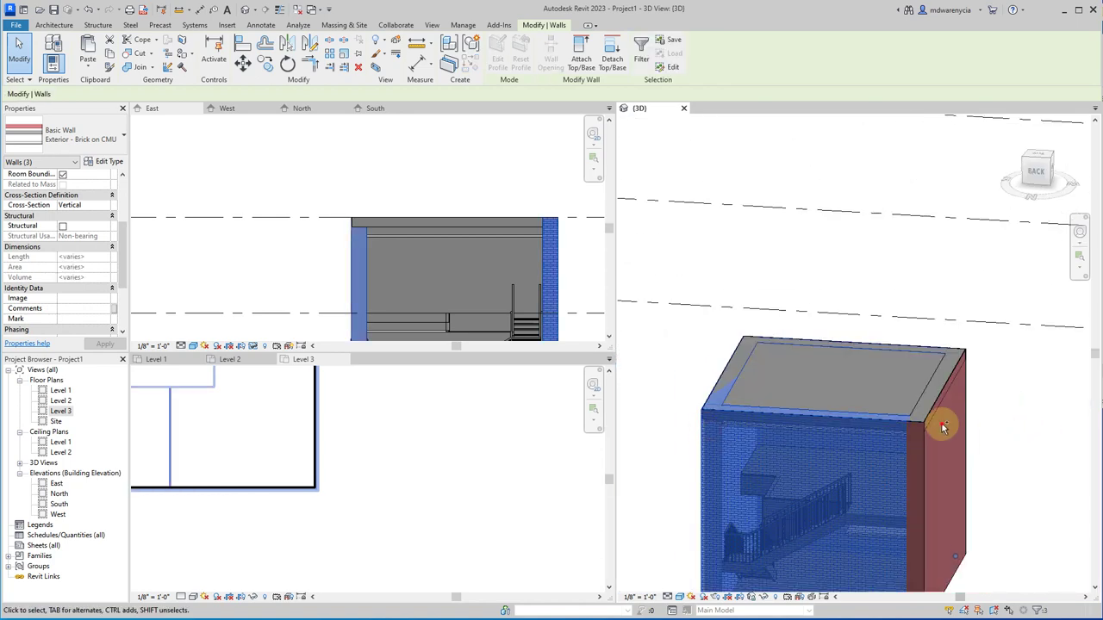
left_click(957, 415, "ctrl")
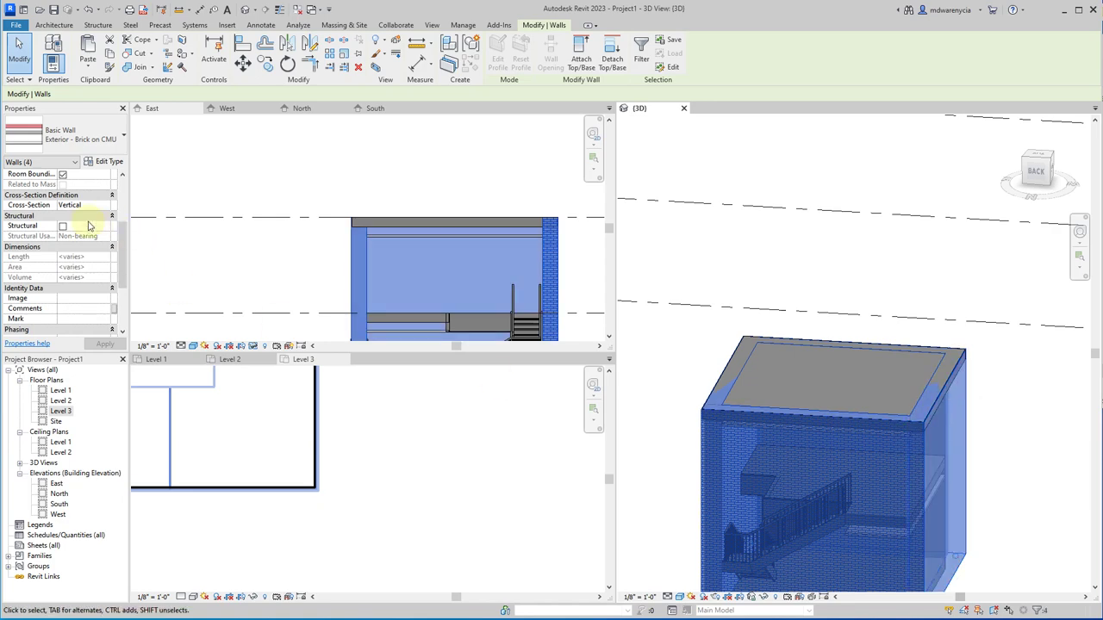
scroll(73, 204, "up", 3)
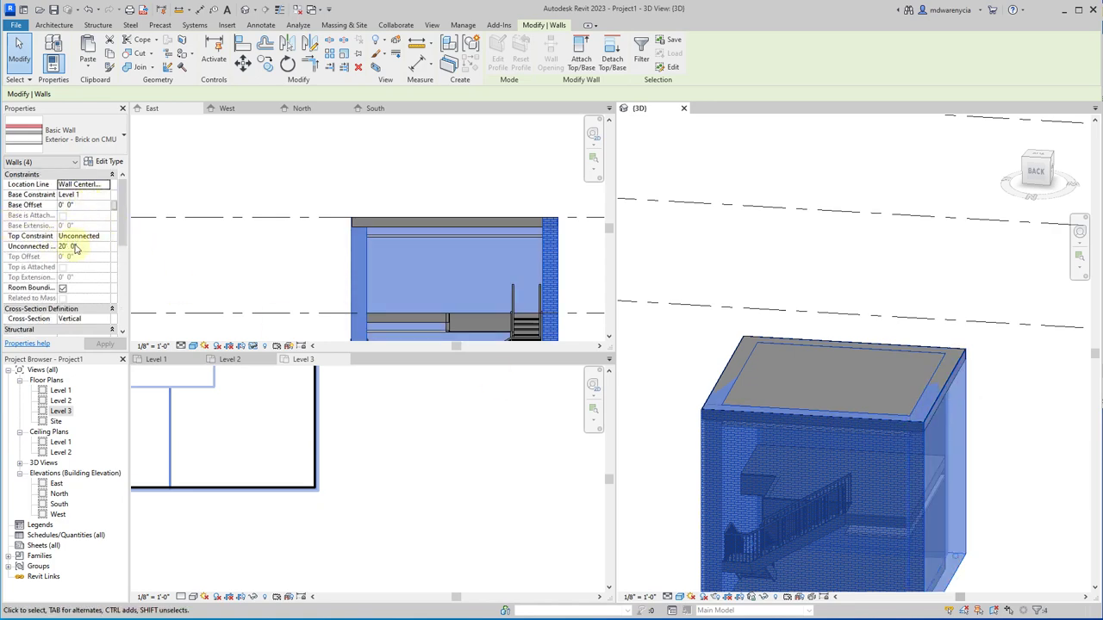
left_click(95, 236)
left_click(105, 237)
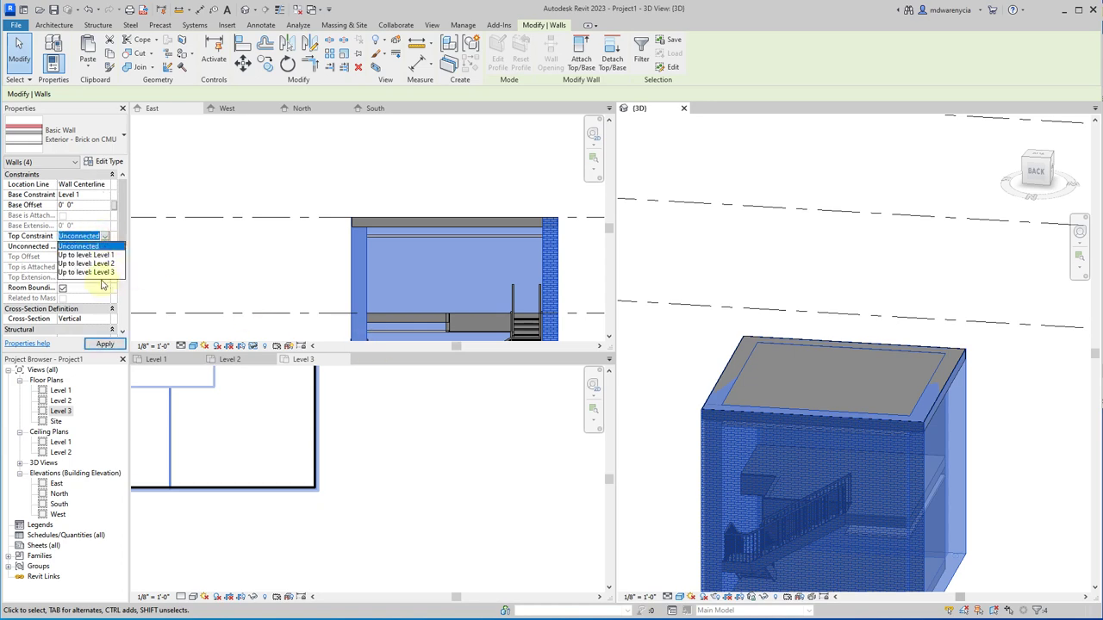
left_click(84, 272)
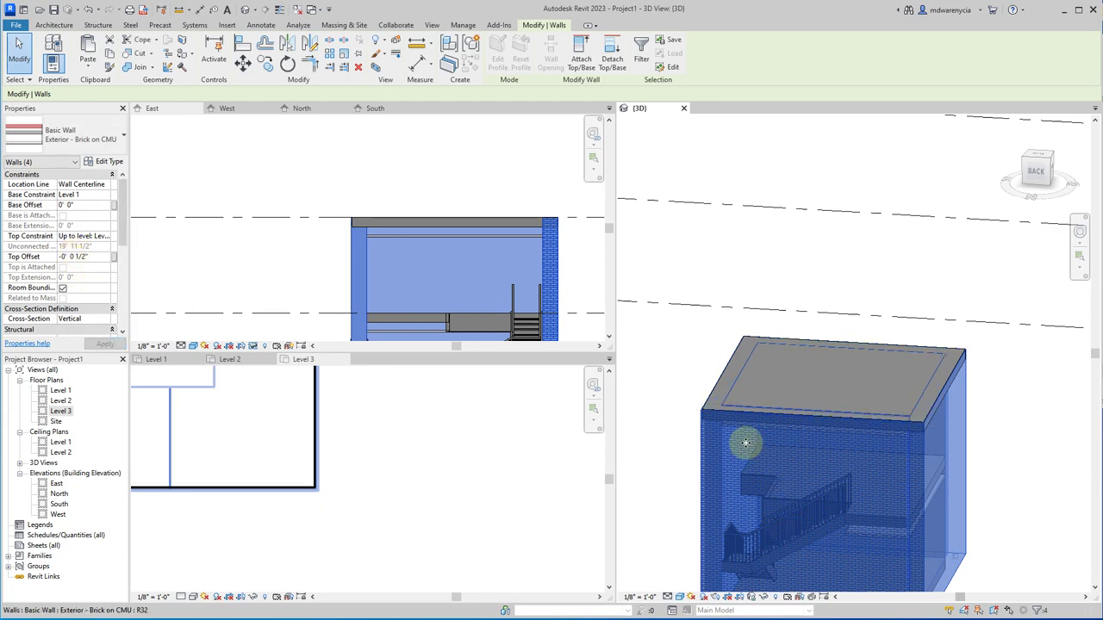
Step: Examine in 3D the edge where the exterior wall tops meet the Level 3 floor, and clear the wall selection
scroll(705, 405, "up", 5)
left_click(647, 270)
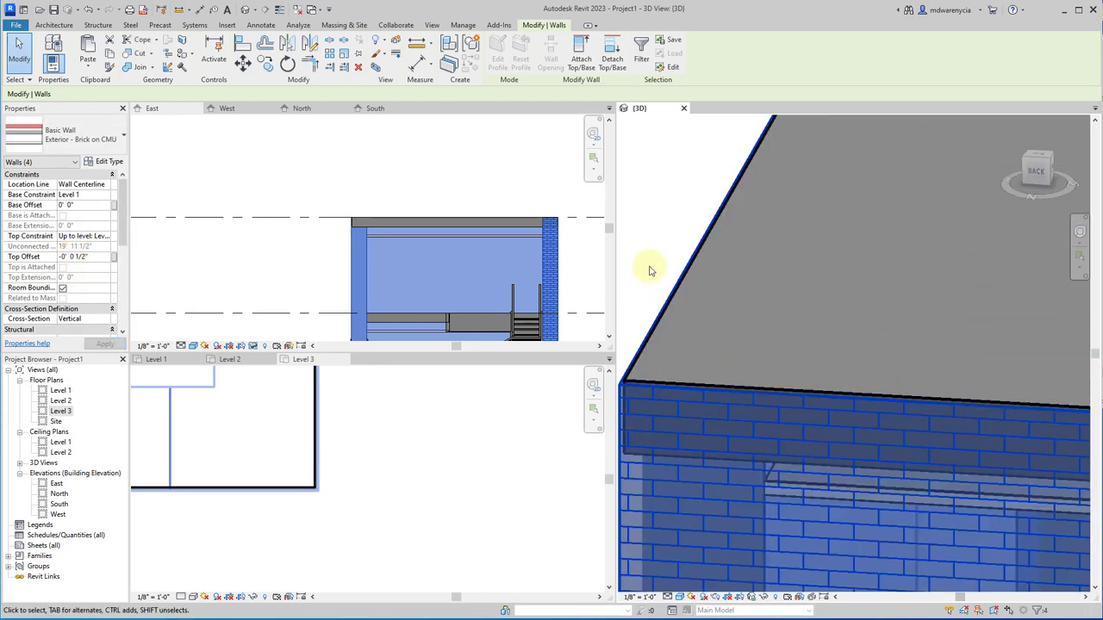
scroll(719, 382, "down", 4)
left_click(708, 435)
scroll(746, 423, "down", 5)
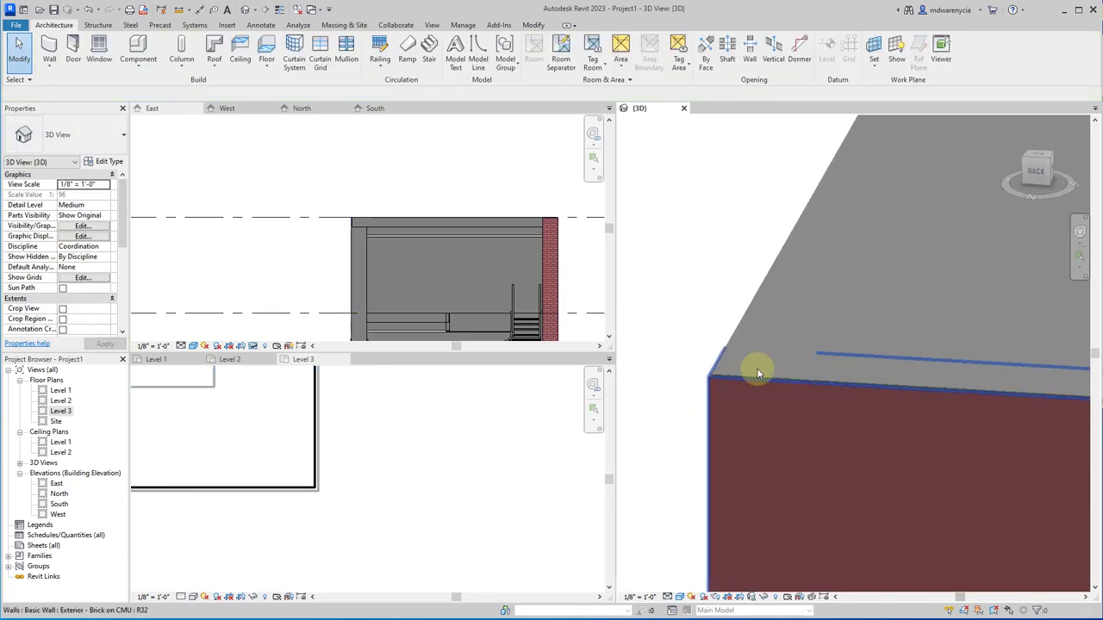
scroll(740, 396, "down", 3)
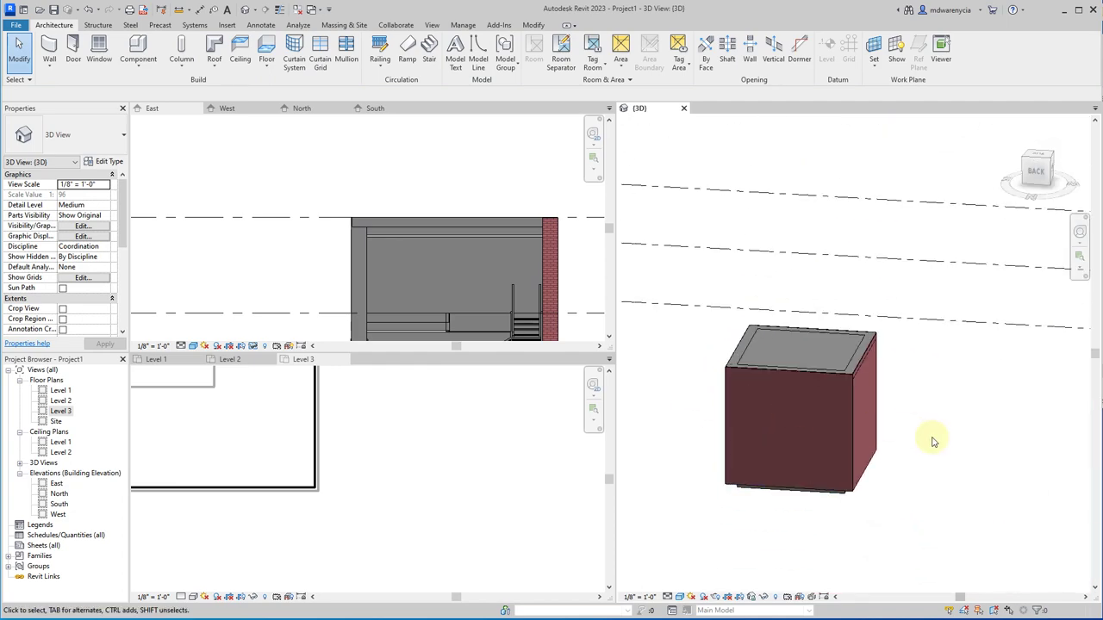
Step: Examine in 3D from several sides how the Level 3 floor sits on the exterior brick wall tops
middle_click_drag(899, 480, 784, 409, "shift")
scroll(784, 409, "up", 5)
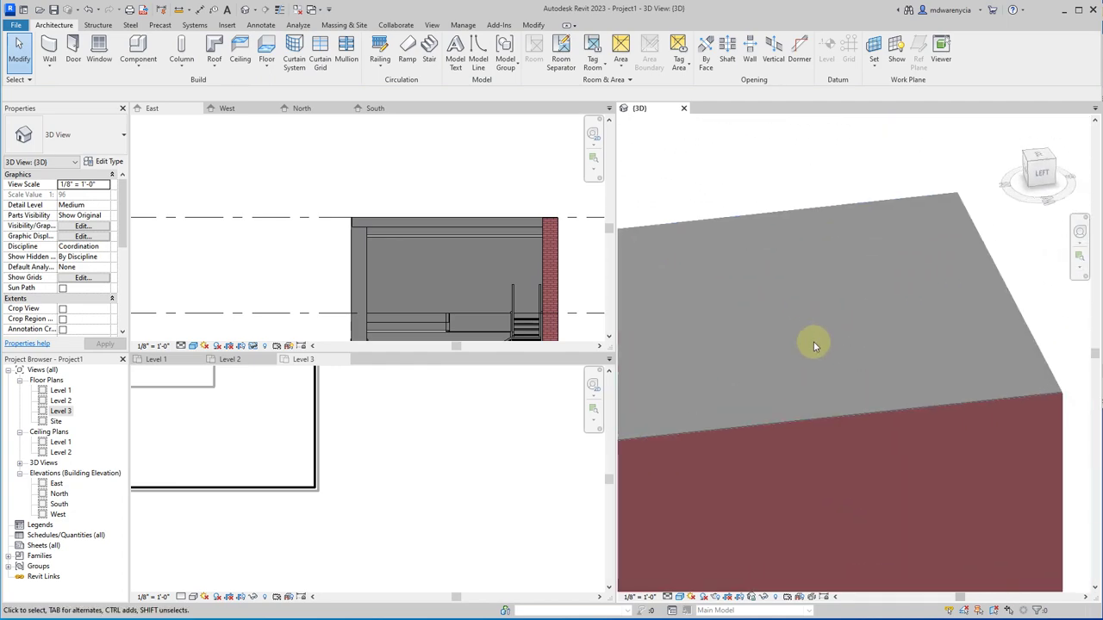
scroll(920, 380, "up", 3)
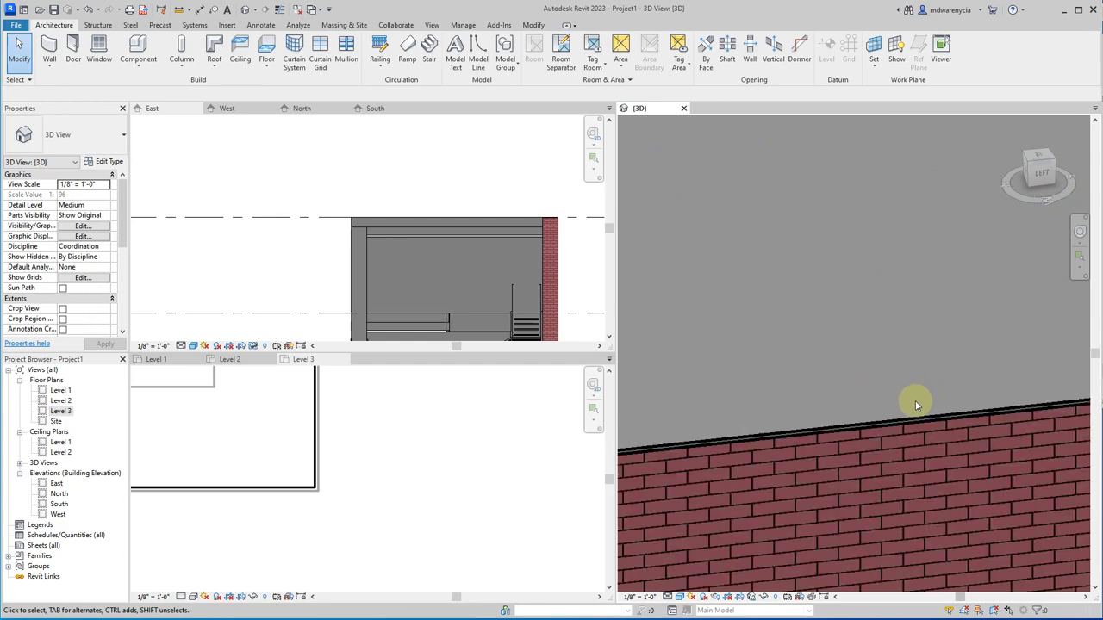
scroll(915, 399, "down", 5)
middle_click_drag(775, 521, 874, 338, "shift")
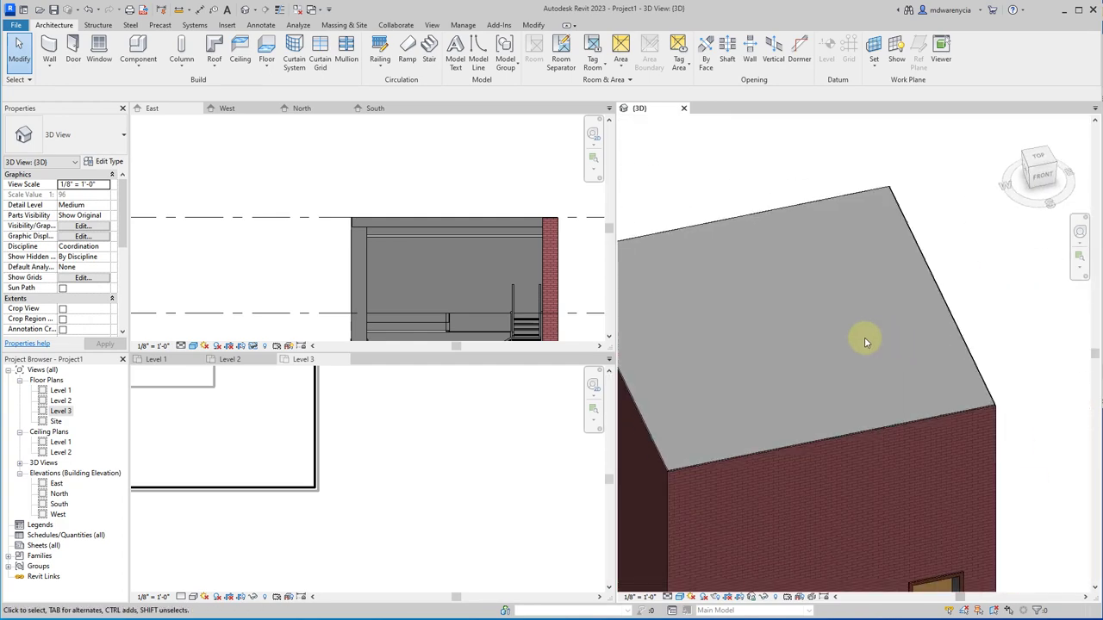
scroll(849, 336, "down", 2)
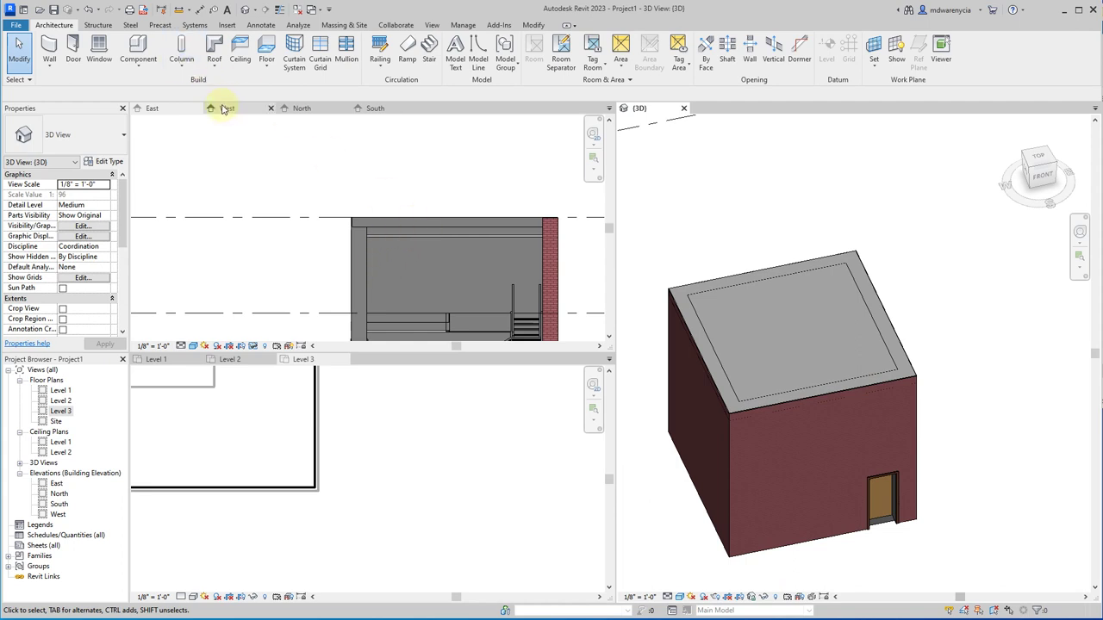
Step: Open the Level 2 floor plan
scroll(259, 429, "down", 2)
scroll(266, 429, "down", 1)
middle_click_drag(269, 425, 453, 510)
scroll(415, 484, "down", 2)
scroll(381, 470, "down", 2)
scroll(333, 445, "up", 2)
left_click(227, 359)
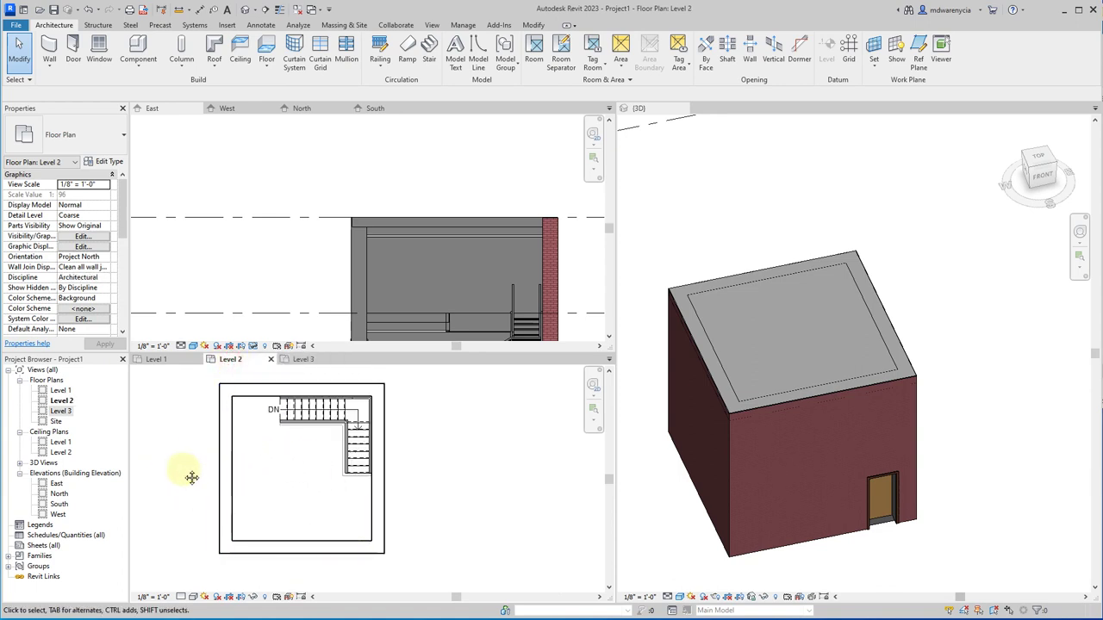
middle_click_drag(184, 468, 260, 475)
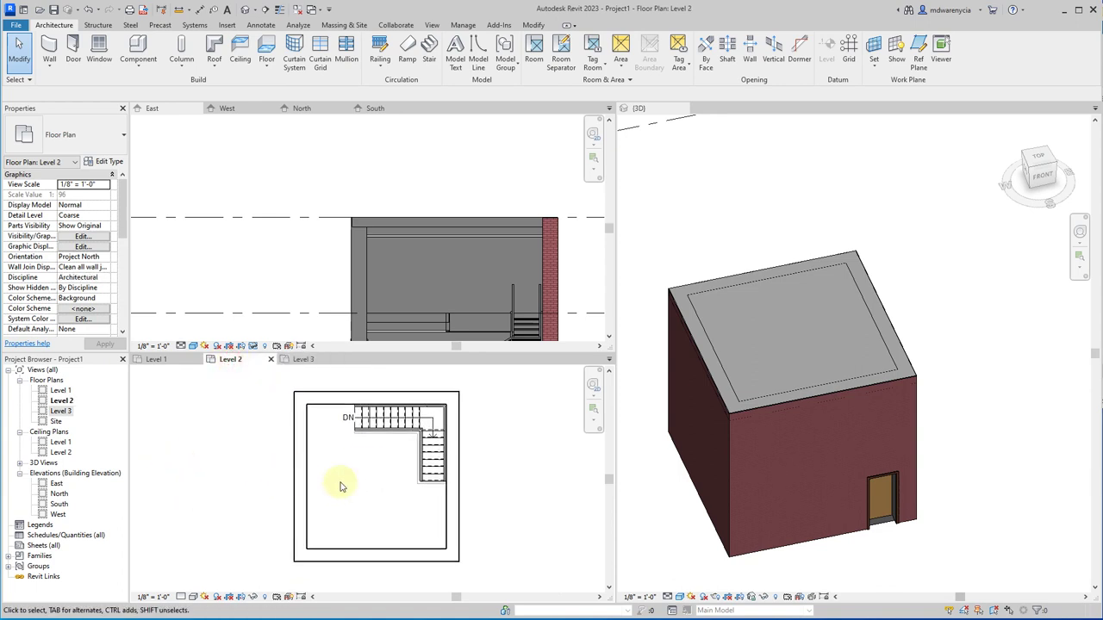
left_click(73, 52)
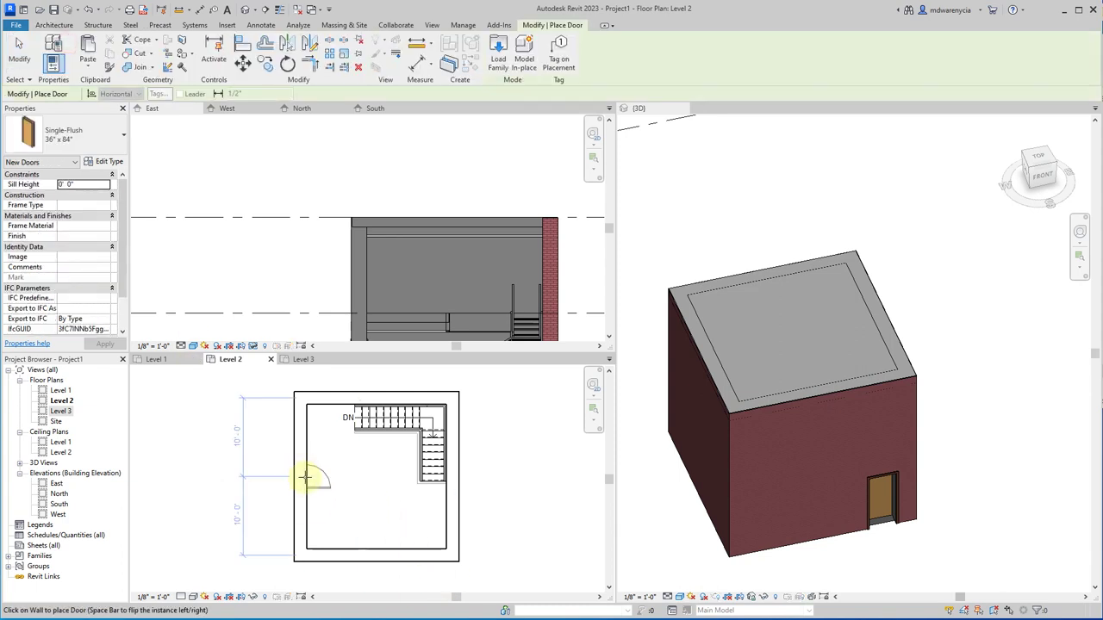
left_click(83, 139)
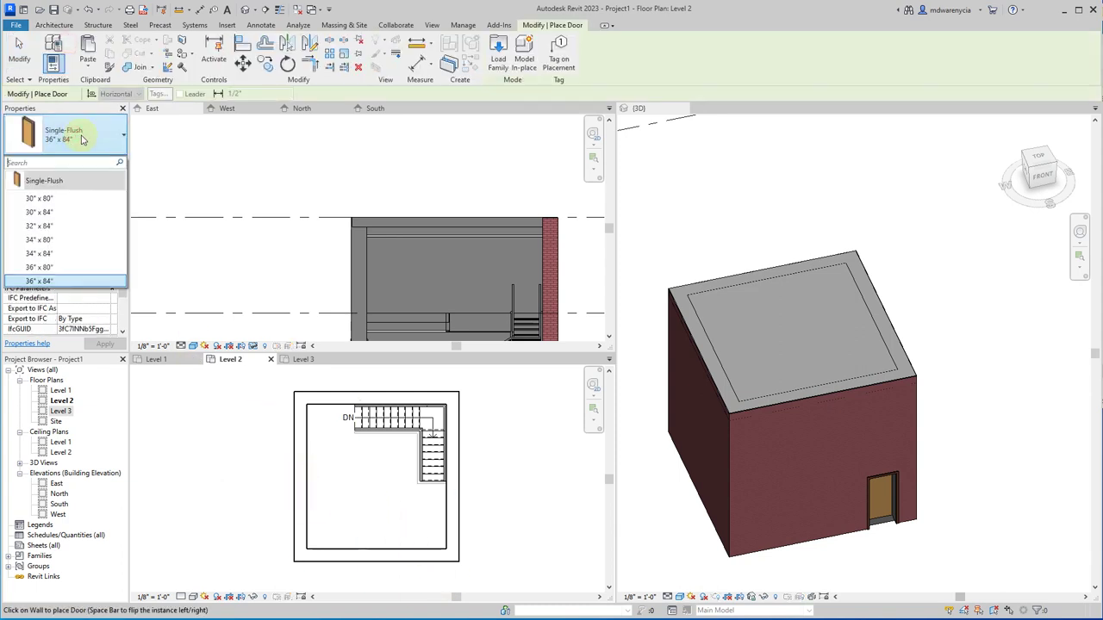
key("Escape")
key("Escape")
Step: Start the Door command and browse the Load Family library folders for other door families, leaving without loading any
left_click(72, 45)
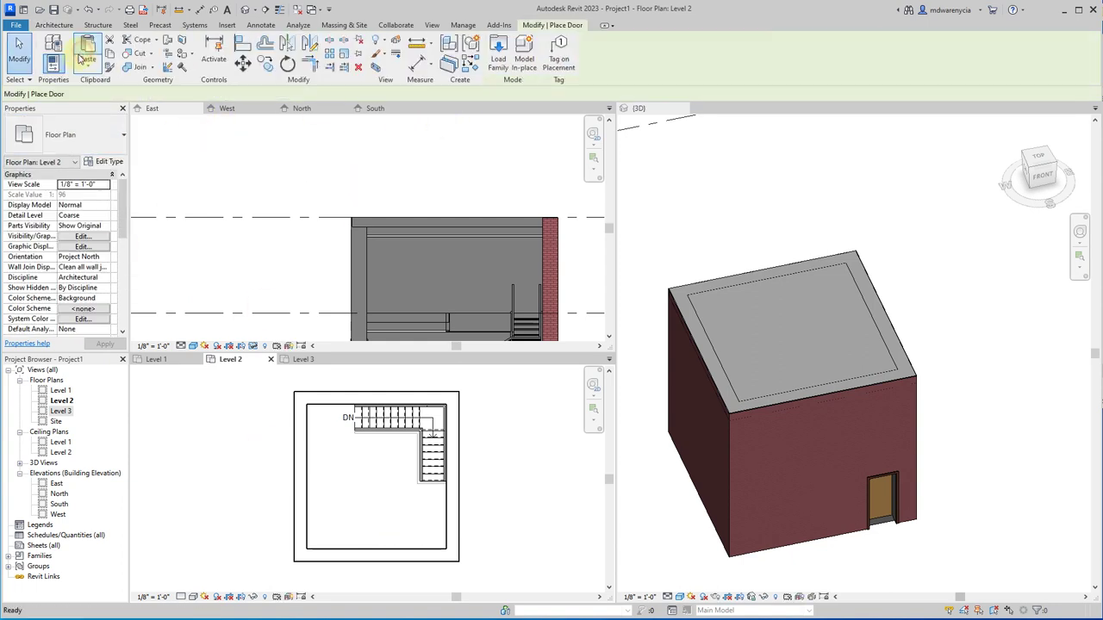
left_click(500, 53)
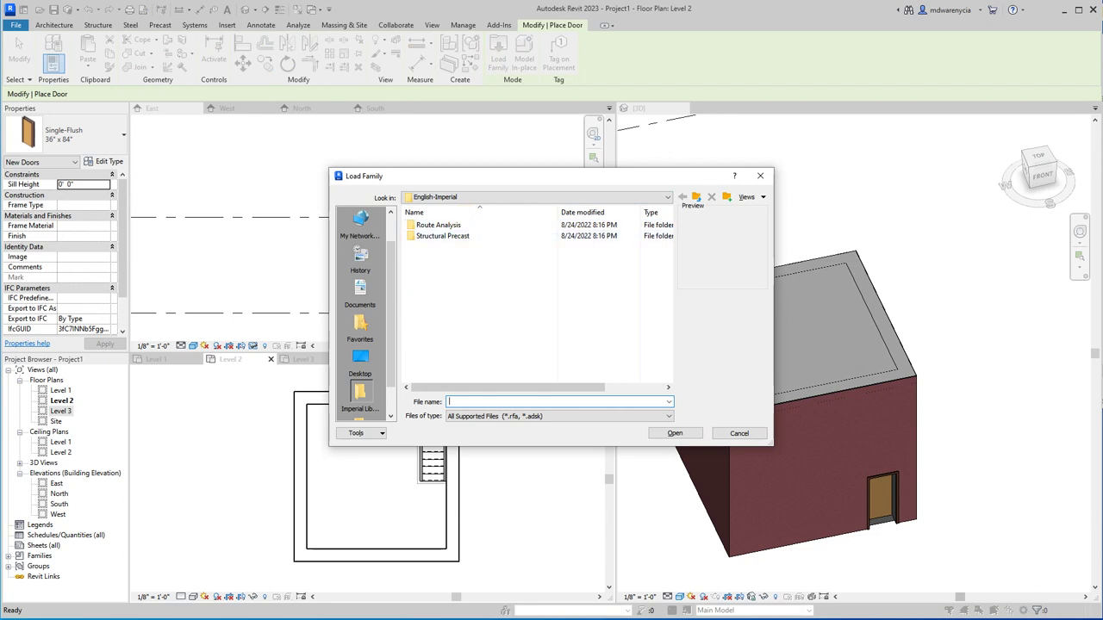
key("Escape")
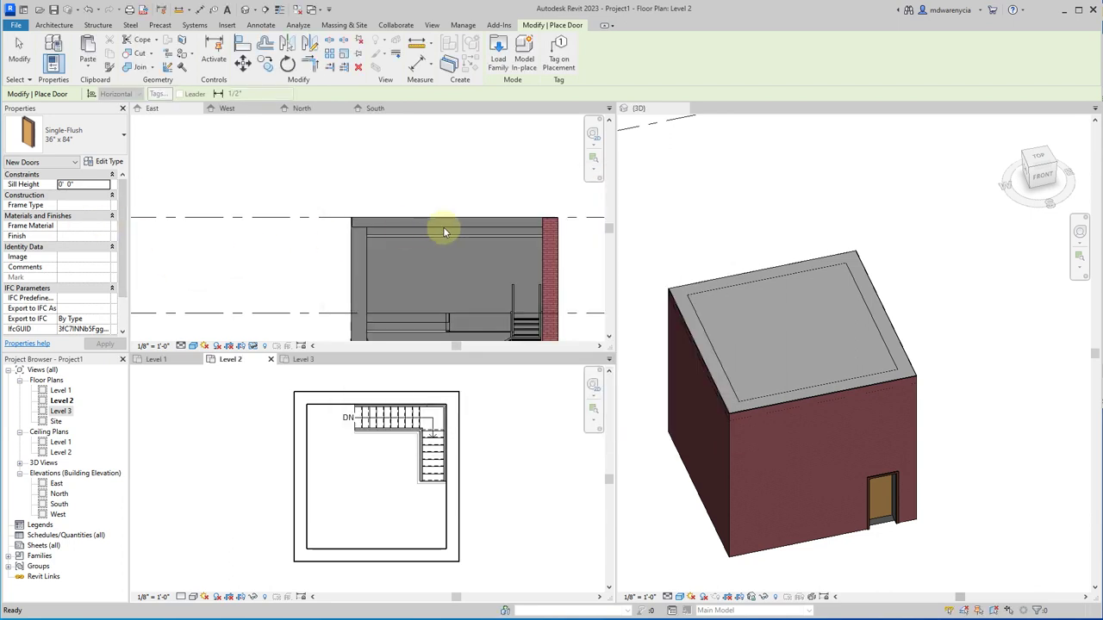
left_click(498, 62)
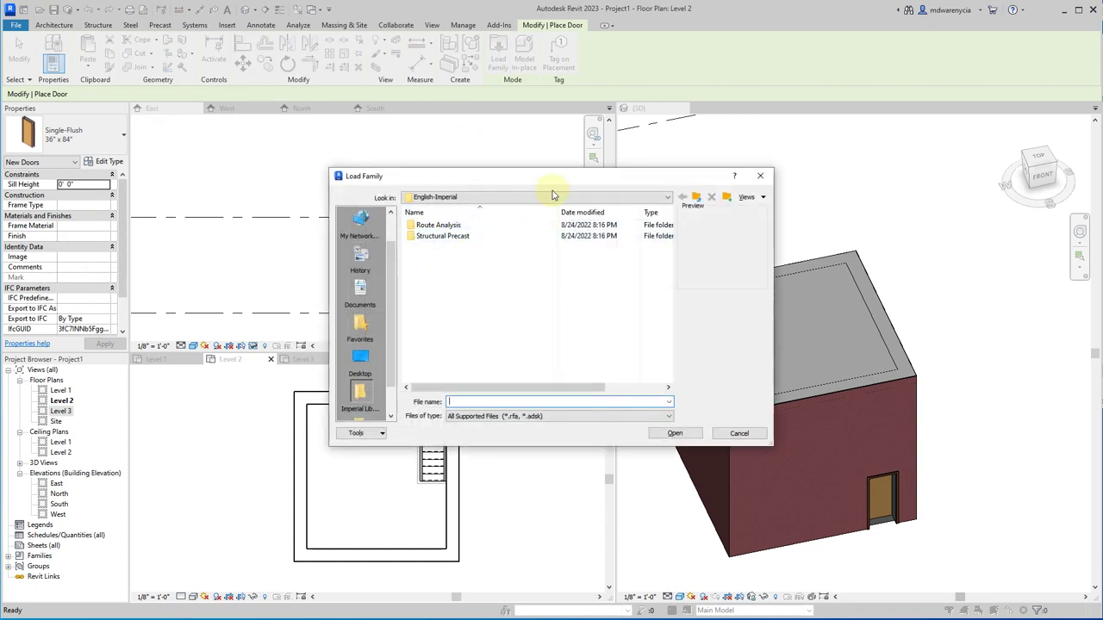
left_click(694, 198)
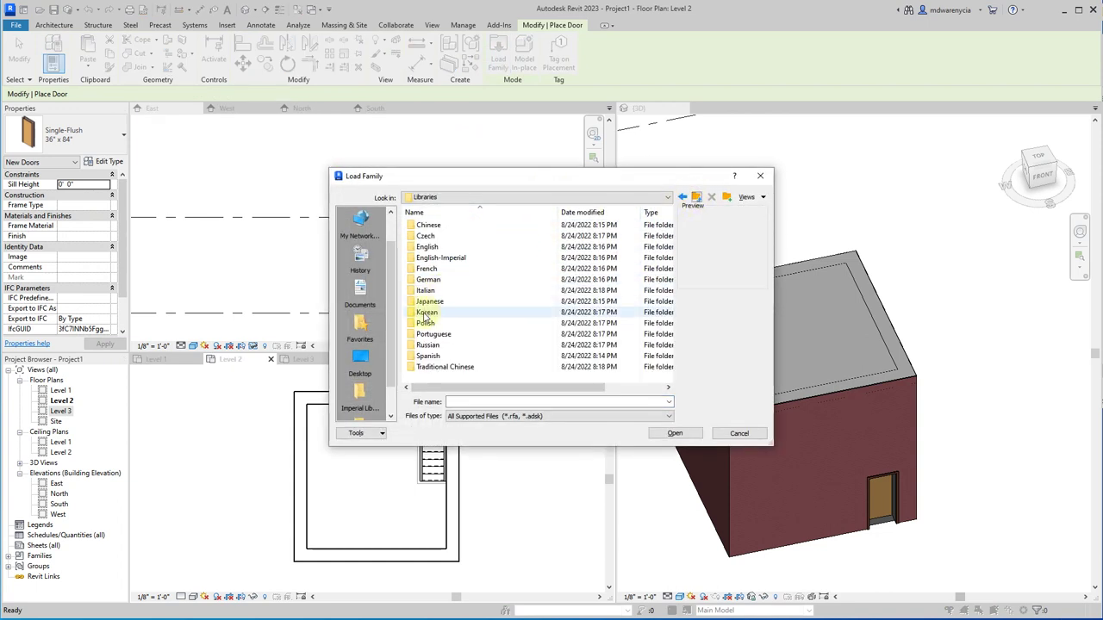
double_click(435, 247)
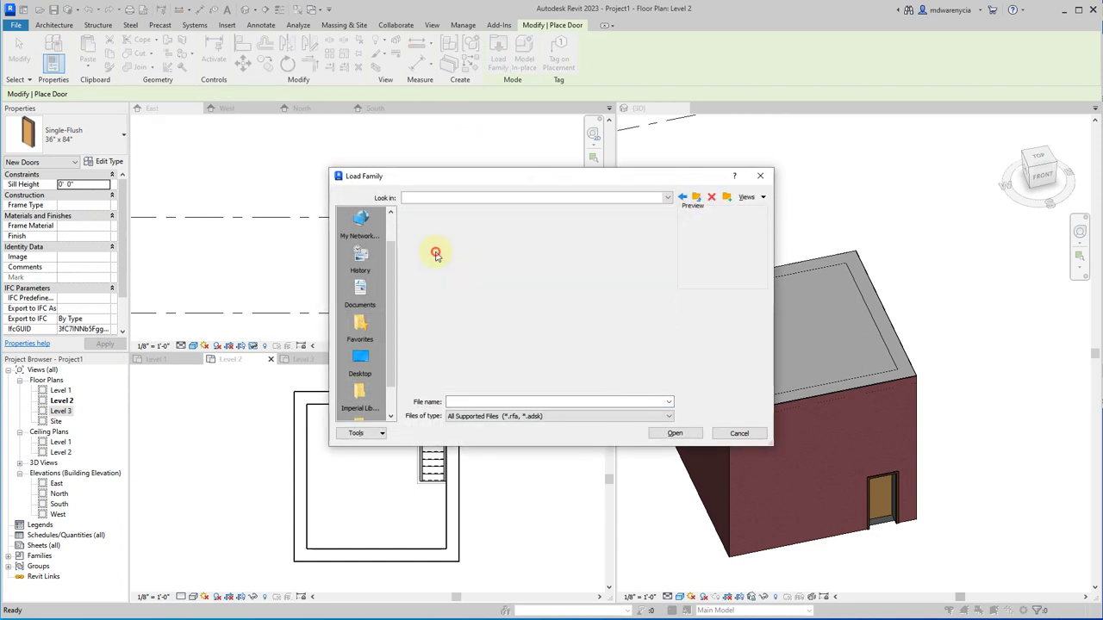
key("BackSpace")
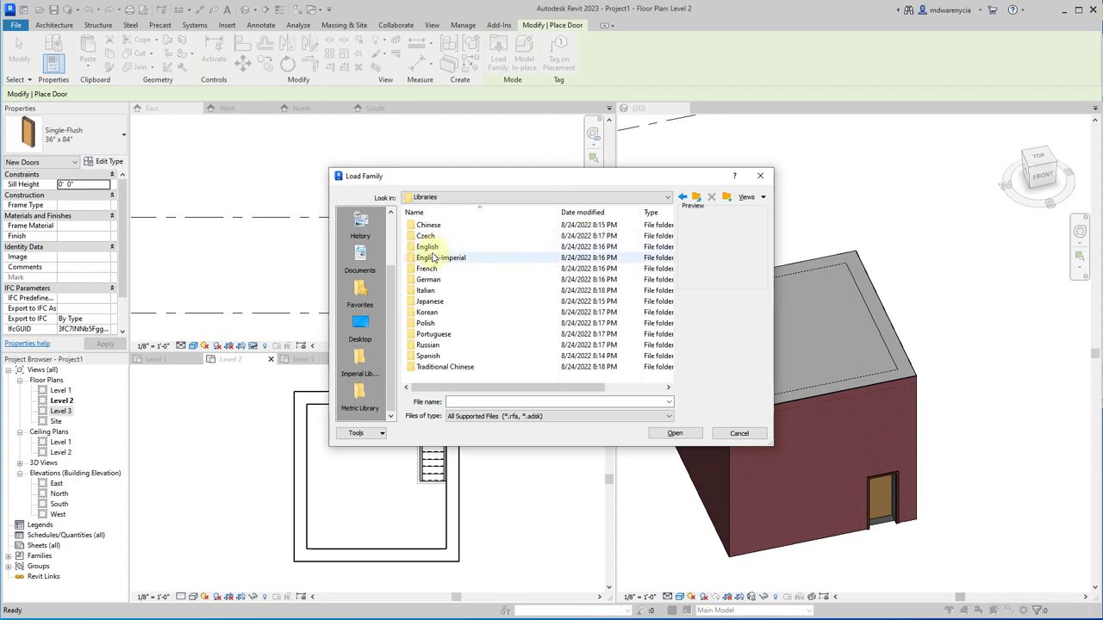
left_click(740, 433)
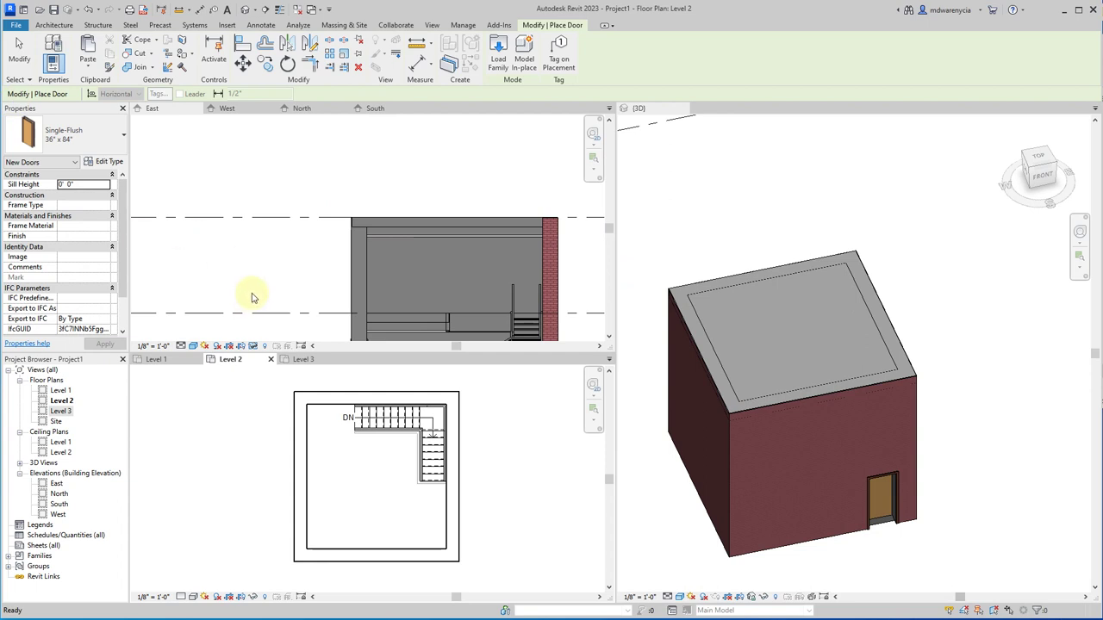
left_click(498, 58)
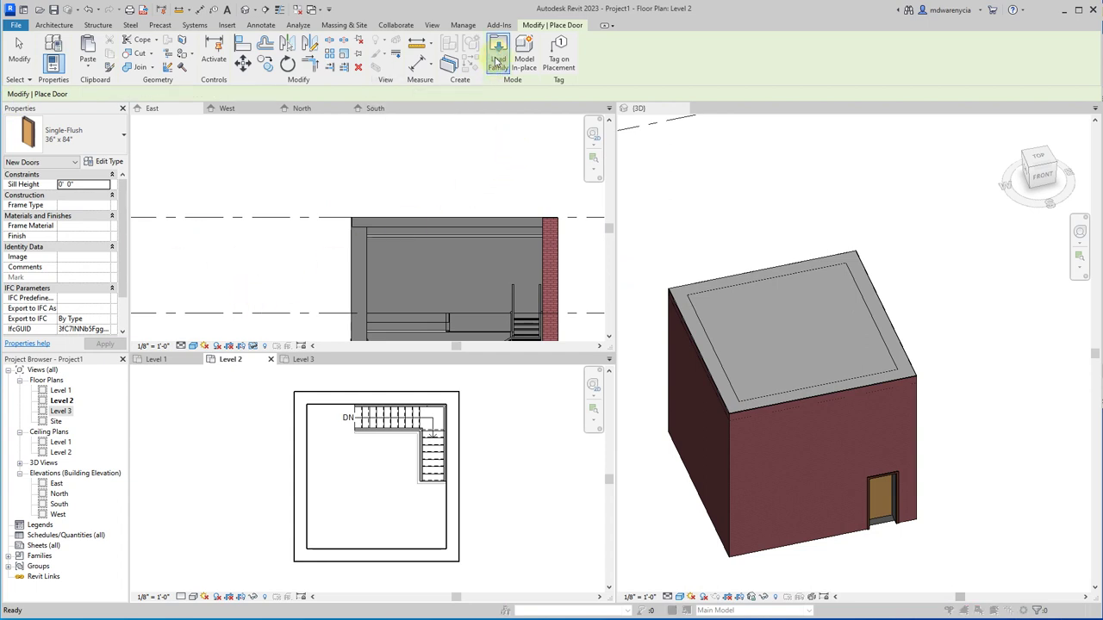
left_click(759, 178)
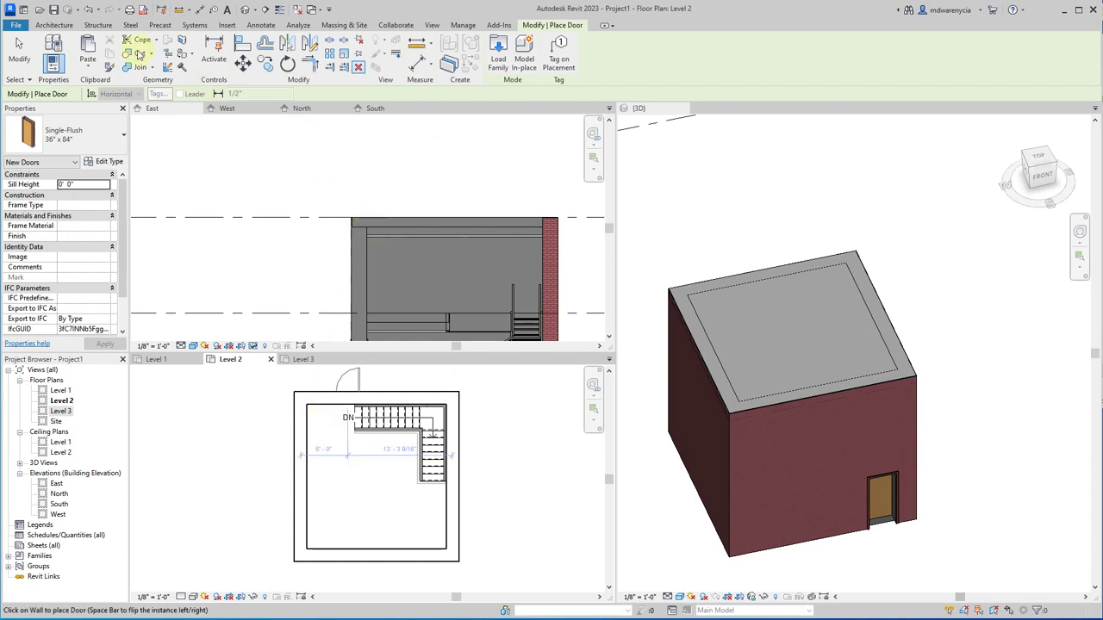
Step: Place a Single-Flush 36" x 84" door in the west exterior wall on Level 2, about 9' 6" from the wall's south end
scroll(287, 448, "up", 2)
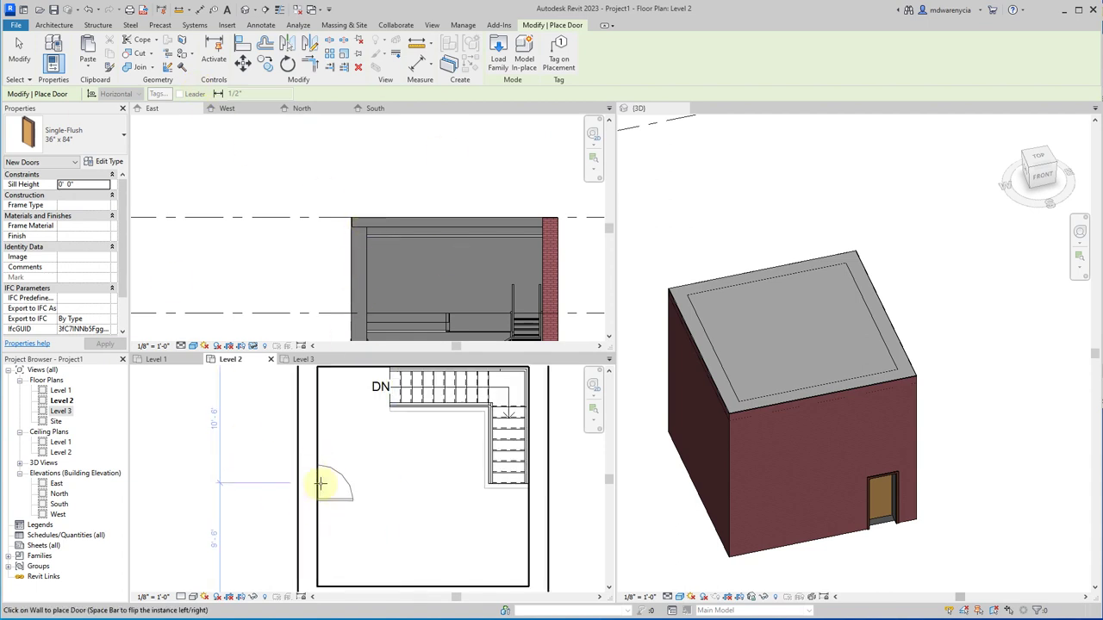
left_click(317, 484)
key("Escape")
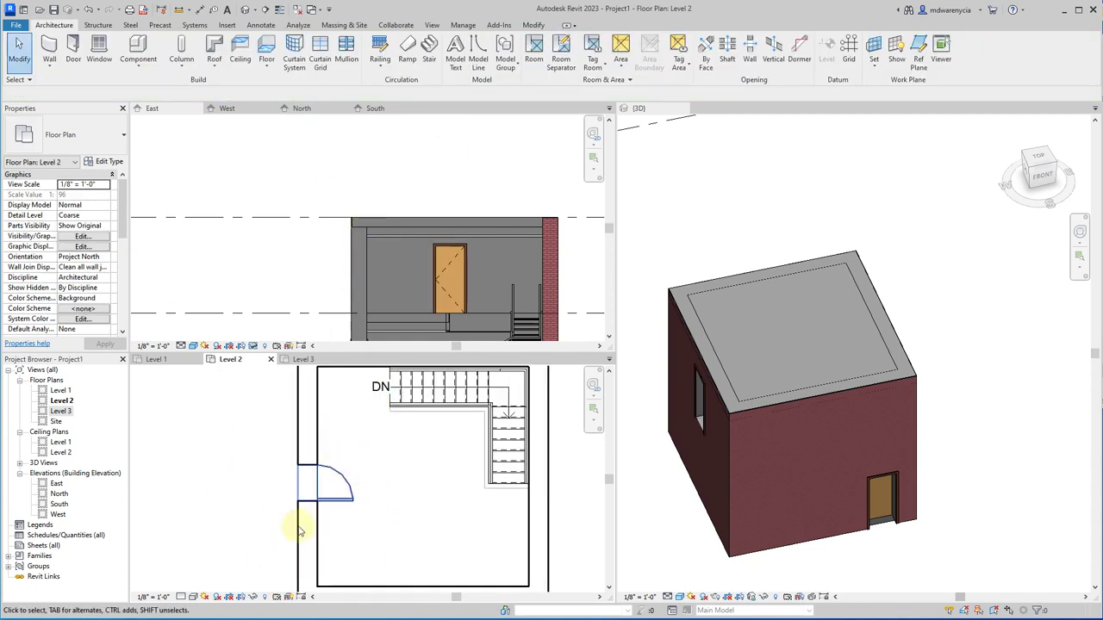
left_click(316, 493)
left_click(342, 573)
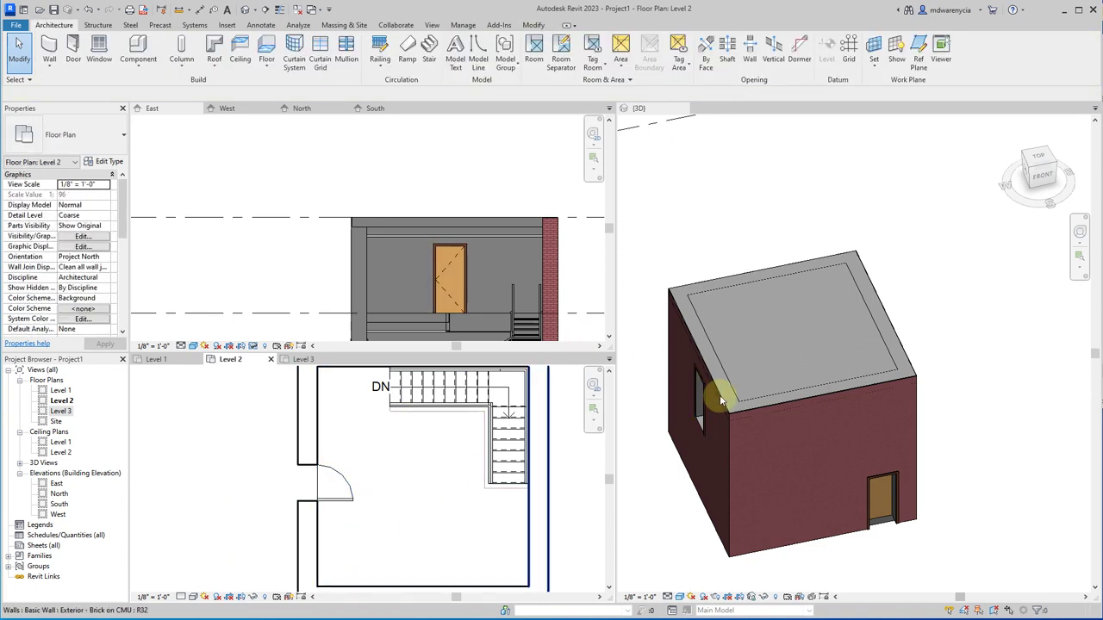
Step: Turn the 3D view toward the wall with the new door and set its visual style to Wireframe
left_click(753, 551)
middle_click_drag(750, 504, 765, 517, "shift")
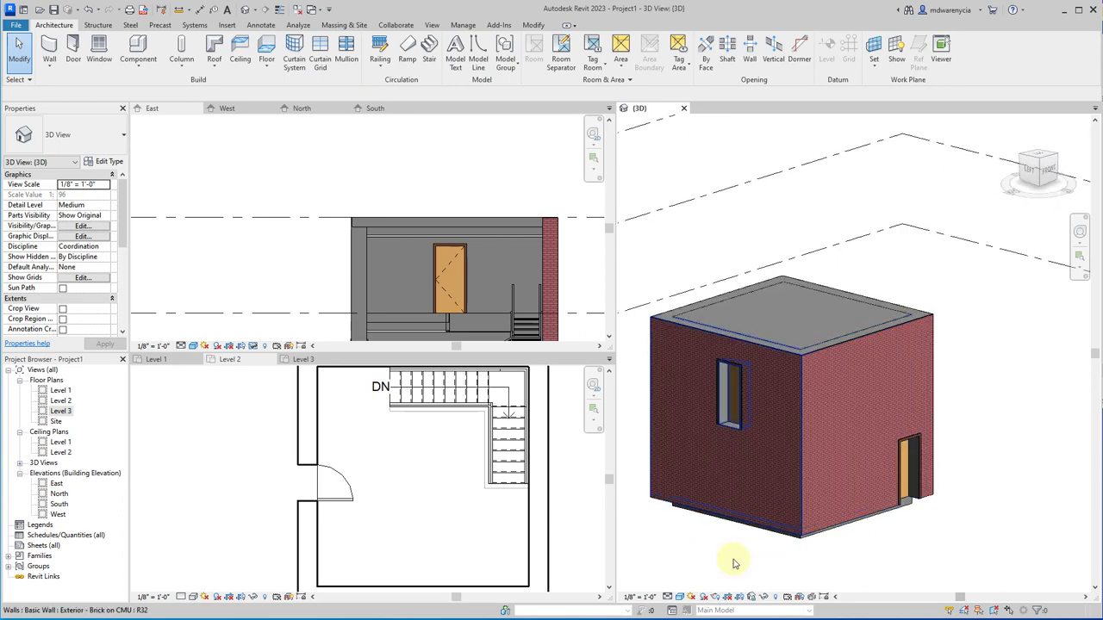
left_click(679, 596)
left_click(699, 539)
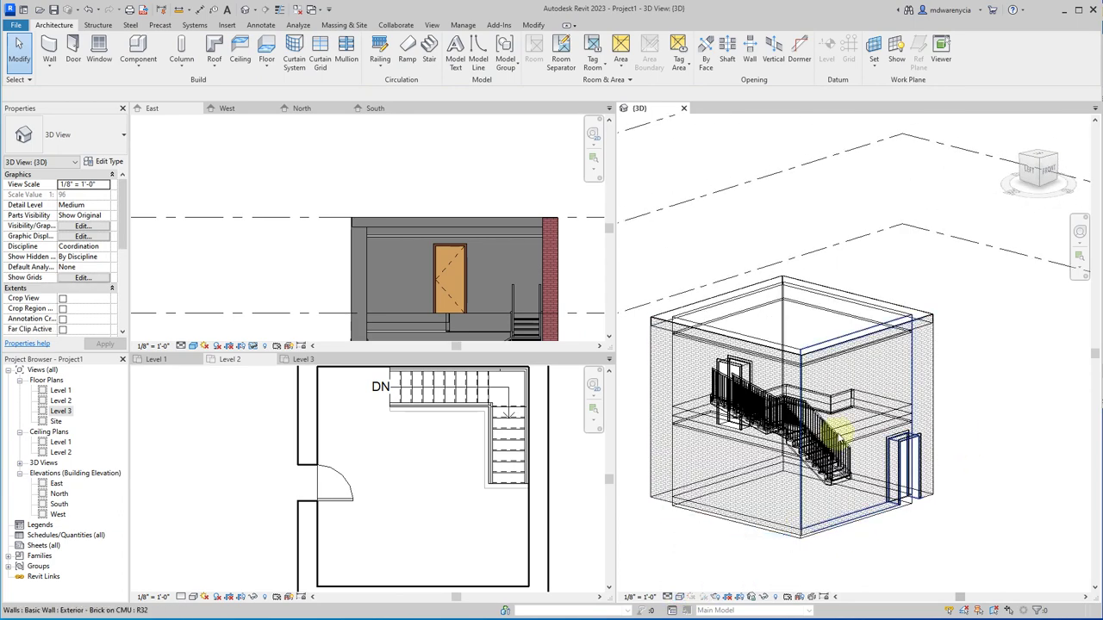
Step: Select the Generic - 12" floor on Level 2 in the wireframe 3D view and open its boundary sketch for editing
scroll(862, 415, "up", 5)
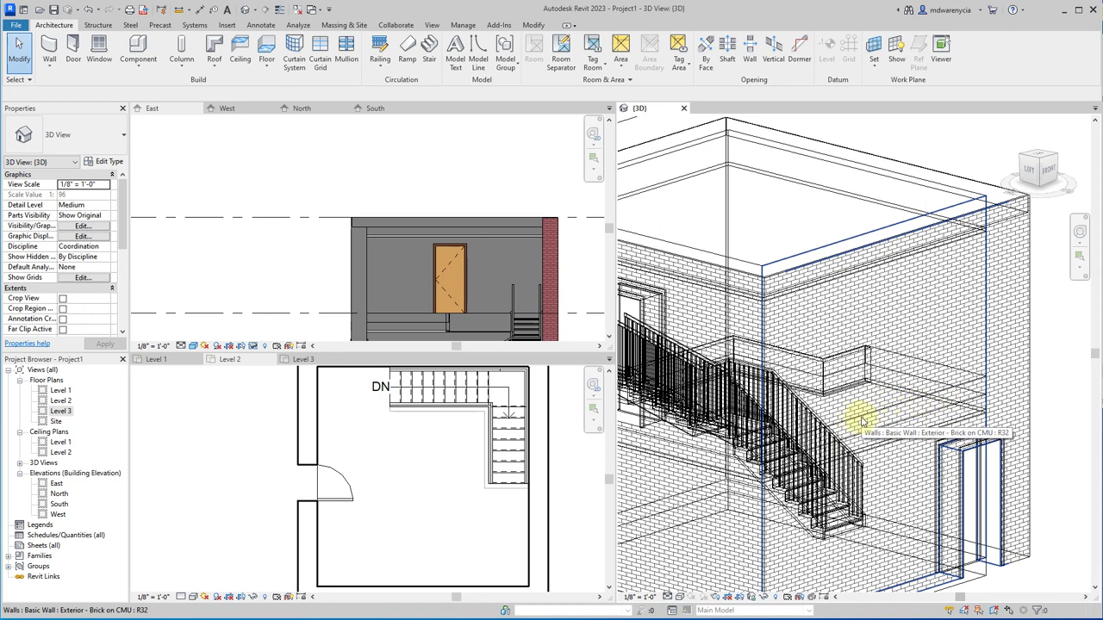
key("Tab")
key("Tab")
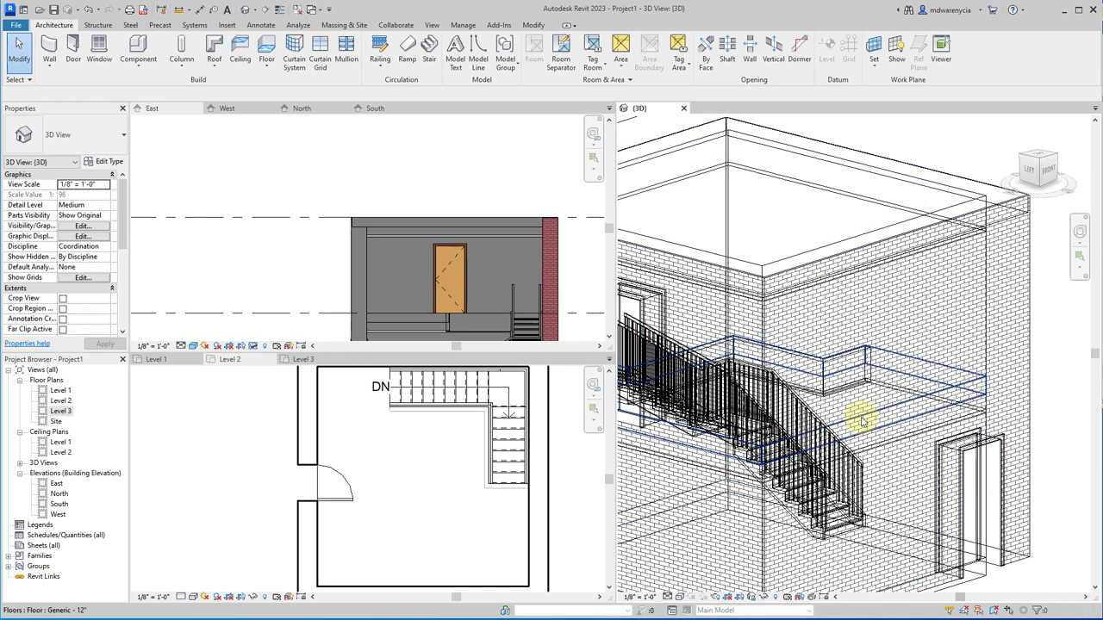
key("Tab")
key("Tab")
key("Tab")
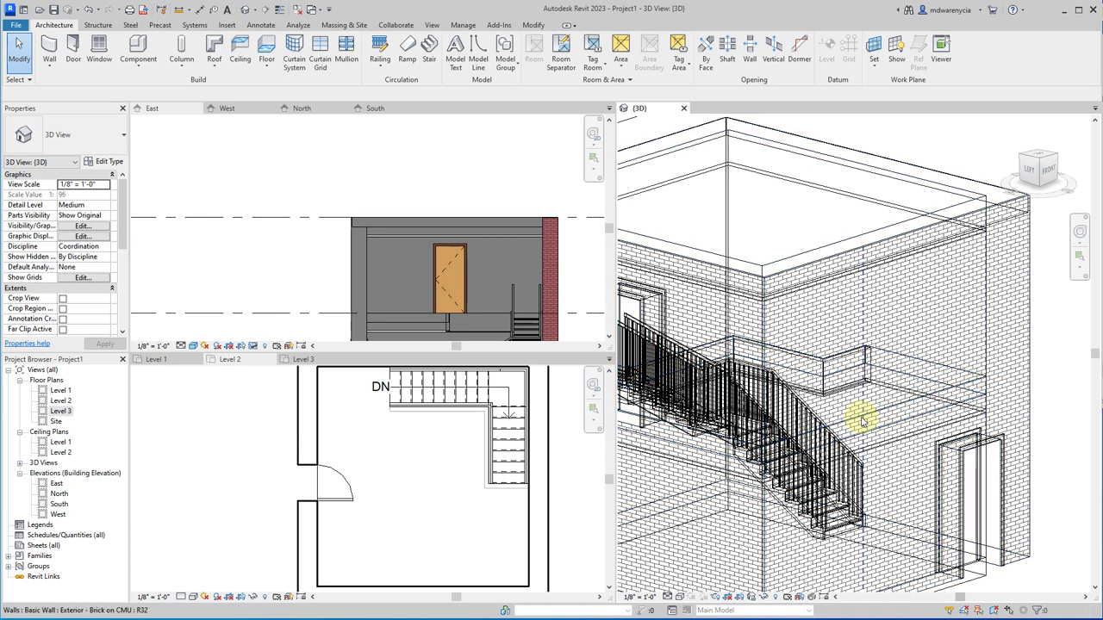
key("Tab")
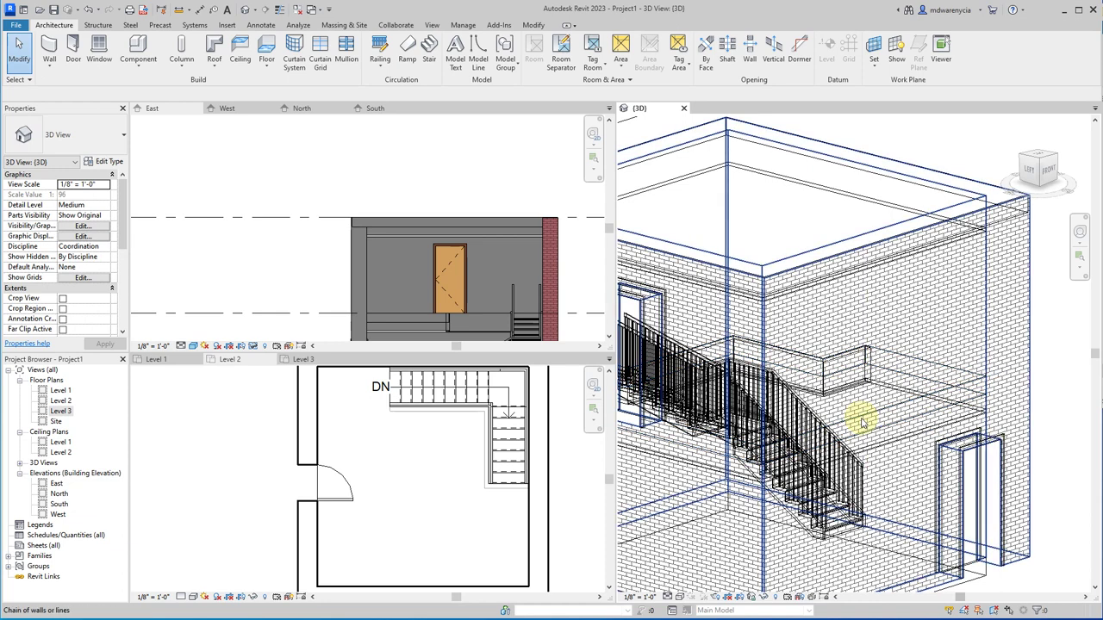
key("Tab")
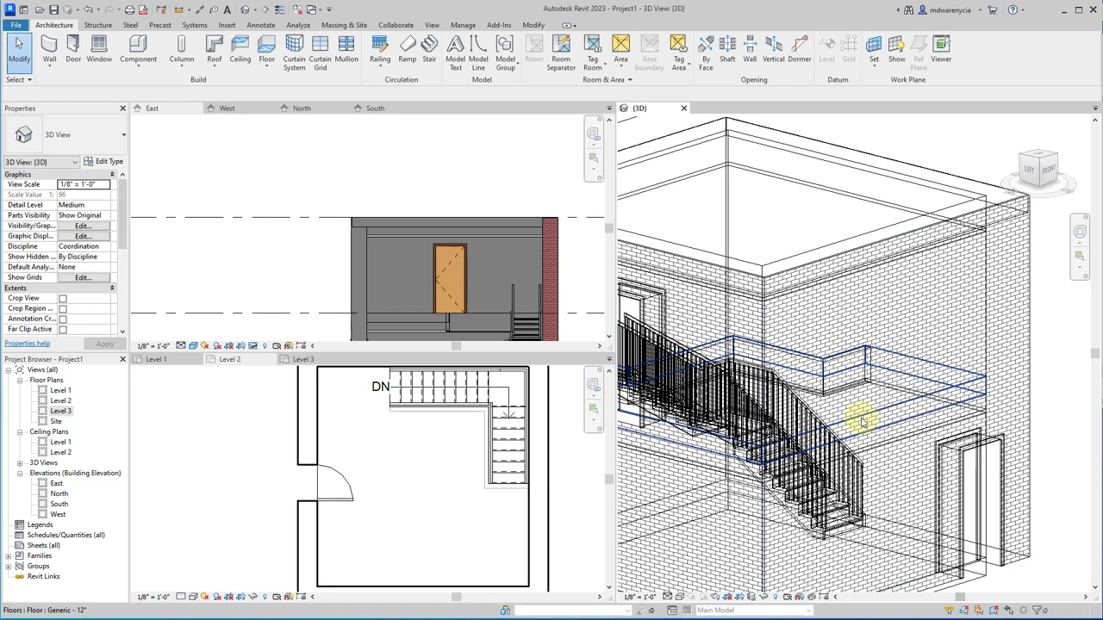
left_click(862, 420)
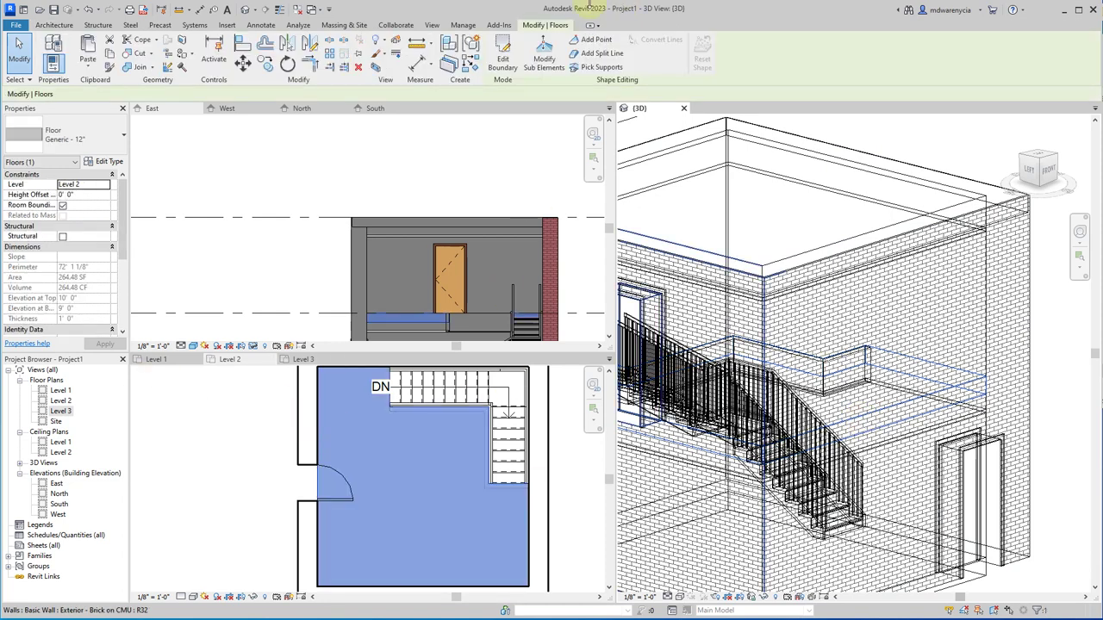
left_click(504, 57)
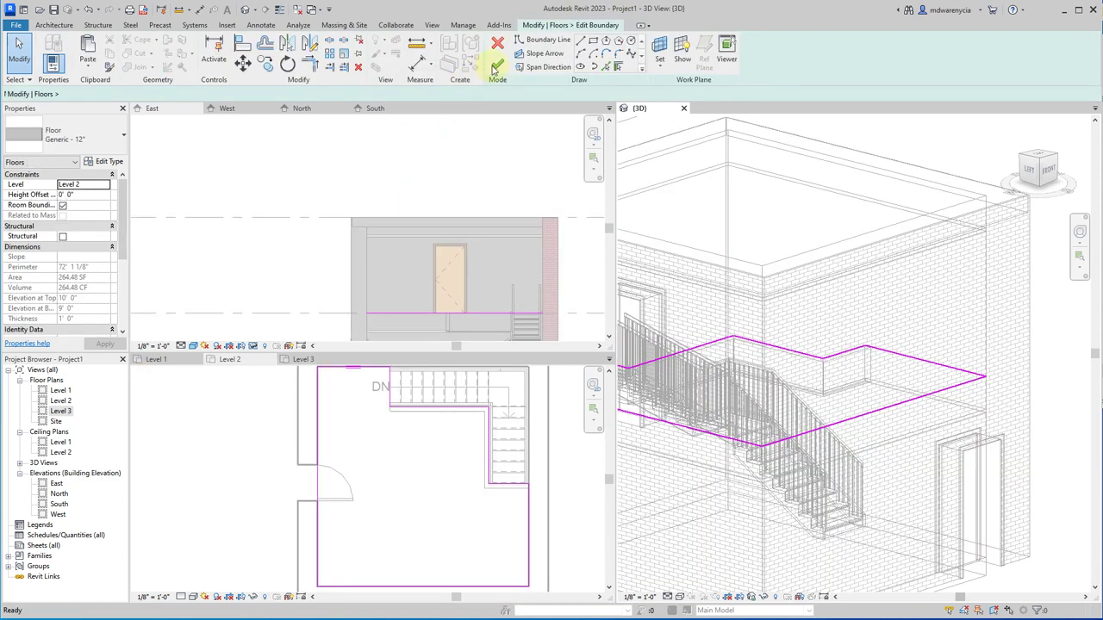
Step: Sketch a boundary rectangle about 10' 6" by 9' 6" in the Level 2 plan, extending outward from the west wall's inner face around the door
key("l")
key("i")
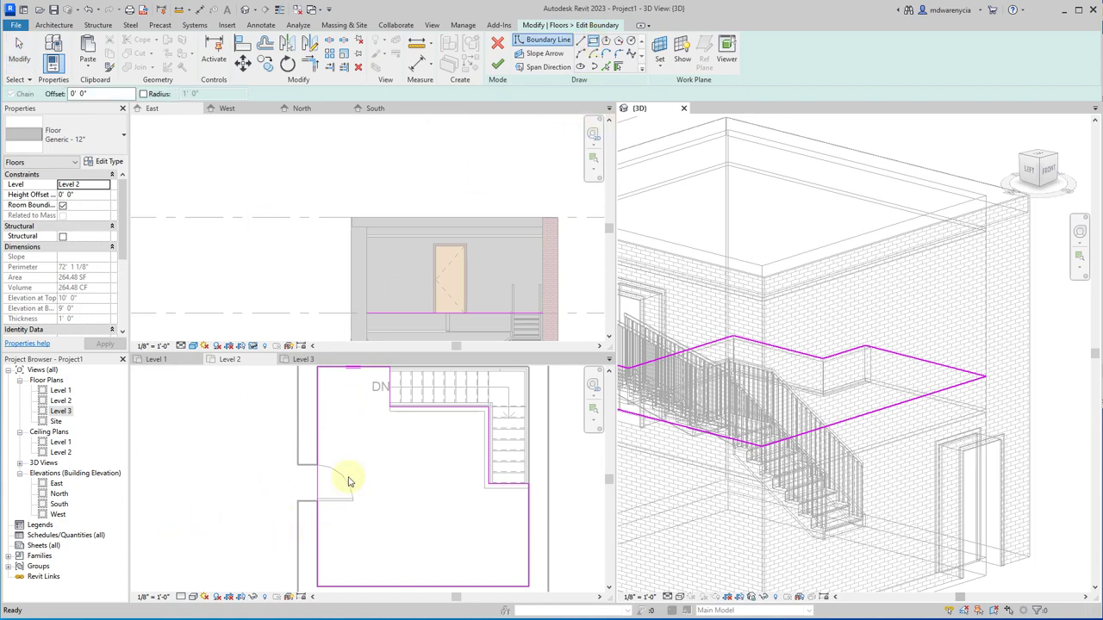
left_click(231, 359)
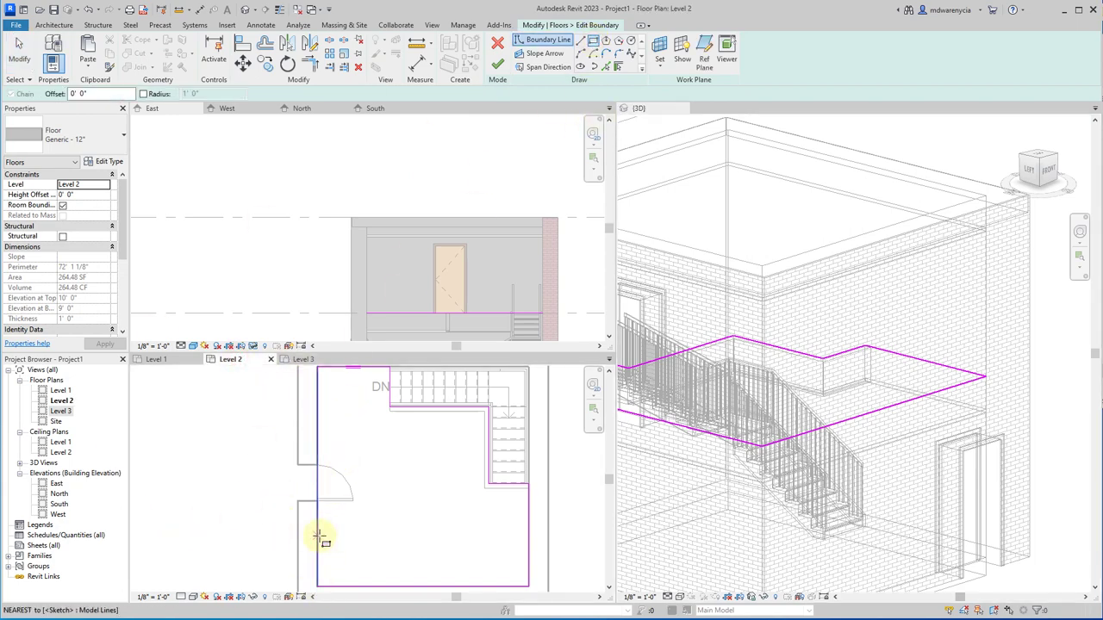
left_click(366, 534)
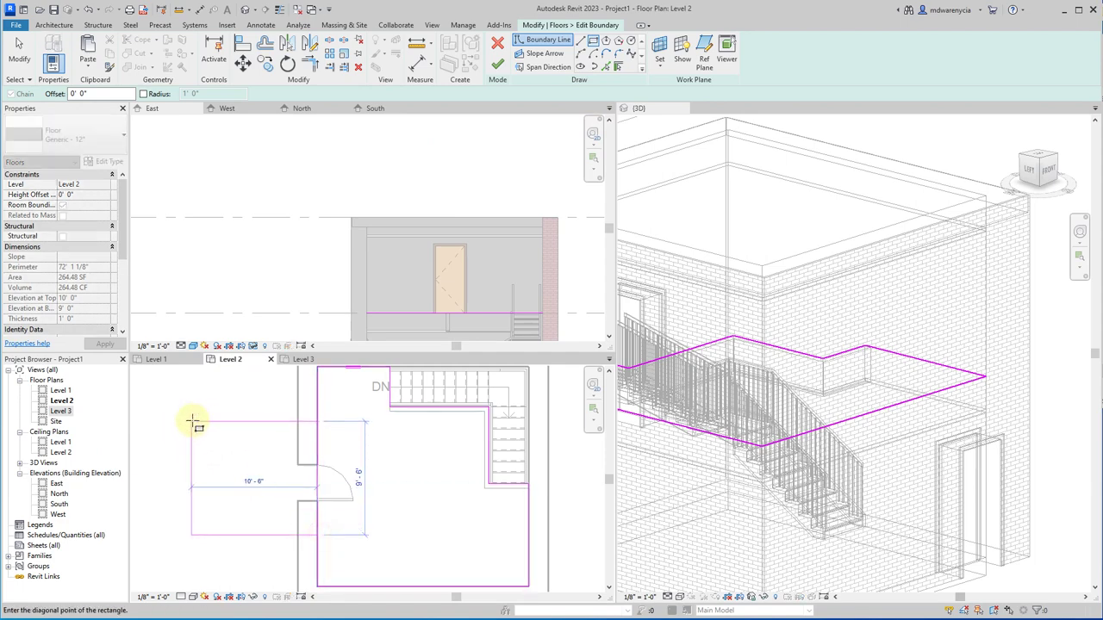
left_click(192, 422)
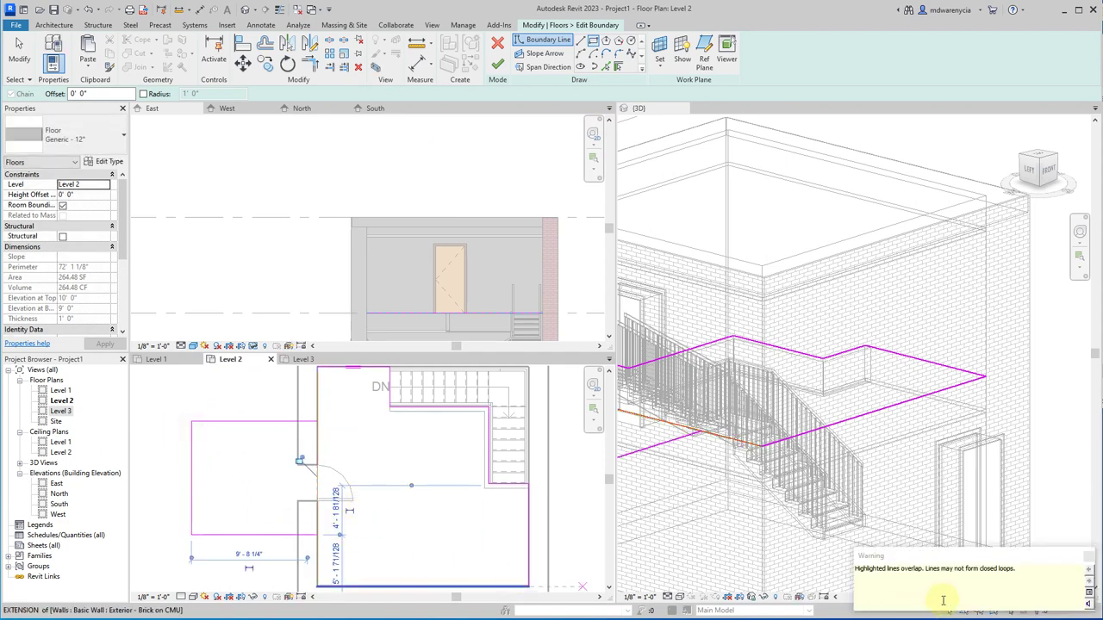
scroll(399, 524, "up", 3)
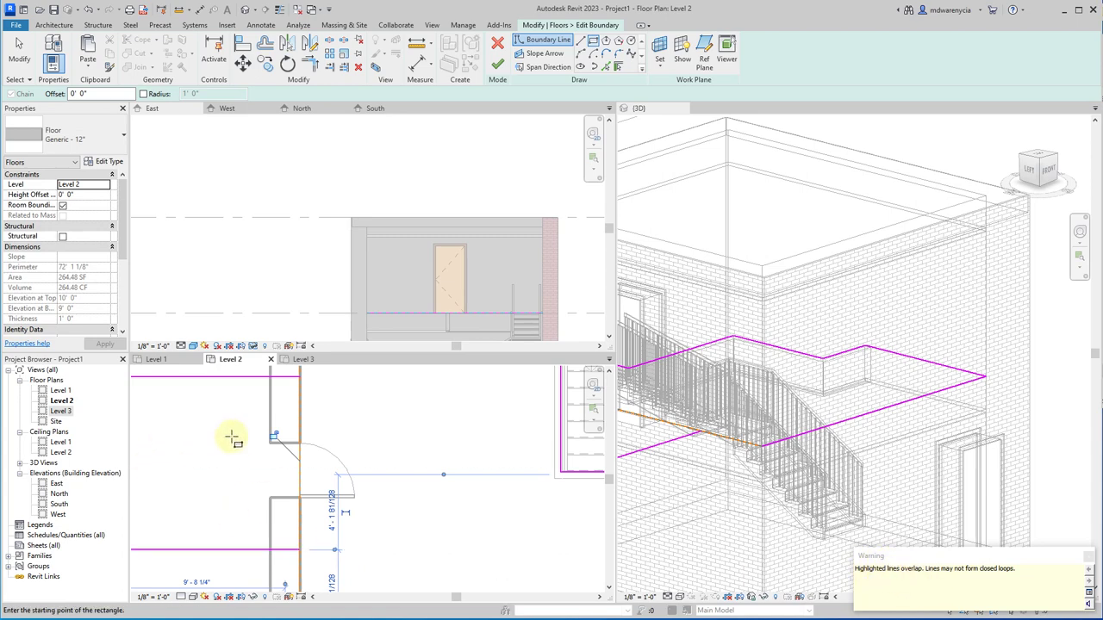
Step: Delete the new rectangle's edge that overlaps the floor's original boundary line along the west wall's inner face
key("Escape")
left_click(302, 453)
key("Escape")
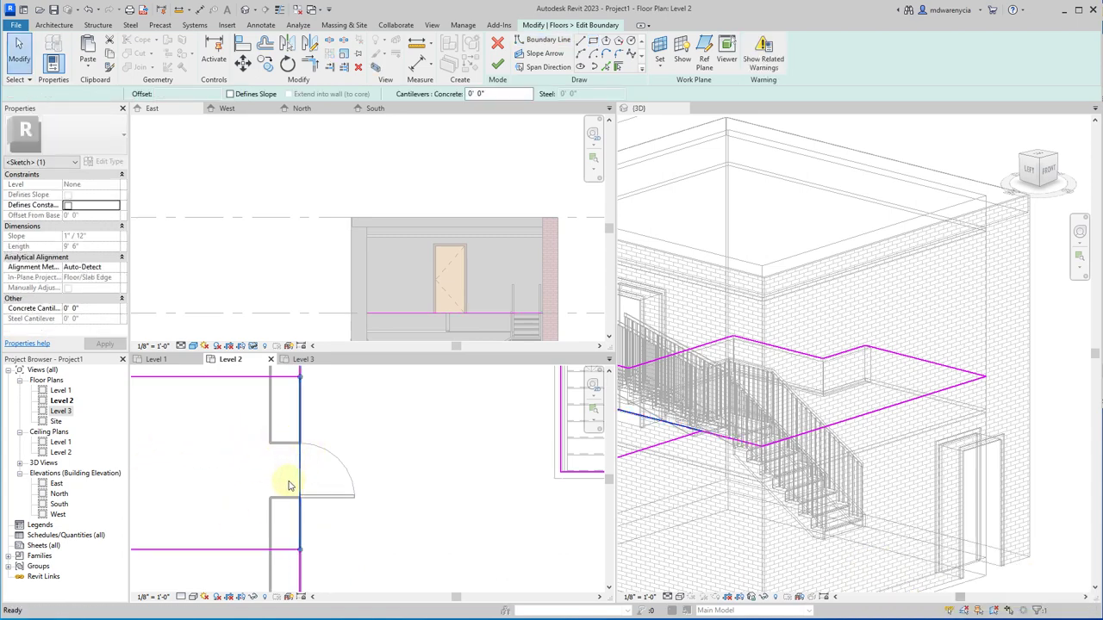
Step: Split the floor's original west boundary line at both junctions with the extension and delete the segment between them across the door
left_click(302, 481)
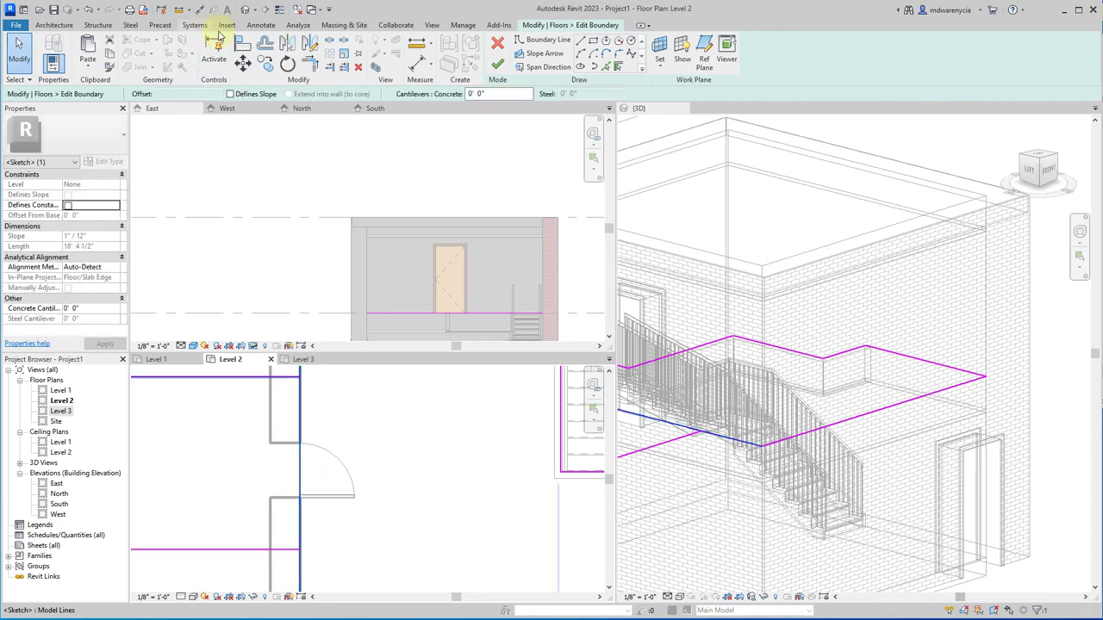
key("Escape")
left_click(302, 376)
left_click(302, 546)
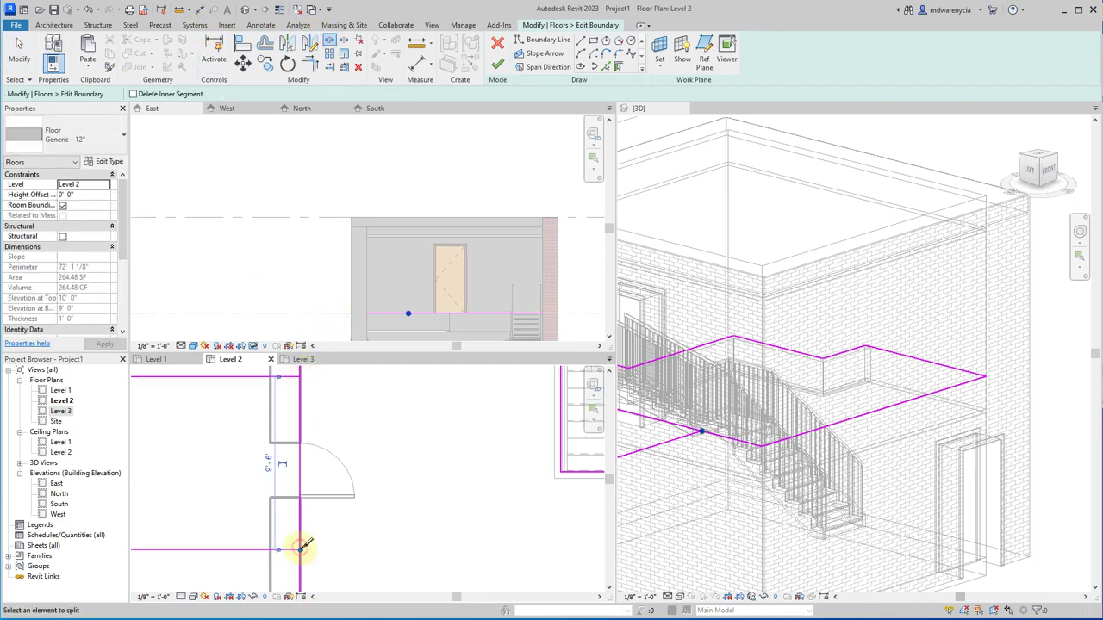
key("Escape")
left_click(300, 464)
key("Delete")
scroll(321, 457, "down", 2)
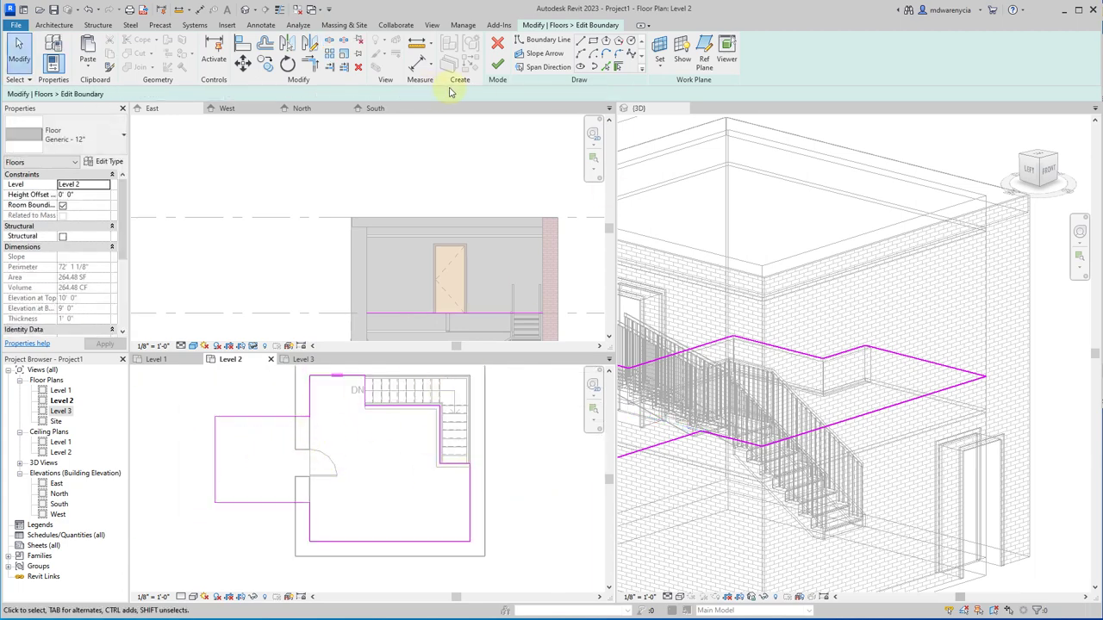
Step: Finish the Level 2 floor boundary edit without attaching the walls to the floor's bottom
left_click(496, 67)
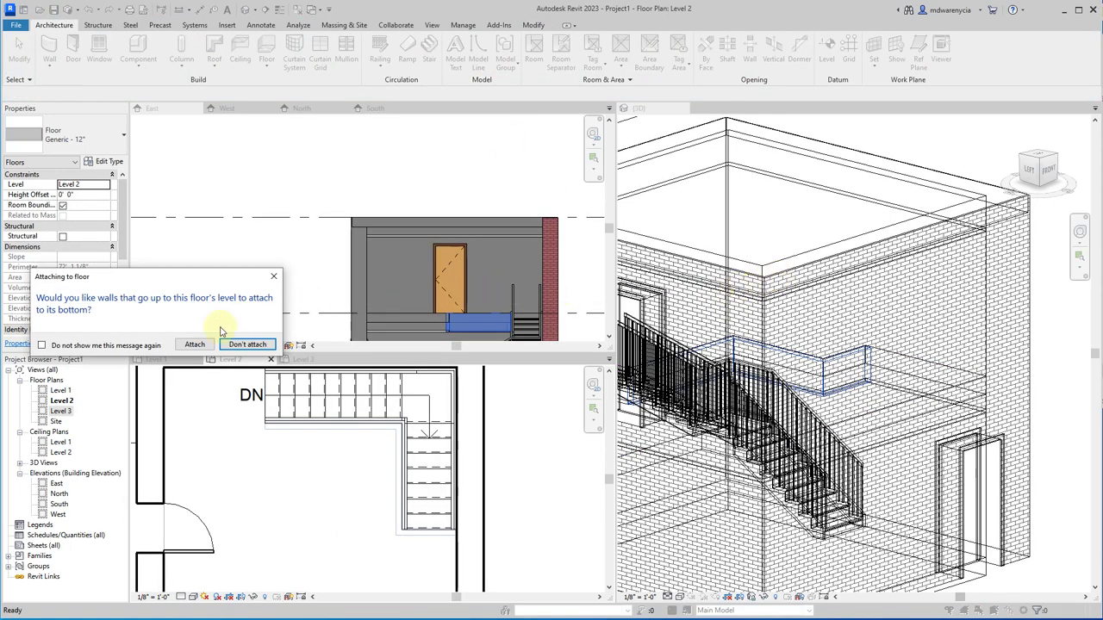
left_click(247, 344)
scroll(778, 246, "down", 5)
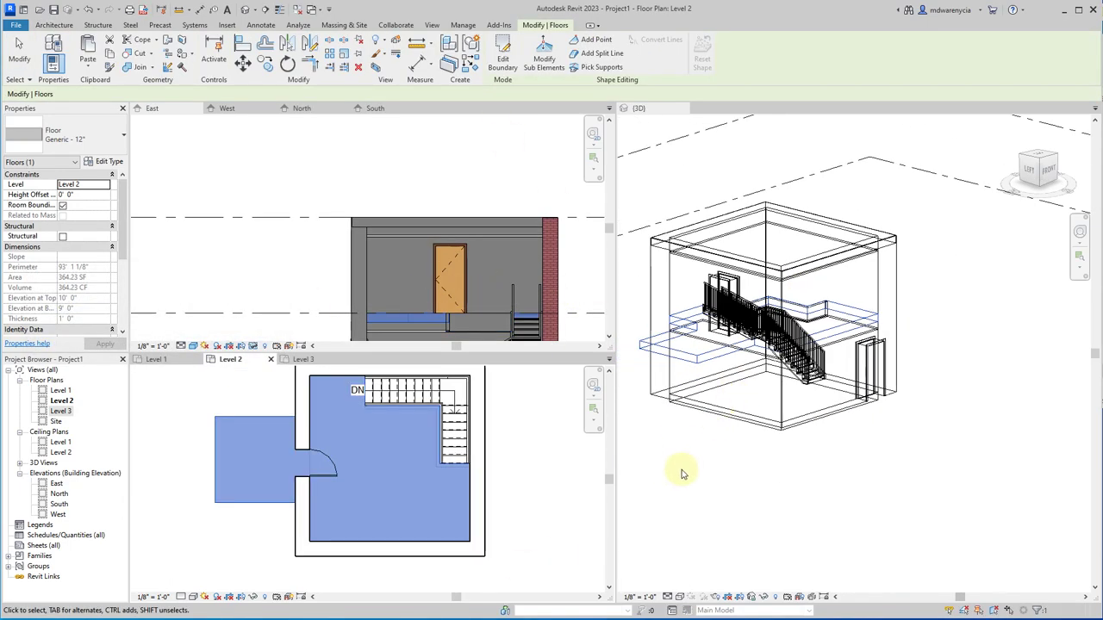
scroll(685, 348, "up", 4)
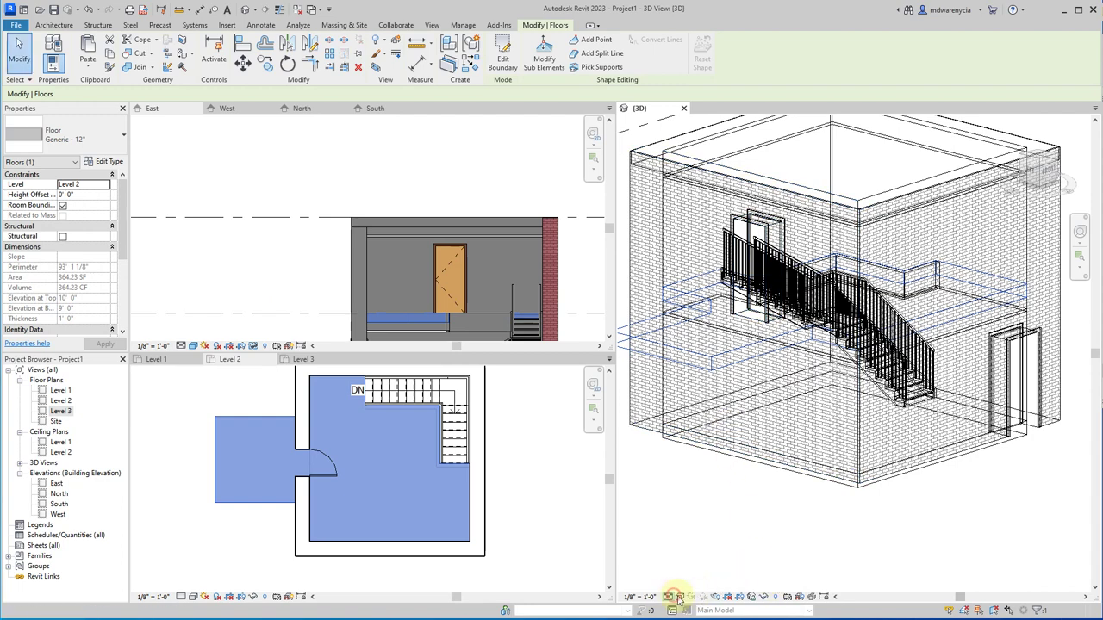
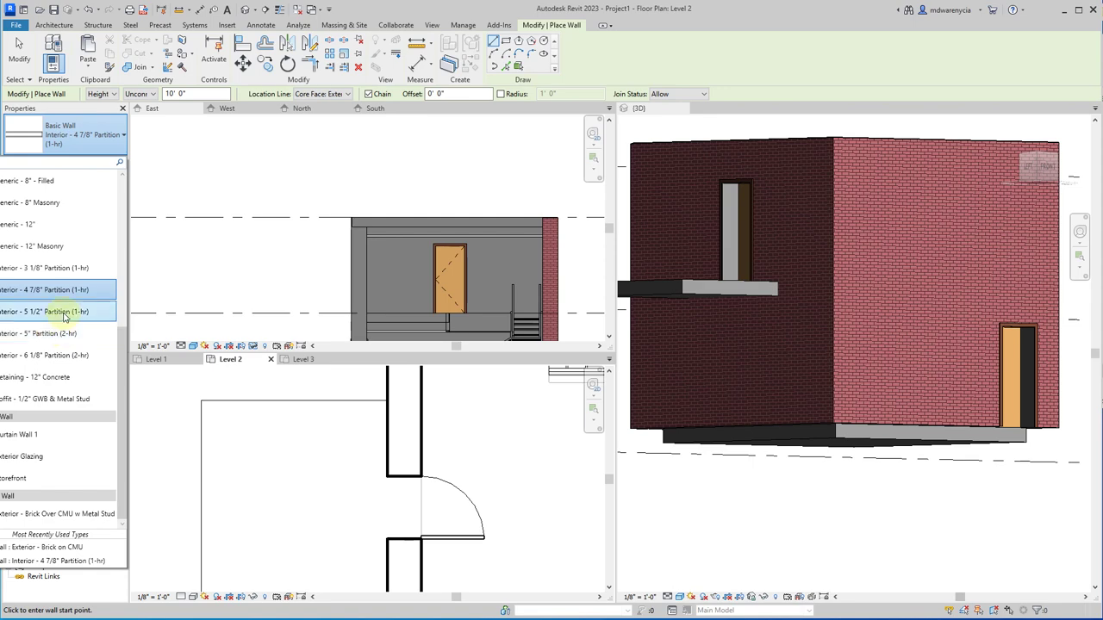
Step: Set up the wall to be drawn as Exterior - Brick on CMU with its location line at Core Face: Exterior
scroll(72, 323, "up", 3)
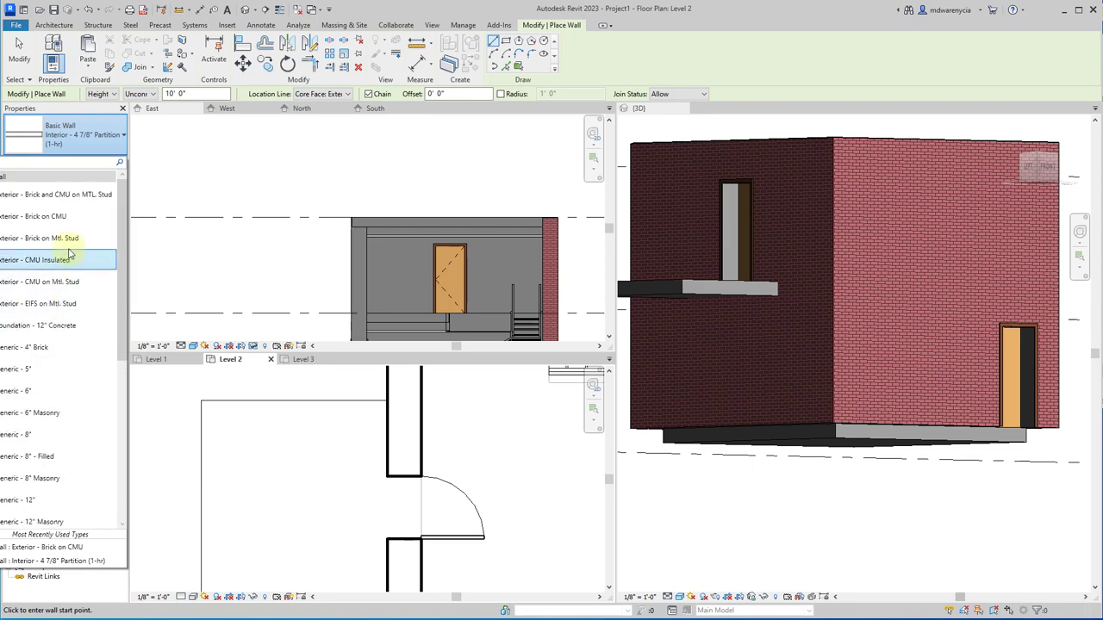
left_click(62, 217)
scroll(284, 383, "up", 1)
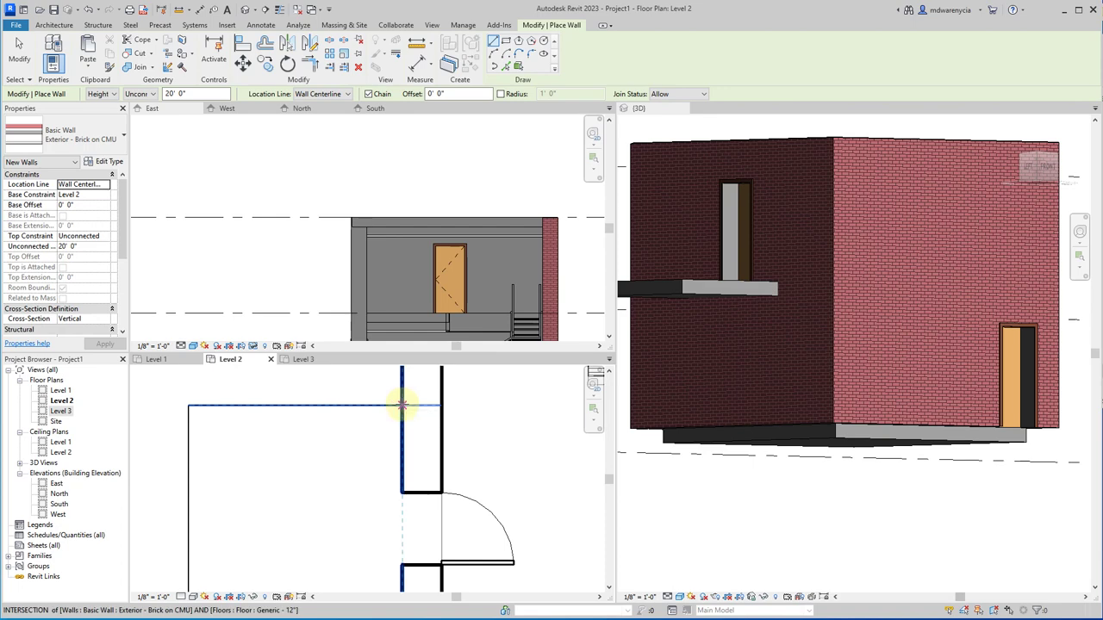
left_click(345, 93)
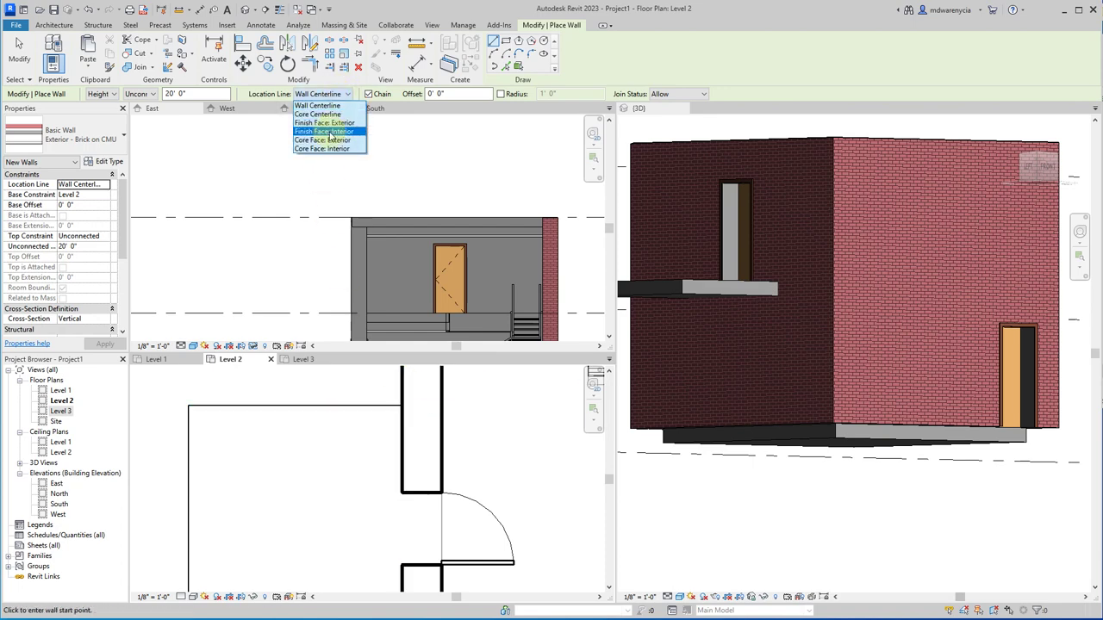
left_click(334, 139)
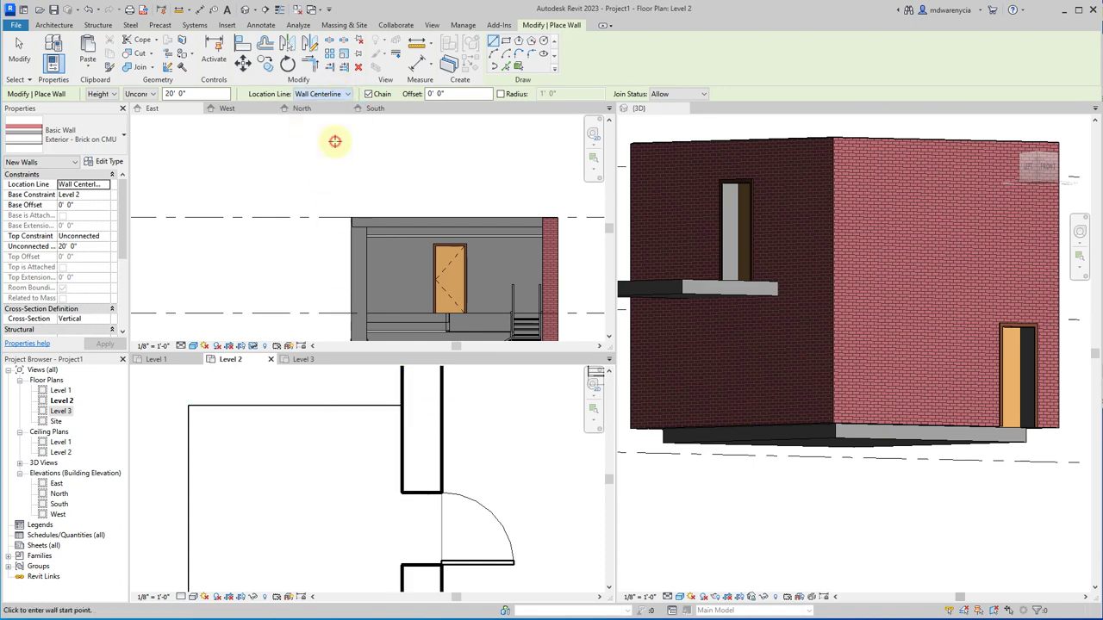
Step: Draw three connected walls along the outer edges of the Level 2 floor extension, starting and ending at the building's west wall
left_click(399, 405)
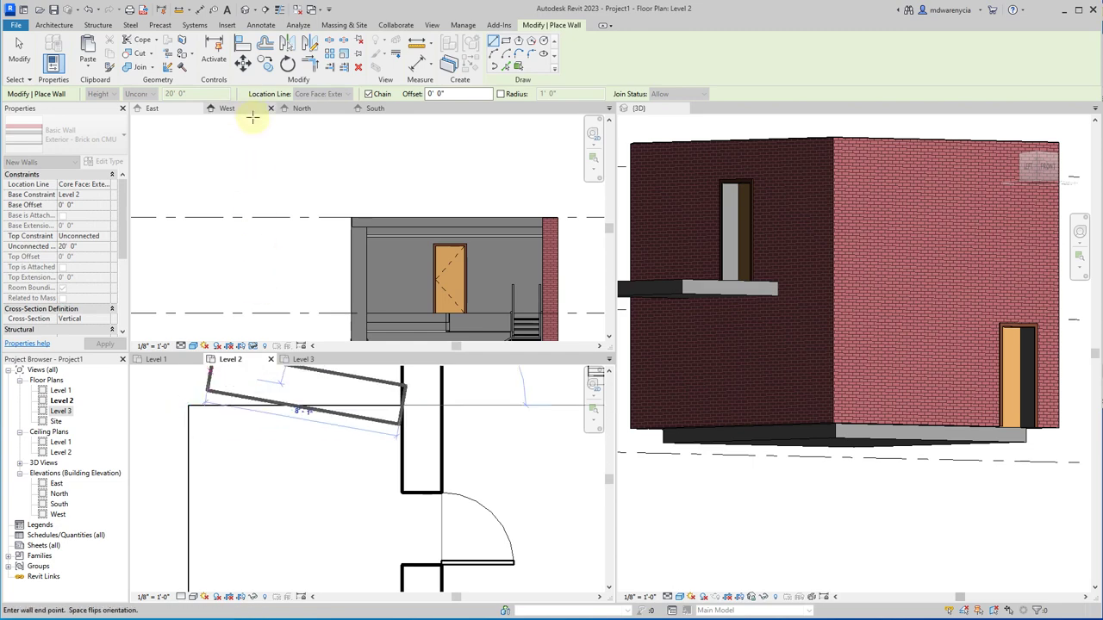
left_click(187, 396)
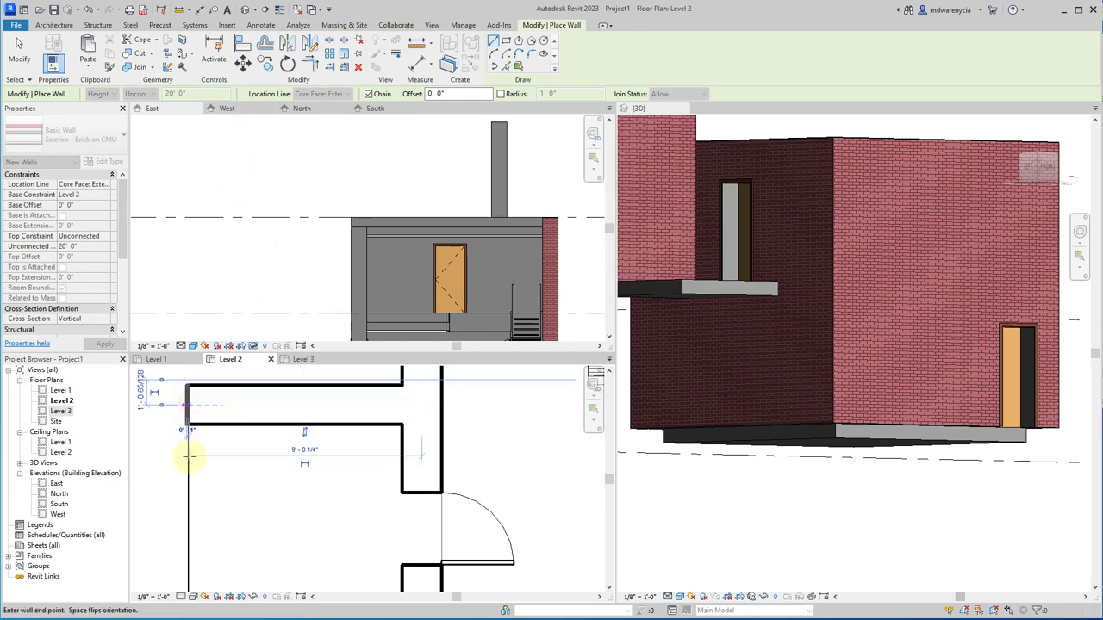
scroll(197, 535, "down", 3)
middle_click_drag(196, 534, 207, 401)
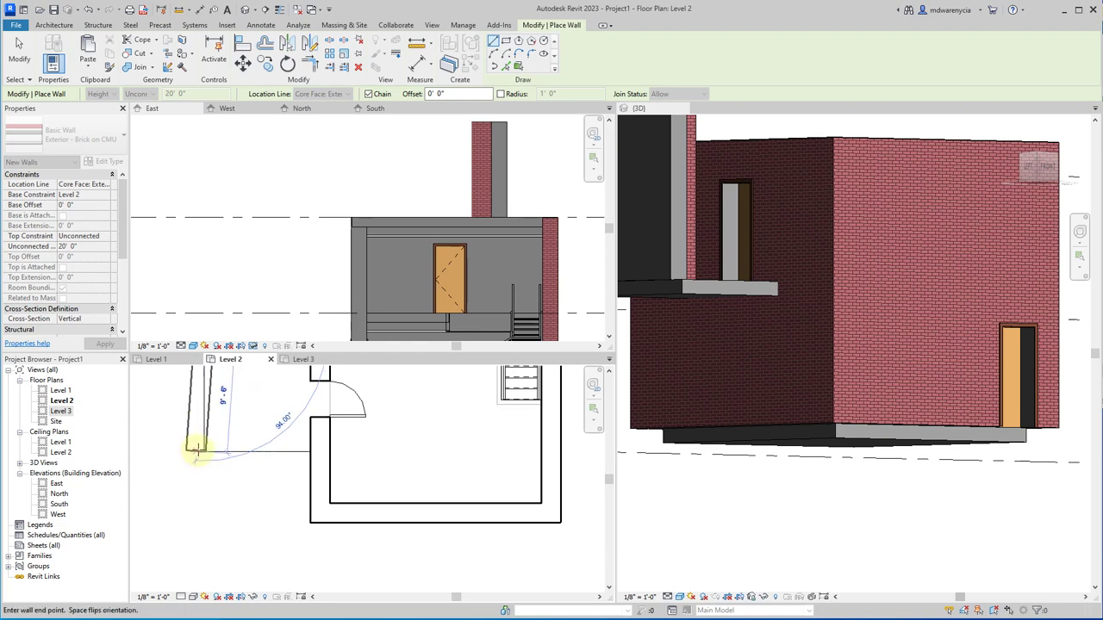
left_click(204, 450)
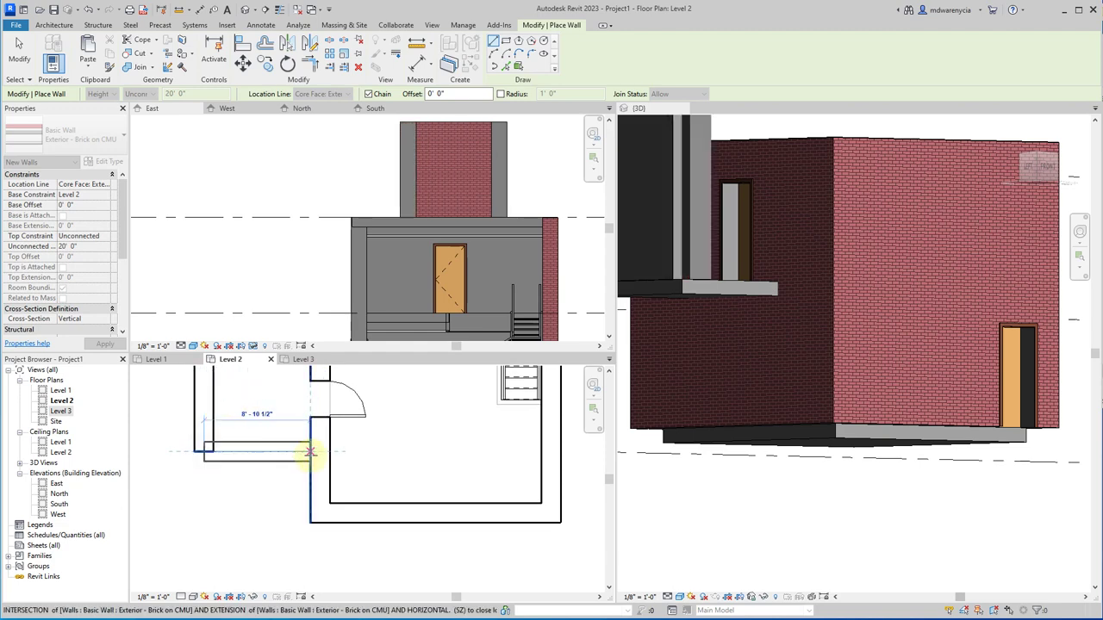
left_click(312, 458)
key("Escape")
key("Escape")
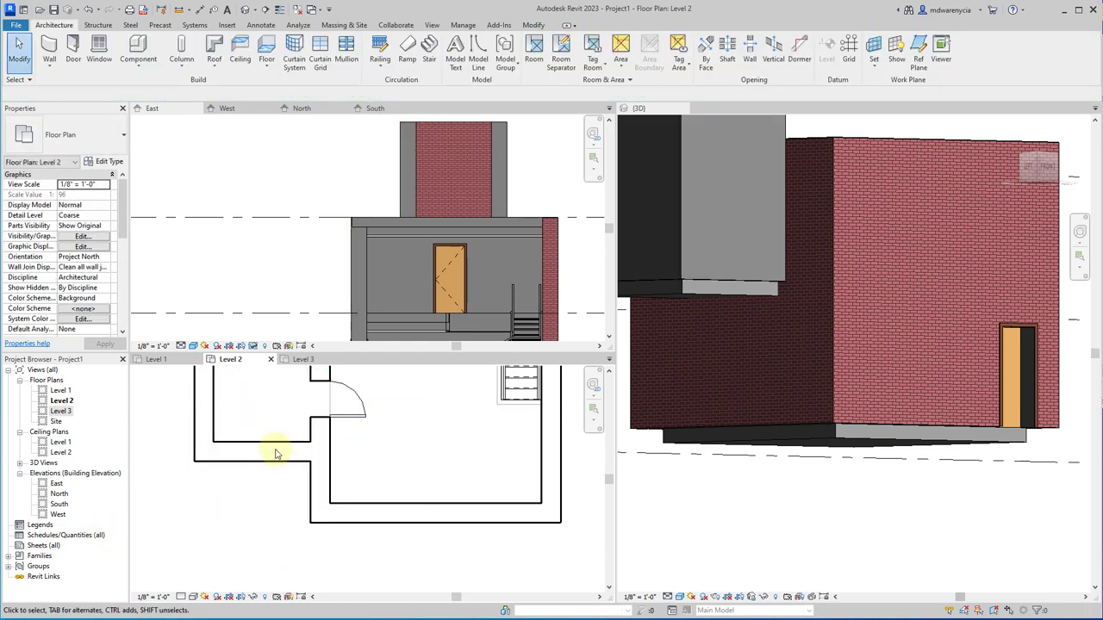
Step: Set the base constraint of the three walls around the floor extension to Level 1 and their top constraint to Level 2
left_click(739, 337)
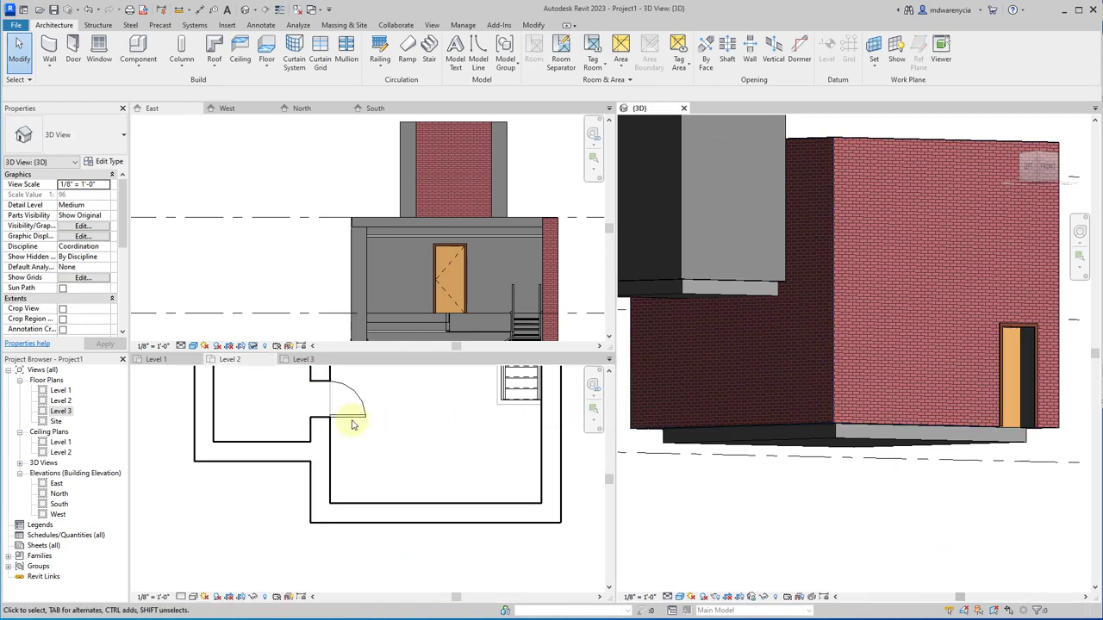
scroll(757, 397, "down", 5)
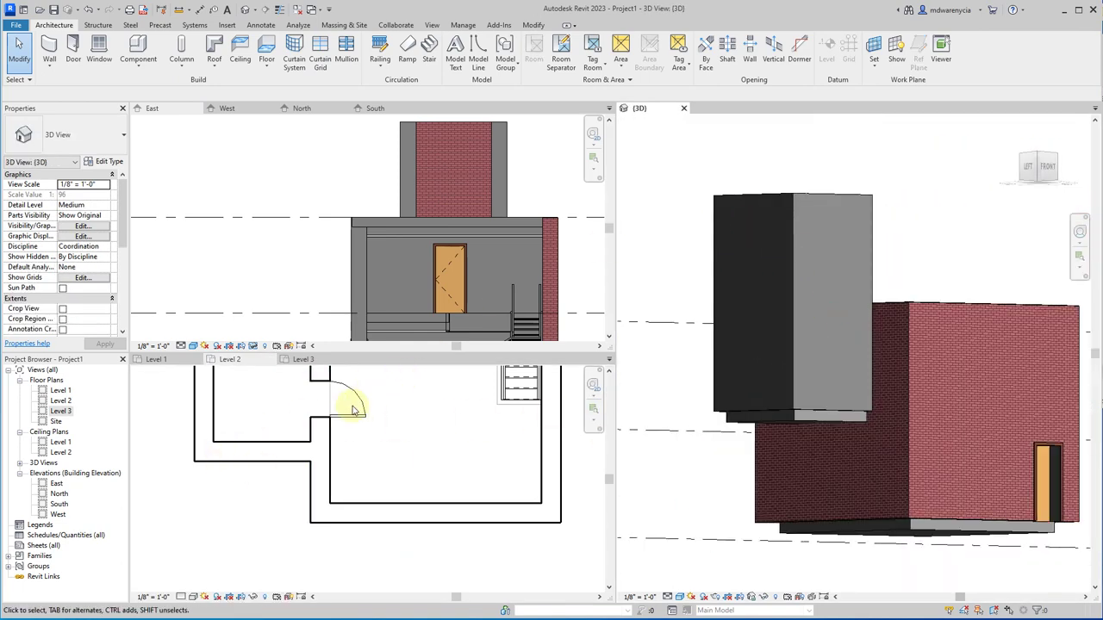
left_click(280, 461)
left_click(273, 461)
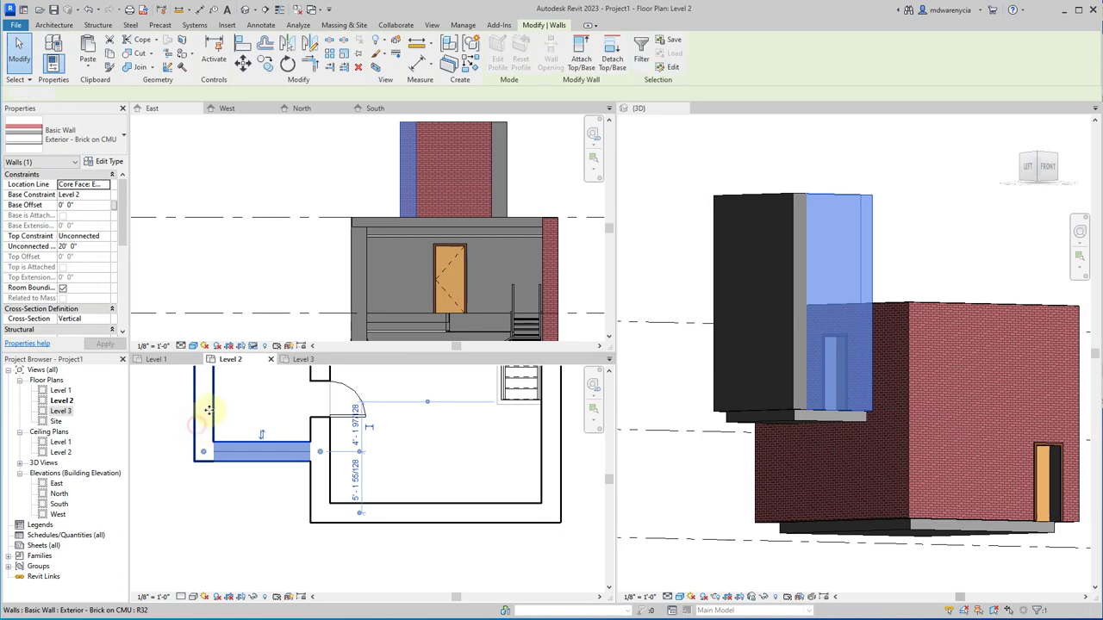
middle_click_drag(252, 431, 261, 530)
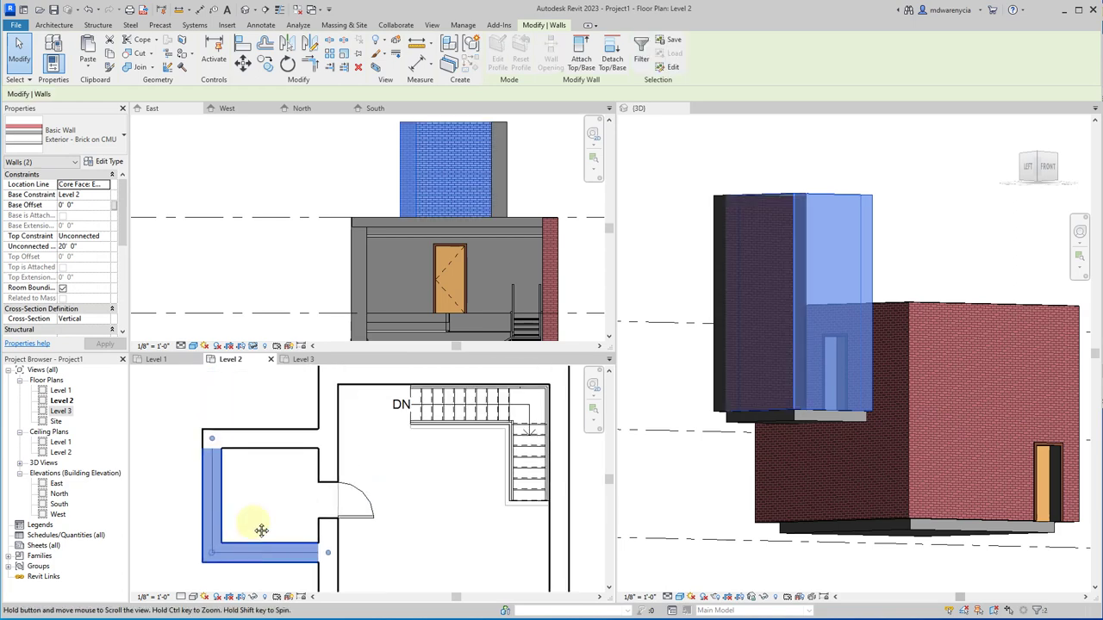
left_click(256, 429, "ctrl")
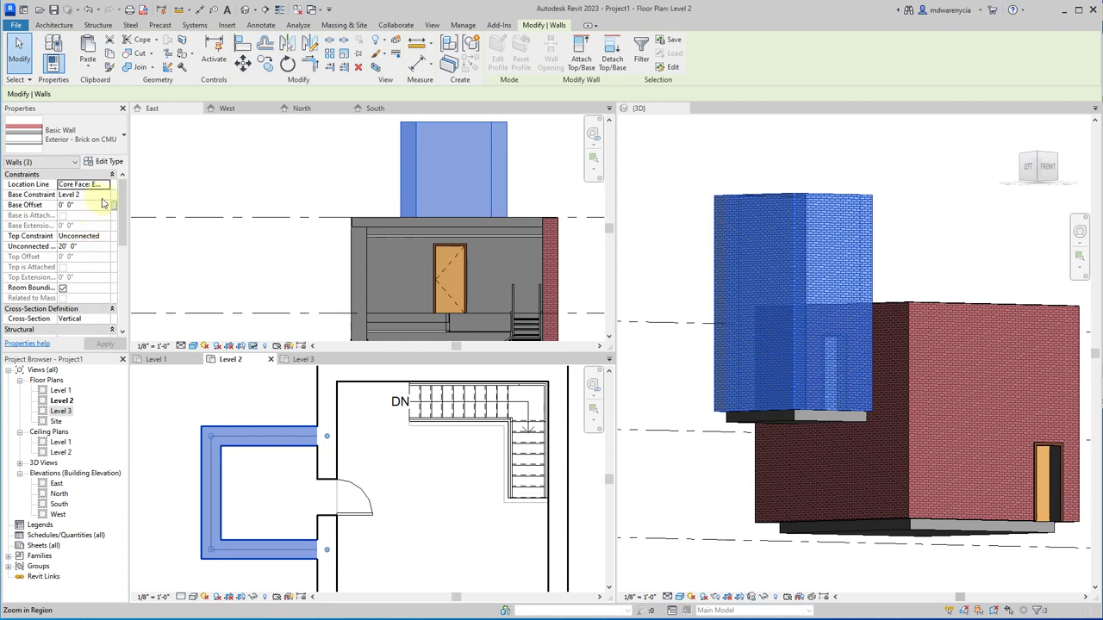
left_click(86, 194)
left_click(105, 195)
left_click(78, 205)
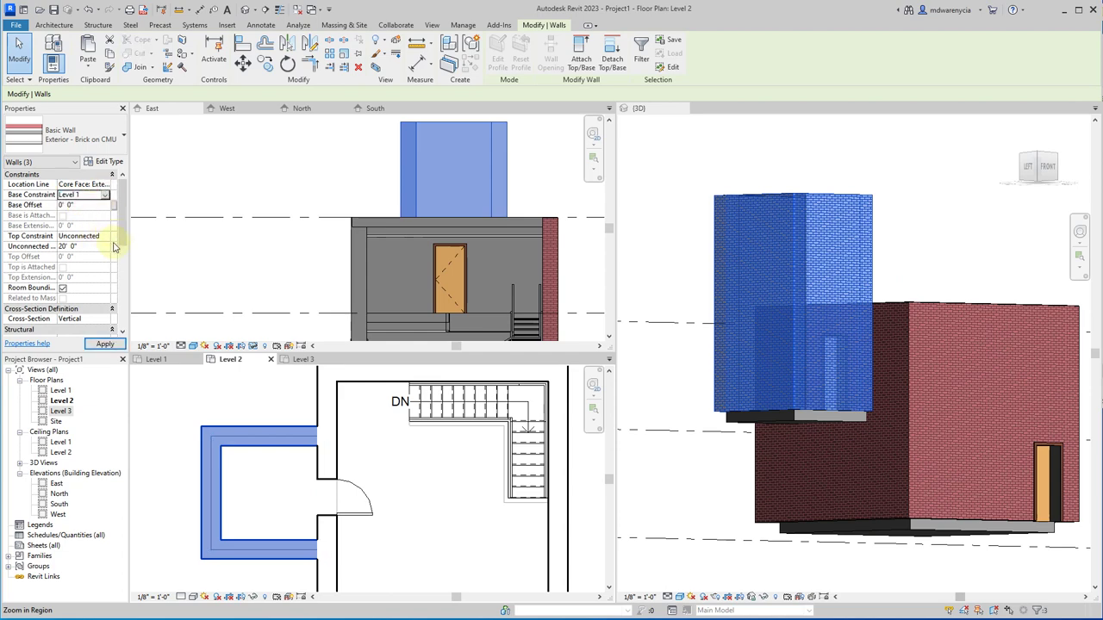
left_click(109, 239)
left_click(87, 266)
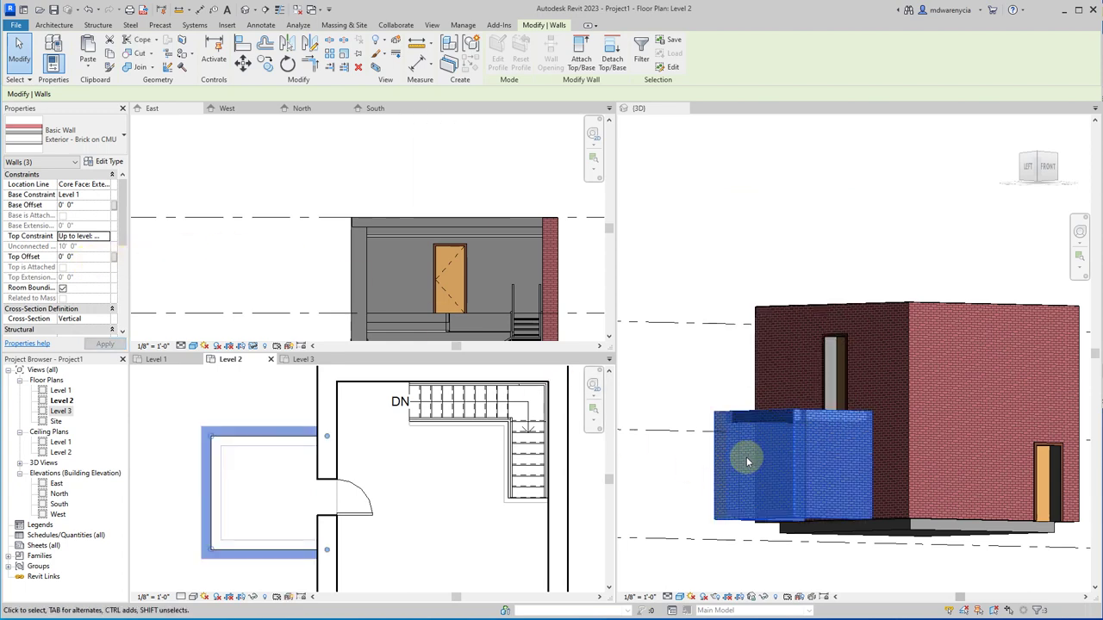
Step: Set the three extension walls' base offset to 8' 0 1/2" and their top offset to -0' 0 1/2"
left_click(92, 205)
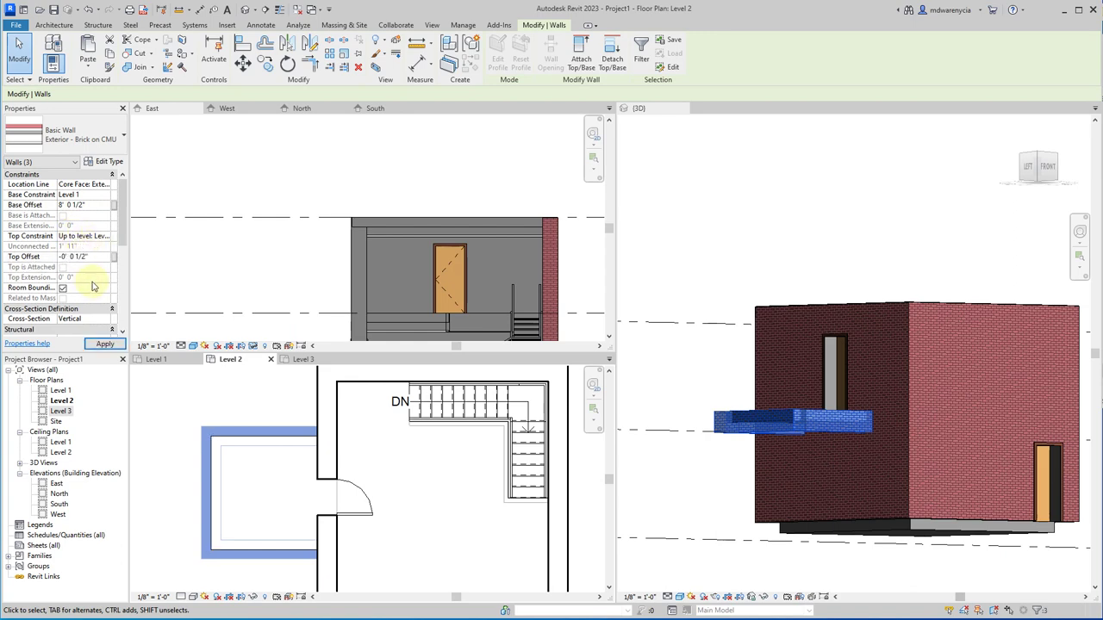
scroll(794, 399, "up", 5)
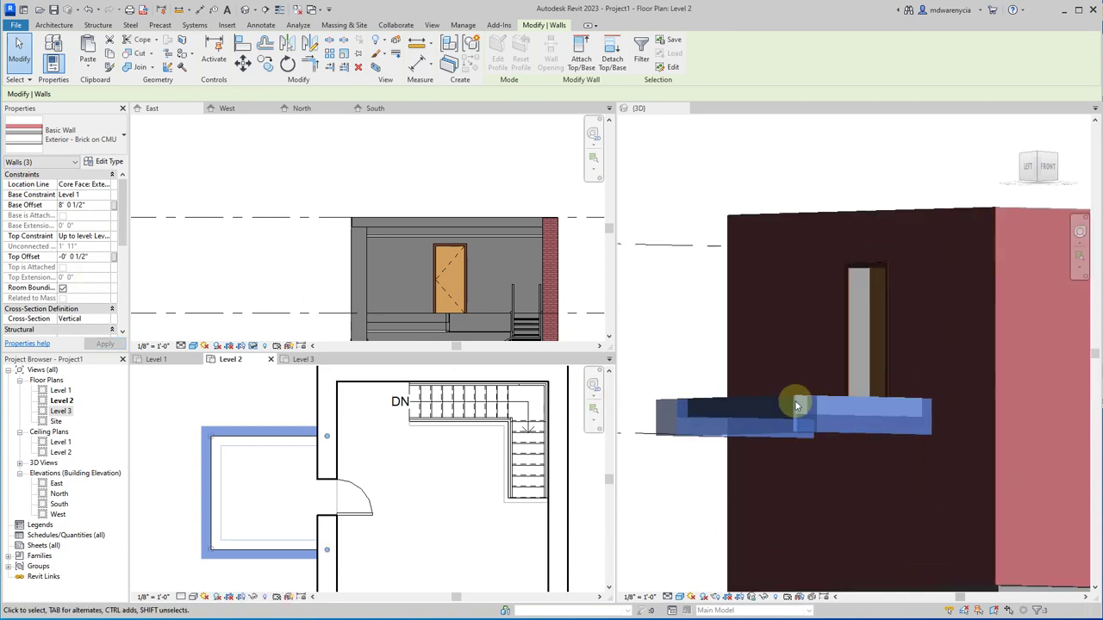
middle_click_drag(798, 443, 767, 552, "shift")
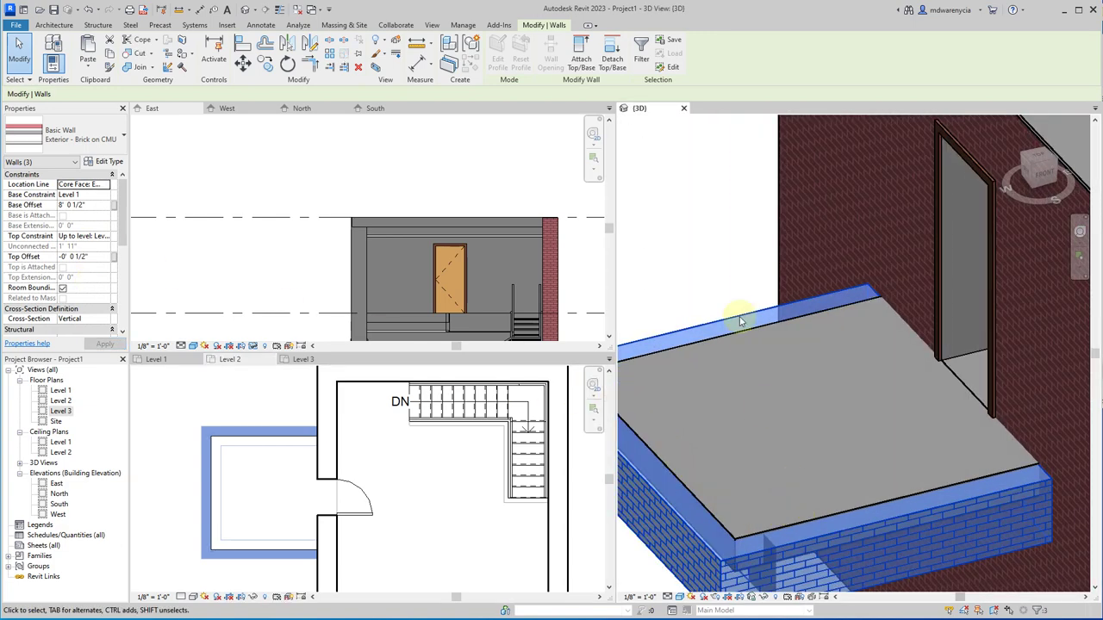
left_click(704, 247)
Step: Examine how the floor extension meets its surrounding low walls from above and below in 3D, and check the Level 1 plan
left_click(768, 531)
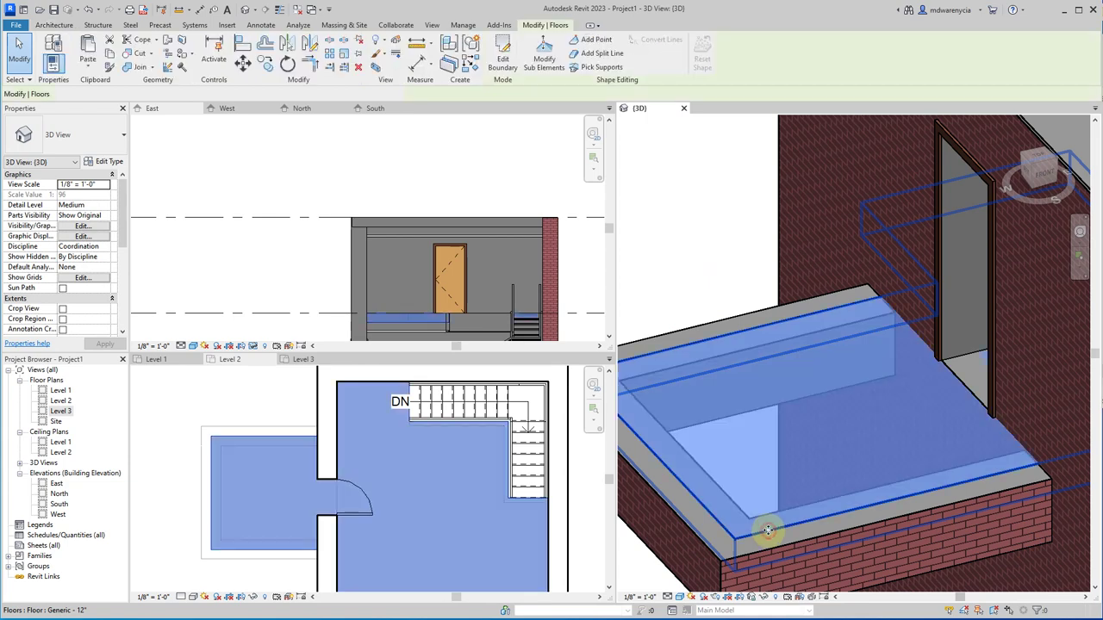
left_click(674, 294)
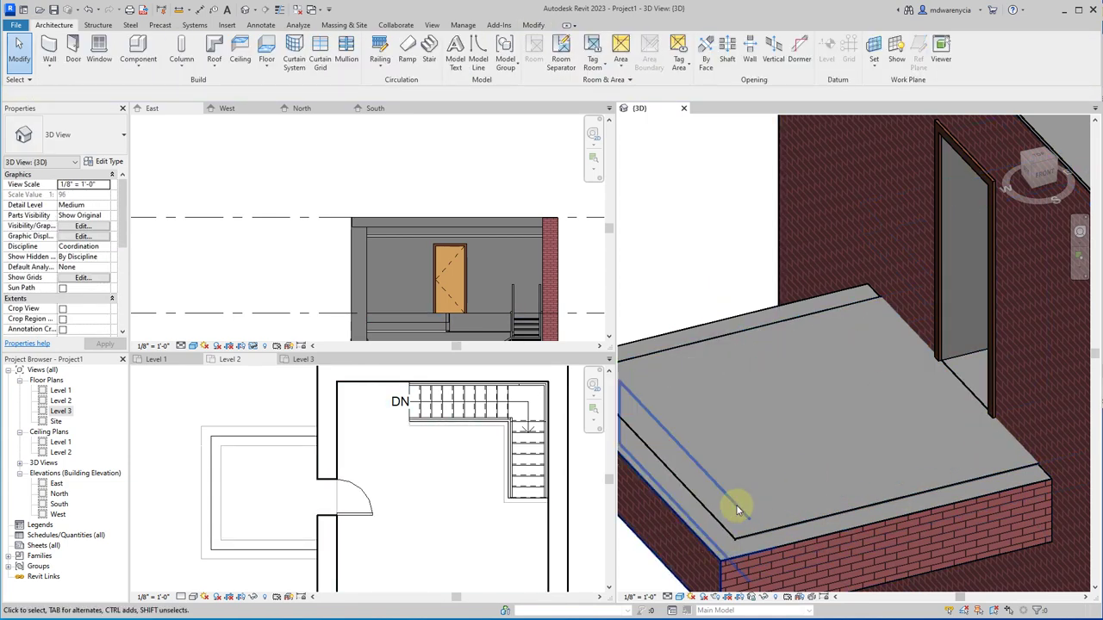
scroll(737, 549, "up", 2)
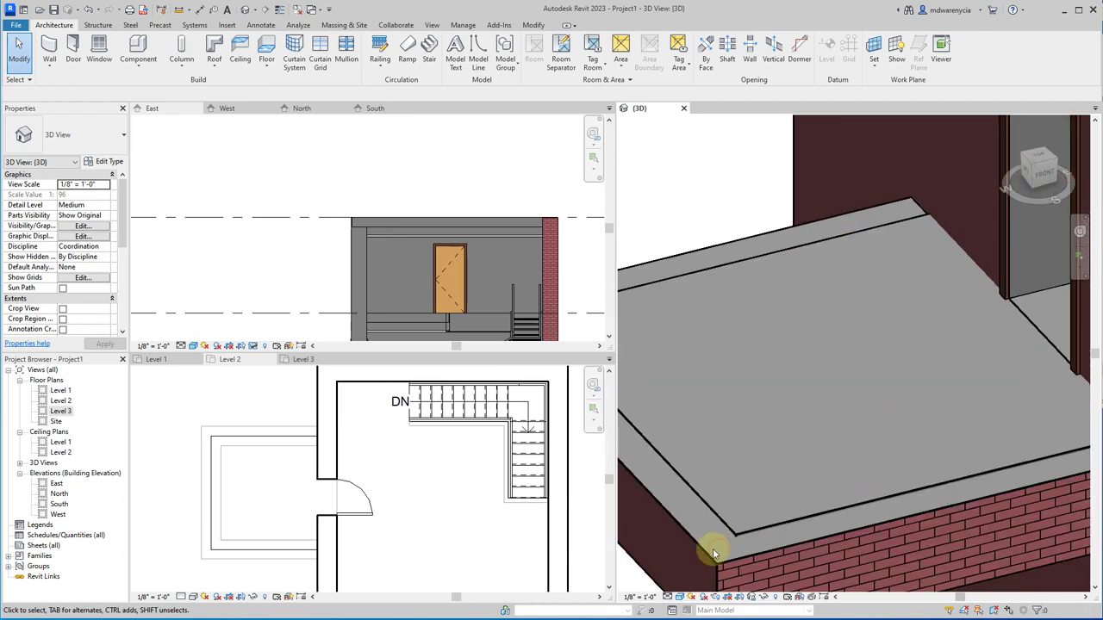
left_click(703, 545)
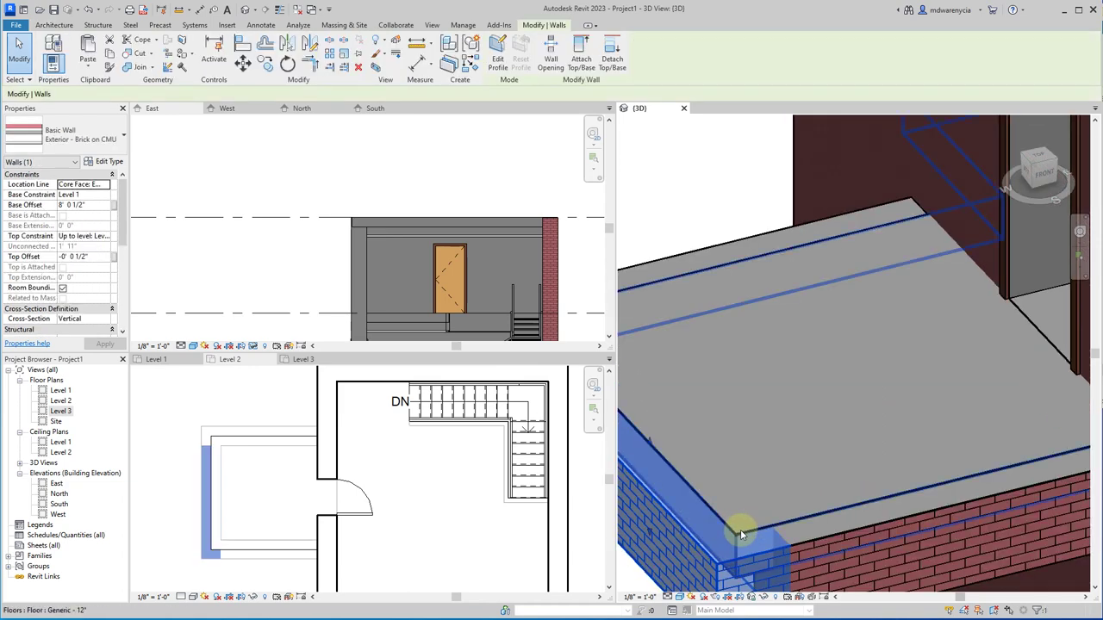
left_click(175, 460)
left_click(170, 462)
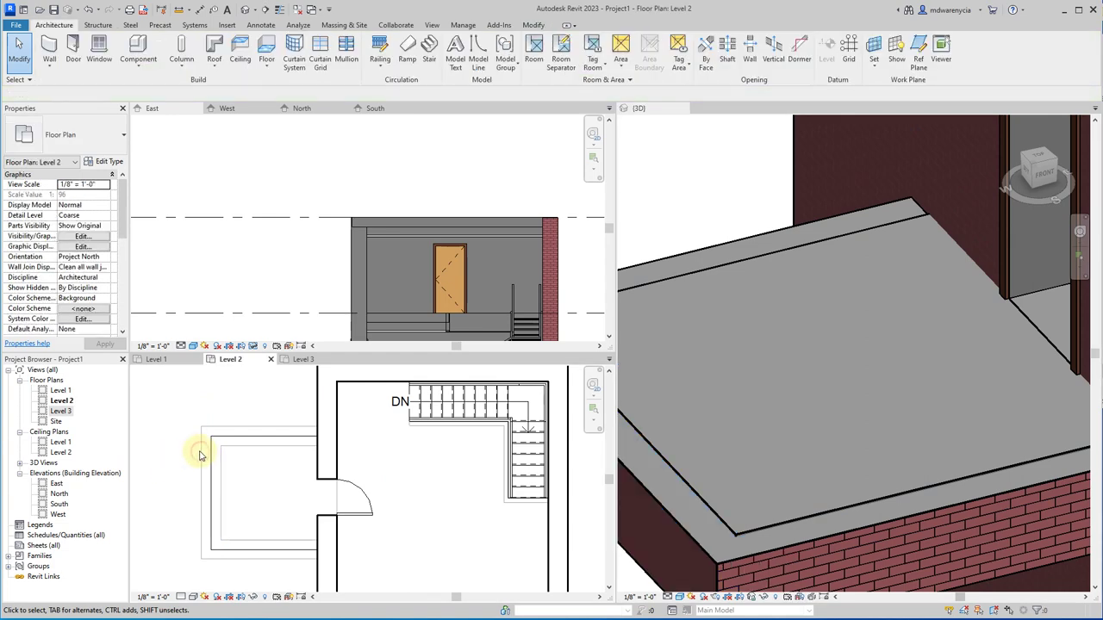
left_click(155, 358)
scroll(374, 477, "down", 5)
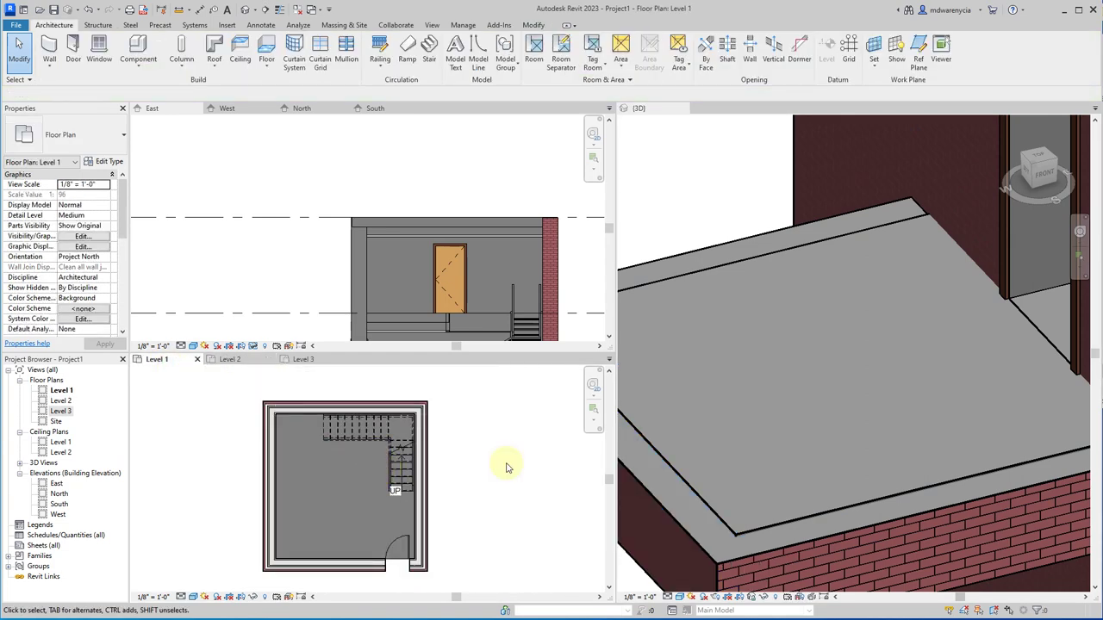
left_click(691, 539)
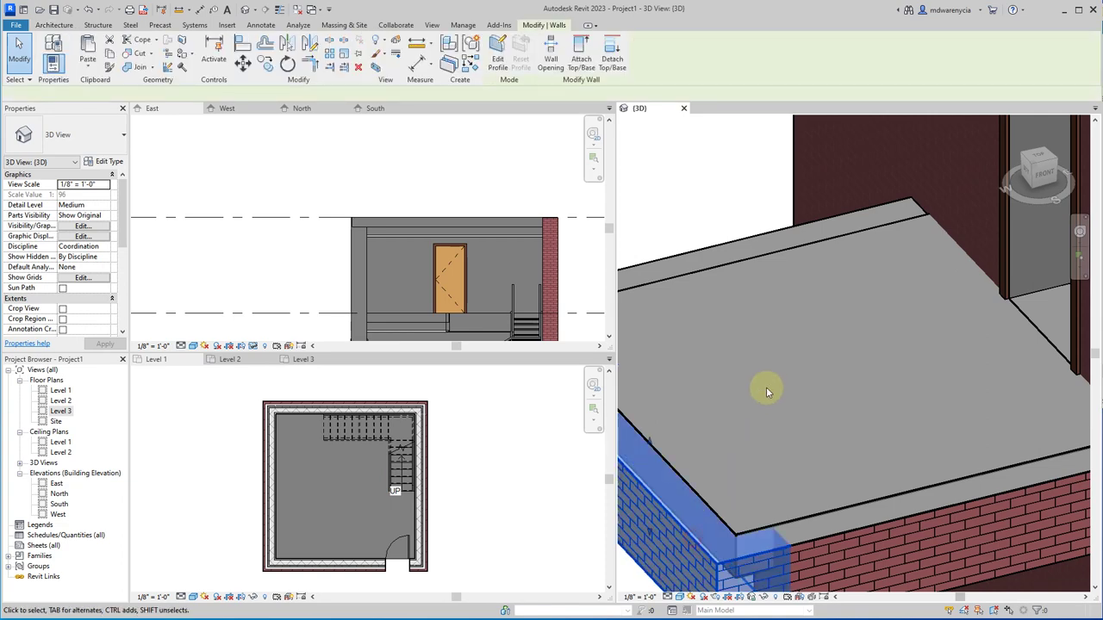
scroll(766, 387, "down", 5)
scroll(778, 438, "up", 5)
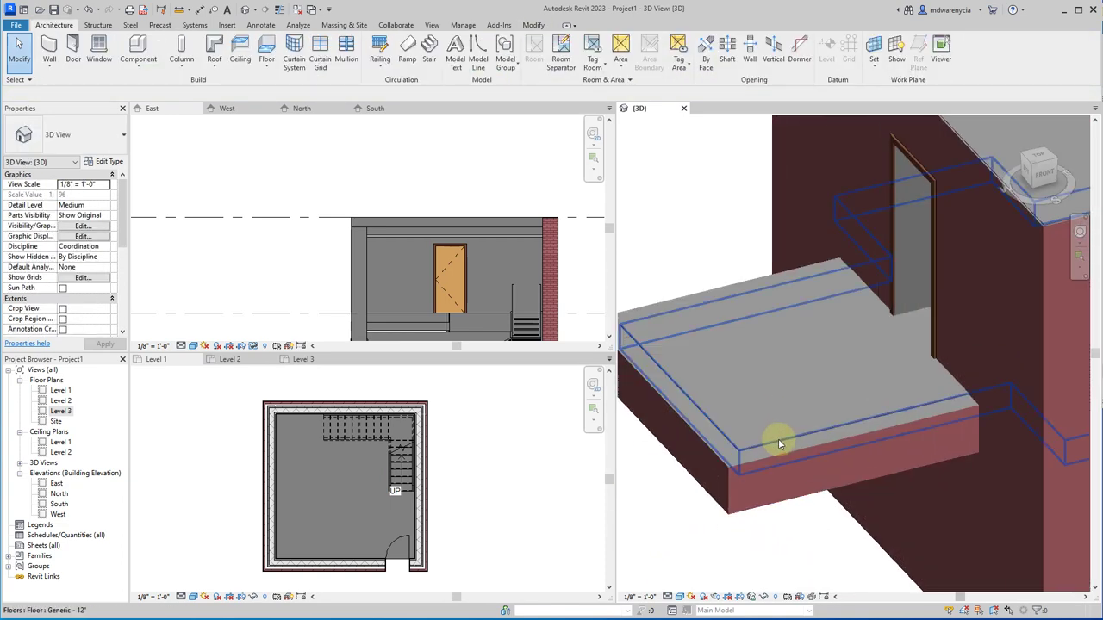
scroll(698, 462, "up", 4)
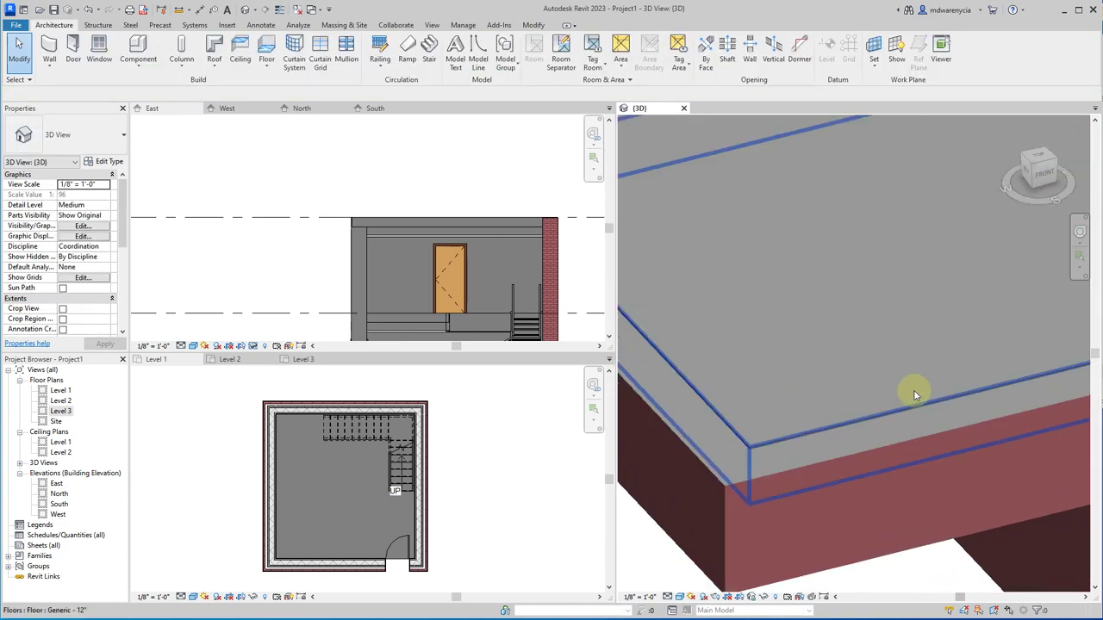
scroll(916, 395, "down", 5)
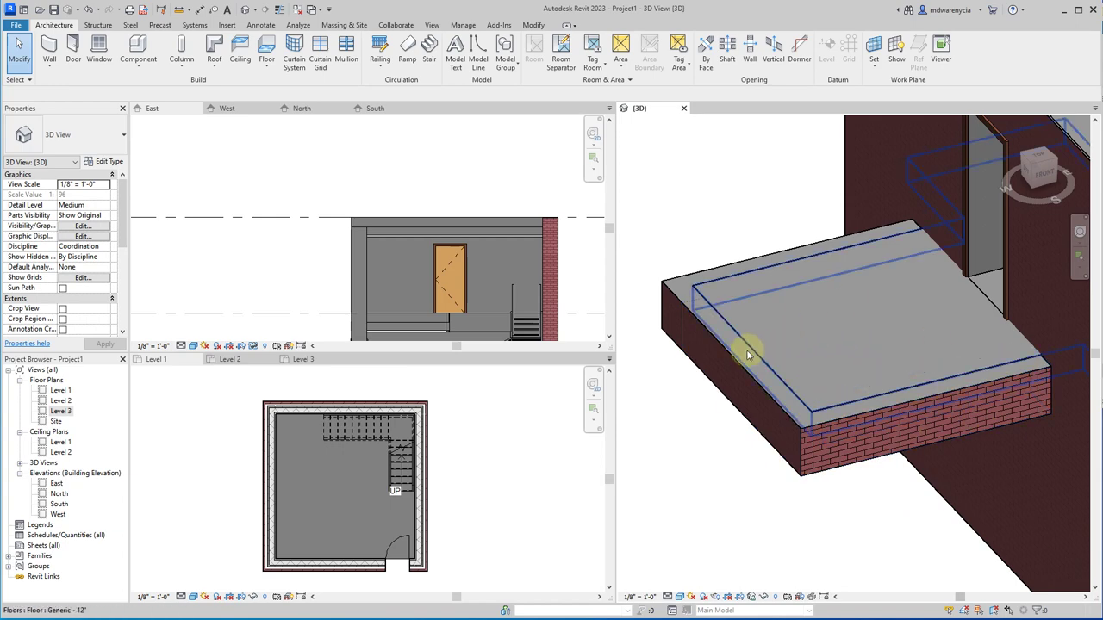
middle_click_drag(823, 498, 755, 305, "shift")
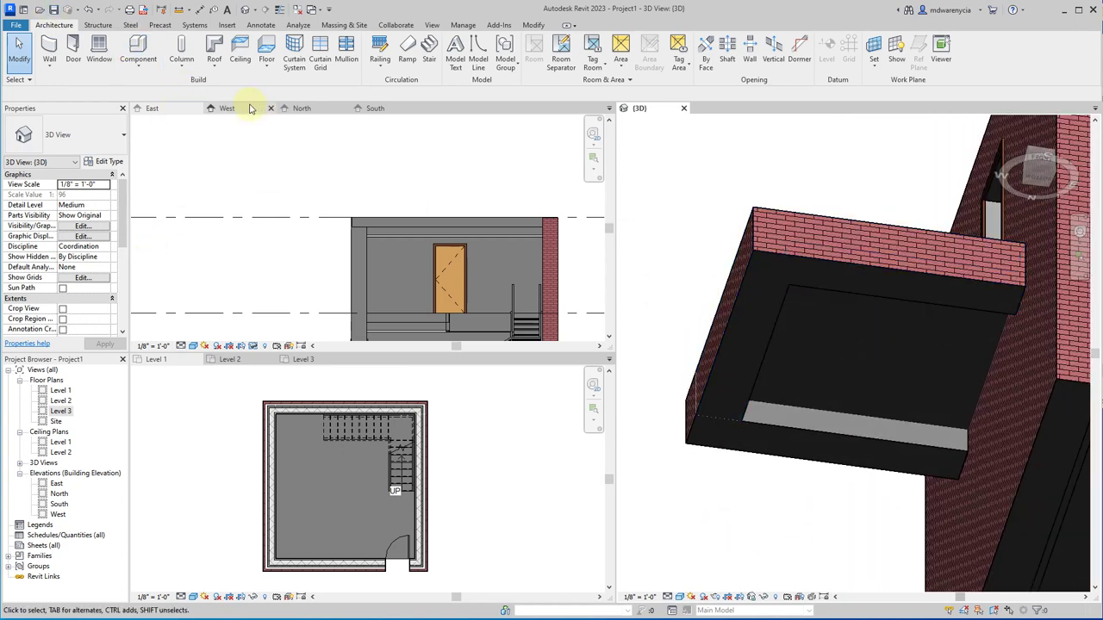
Step: Review the Level 1 floor plan's area west of the building and its underlay, extents and view range properties
left_click(157, 360)
middle_click_drag(174, 496, 390, 498)
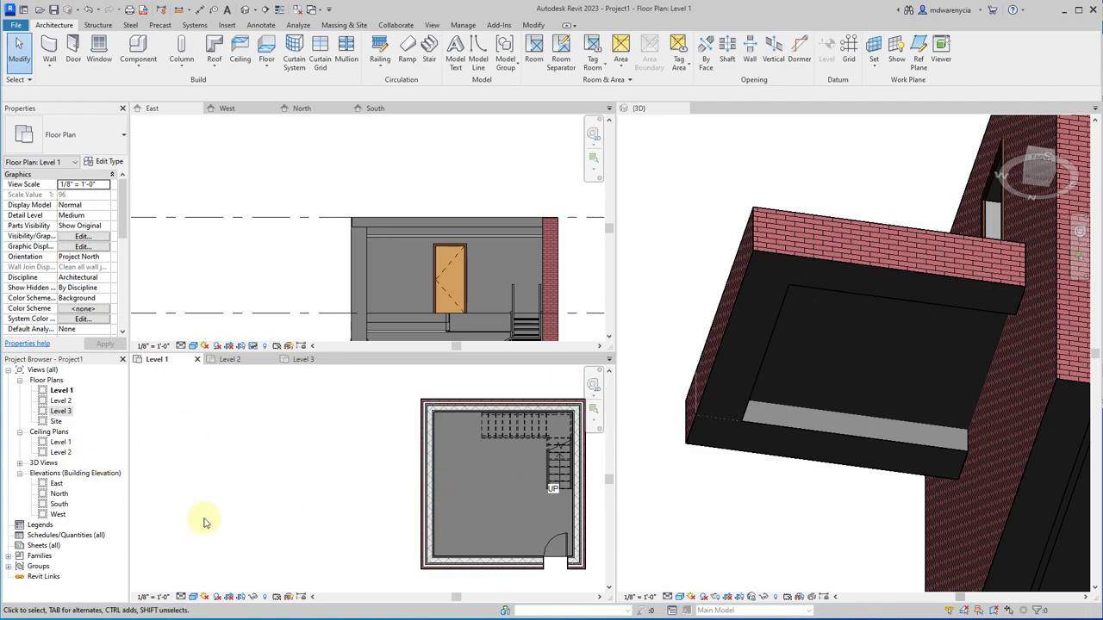
scroll(58, 215, "down", 5)
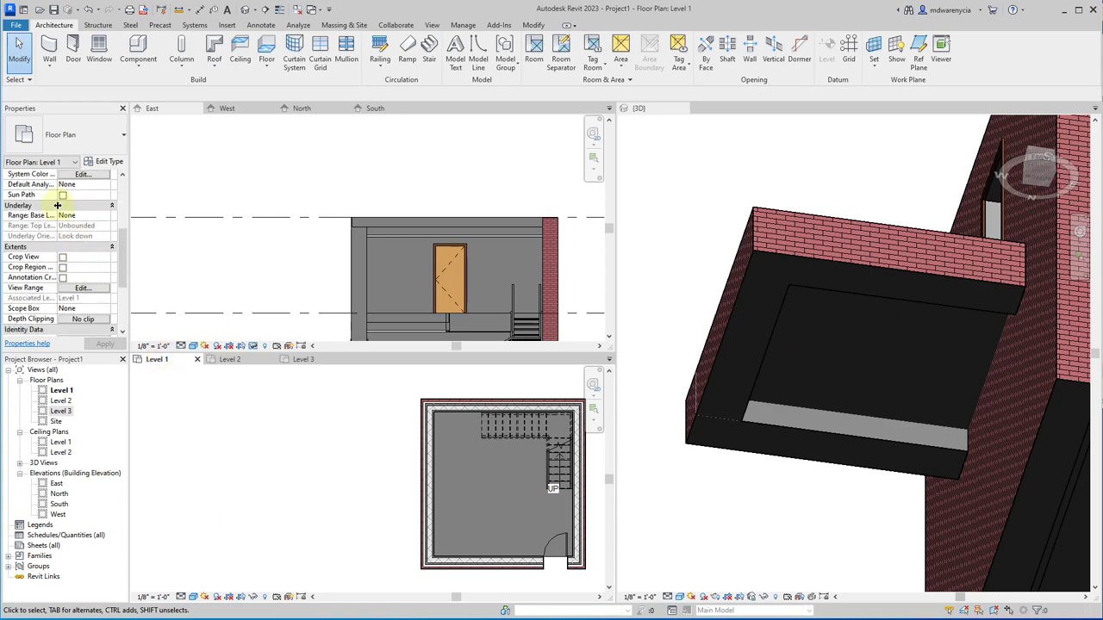
scroll(67, 229, "up", 1)
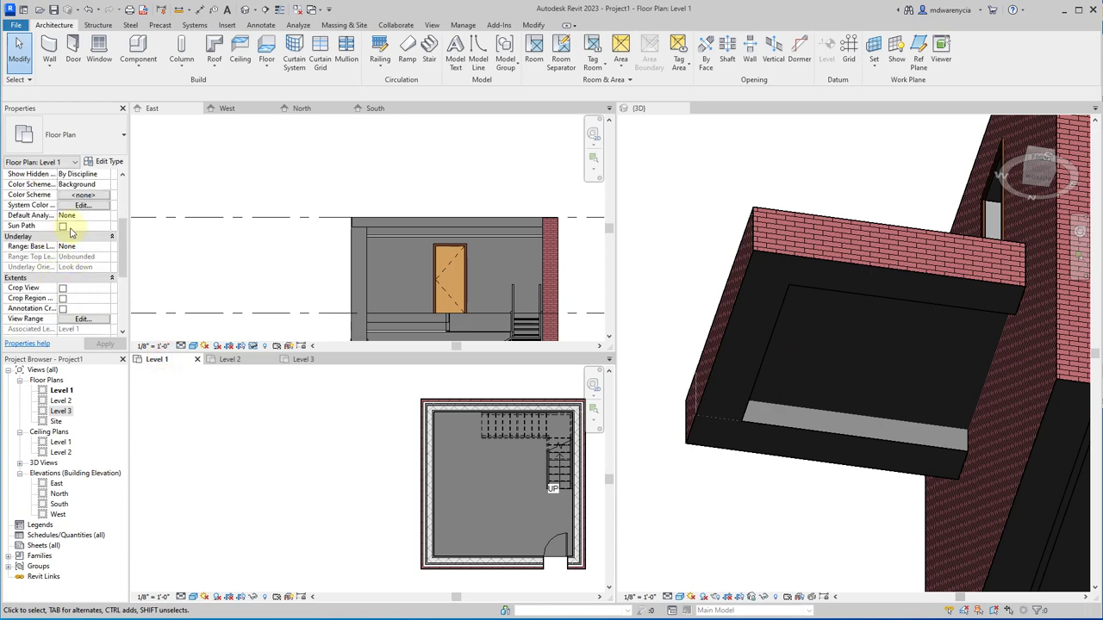
scroll(72, 233, "down", 3)
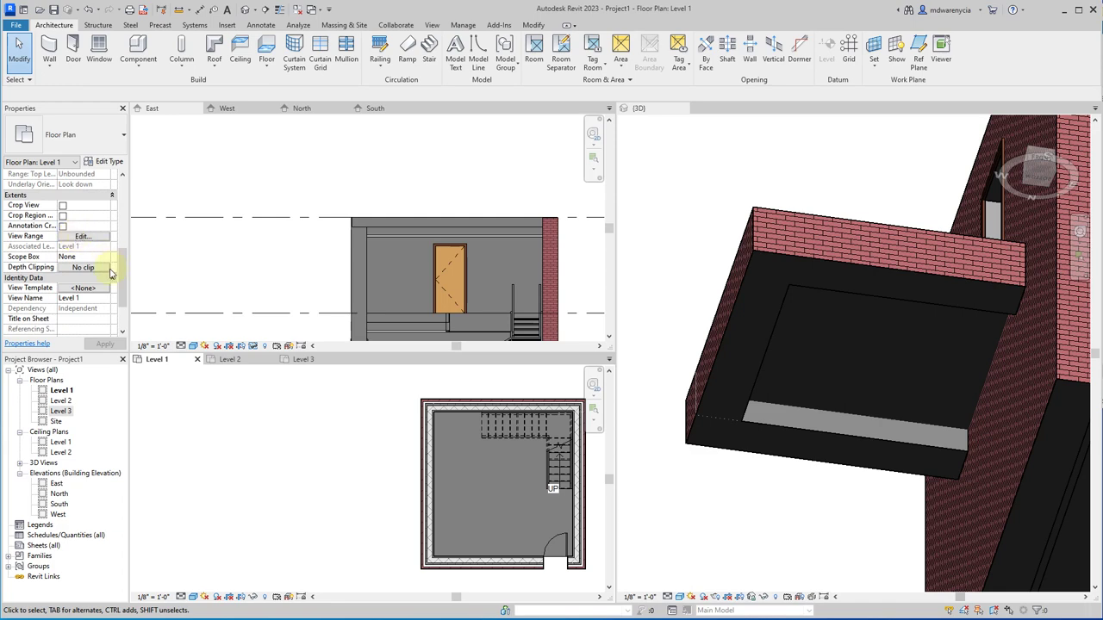
scroll(267, 301, "up", 5)
scroll(294, 315, "down", 6)
scroll(402, 441, "down", 2)
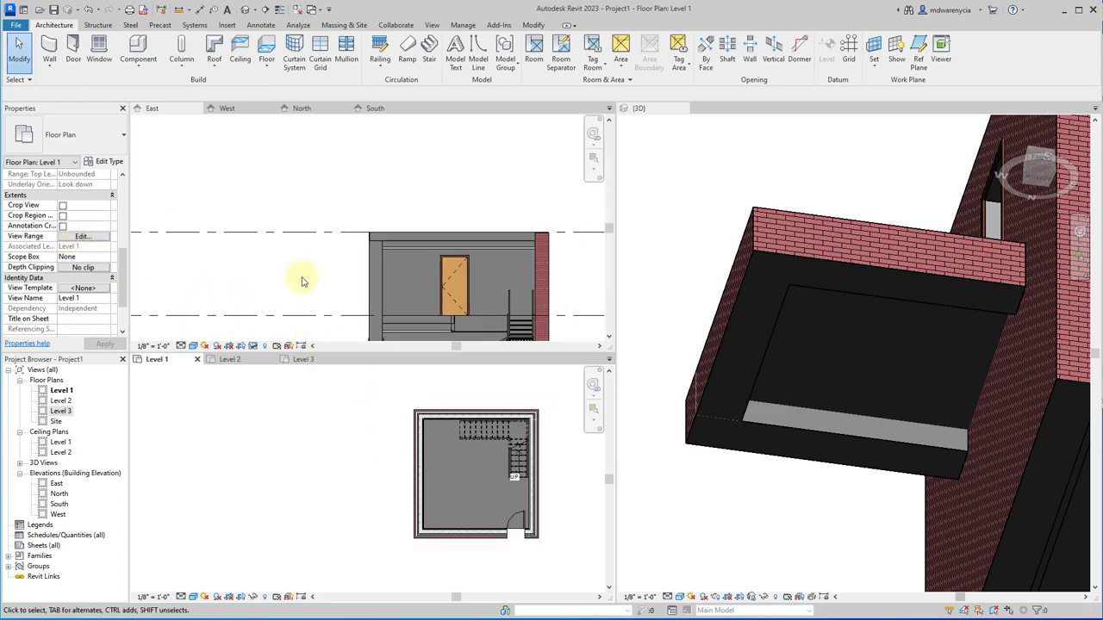
Step: Sketch a rectangular boundary for a 2' x 4' ACT System ceiling around the floor extension on Level 2, offset -0' 0 5/8" from the outer walls
left_click(229, 359)
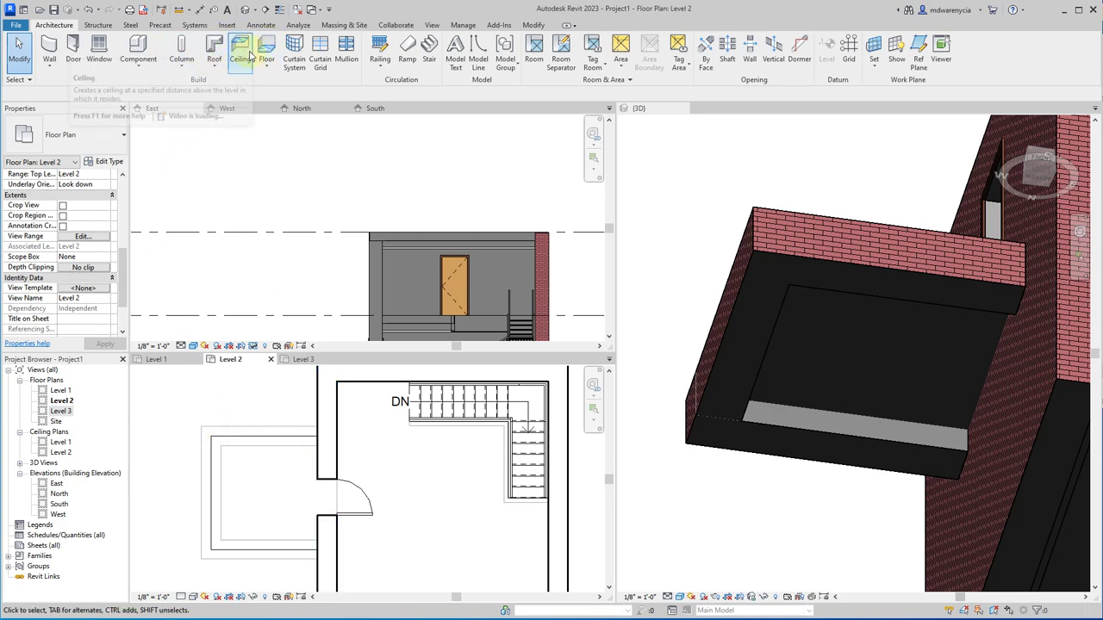
left_click(243, 59)
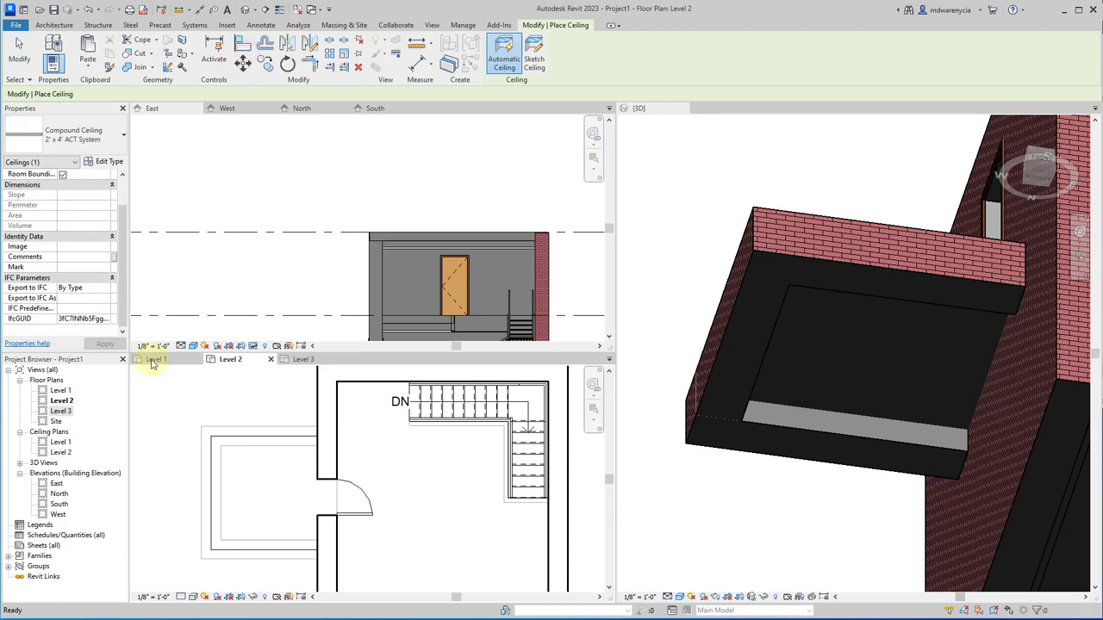
left_click(534, 59)
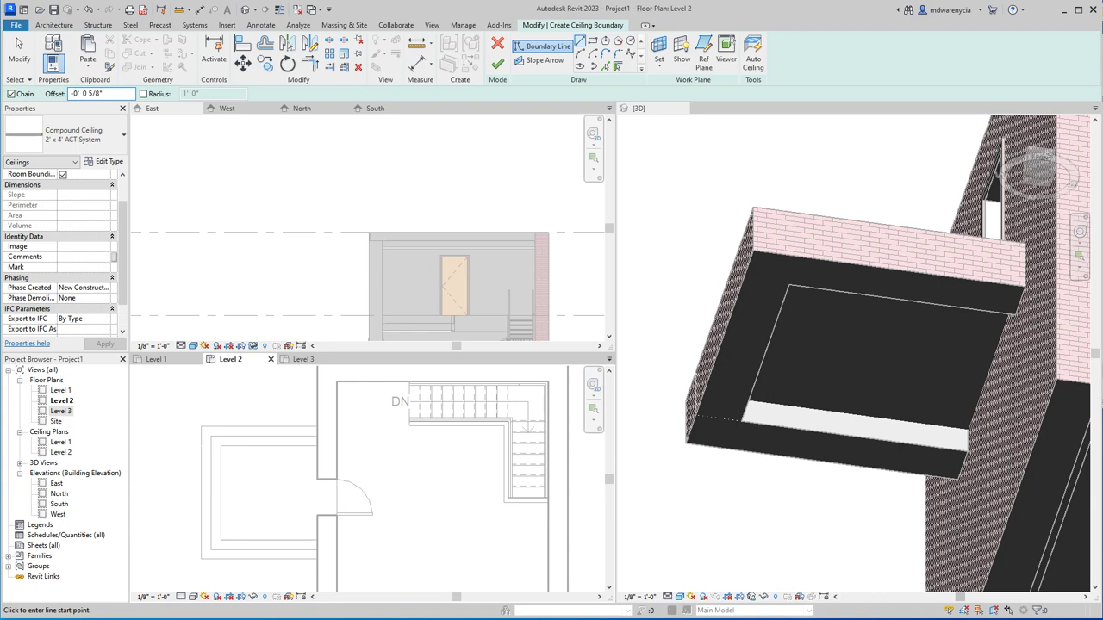
left_click(198, 422)
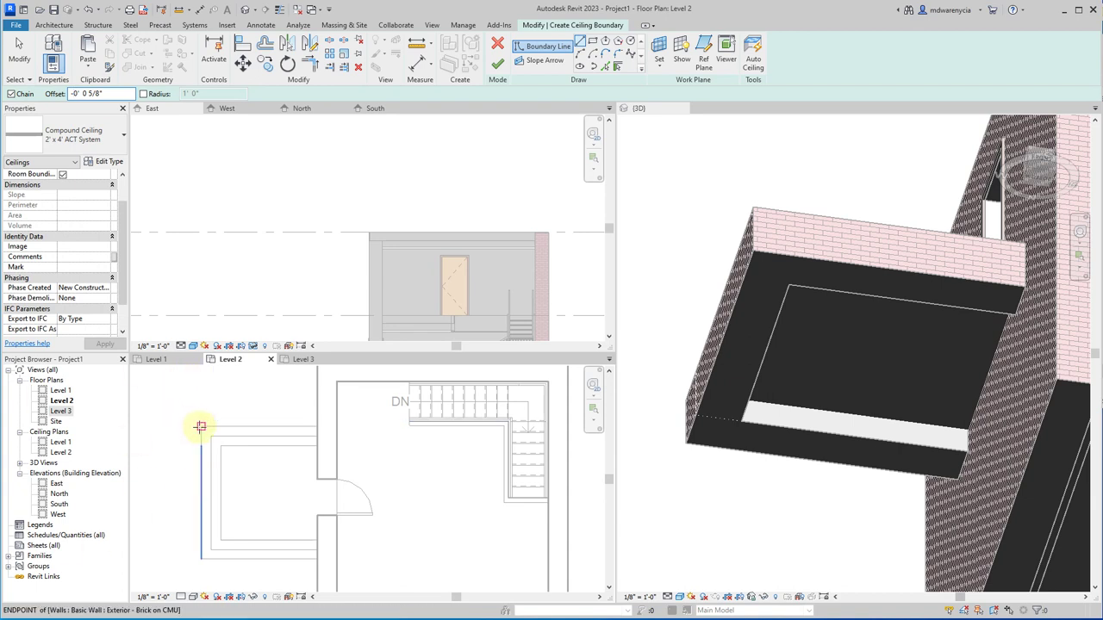
scroll(258, 530, "up", 1)
left_click(593, 41)
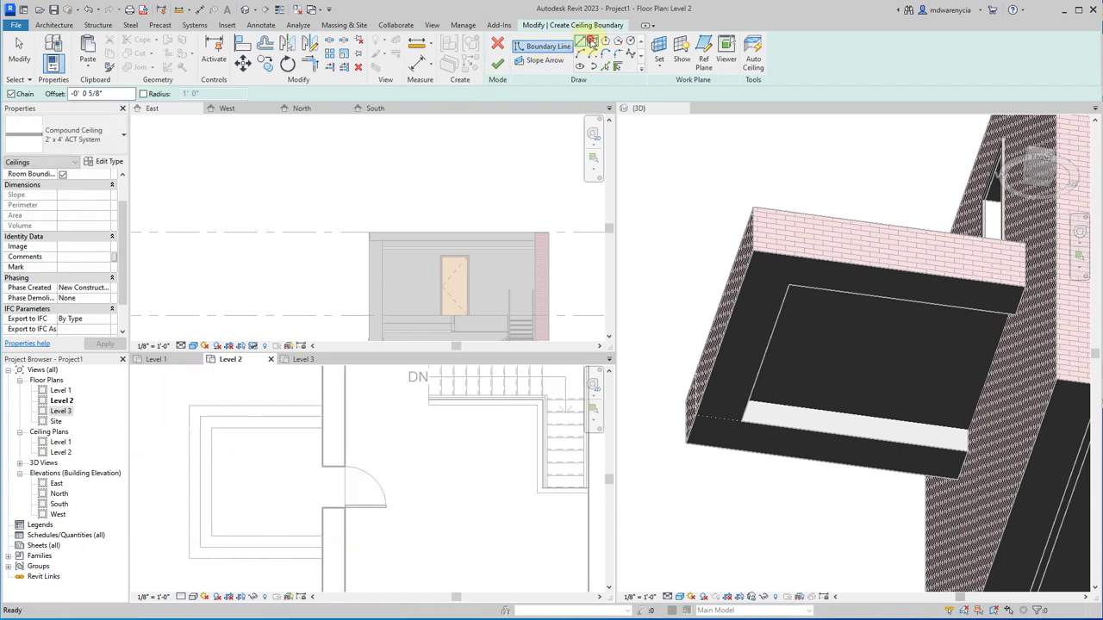
left_click(189, 407)
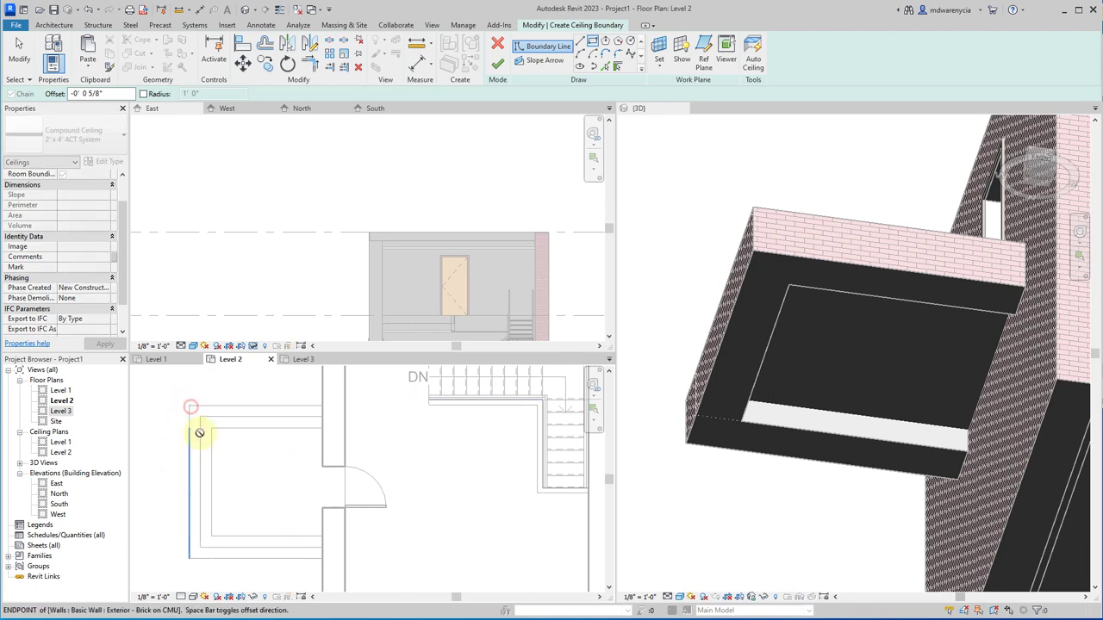
scroll(328, 564, "up", 2)
scroll(332, 567, "up", 4)
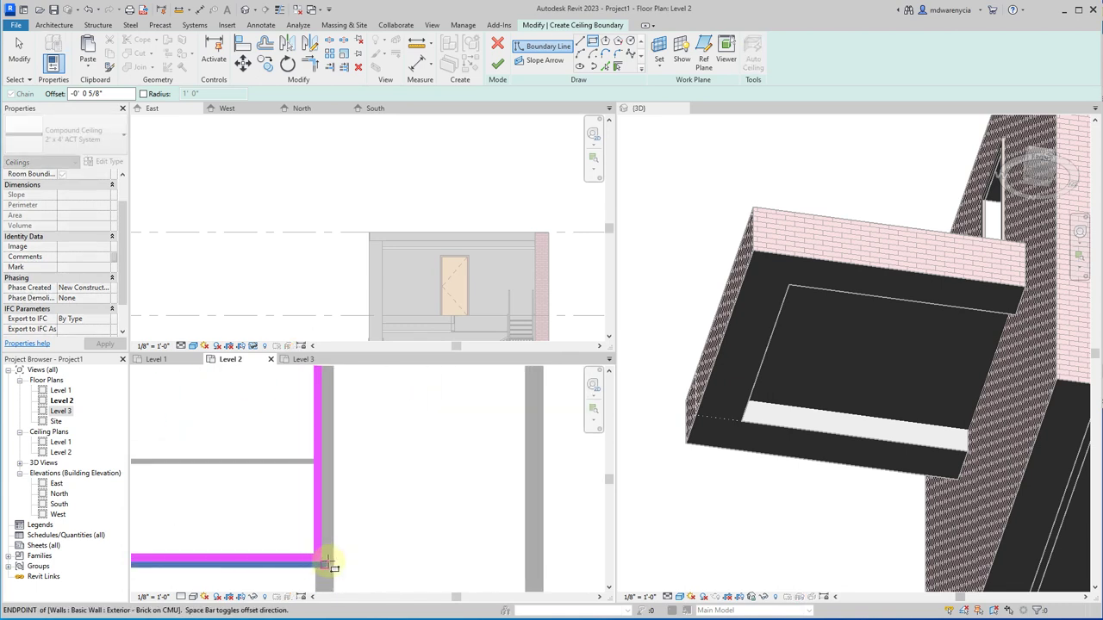
left_click(327, 565)
key("Escape")
key("Escape")
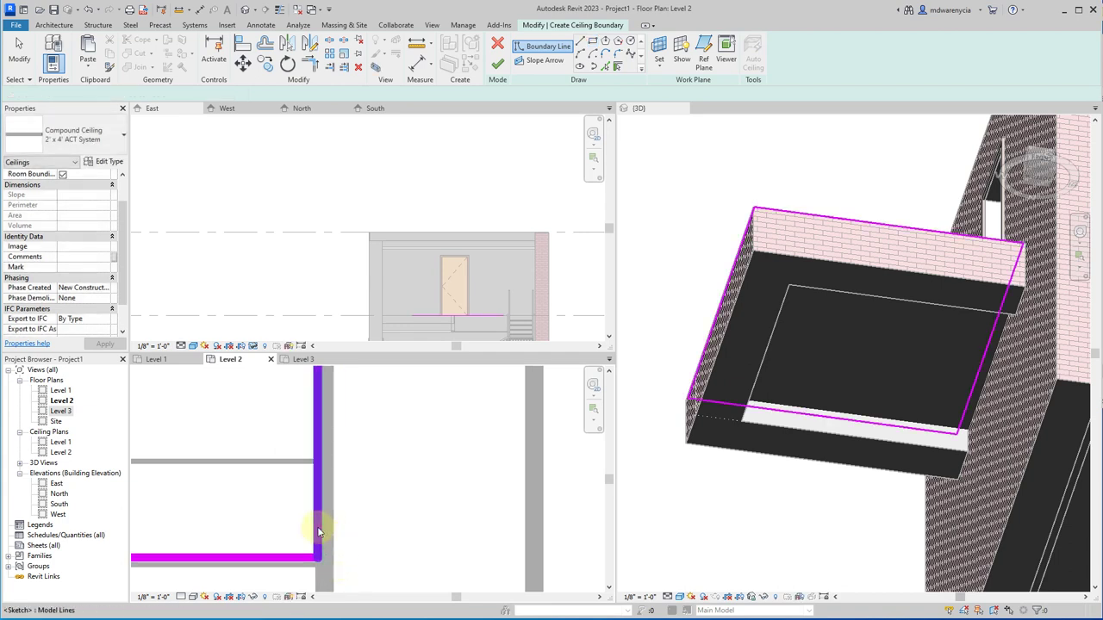
Step: Move the ceiling boundary's edge beside the building against the exterior wall face, and finish the ceiling
left_click(316, 517)
left_click_drag(317, 515, 324, 518)
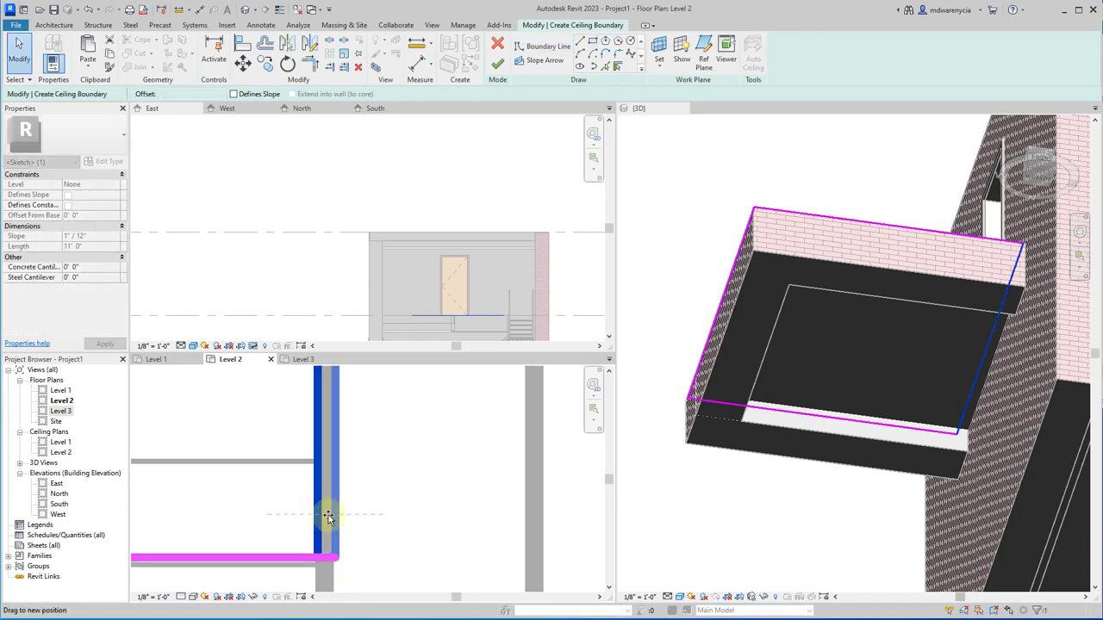
left_click(394, 468)
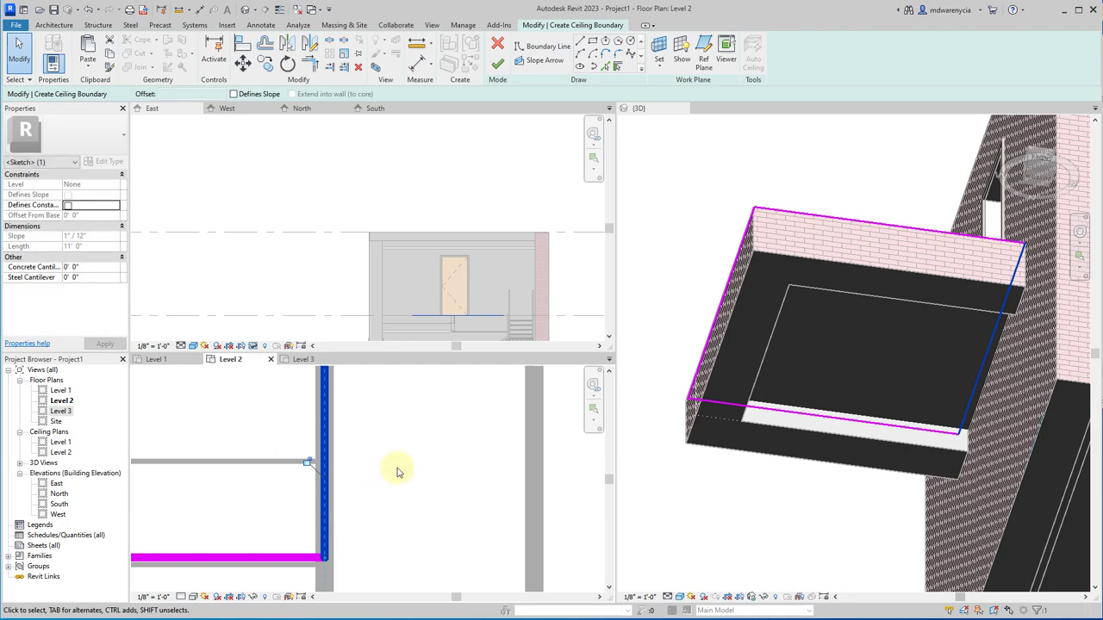
scroll(388, 500, "down", 3)
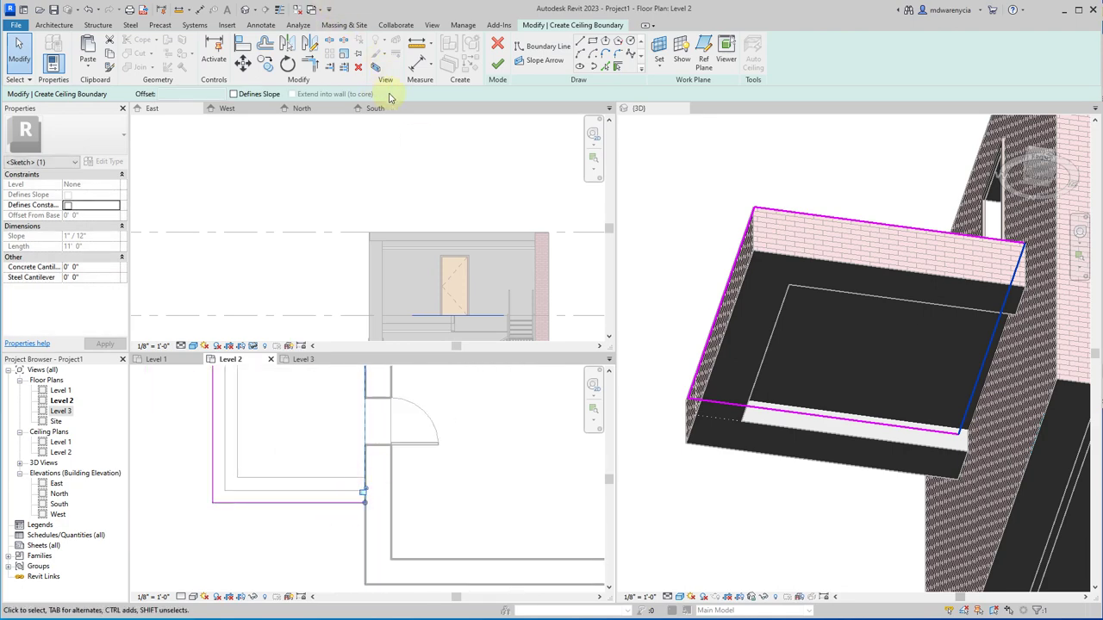
left_click(495, 67)
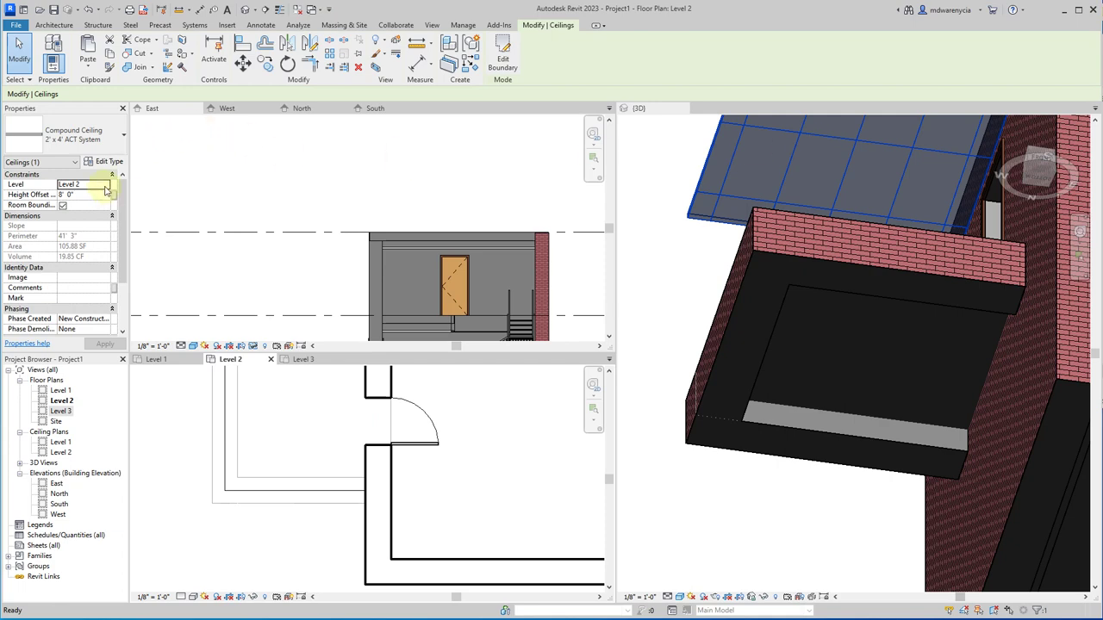
Step: Change the new ceiling's level constraint to Level 1
left_click(106, 189)
left_click(69, 194)
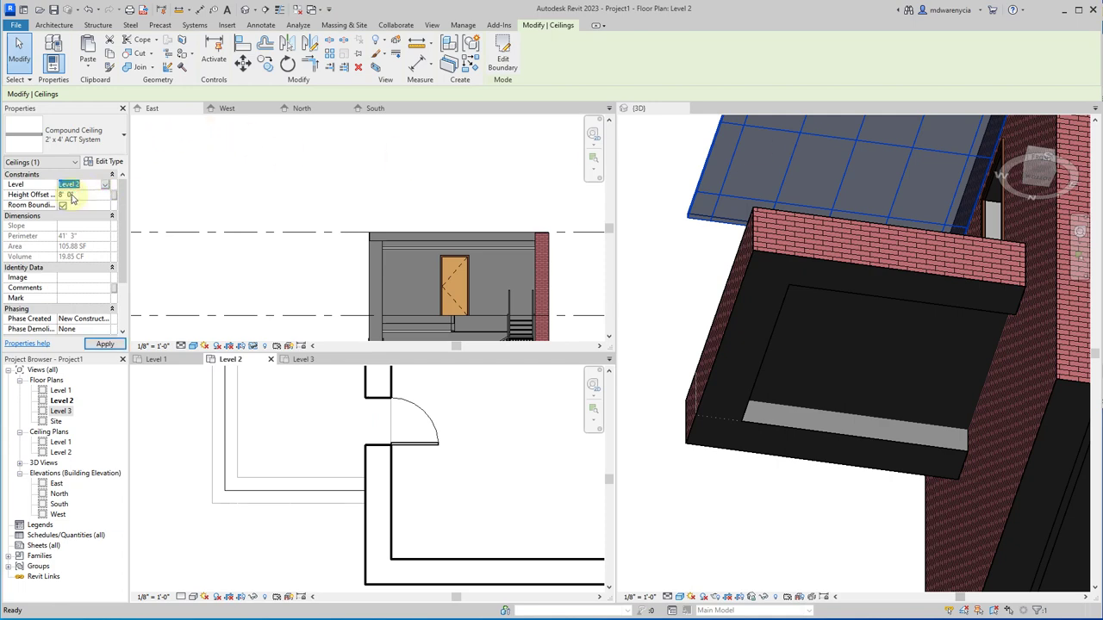
left_click(782, 510)
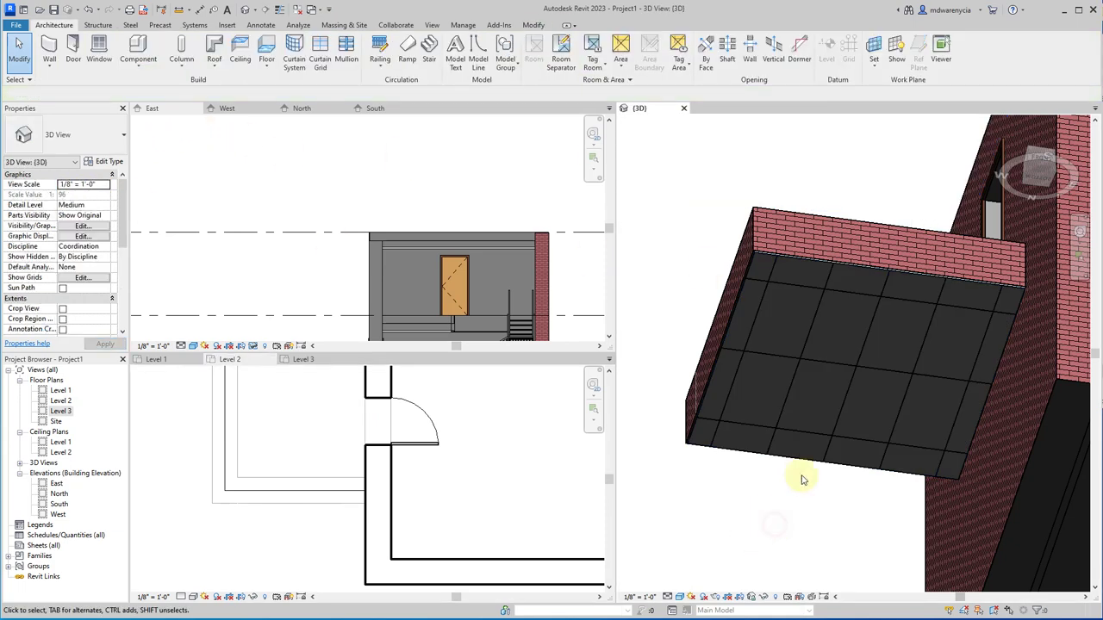
Step: Edit the Level 2 floor's boundary in plan, moving the extension's three free edges out to the low walls' outer faces
middle_click_drag(743, 370, 812, 351, "shift")
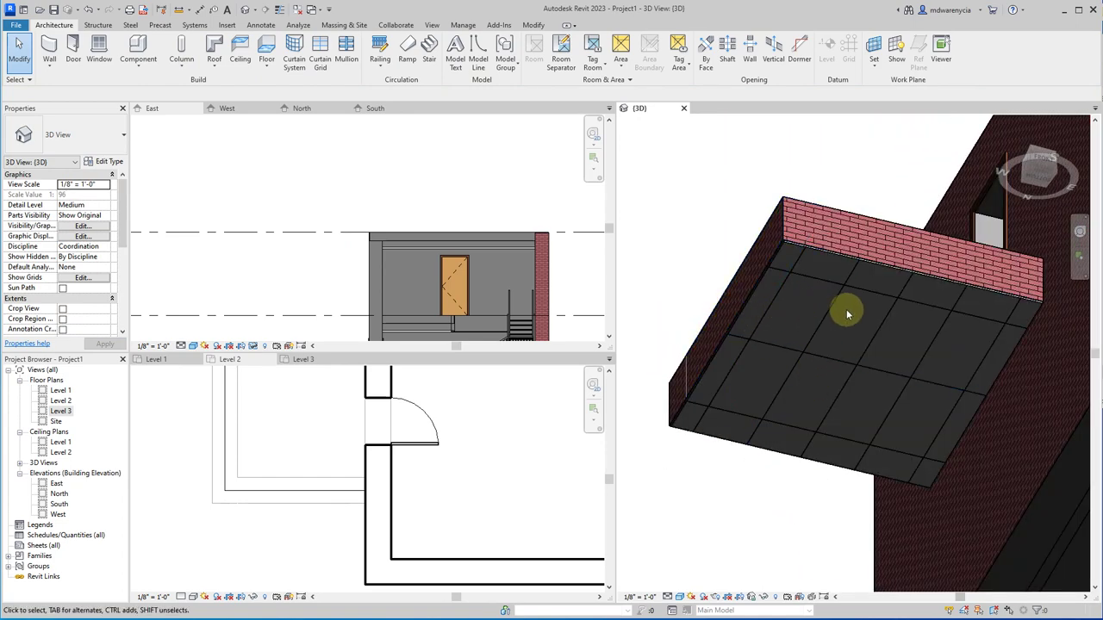
middle_click_drag(847, 310, 812, 409, "shift")
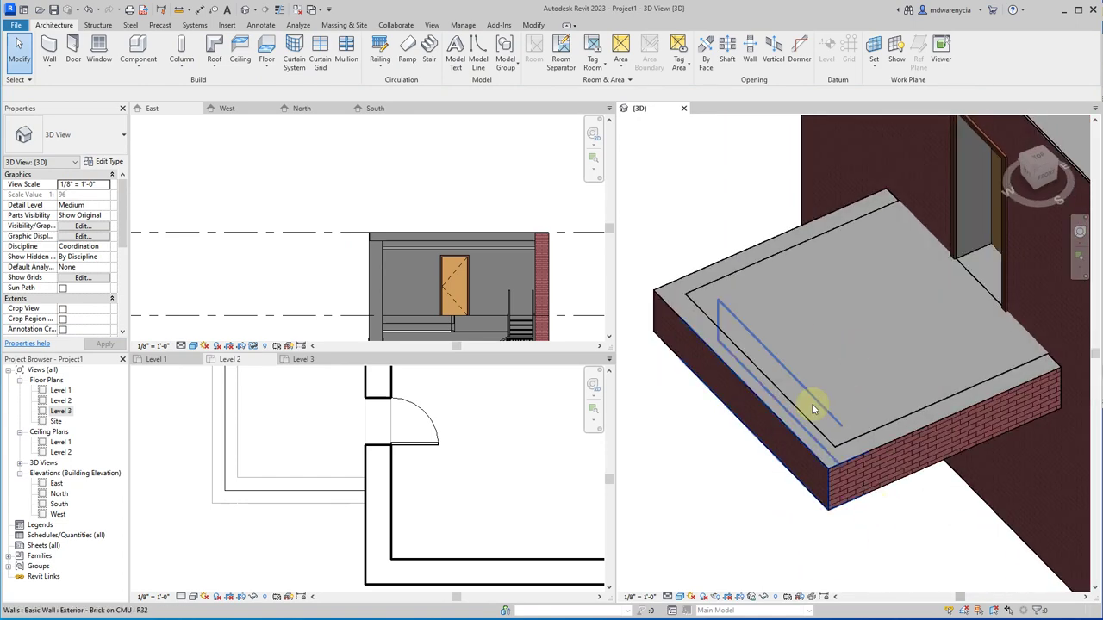
left_click(762, 372)
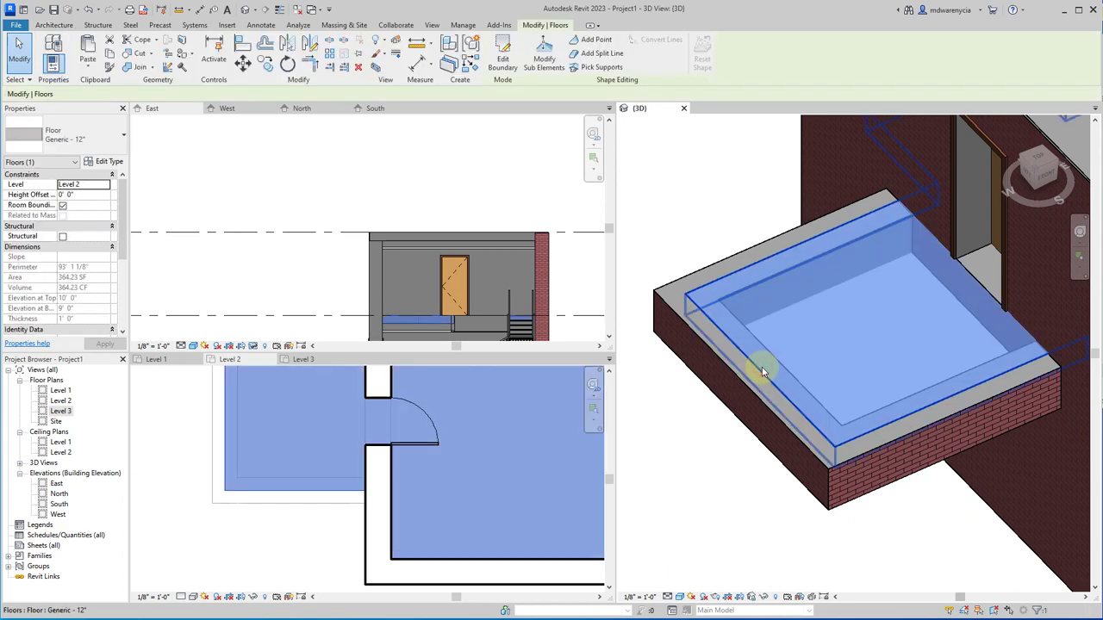
left_click(228, 358)
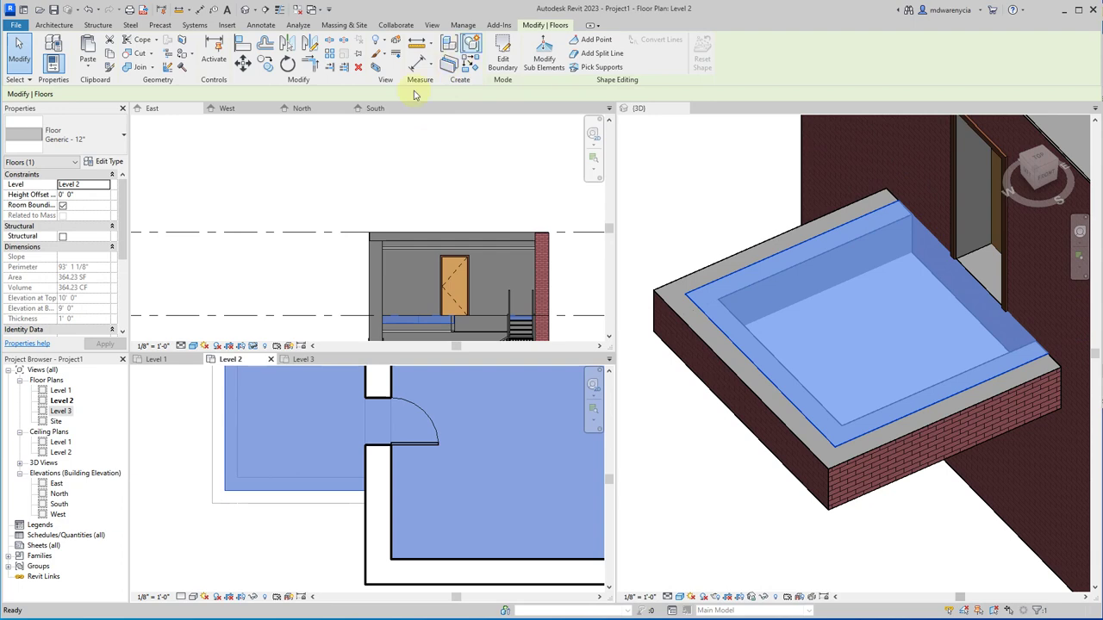
left_click(503, 57)
scroll(218, 473, "up", 3)
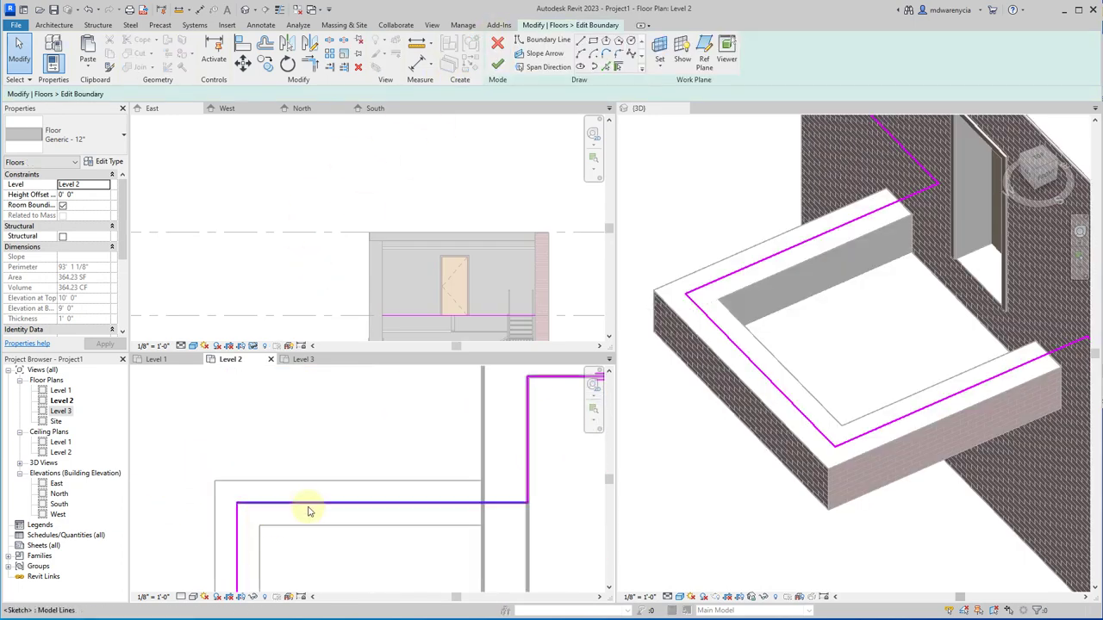
left_click(307, 508)
scroll(263, 510, "up", 3)
mouse_move(247, 505)
left_mouse_down()
mouse_move(247, 463)
mouse_move(169, 485)
left_mouse_up()
scroll(252, 519, "down", 4)
middle_click_drag(253, 539, 249, 344)
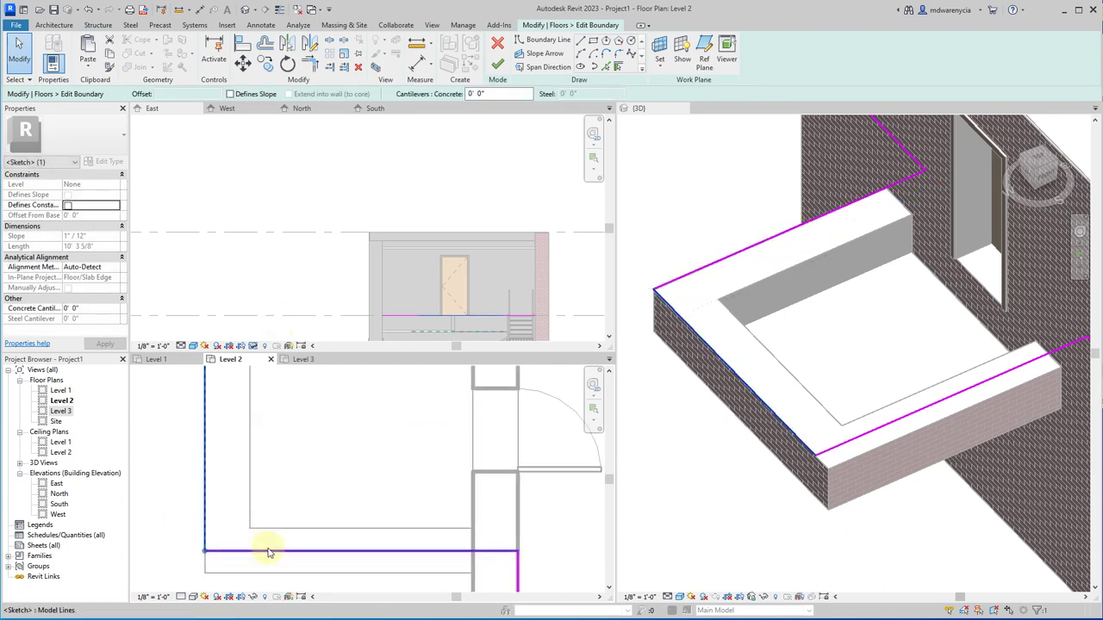
left_click_drag(268, 549, 270, 571)
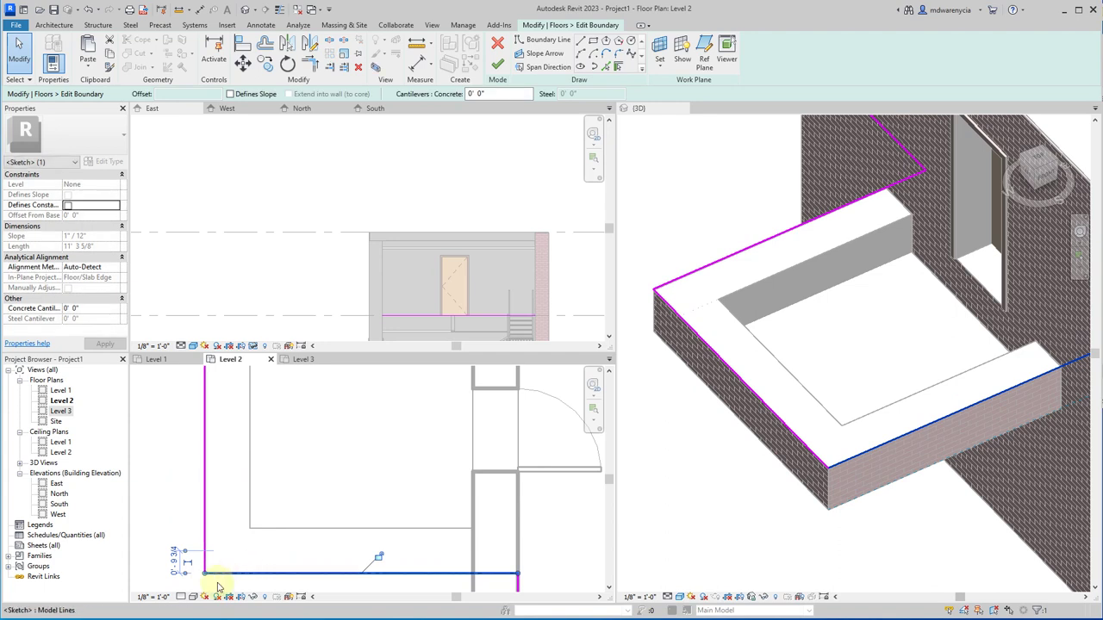
Step: Measure the extension's lower boundary line from the outer wall face and shift it 5/8" inward
scroll(216, 556, "up", 2)
scroll(151, 552, "up", 1)
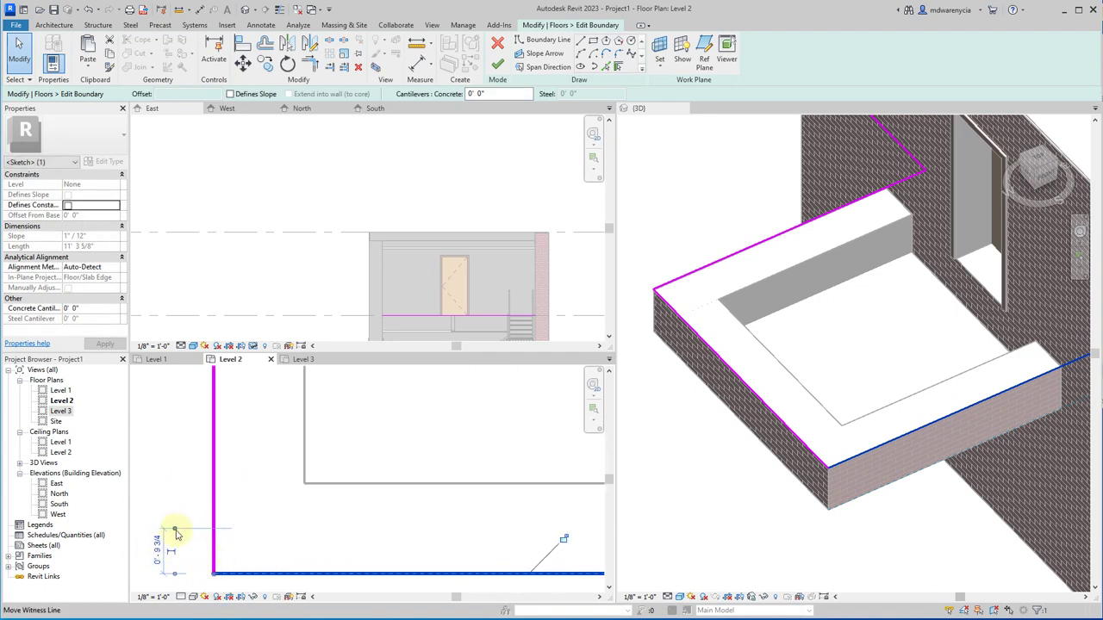
left_click_drag(175, 531, 172, 575)
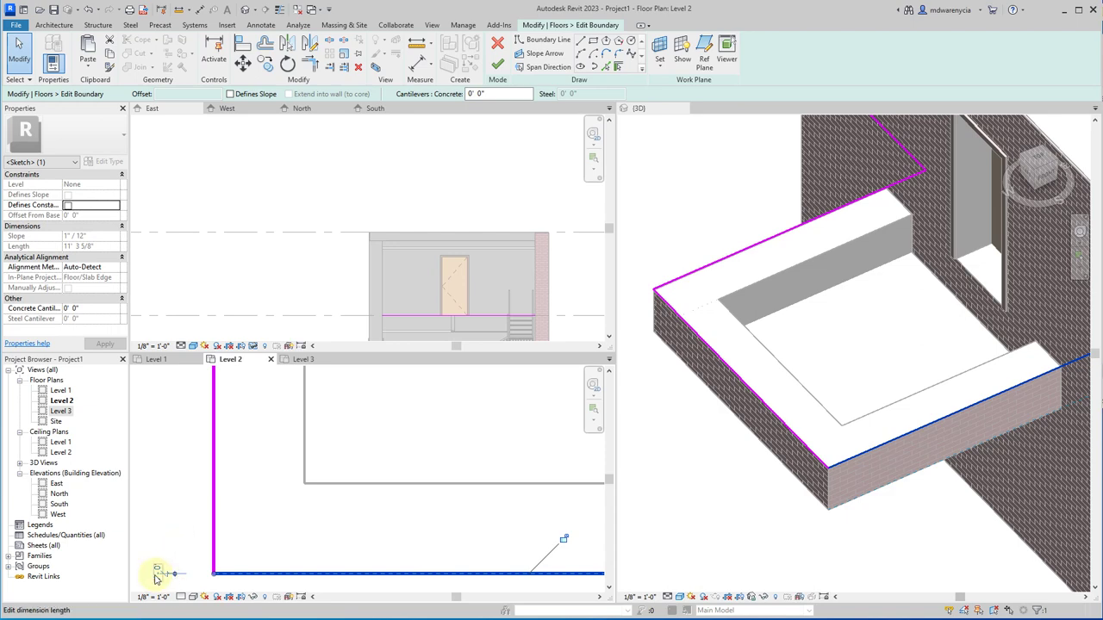
left_click(157, 572)
type("5/8")
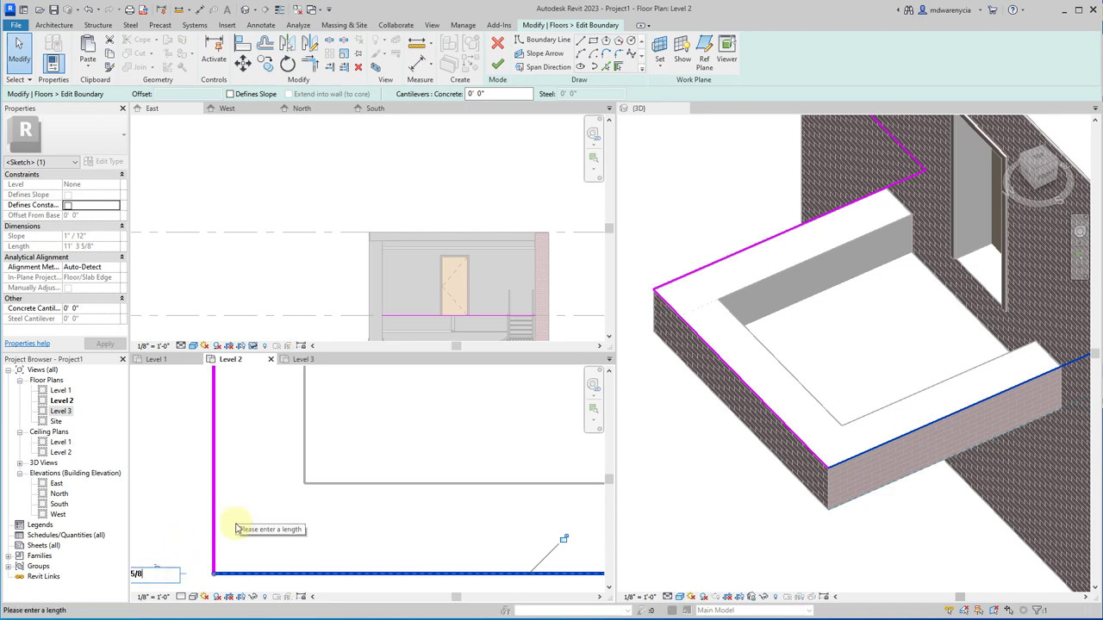
key("Return")
key("Return")
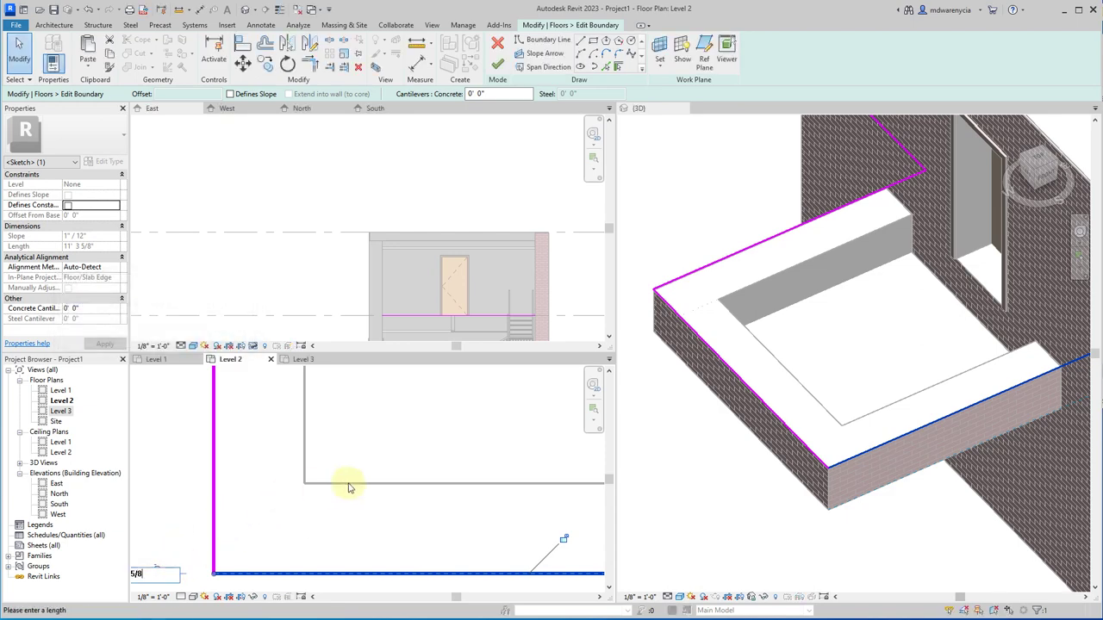
left_click(149, 568)
key("Return")
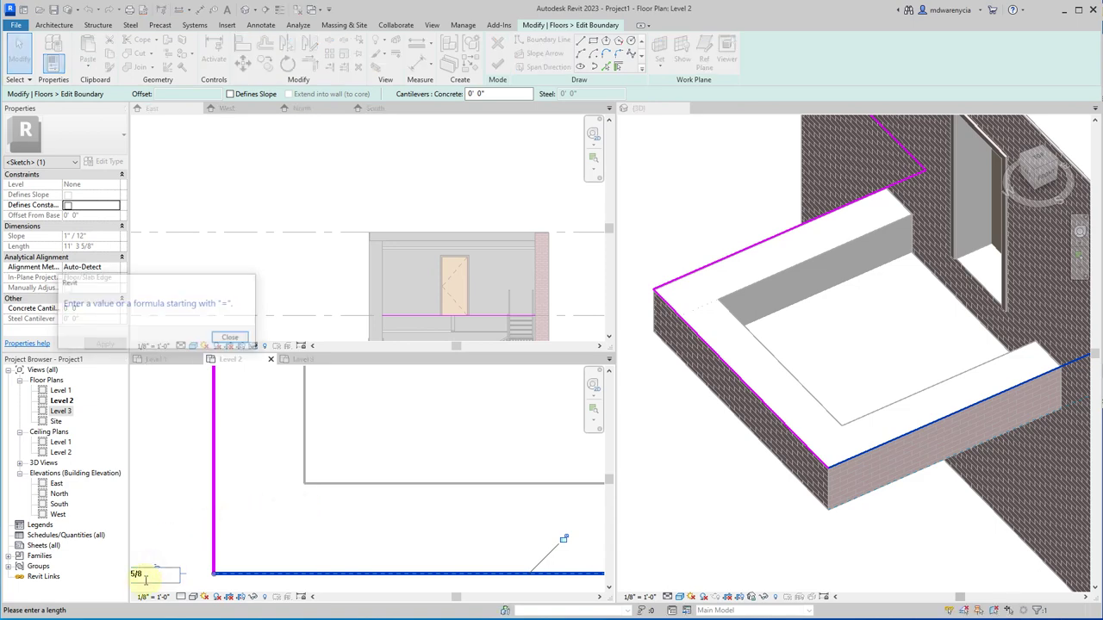
type("\"")
key("Return")
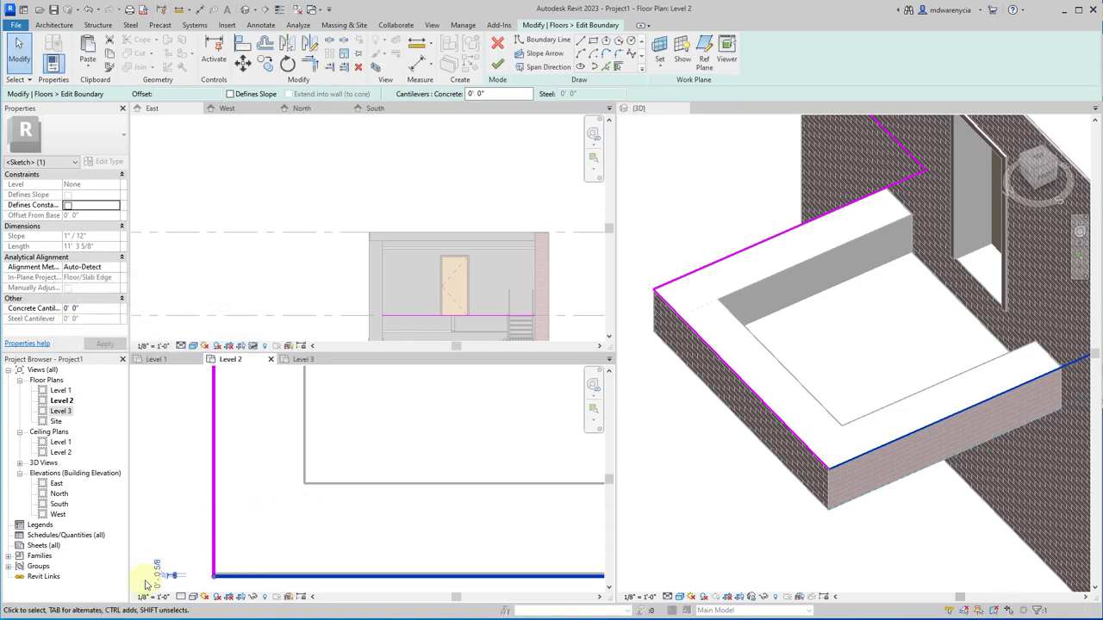
left_click(158, 571)
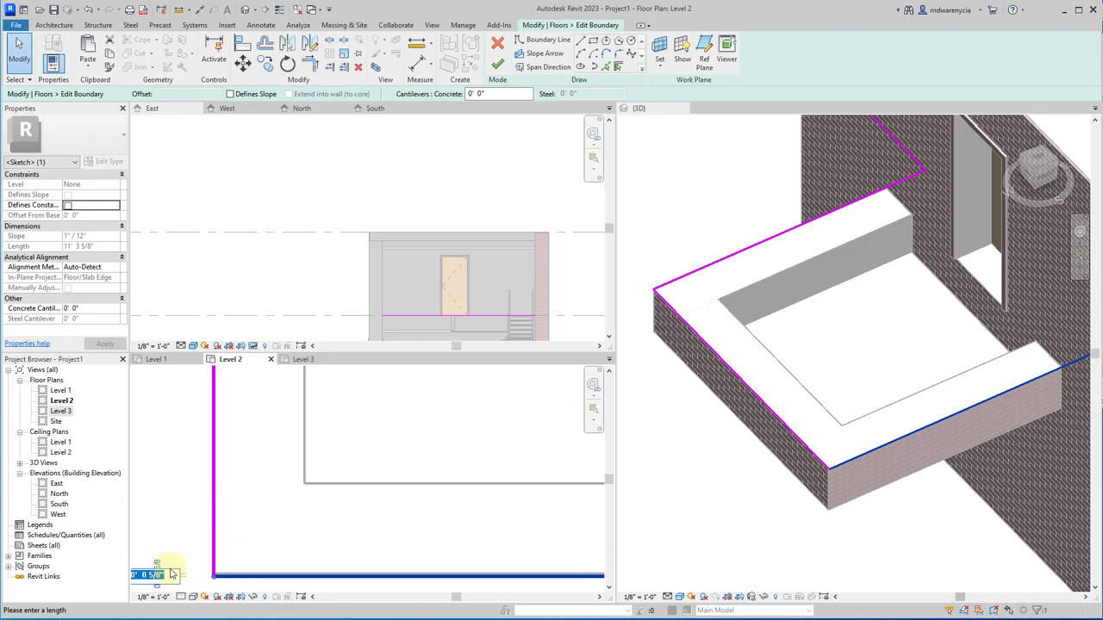
left_click(171, 572)
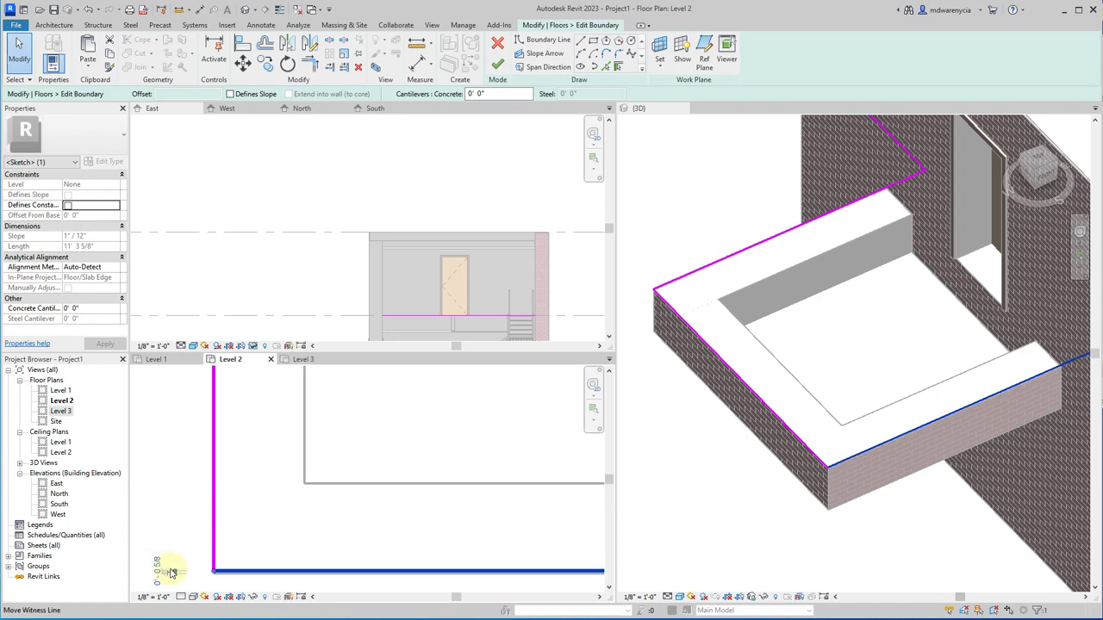
Step: Try a distance of 0 between the extension's far boundary line and the low wall's centerline, and undo it
left_click(215, 541)
scroll(246, 553, "down", 4)
middle_click_drag(249, 442, 259, 553)
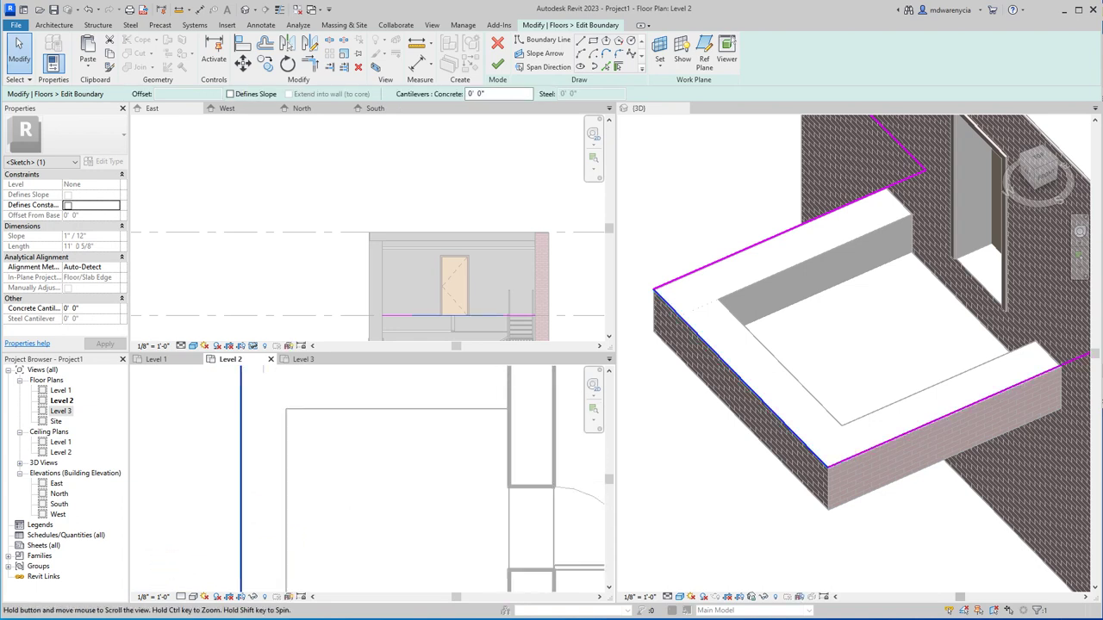
middle_click_drag(263, 387, 266, 472)
scroll(259, 434, "up", 2)
left_click(250, 441)
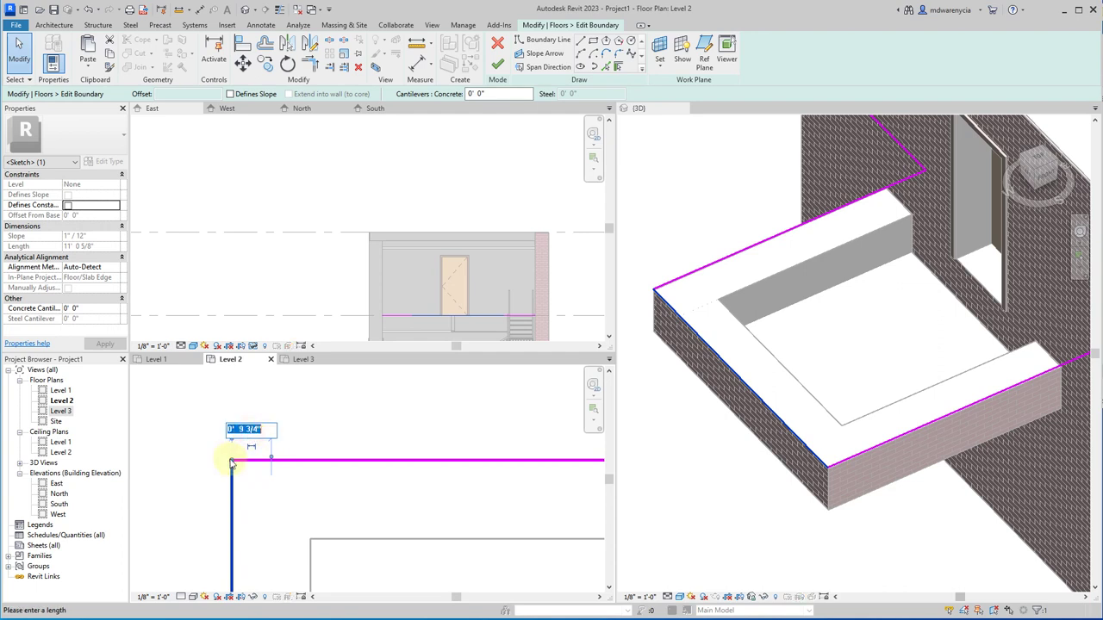
type("0")
key("Return")
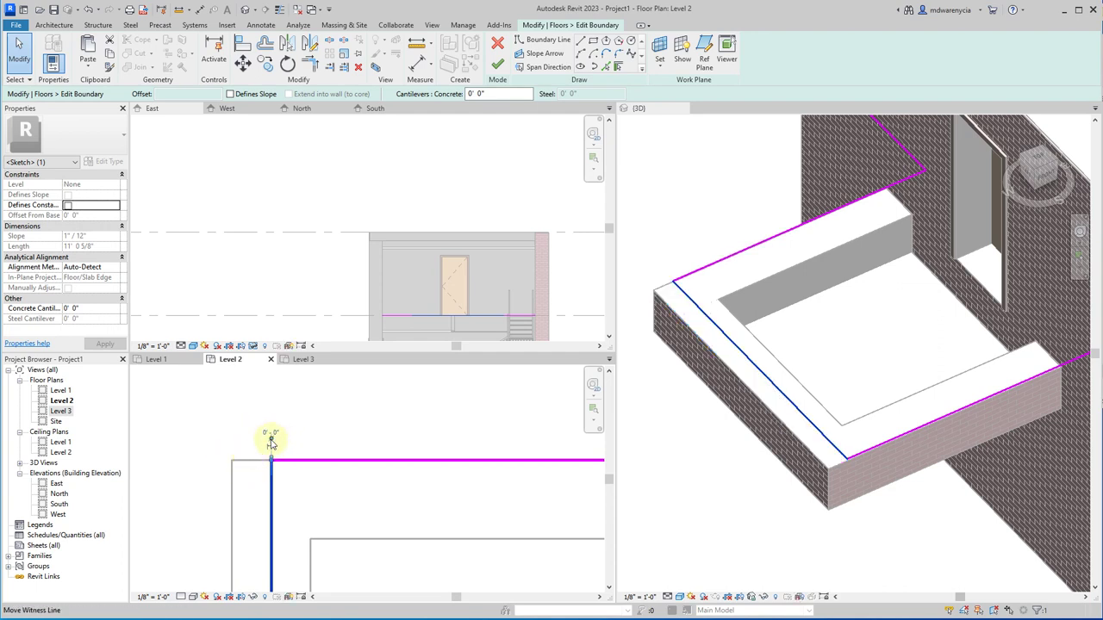
key("ctrl+z")
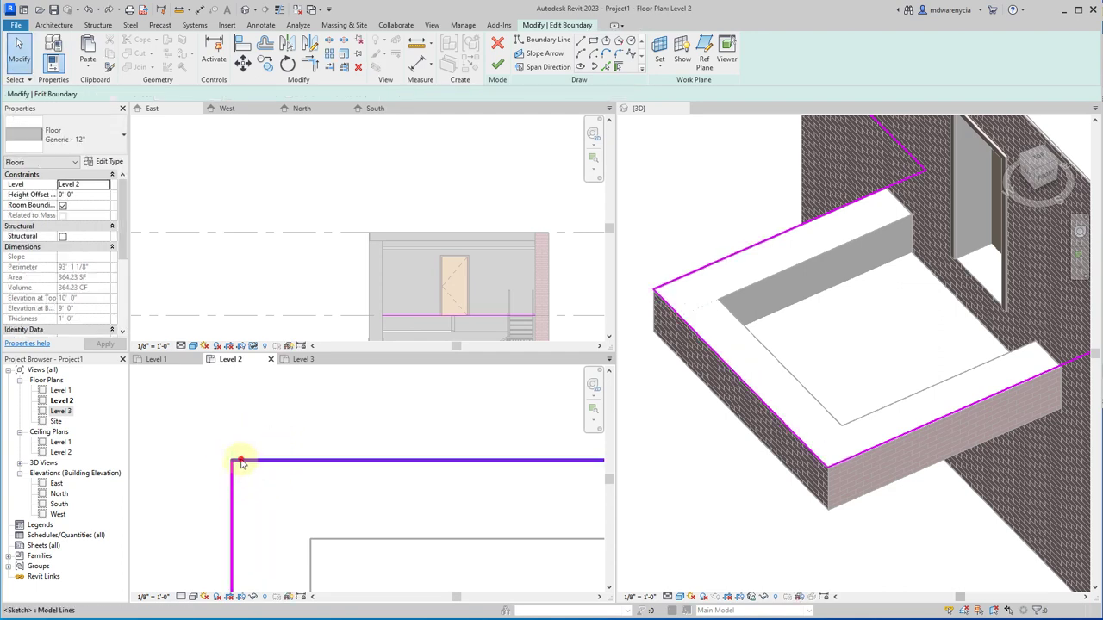
Step: Measure the floor extension's upper boundary line from the low wall's outer face and shift it 5/8" inward
left_click(241, 460)
scroll(261, 473, "down", 2)
left_click_drag(559, 466, 565, 466)
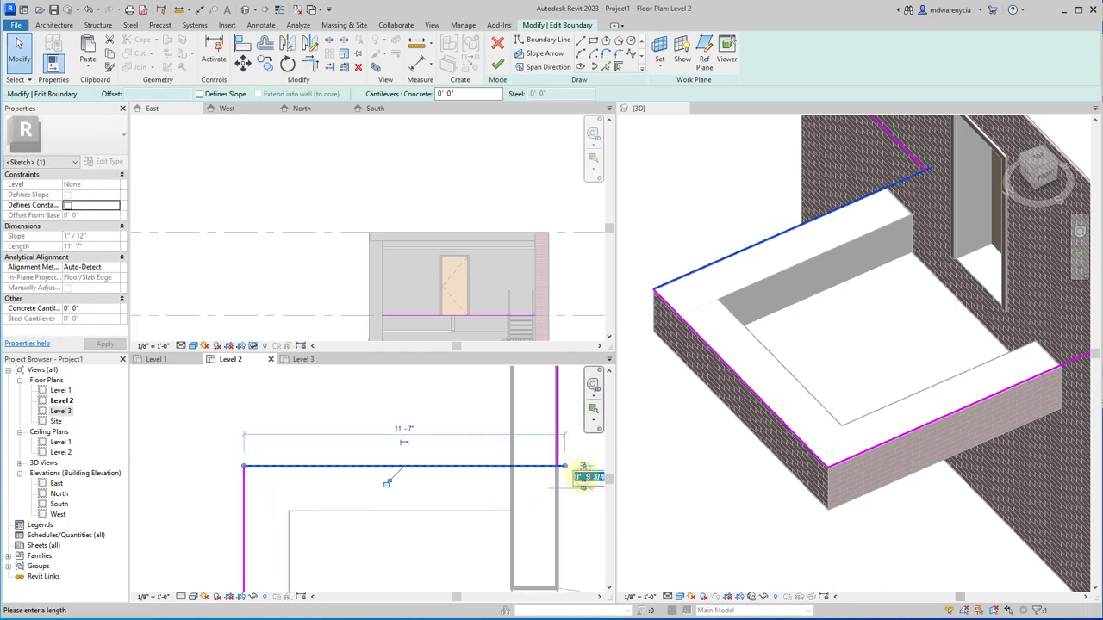
left_click(584, 491)
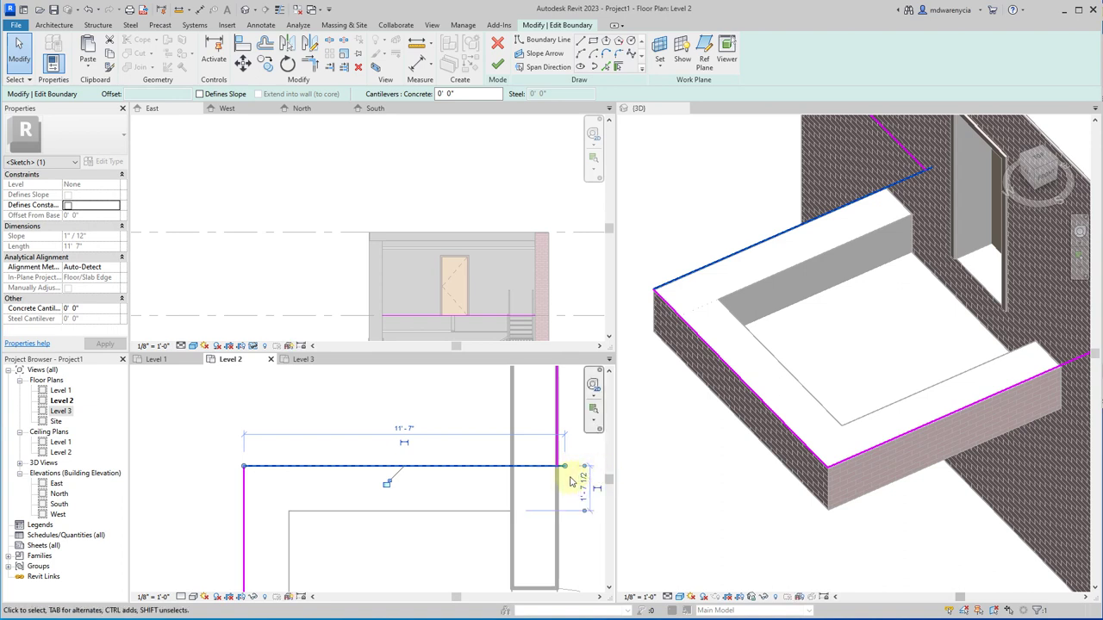
left_click(584, 469)
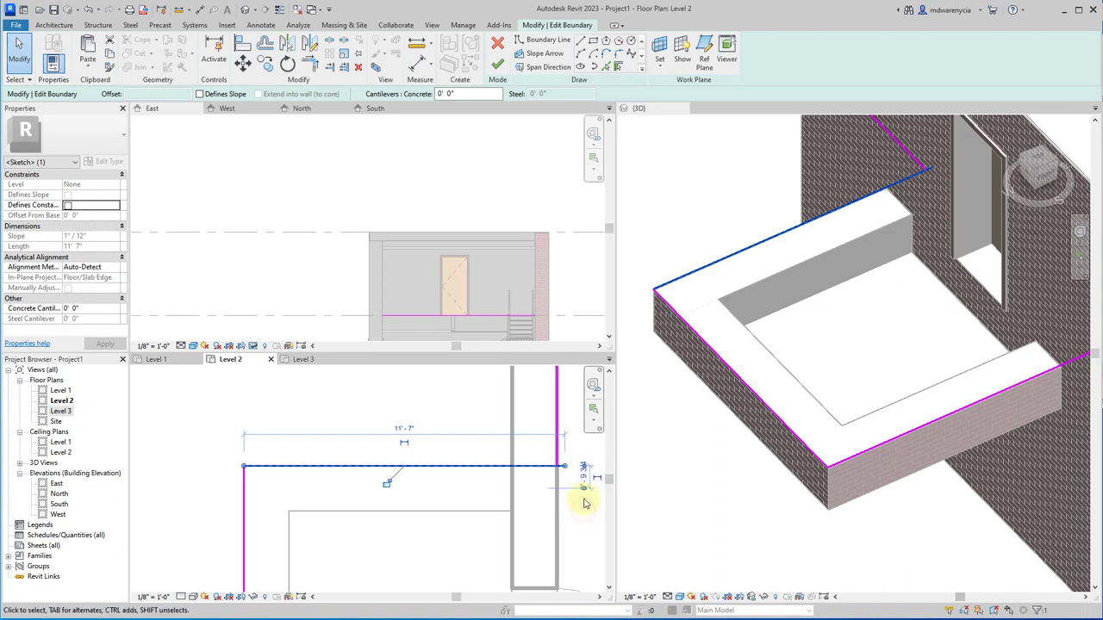
scroll(586, 482, "up", 2)
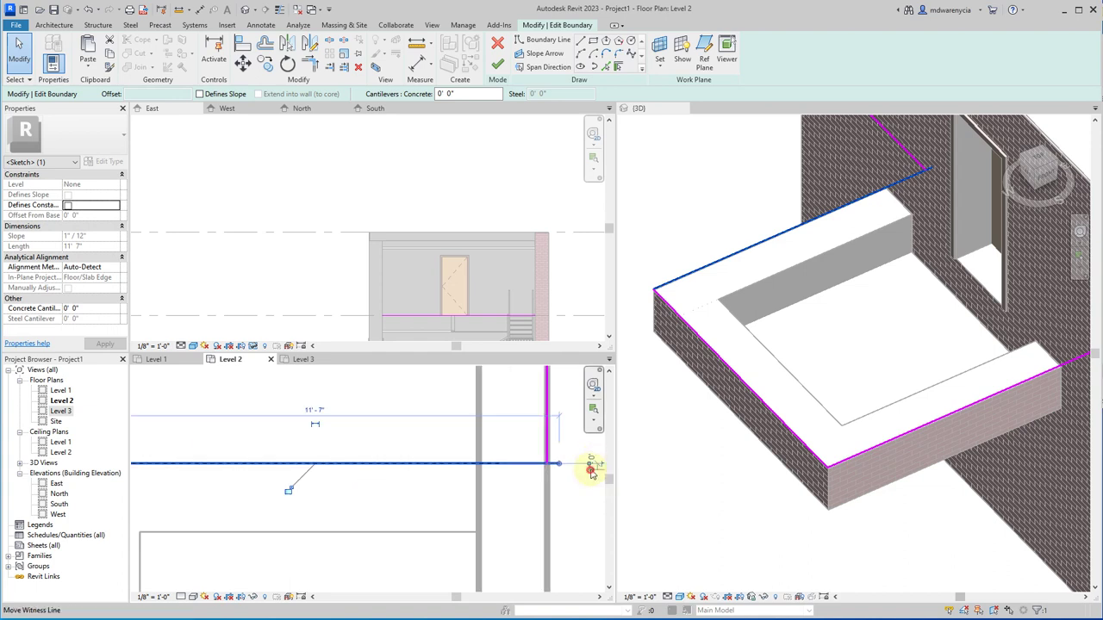
left_click(589, 531)
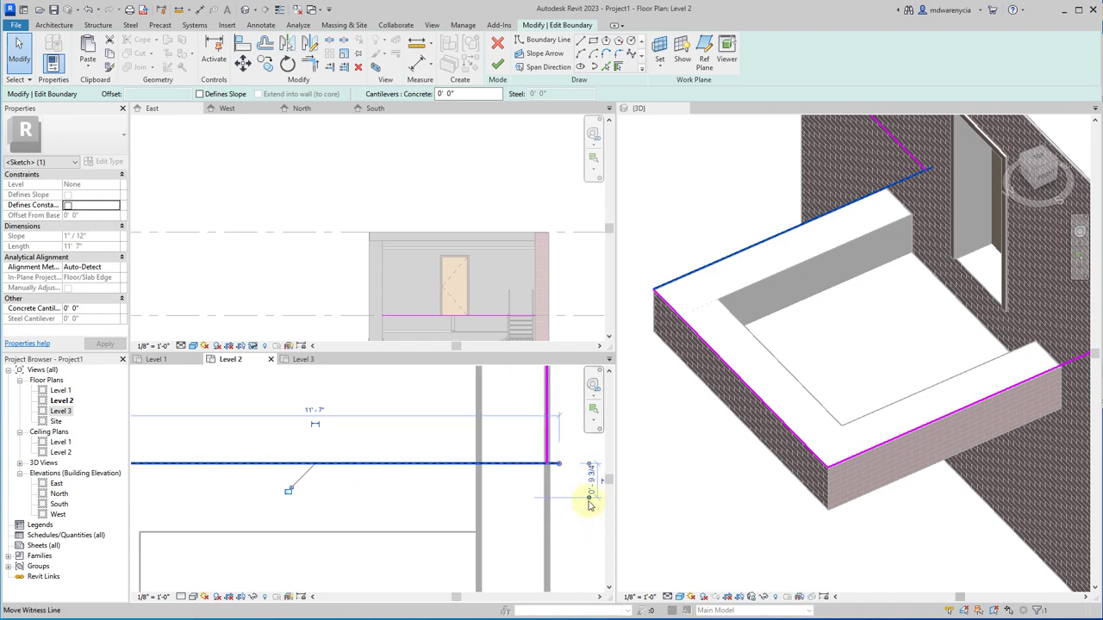
left_click(588, 499)
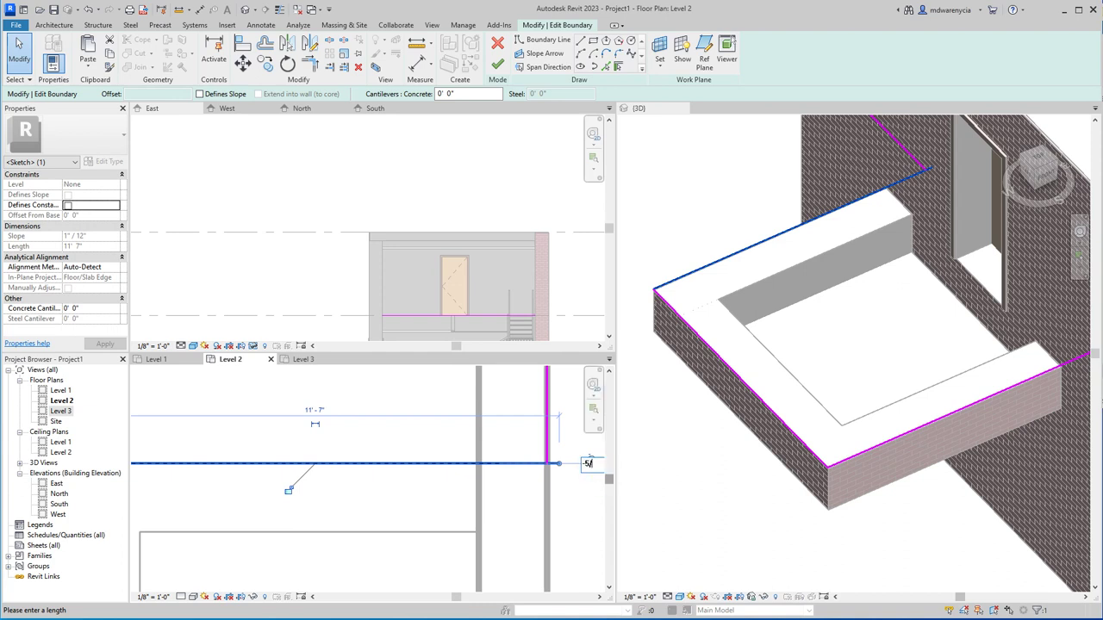
key("Return")
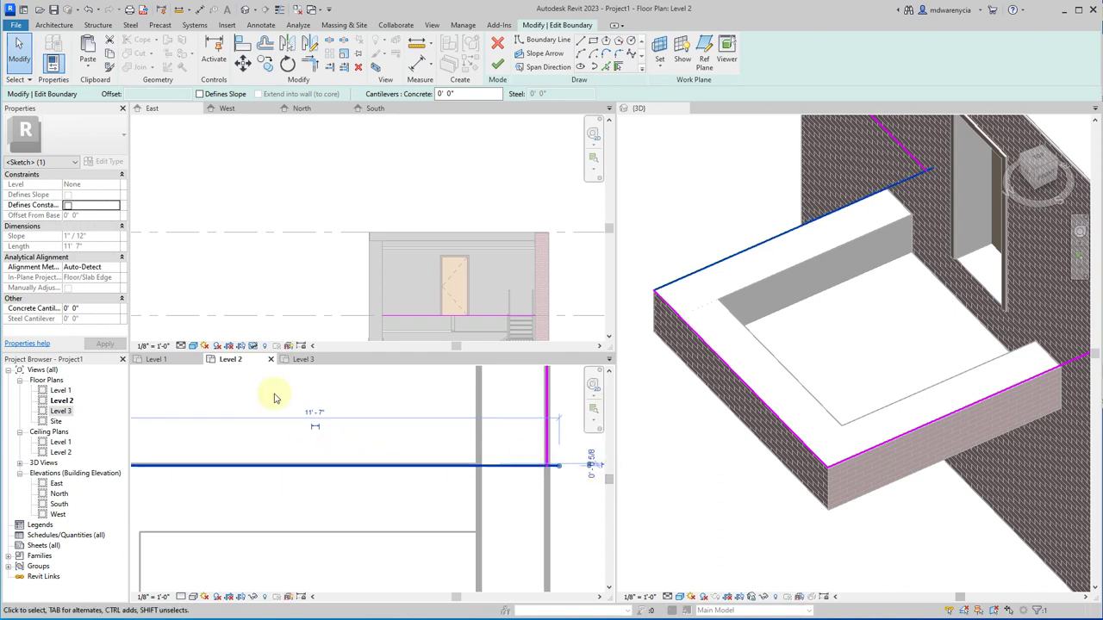
Step: Measure the extension's far boundary line, opposite the building, from the low wall's outer face and shift it 5/8" inward
left_click(240, 411)
middle_click_drag(247, 407, 506, 414)
left_click(330, 505)
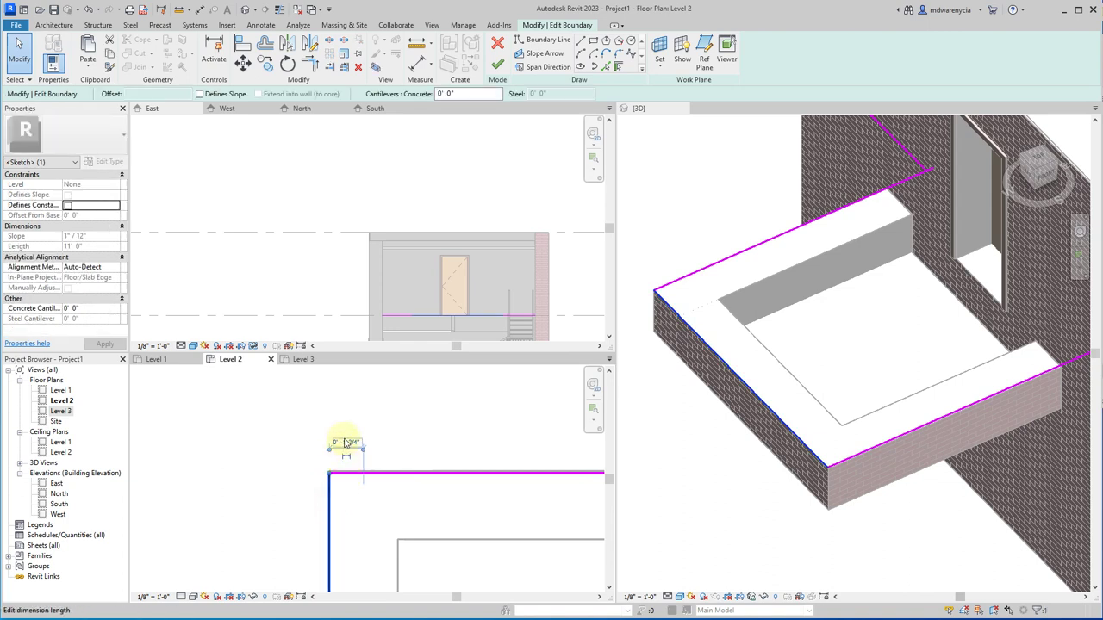
left_click(364, 451)
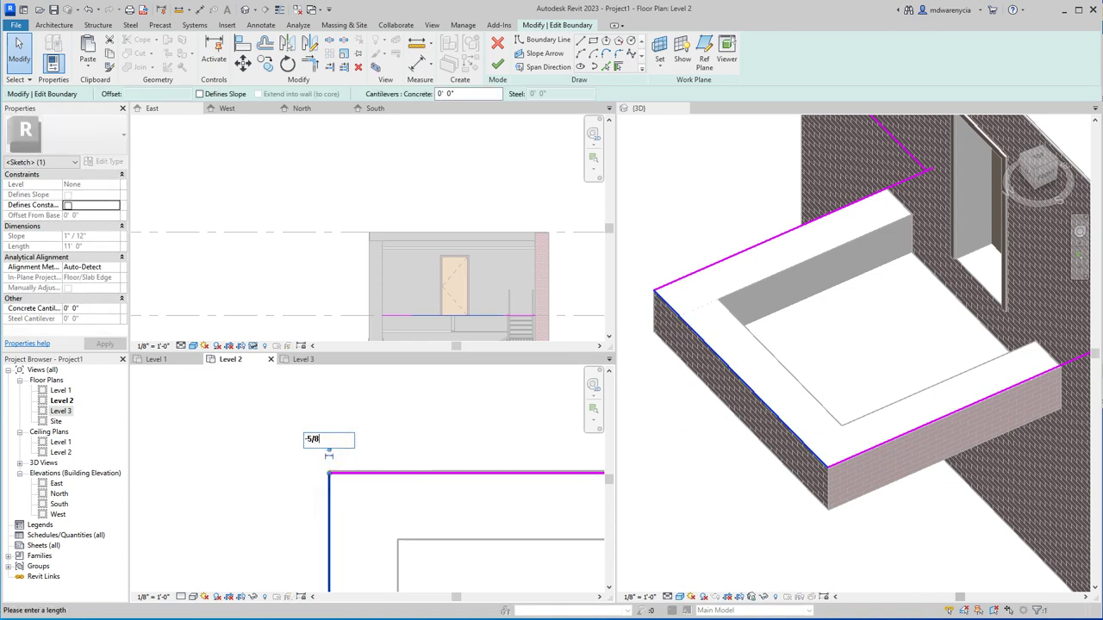
key("Return")
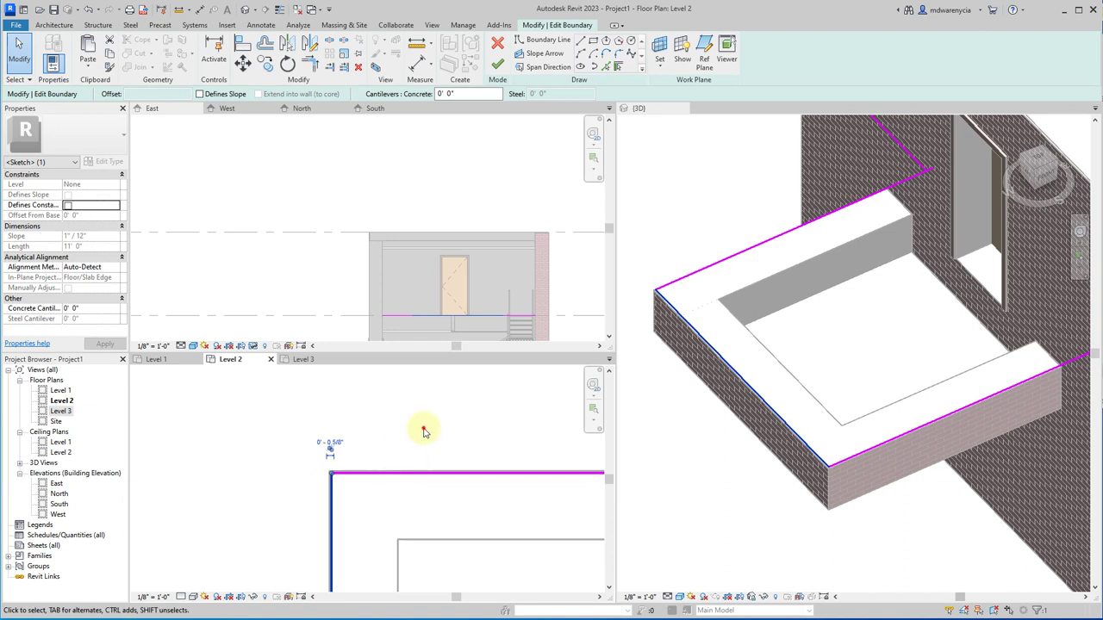
left_click(296, 503)
Step: Try to finish the floor sketch, then pull the upper boundary line's overshooting end back to the building-side boundary line
left_click(504, 65)
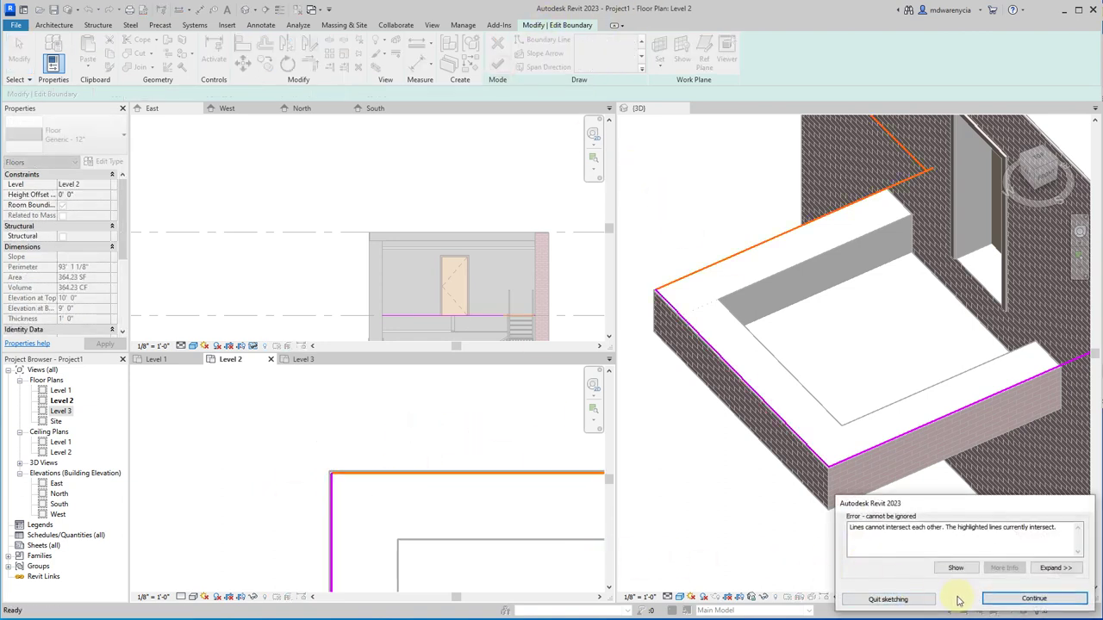
left_click(1011, 605)
scroll(226, 487, "up", 5)
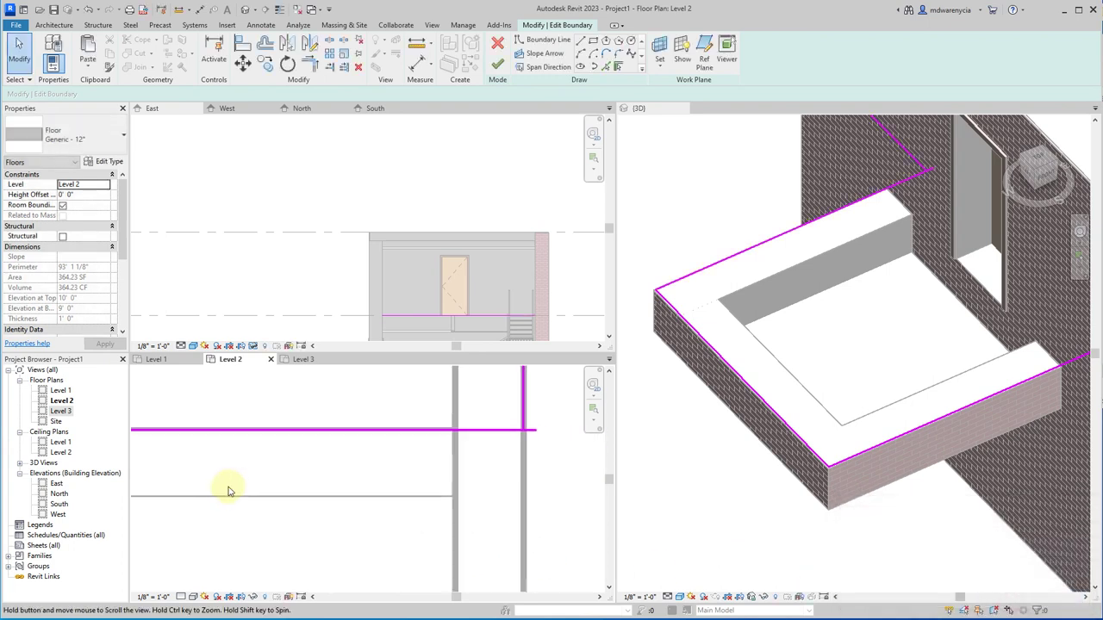
scroll(539, 436, "up", 3)
left_click(524, 431)
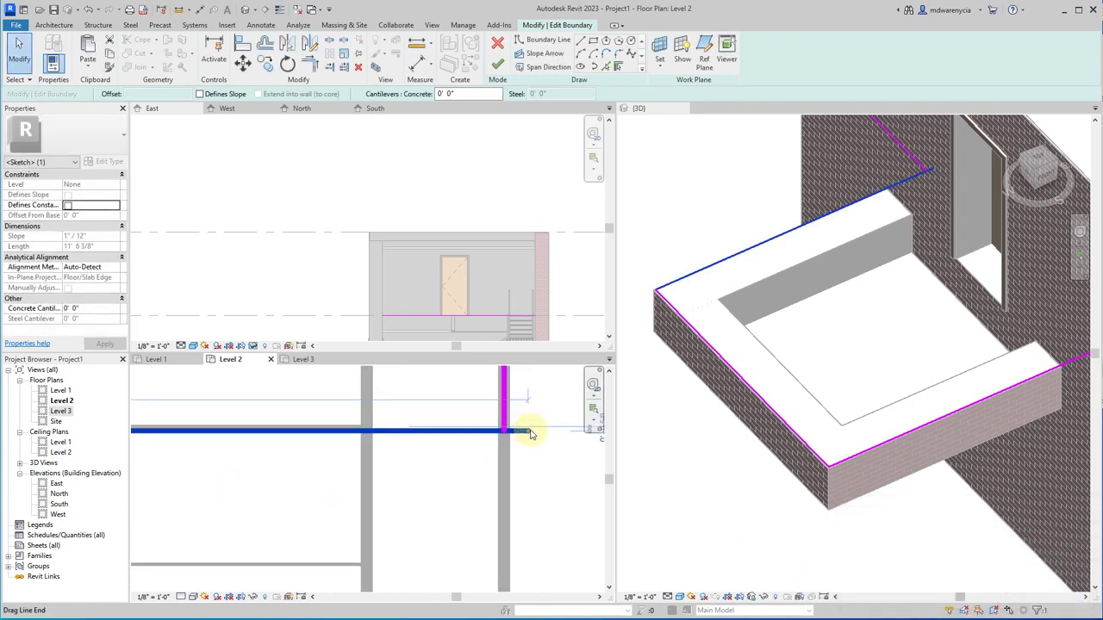
left_click(526, 434)
left_click(528, 431)
left_click_drag(529, 432, 505, 431)
left_click(546, 477)
Step: Finish the Level 2 floor's boundary sketch without attaching the walls to the floor's bottom
scroll(469, 461, "down", 3)
scroll(358, 537, "down", 2)
middle_click_drag(359, 506, 393, 329)
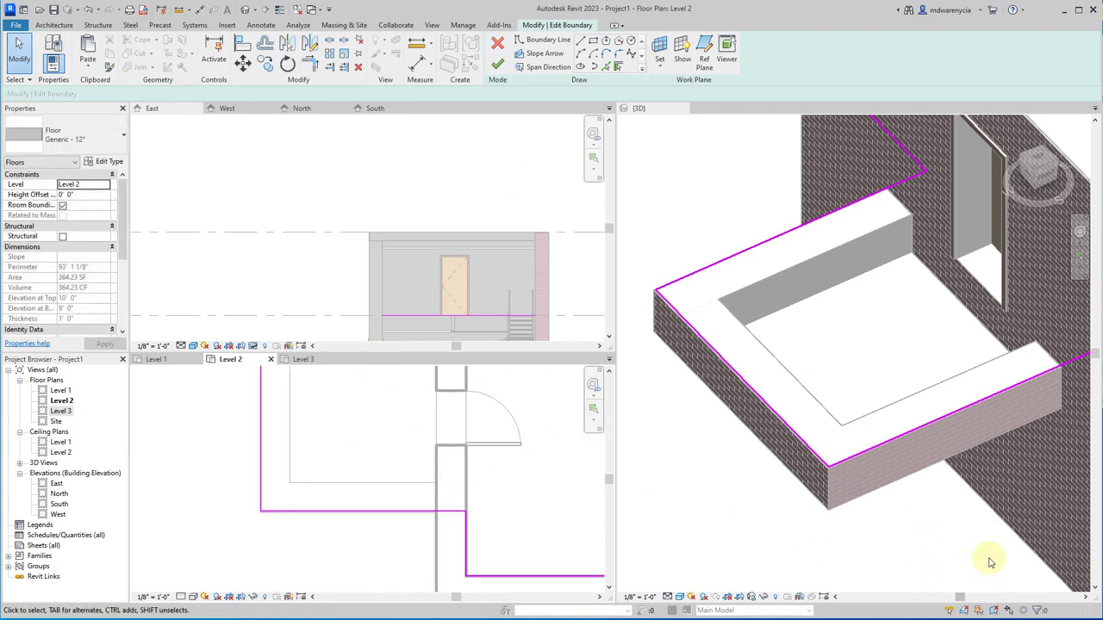
left_click(500, 65)
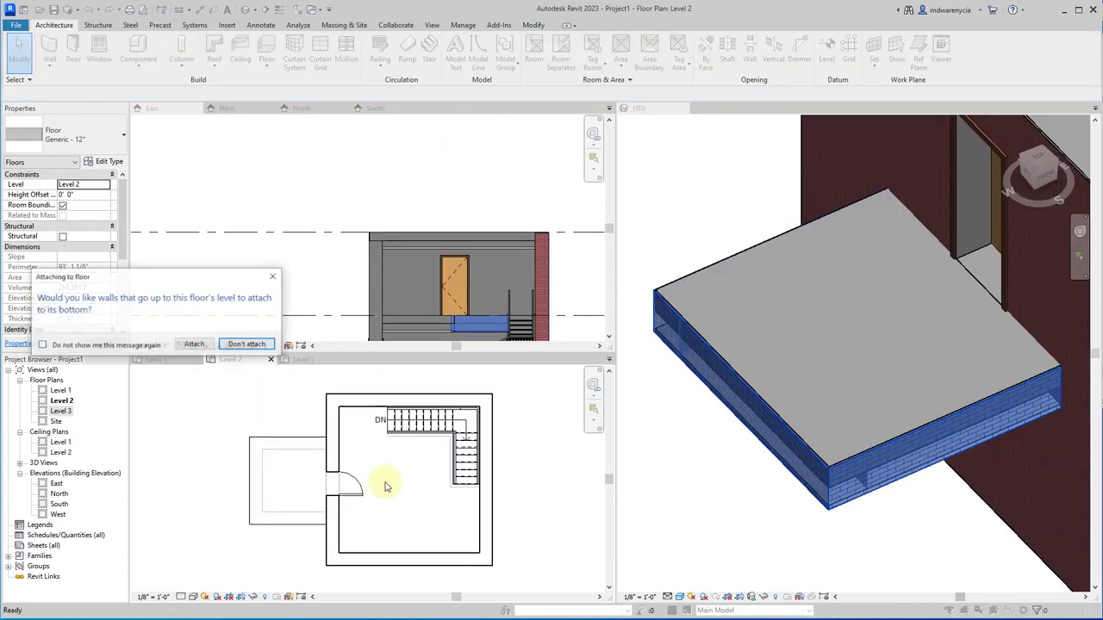
left_click(238, 346)
left_click(228, 530)
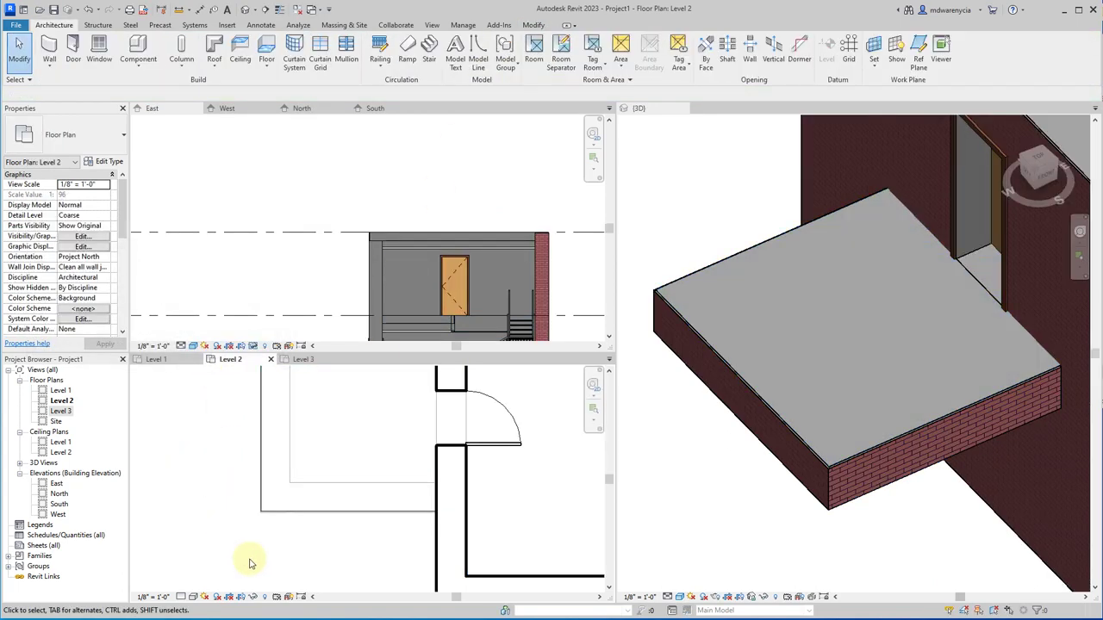
Step: Examine the edited floor extension and its low brick walls in 3D from below and from the side
left_click(849, 337)
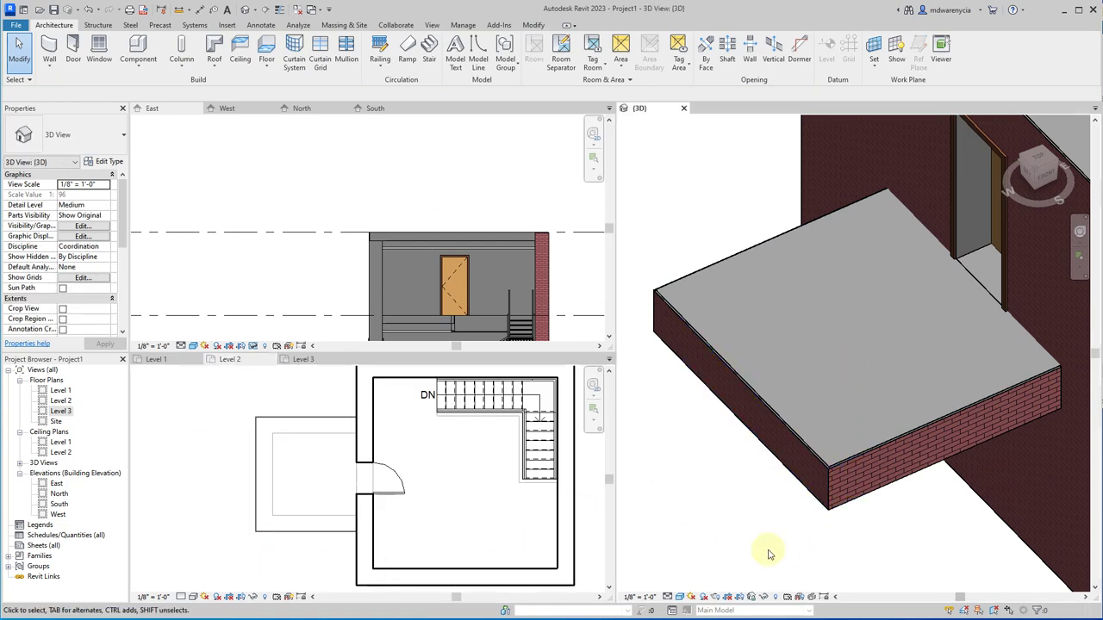
middle_click_drag(769, 554, 800, 435, "shift")
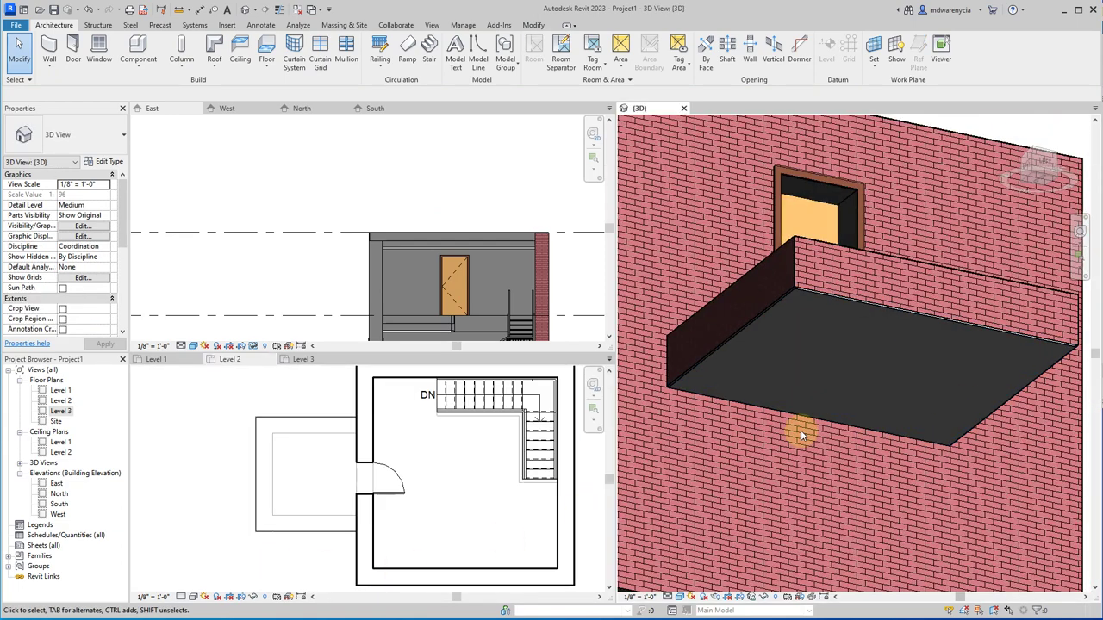
middle_click_drag(923, 419, 718, 385, "shift")
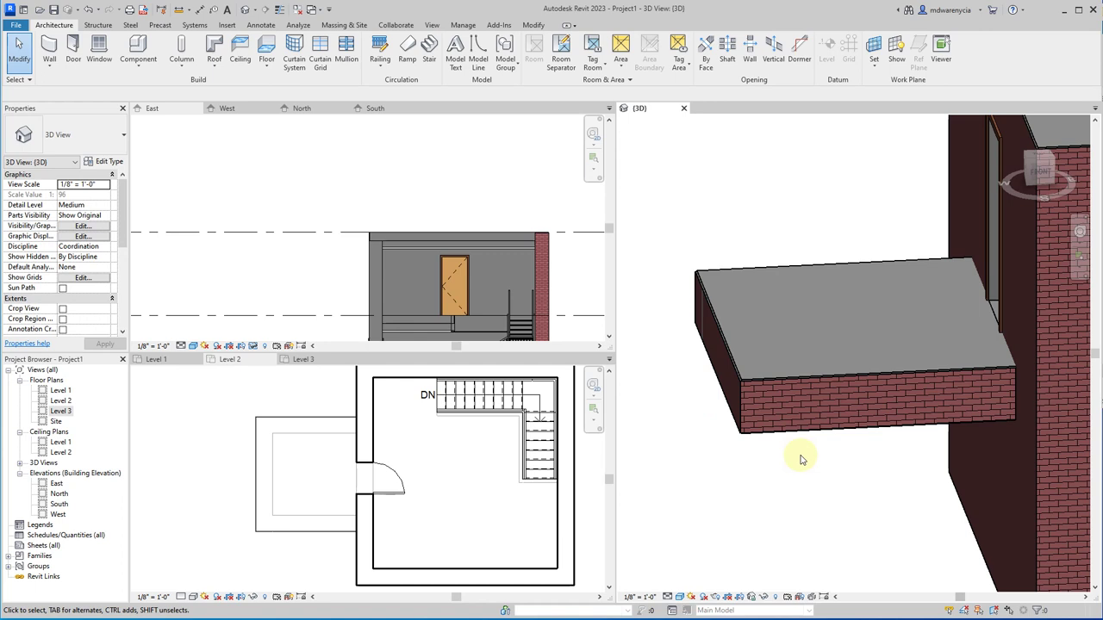
scroll(753, 334, "down", 5)
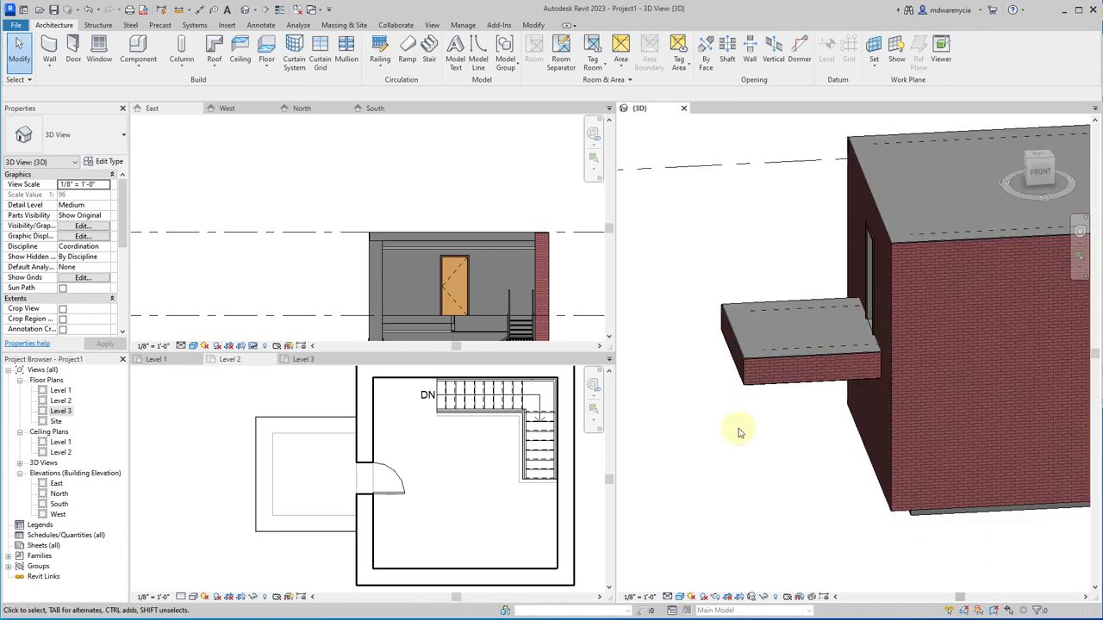
scroll(763, 393, "up", 4)
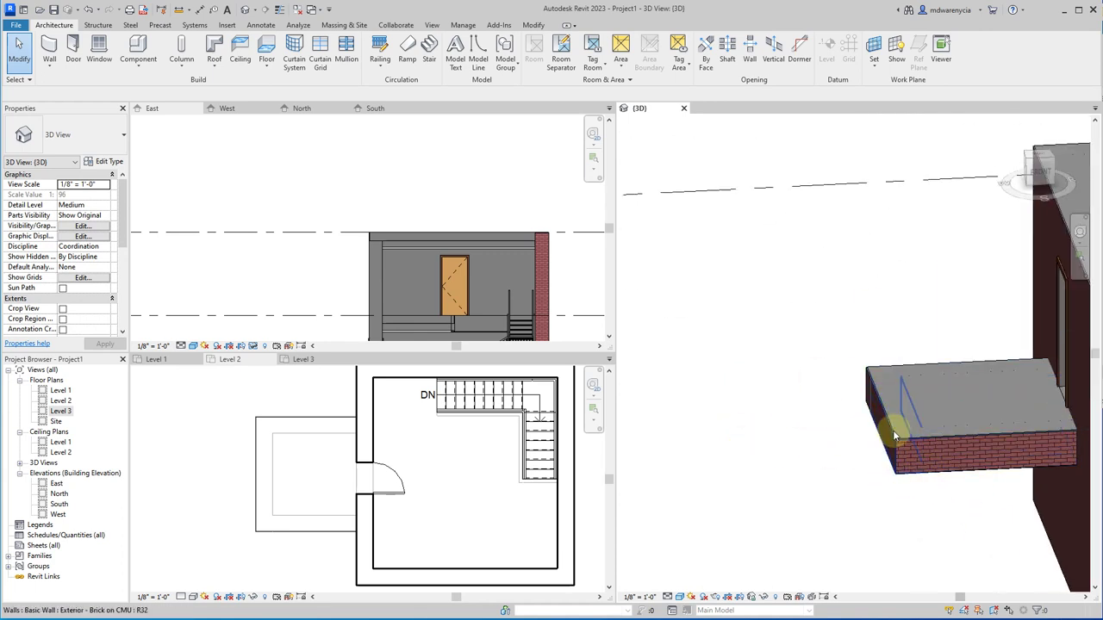
left_click(898, 420)
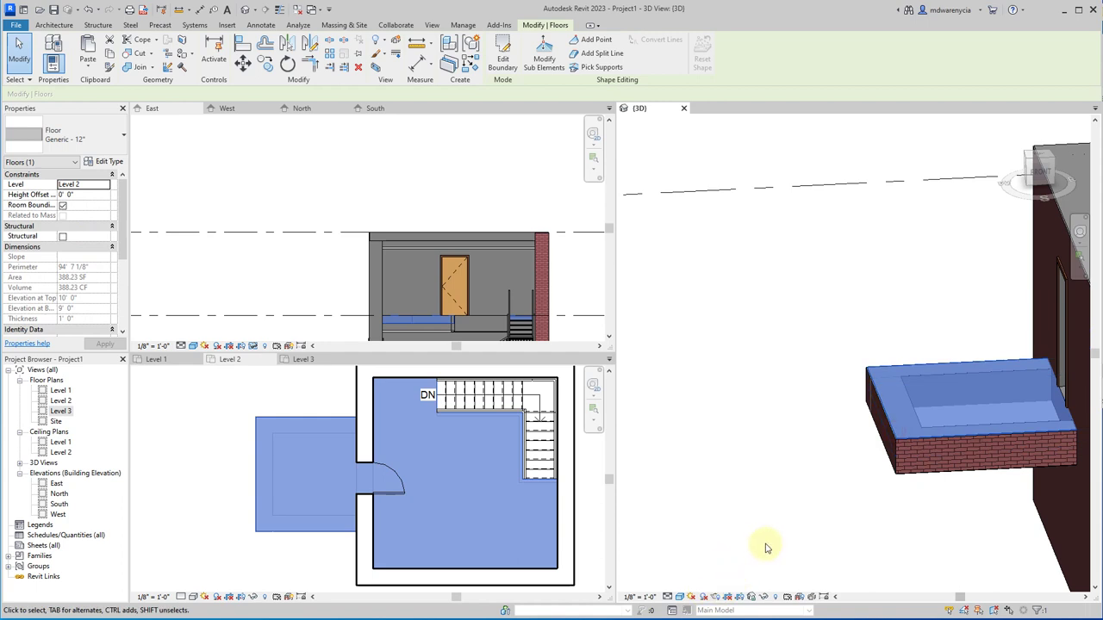
left_click_drag(936, 522, 832, 354)
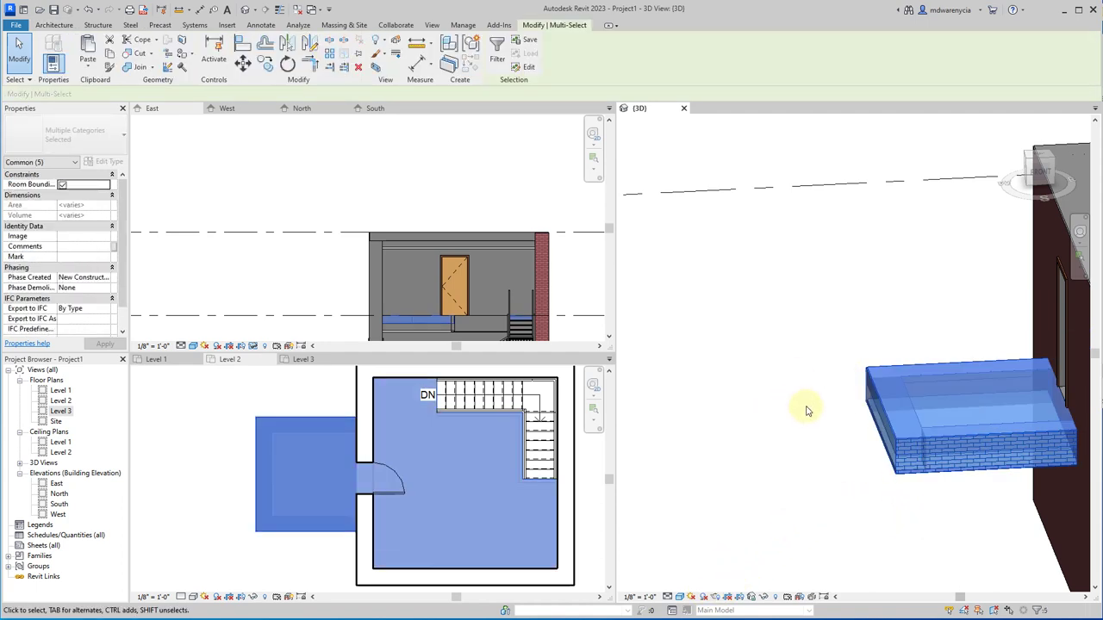
left_click(943, 485)
left_click_drag(929, 511, 726, 308)
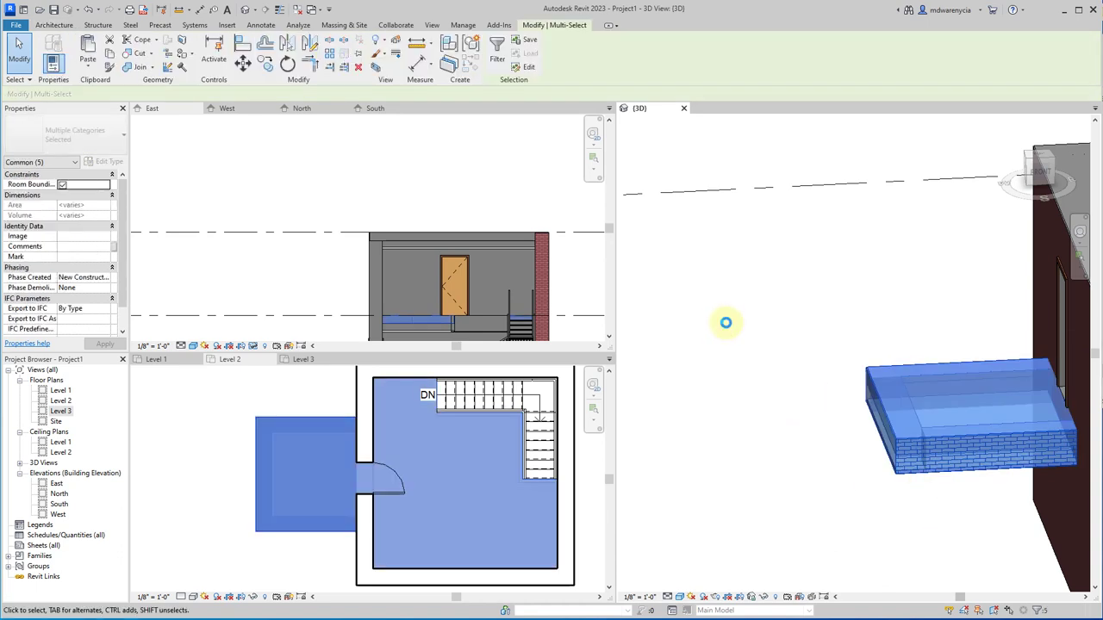
key("ctrl+v")
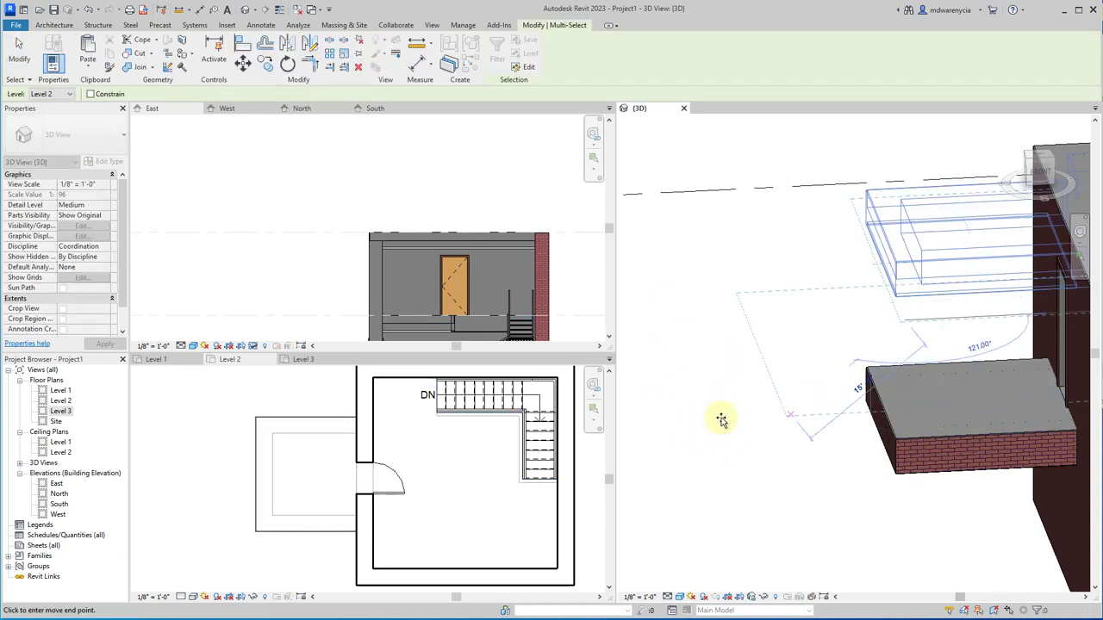
scroll(751, 423, "down", 5)
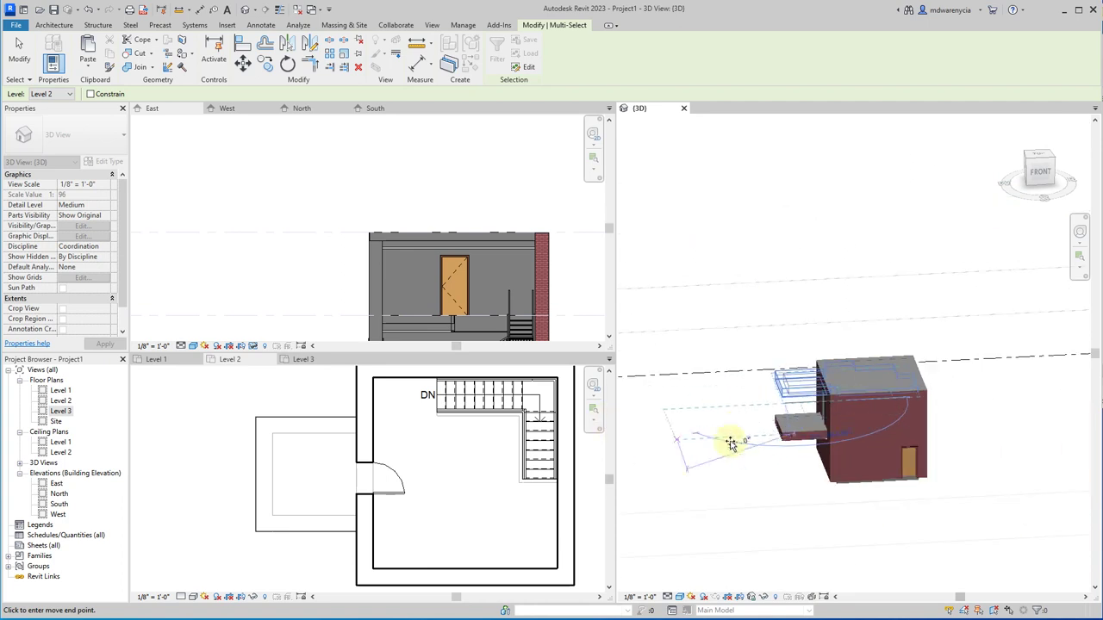
left_click(213, 362)
scroll(440, 454, "down", 3)
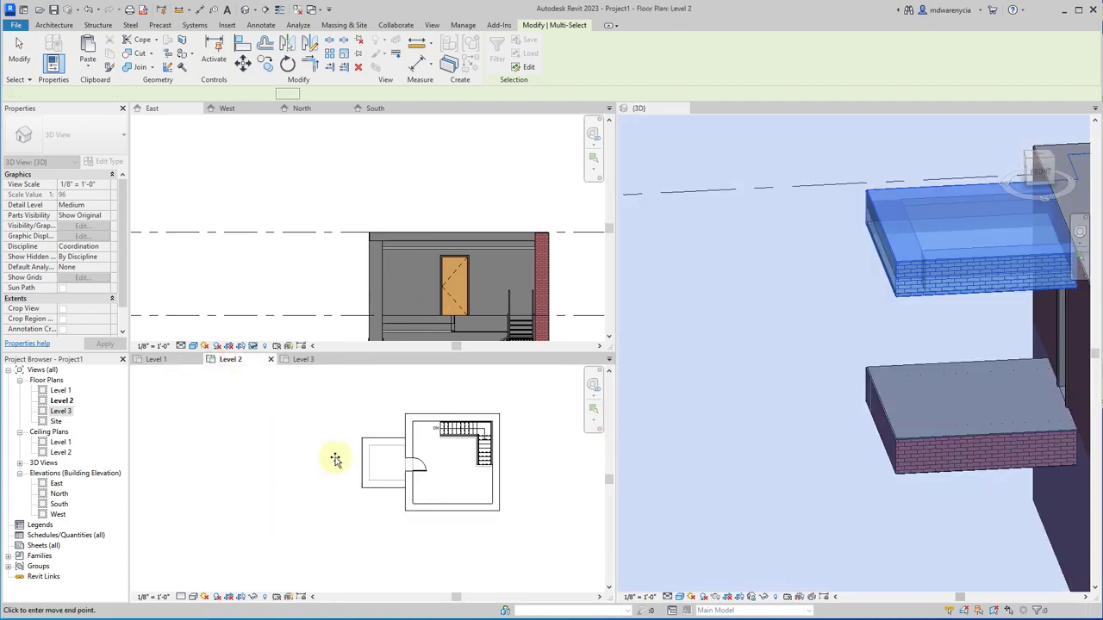
key("Escape")
Step: Copy the Level 2 floor with the extension's low walls and ceiling, and paste the copies beside the building through the Level 2 plan
left_click_drag(323, 540, 193, 399)
left_click(771, 308)
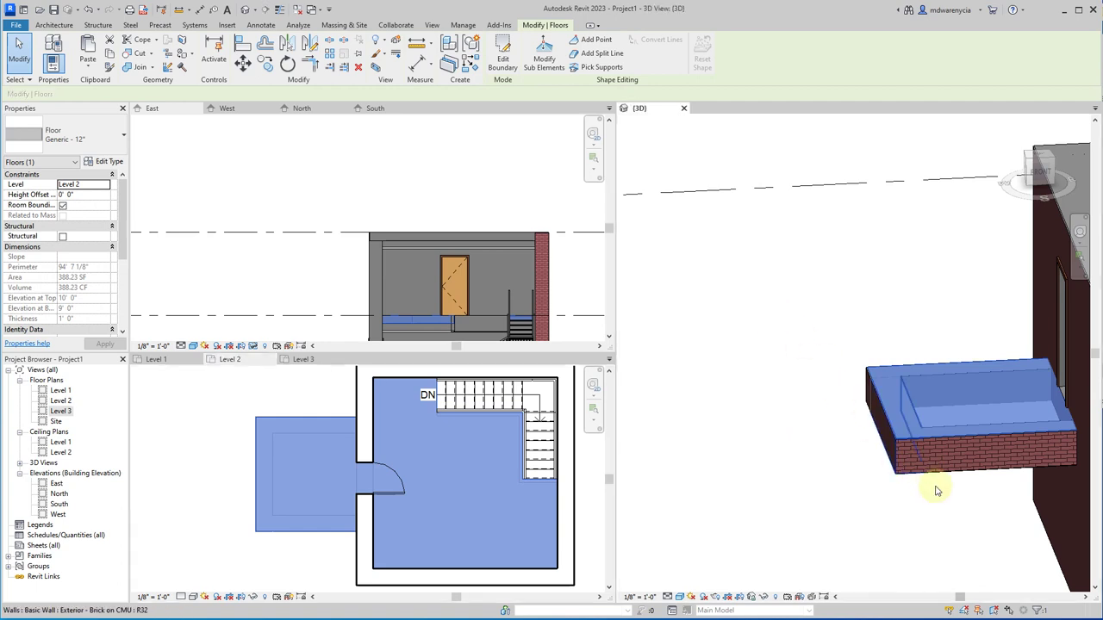
left_click(939, 492)
left_click_drag(955, 522, 776, 310)
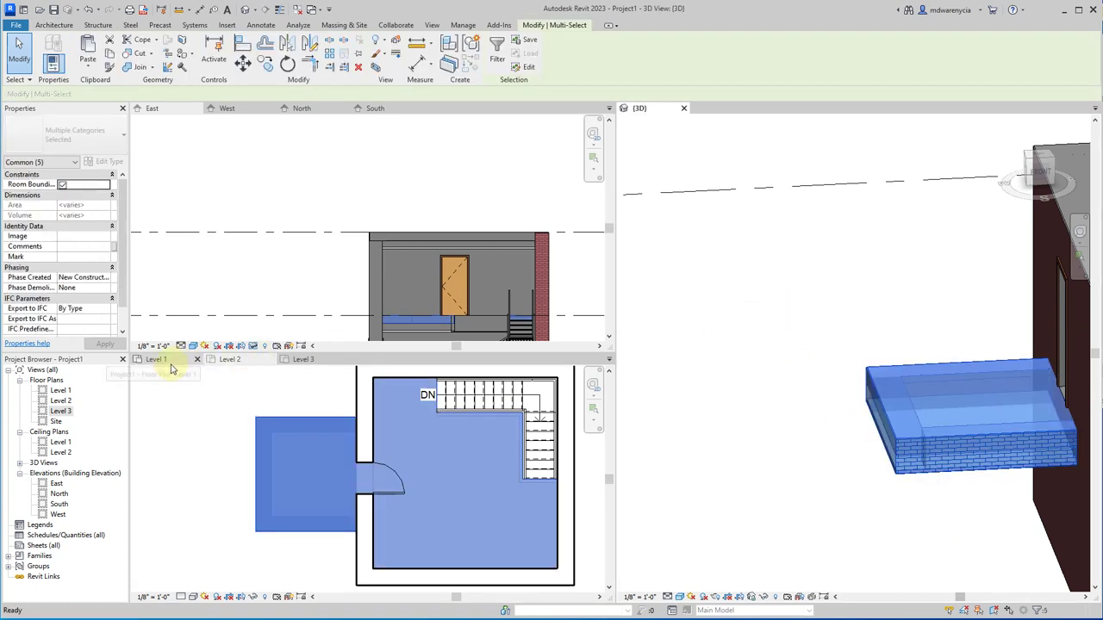
left_click(230, 359)
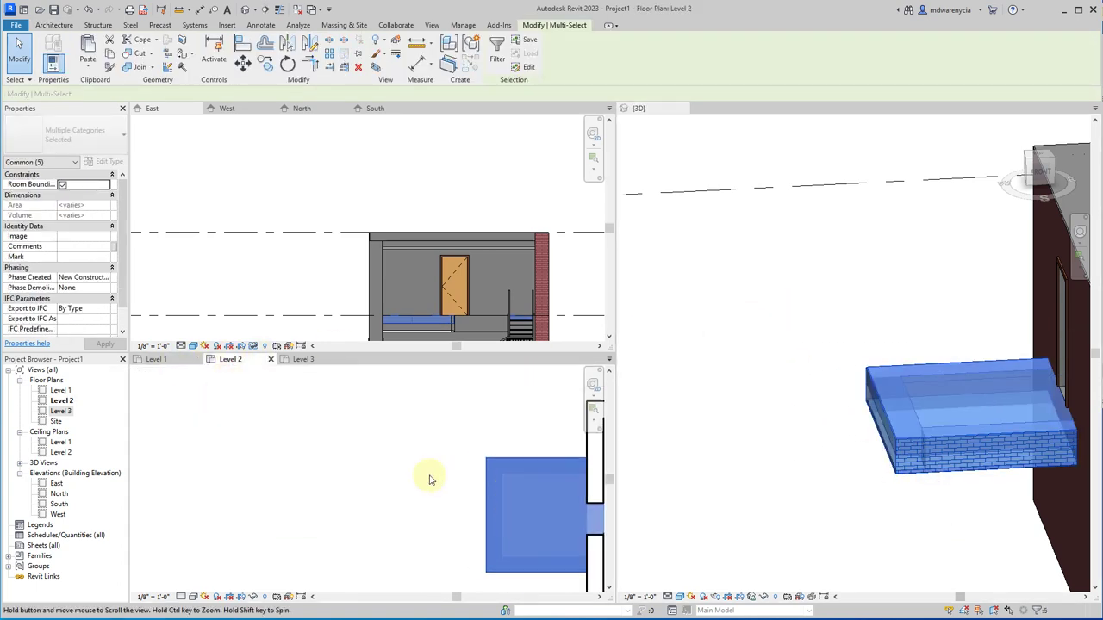
scroll(257, 450, "down", 5)
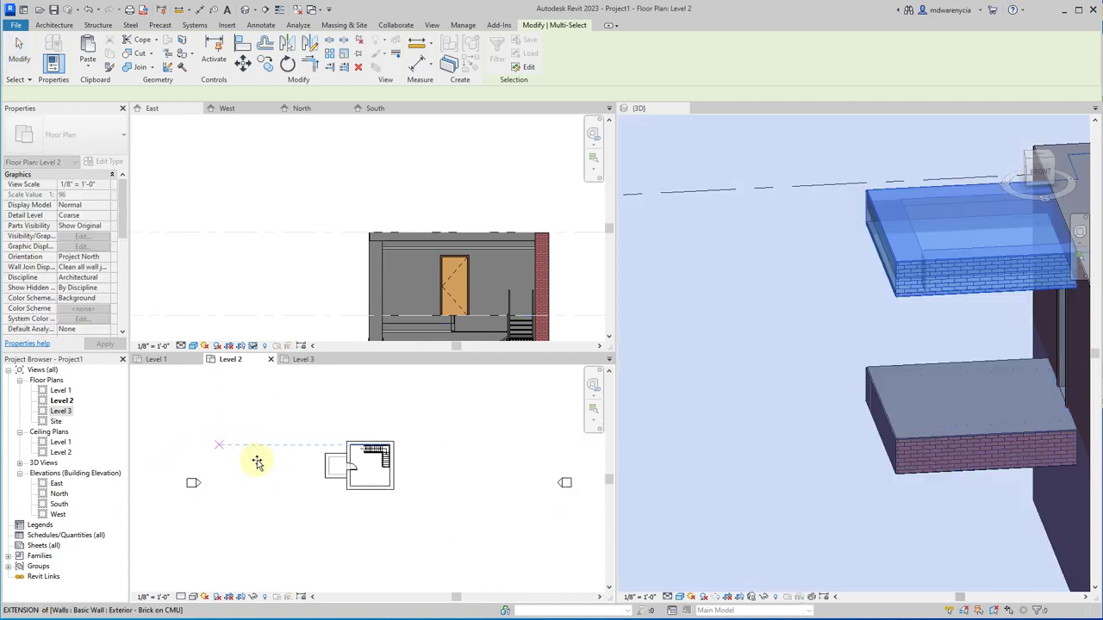
scroll(254, 455, "up", 2)
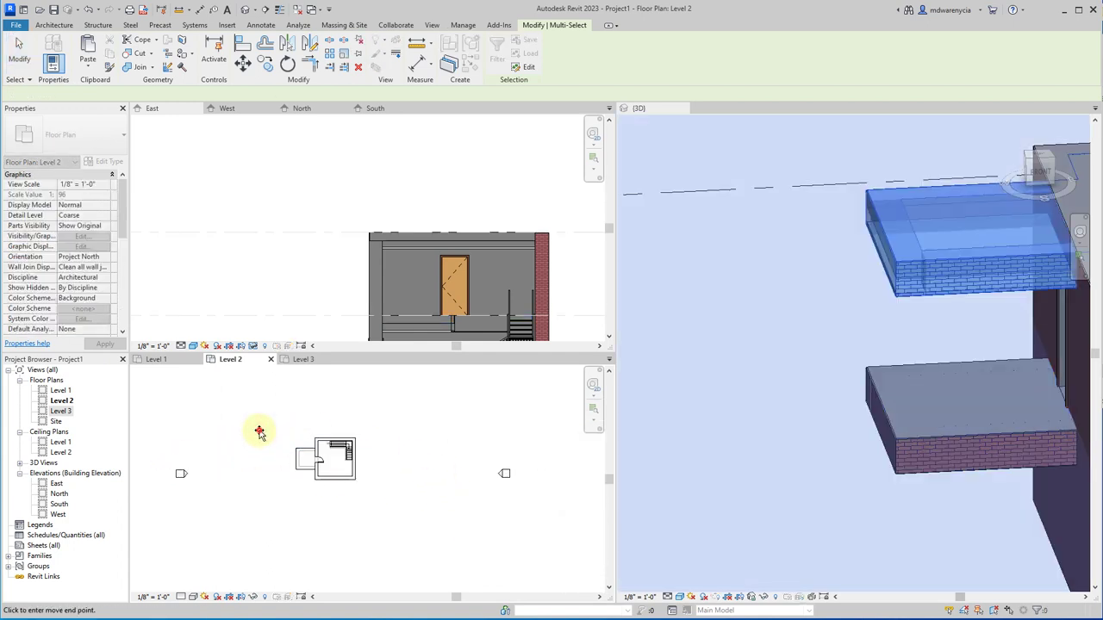
left_click(260, 433)
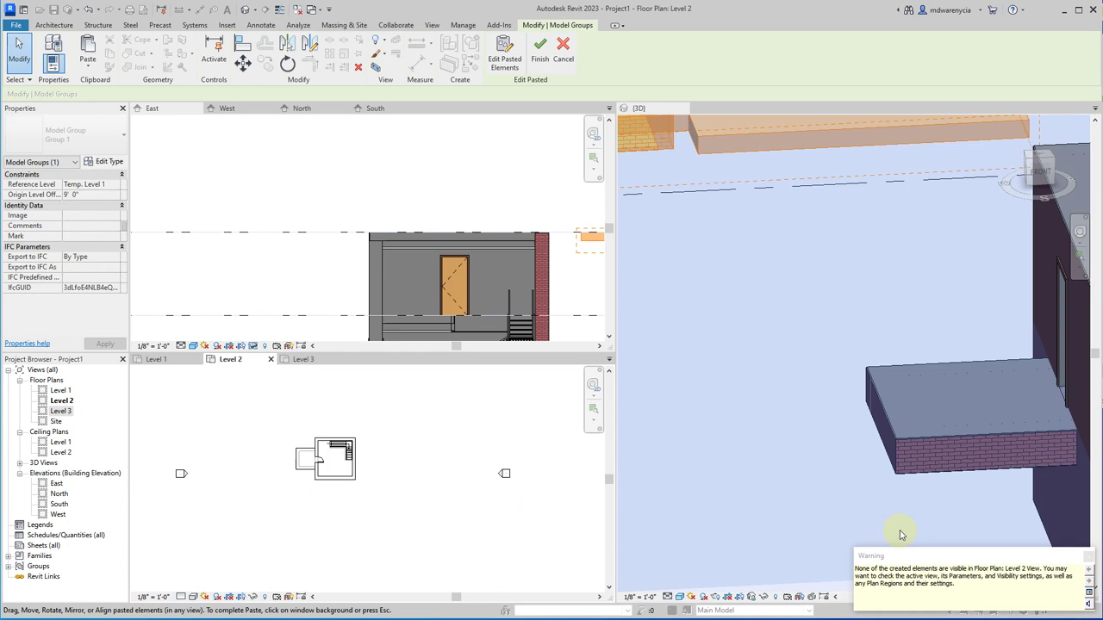
scroll(901, 535, "up", 1)
scroll(703, 379, "down", 3)
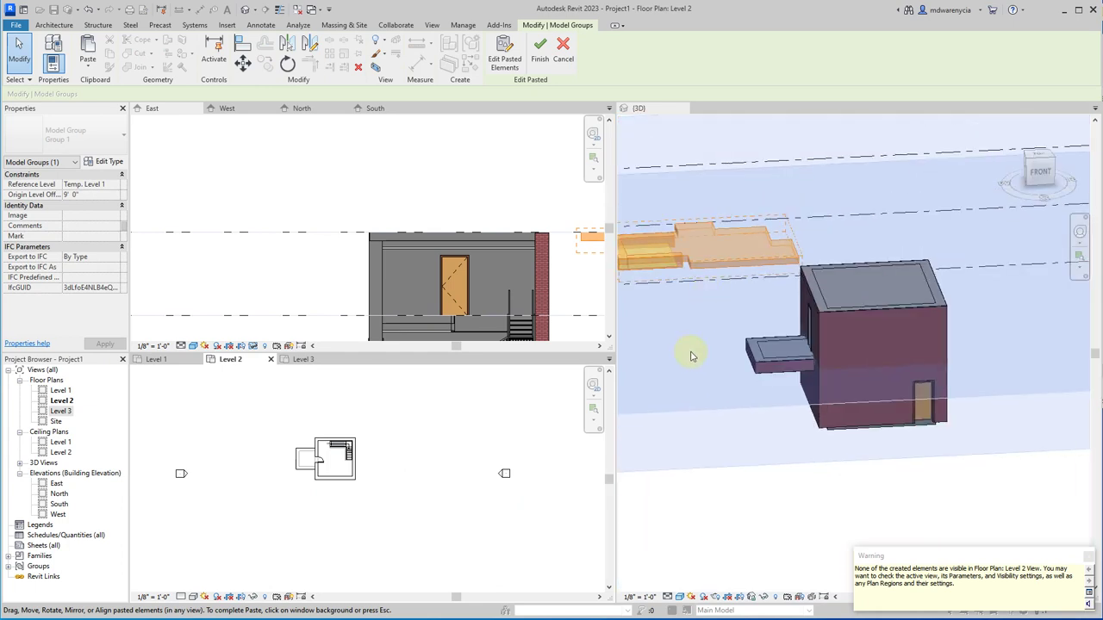
left_click(694, 367)
middle_click_drag(721, 377, 853, 460)
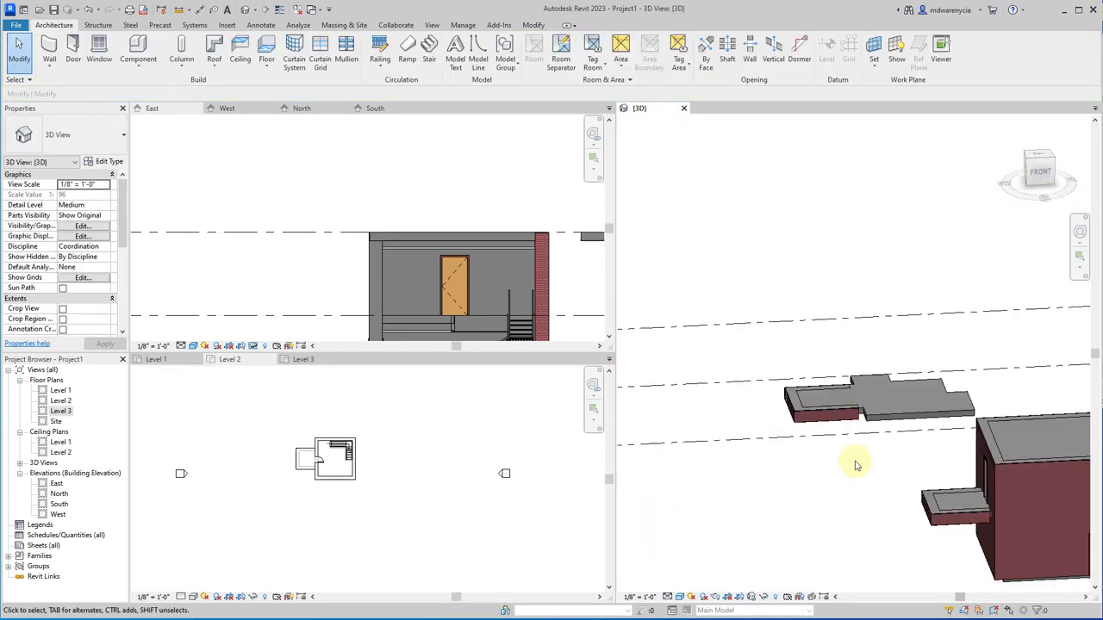
Step: Select the copied floor in 3D and locate the copied assembly beside the building in the Level 3 floor plan
left_click(861, 419)
scroll(374, 517, "down", 3)
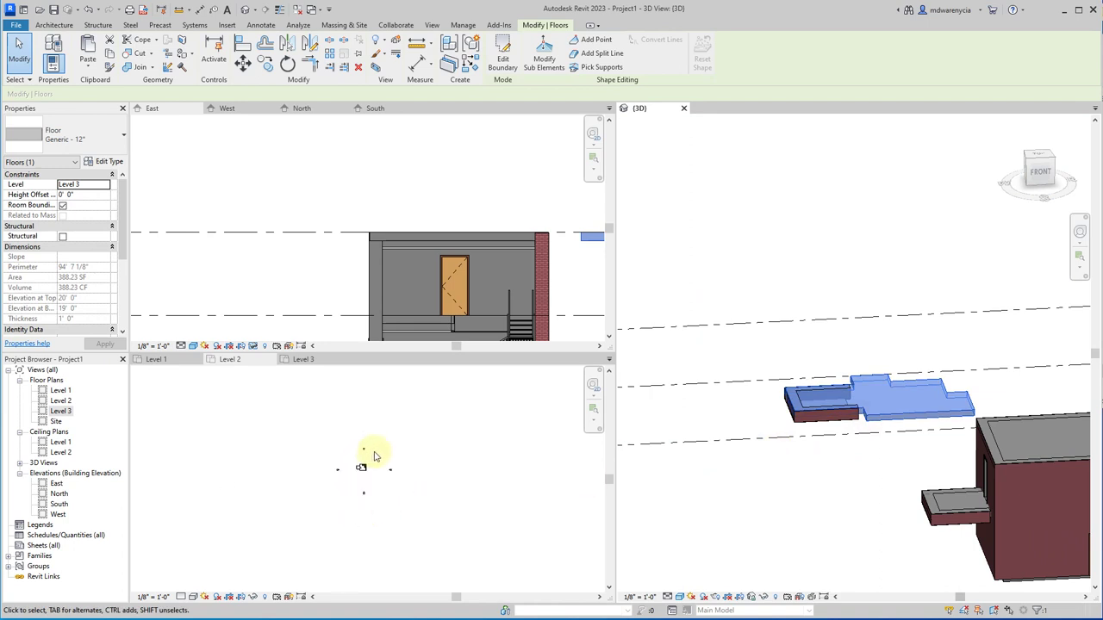
scroll(362, 274, "down", 3)
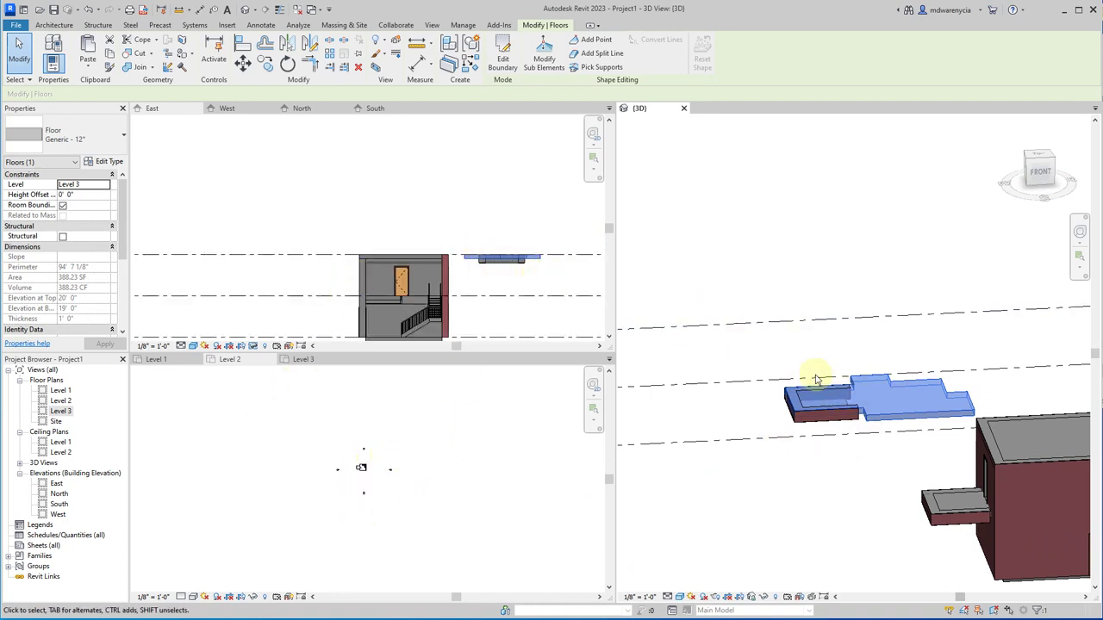
left_click(306, 360)
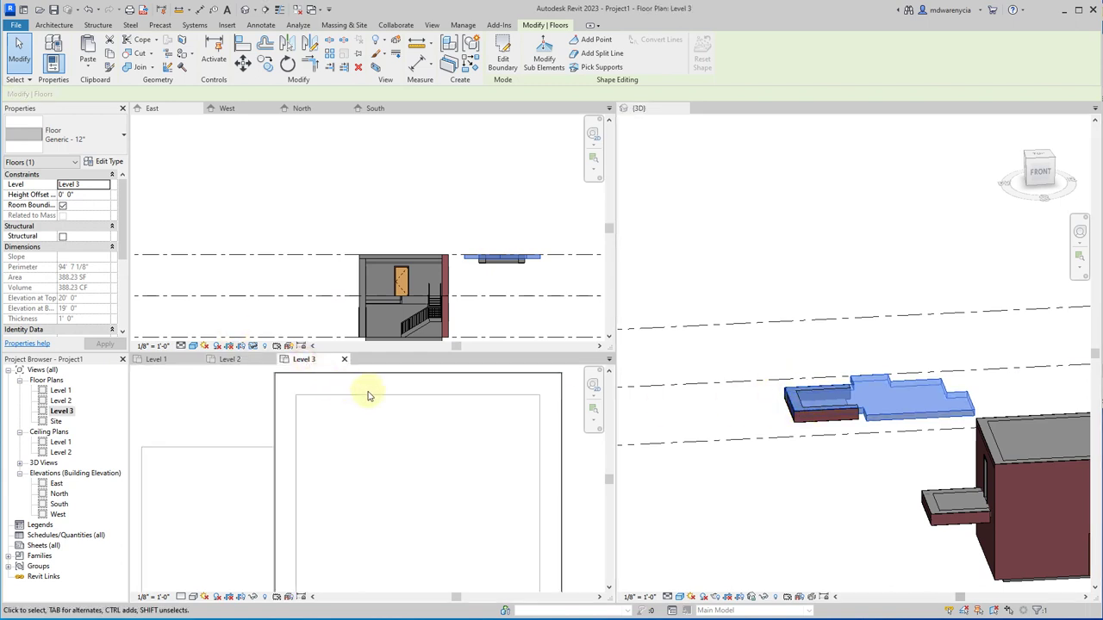
scroll(236, 423, "down", 5)
left_click(363, 491)
middle_click_drag(372, 530, 410, 580)
scroll(284, 503, "up", 1)
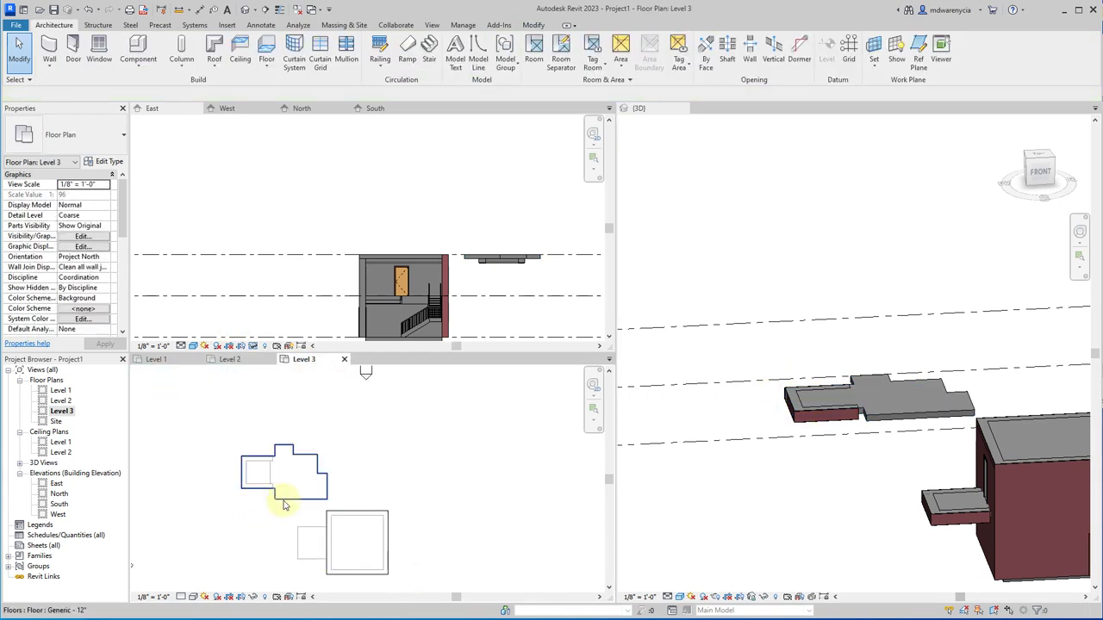
Step: Open the copied floor's boundary sketch for editing in the Level 3 plan
left_click(256, 462)
scroll(297, 525, "up", 3)
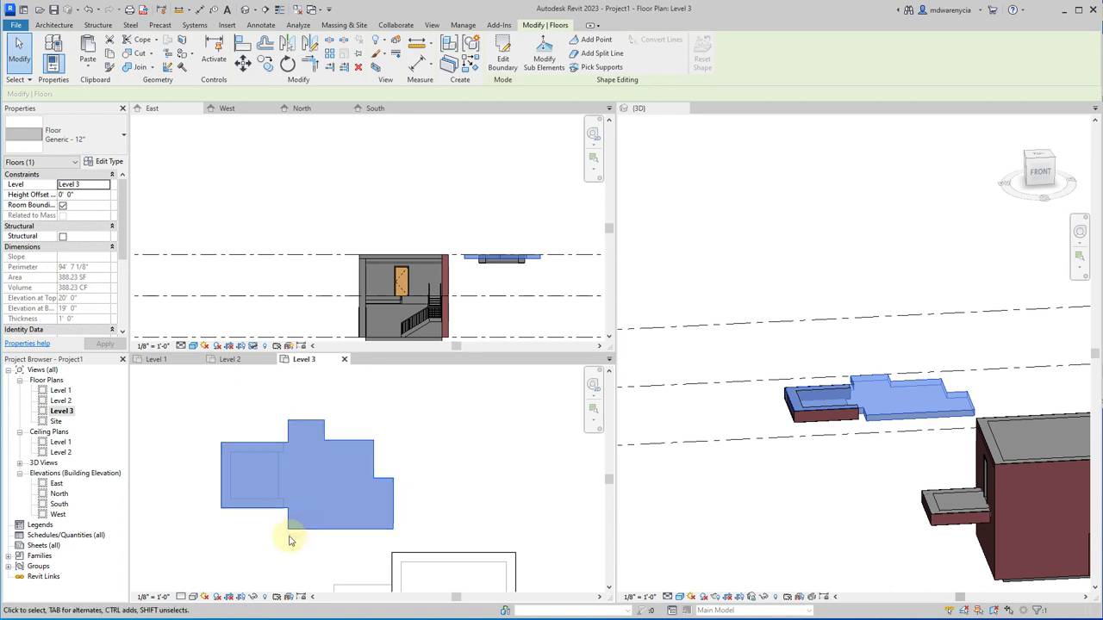
left_click(274, 522)
left_click(296, 523)
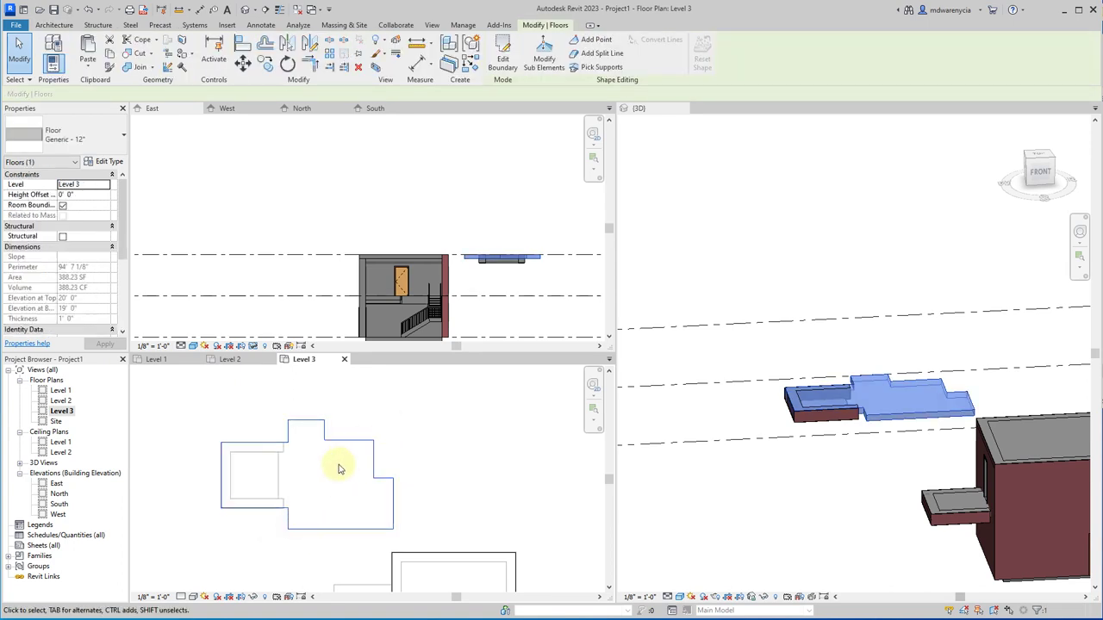
left_click(326, 440)
left_click(374, 445)
left_click(361, 441)
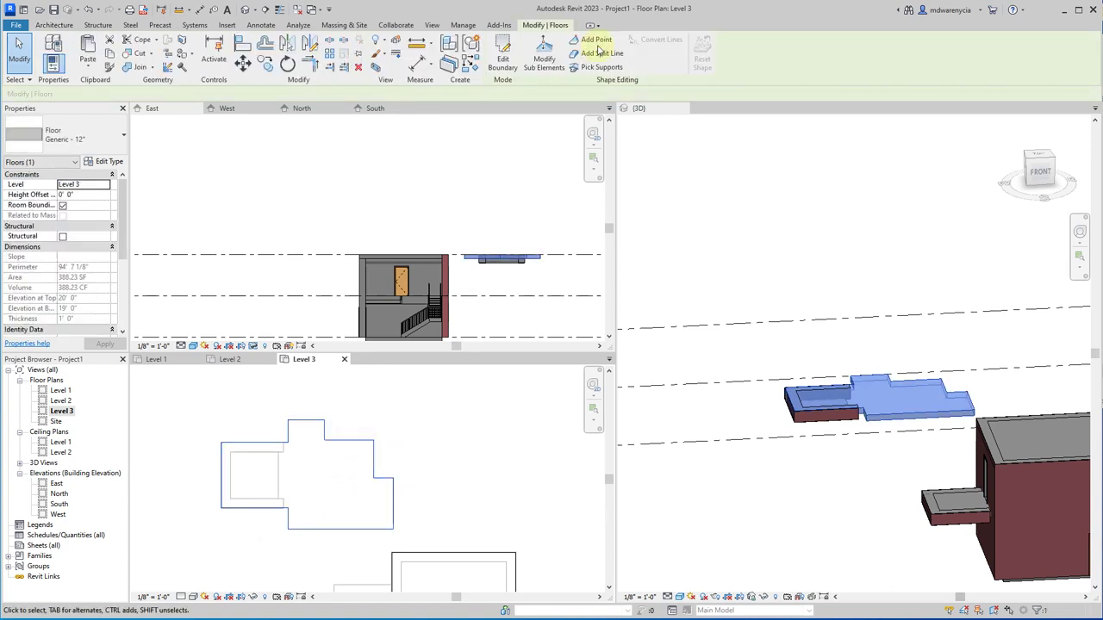
left_click(502, 59)
scroll(327, 474, "up", 3)
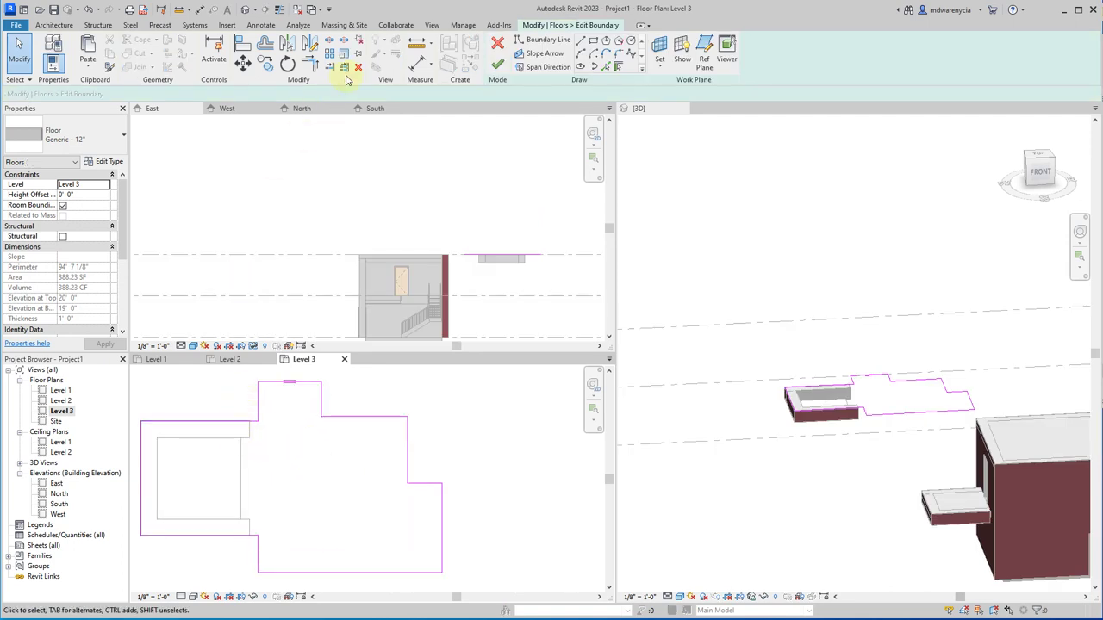
Step: Sketch an 11' straight boundary line across the copied floor where the extension meets the main floor area
left_click(587, 41)
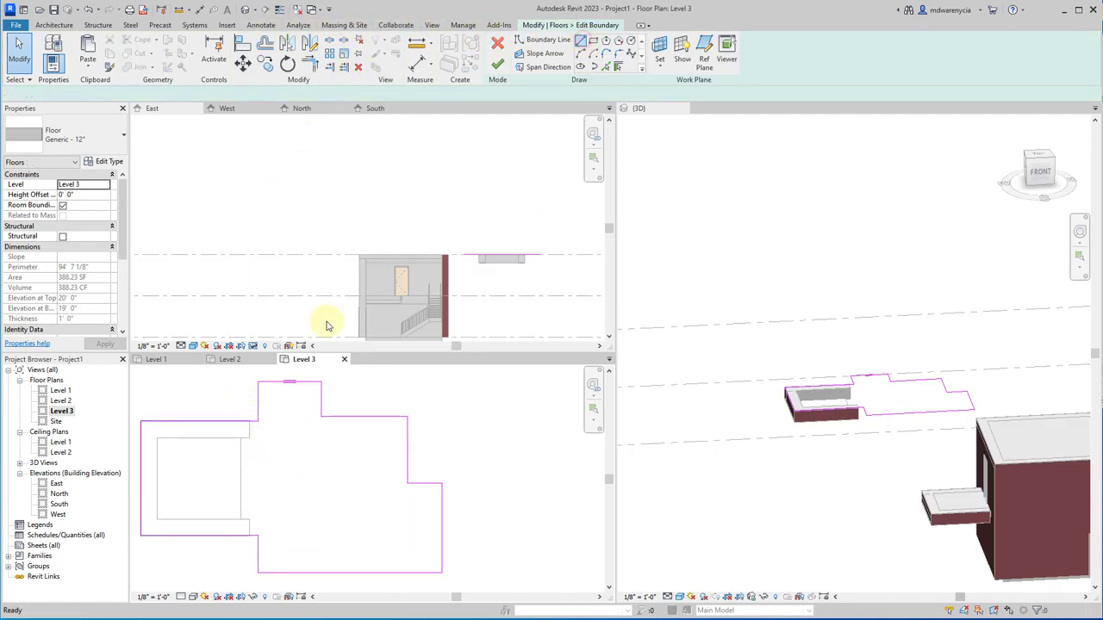
left_click(259, 420)
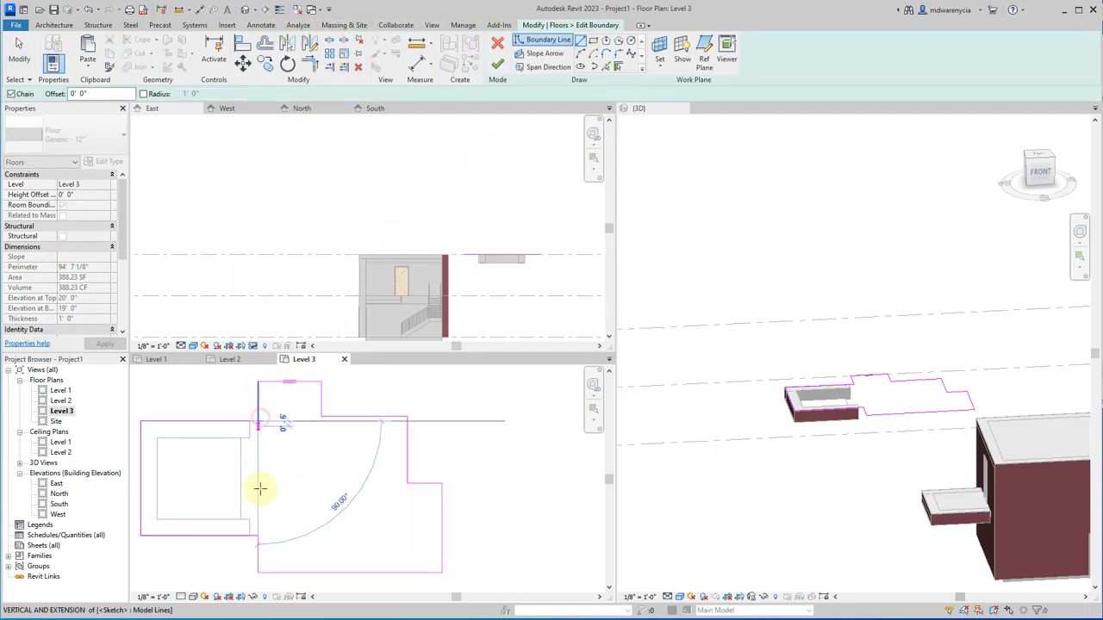
left_click(258, 536)
key("Escape")
key("Escape")
Step: Delete the boundary lines around the main floor area, leaving only the rectangular extension outline
left_click_drag(459, 591, 165, 554)
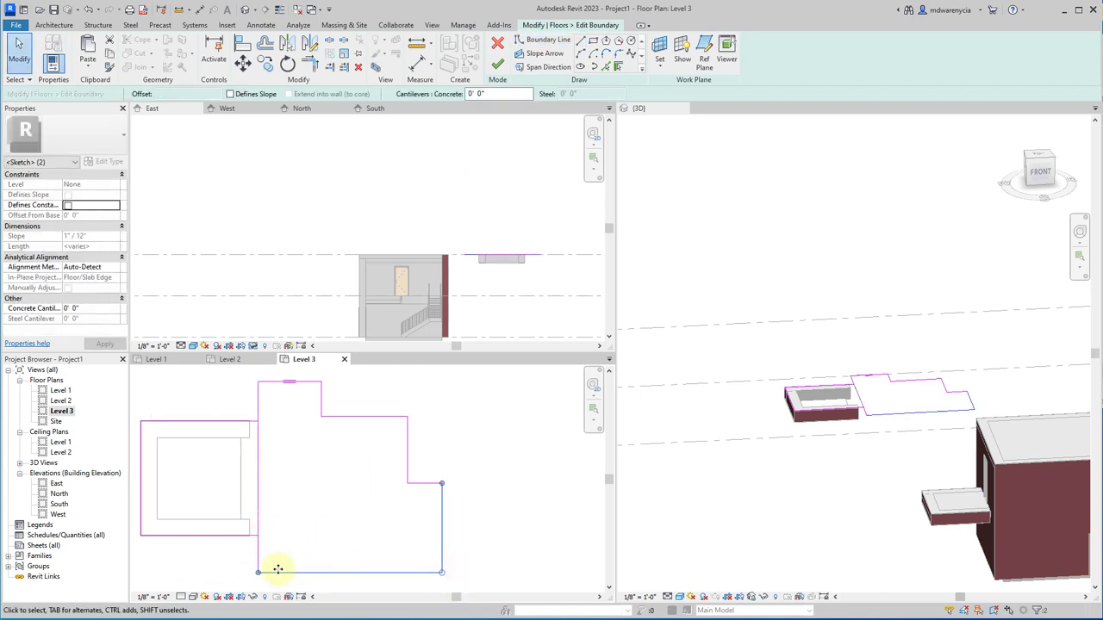
key("Delete")
left_click_drag(482, 498, 293, 384)
key("Delete")
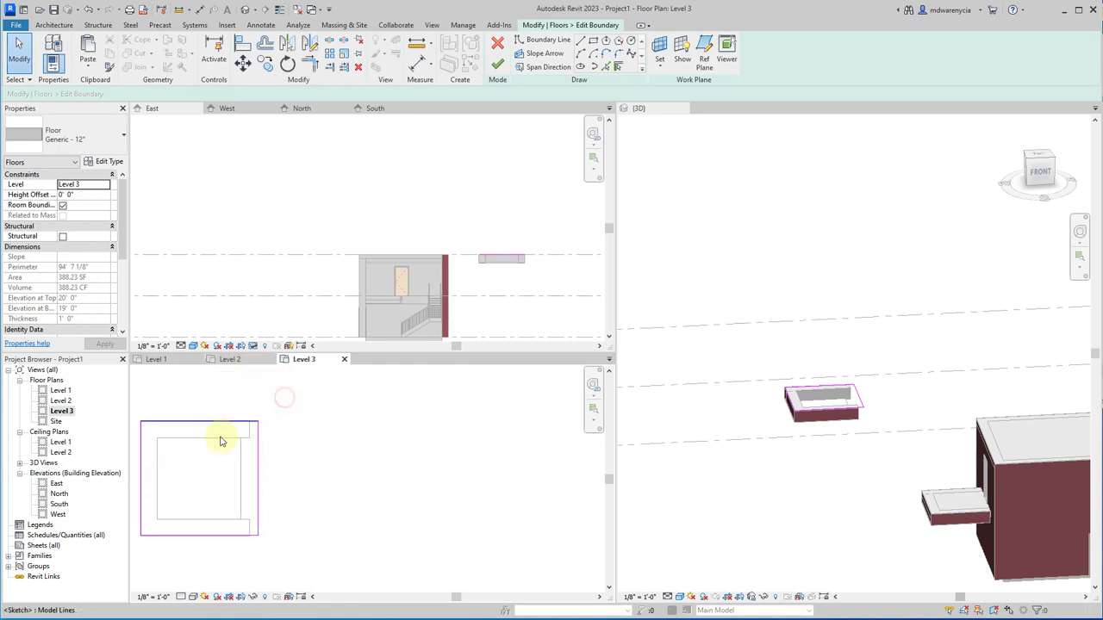
Step: Finish the copied floor's boundary sketch without attaching the walls to the floor's bottom
left_click(497, 65)
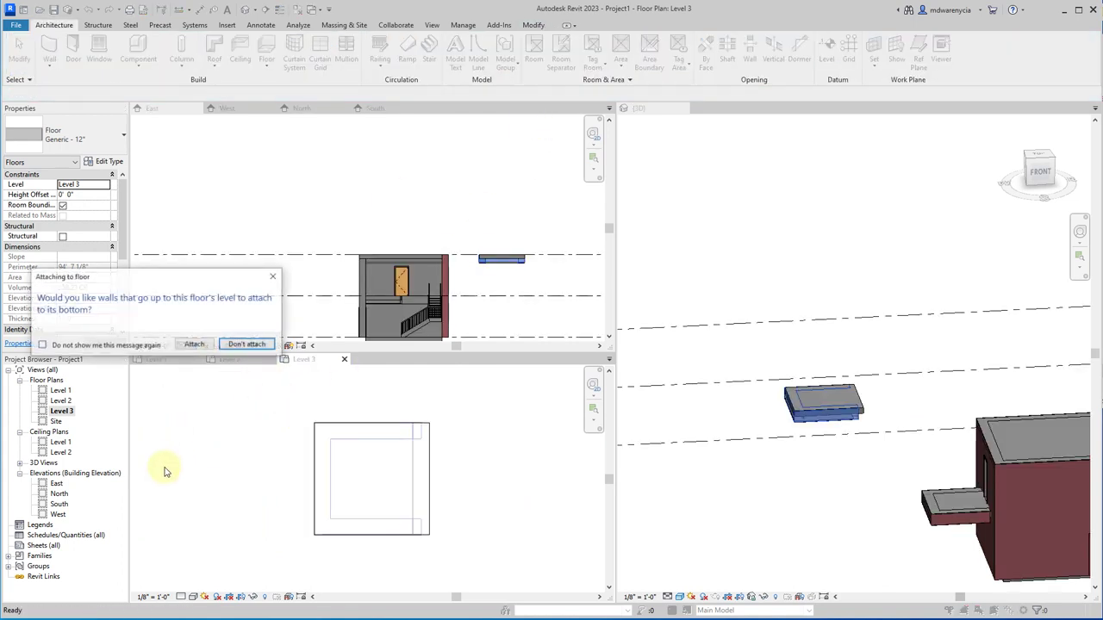
left_click(237, 346)
middle_click(346, 508)
middle_click(345, 509)
key("Escape")
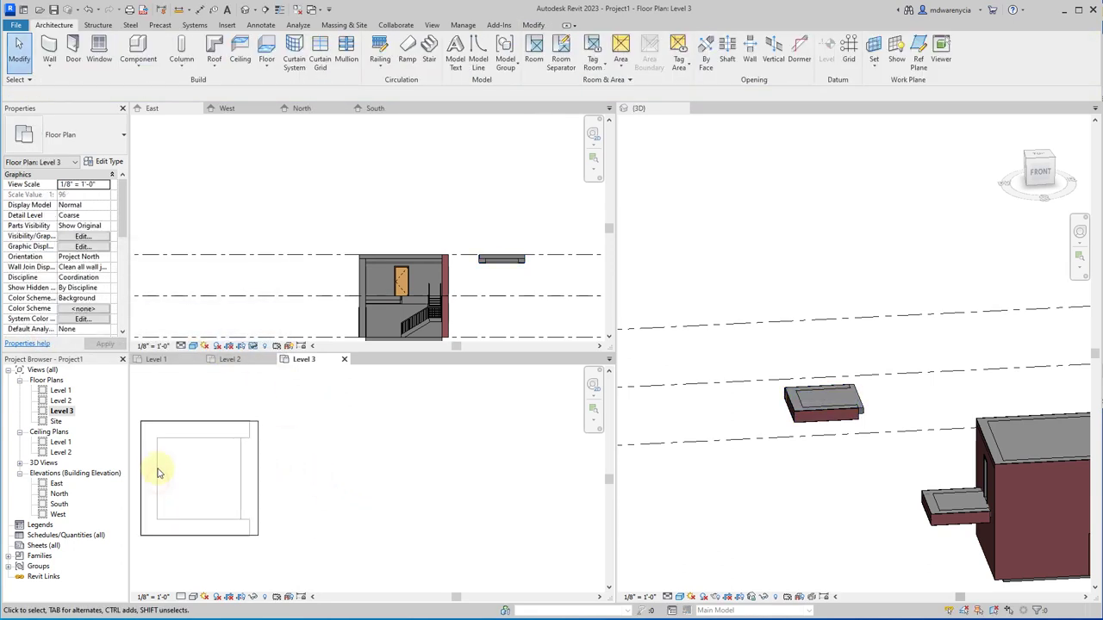
Step: Delete the low brick-on-CMU wall at the outer end of the copied extension
scroll(789, 408, "up", 5)
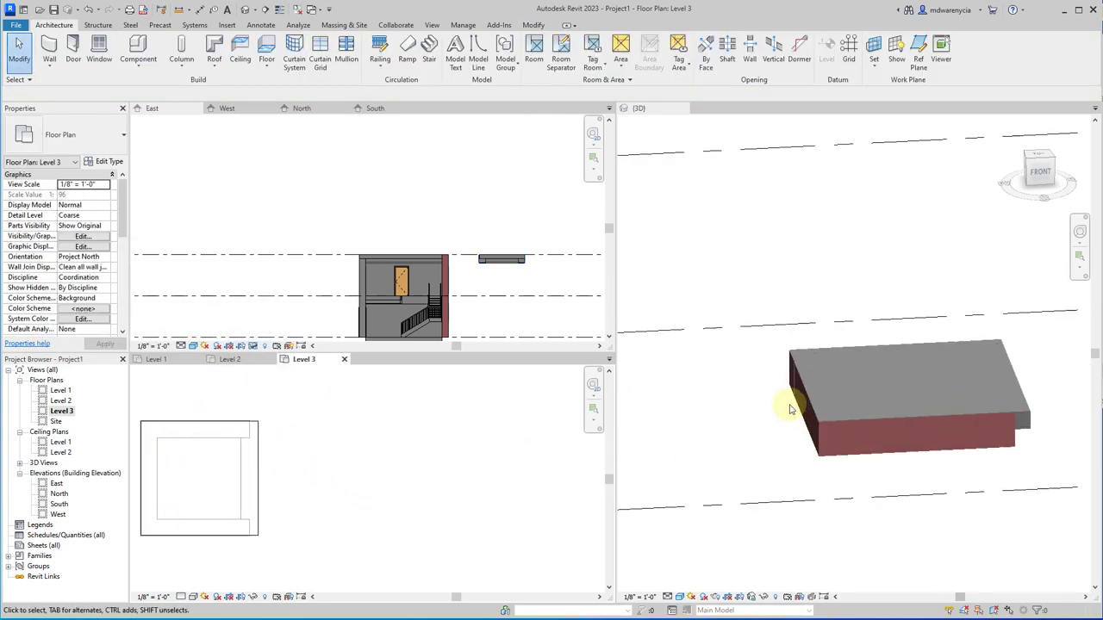
left_click(858, 436)
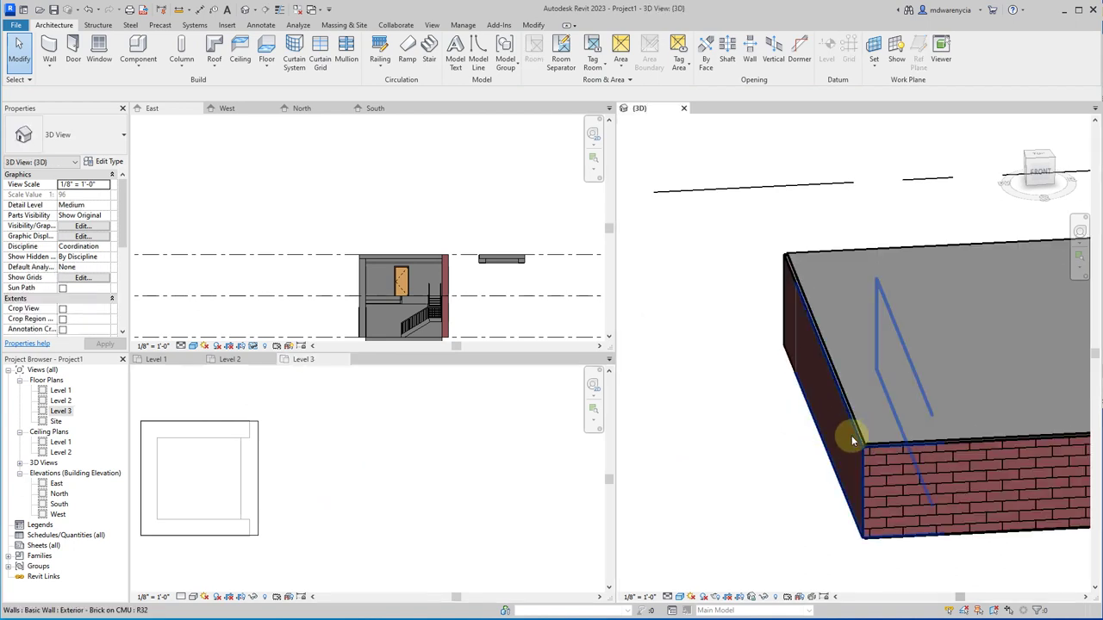
left_click(828, 461)
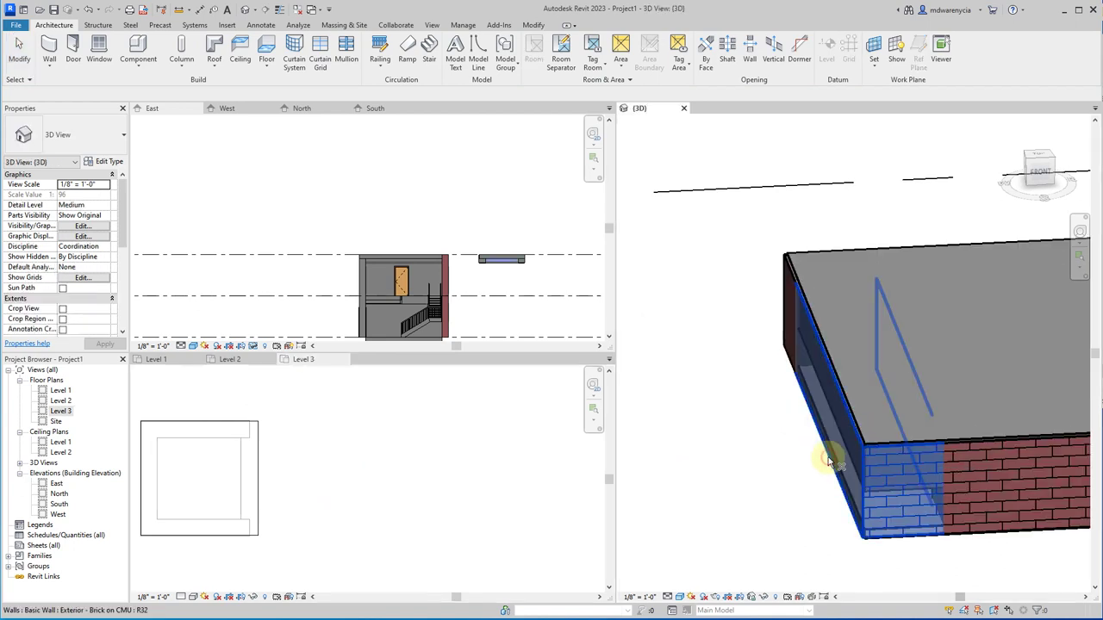
key("Escape")
scroll(746, 475, "down", 3)
middle_click_drag(737, 500, 758, 509, "shift")
Step: Cut the copied floor, its two remaining side walls and the ceiling to the clipboard
left_click(902, 431)
middle_click_drag(938, 441, 962, 504, "shift")
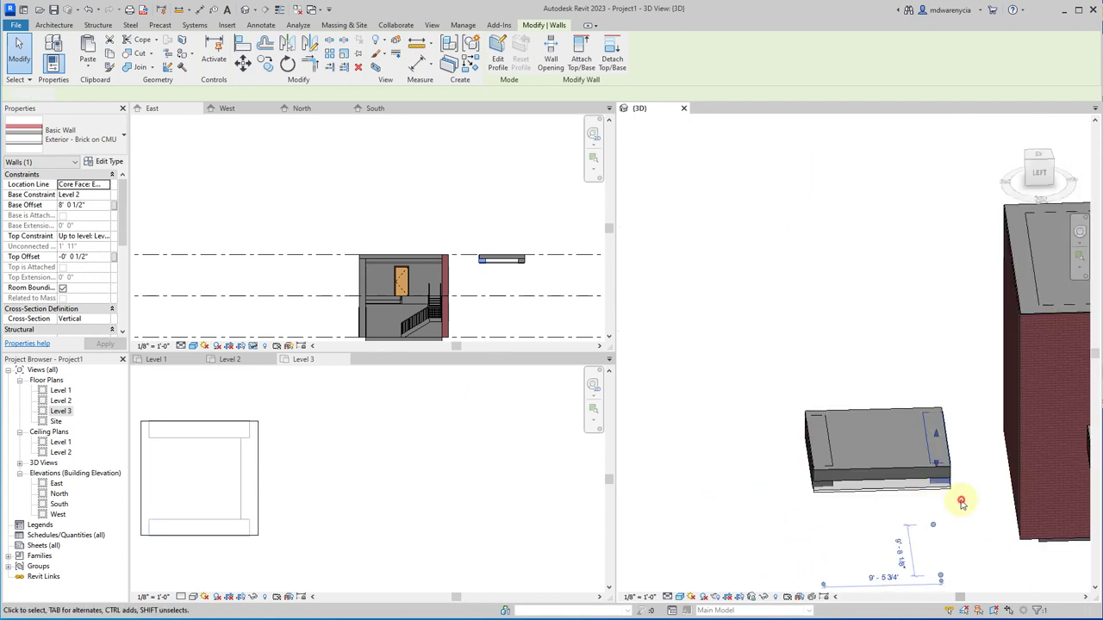
left_click_drag(961, 504, 751, 394)
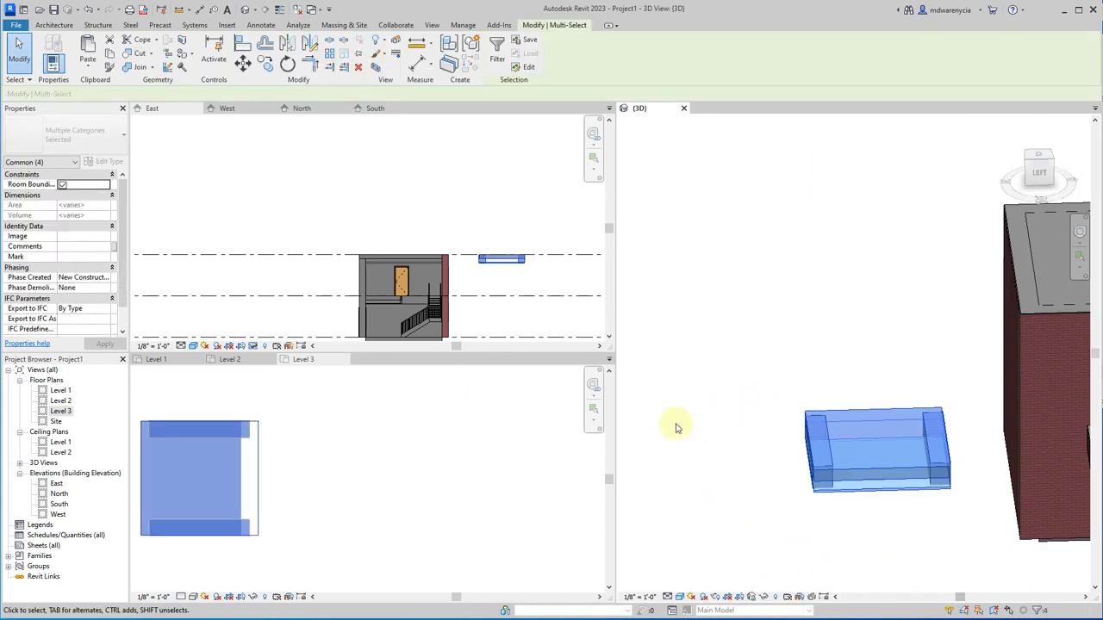
key("Delete")
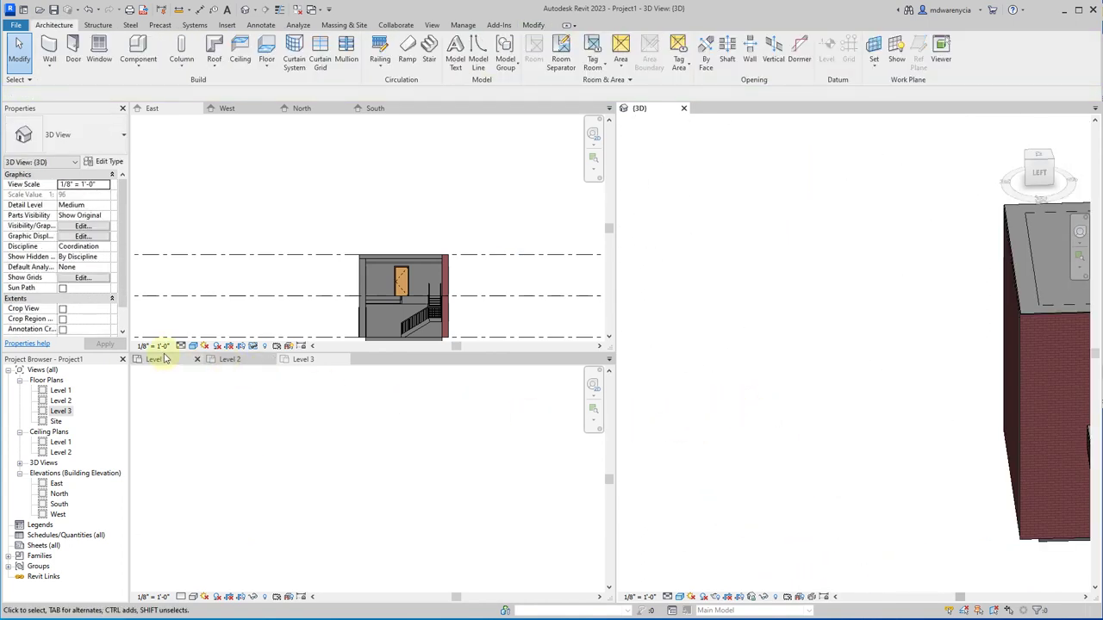
Step: Try to paste the cut assembly beside the building through the Level 1 plan and the East elevation, and undo the paste
left_click(156, 358)
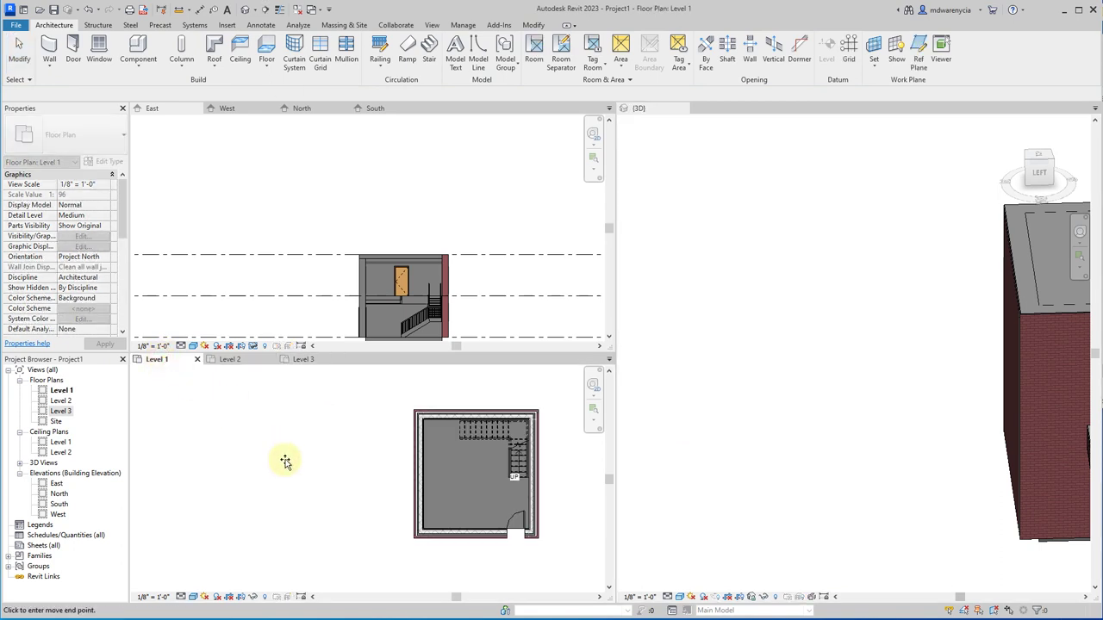
middle_click_drag(313, 475, 382, 586)
scroll(422, 510, "down", 2)
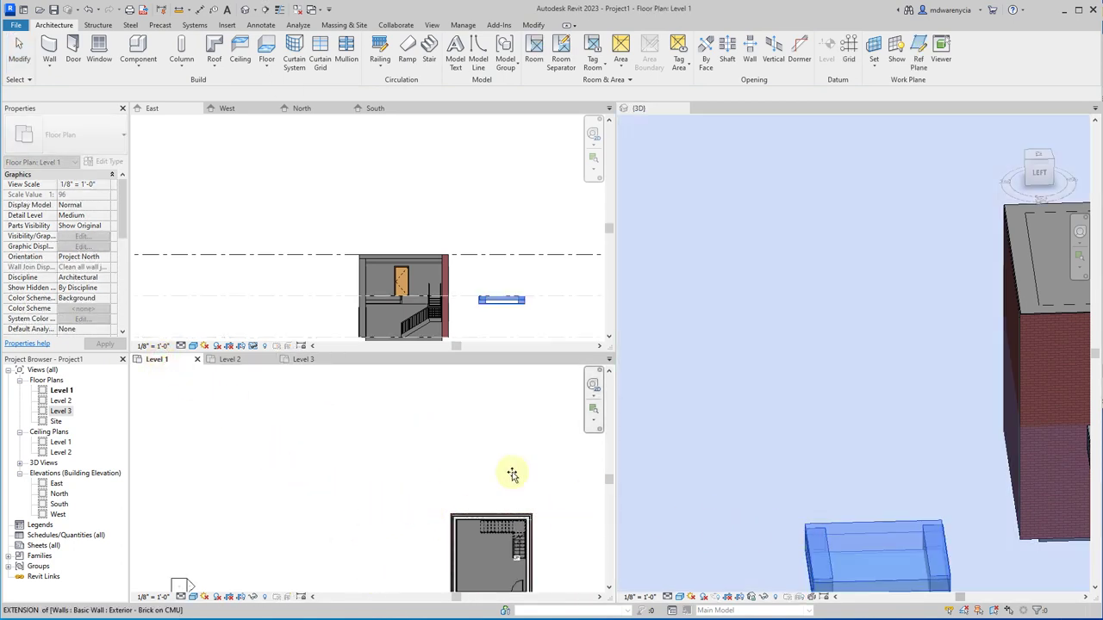
scroll(344, 241, "down", 3)
scroll(448, 311, "up", 4)
left_click(431, 315)
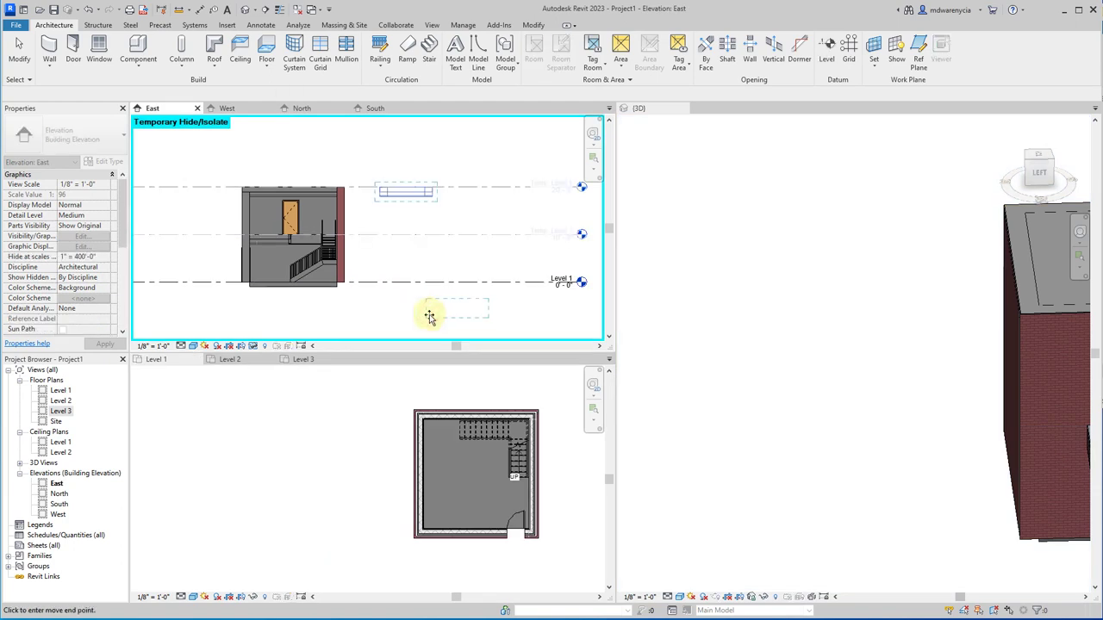
left_click(400, 250)
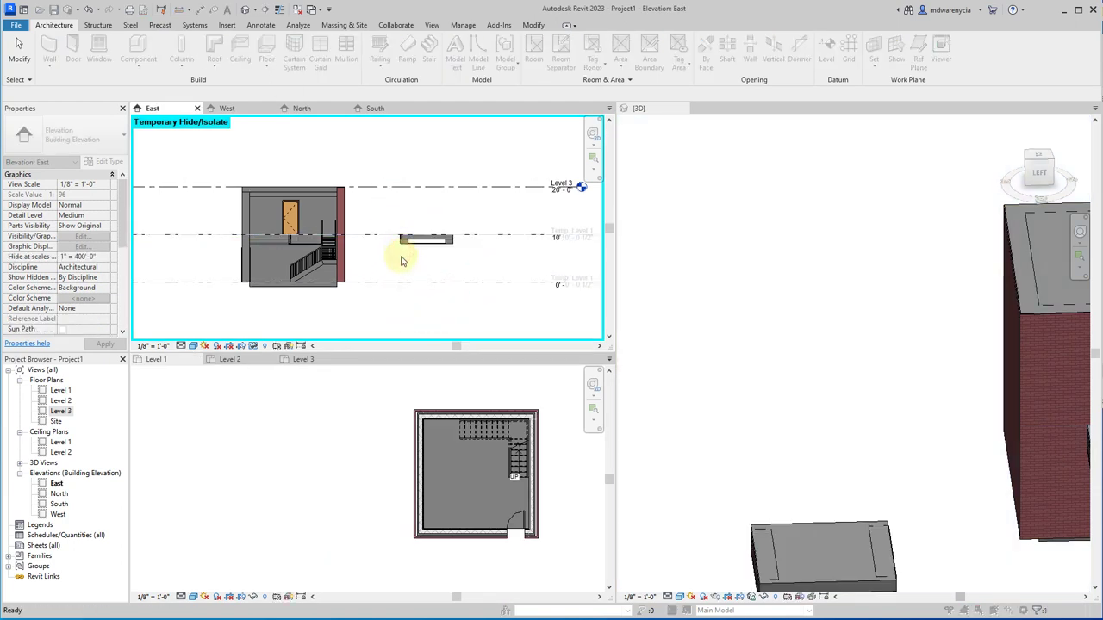
scroll(406, 246, "up", 4)
scroll(439, 233, "up", 2)
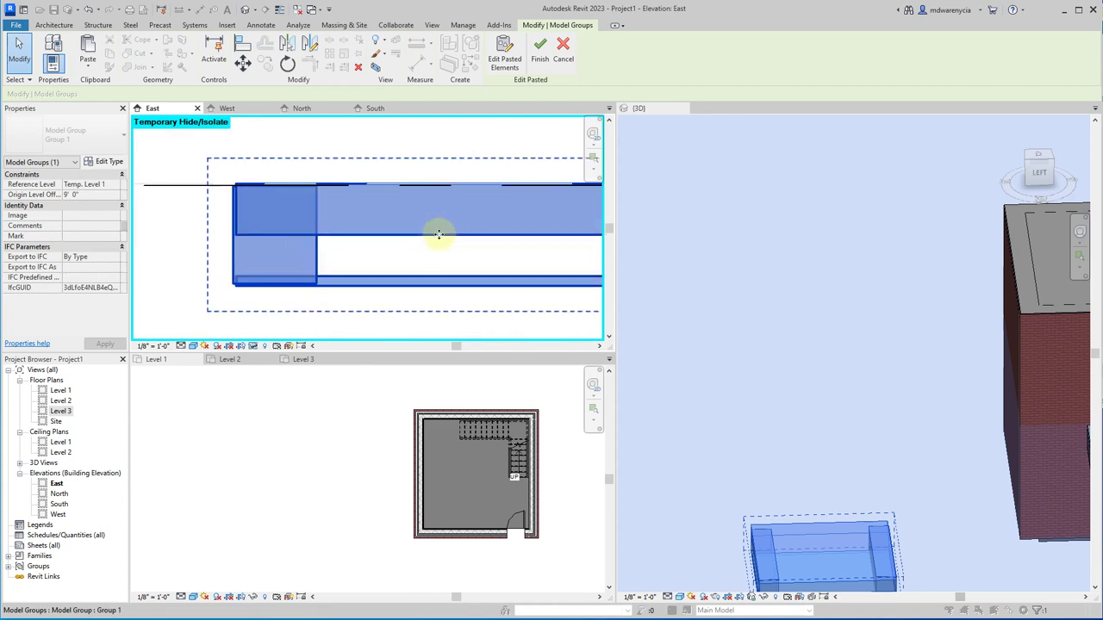
key("ctrl+z")
scroll(433, 242, "down", 6)
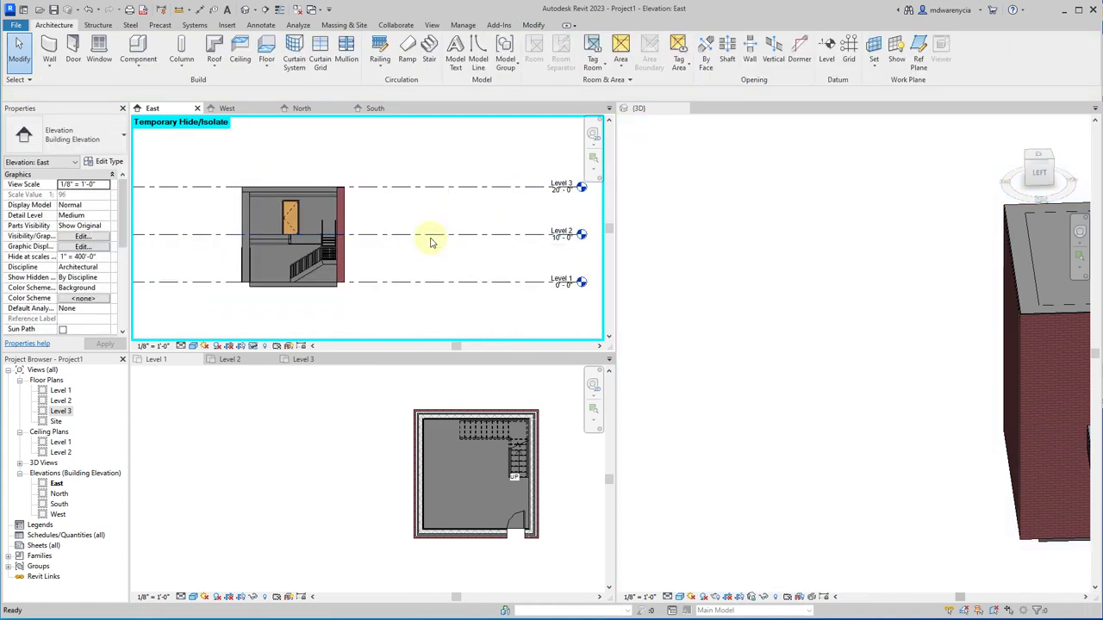
Step: Try to paste the cut assembly beside the building through the Level 1 plan, and cancel the paste
key("ctrl+v")
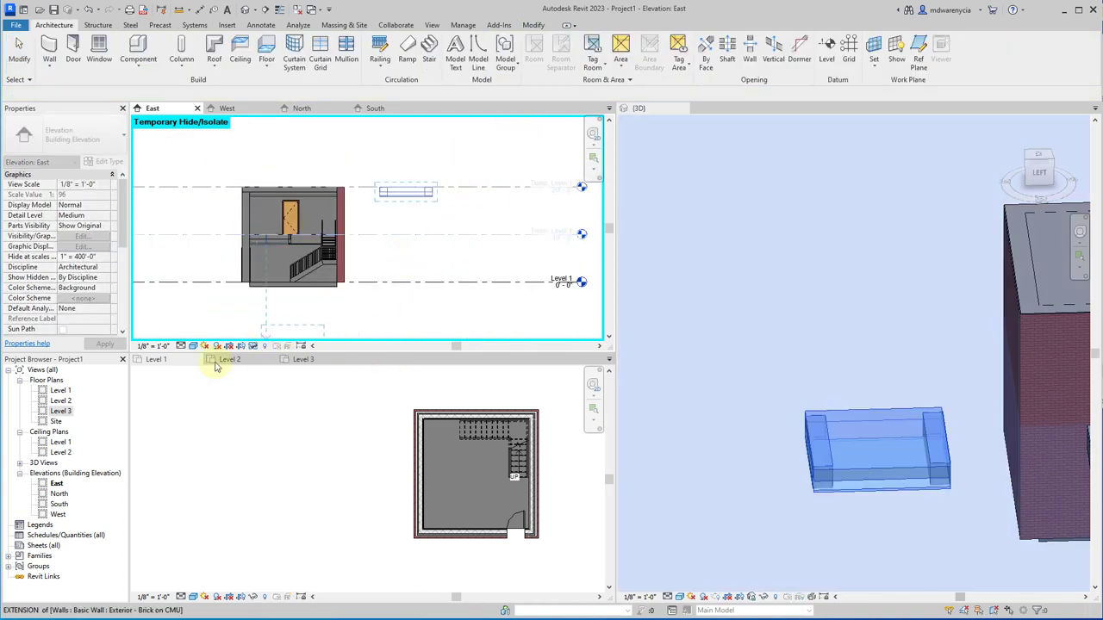
left_click(156, 359)
left_click(296, 462)
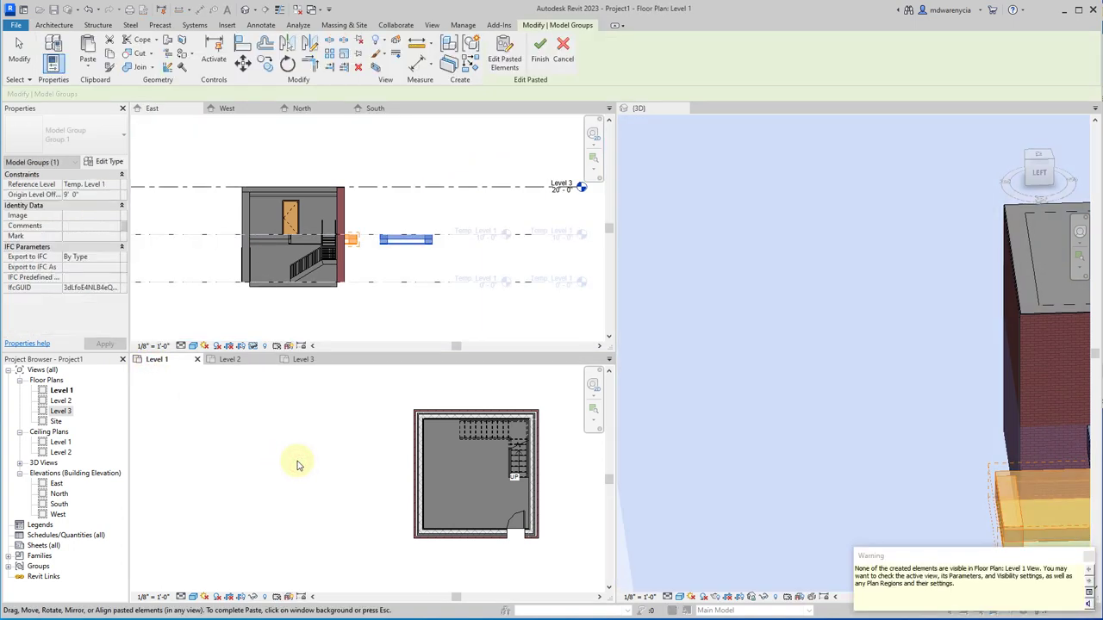
left_click(850, 505)
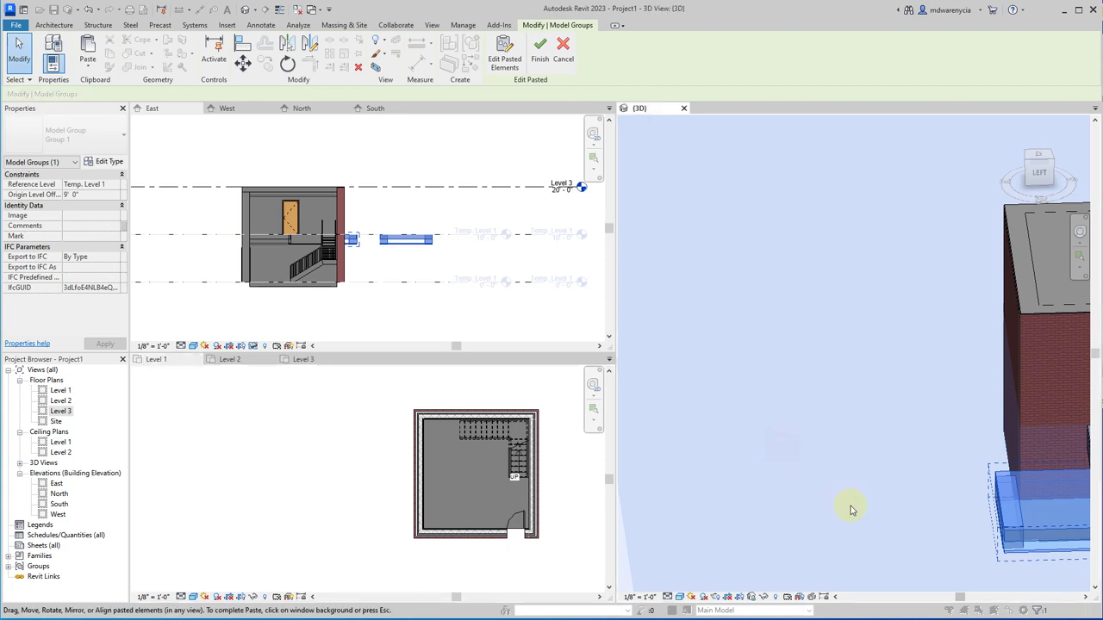
left_click(820, 473)
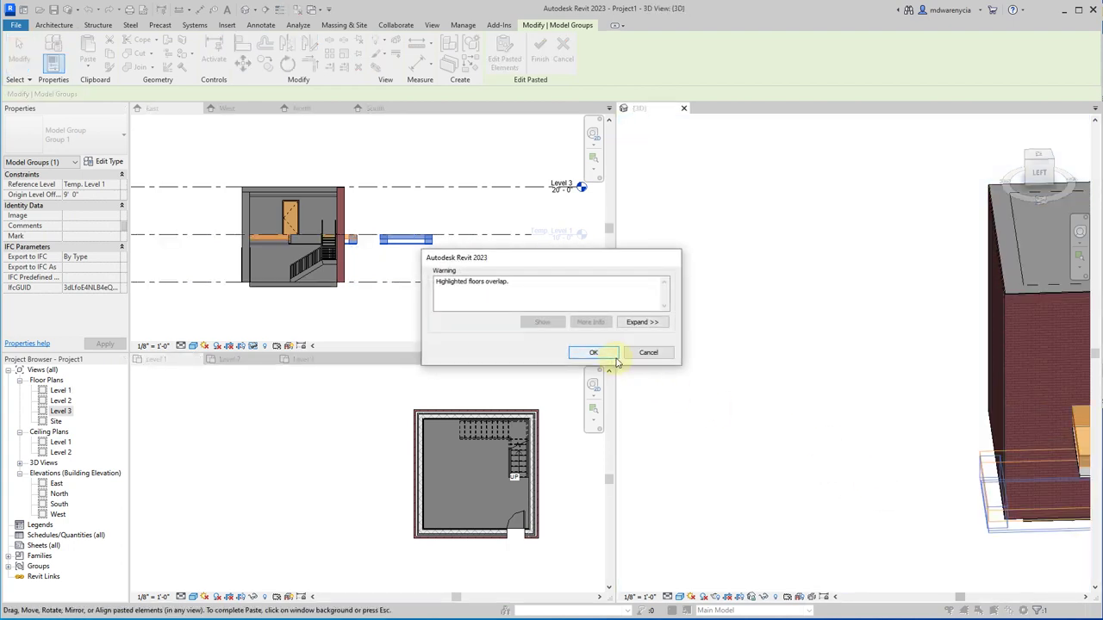
left_click(652, 354)
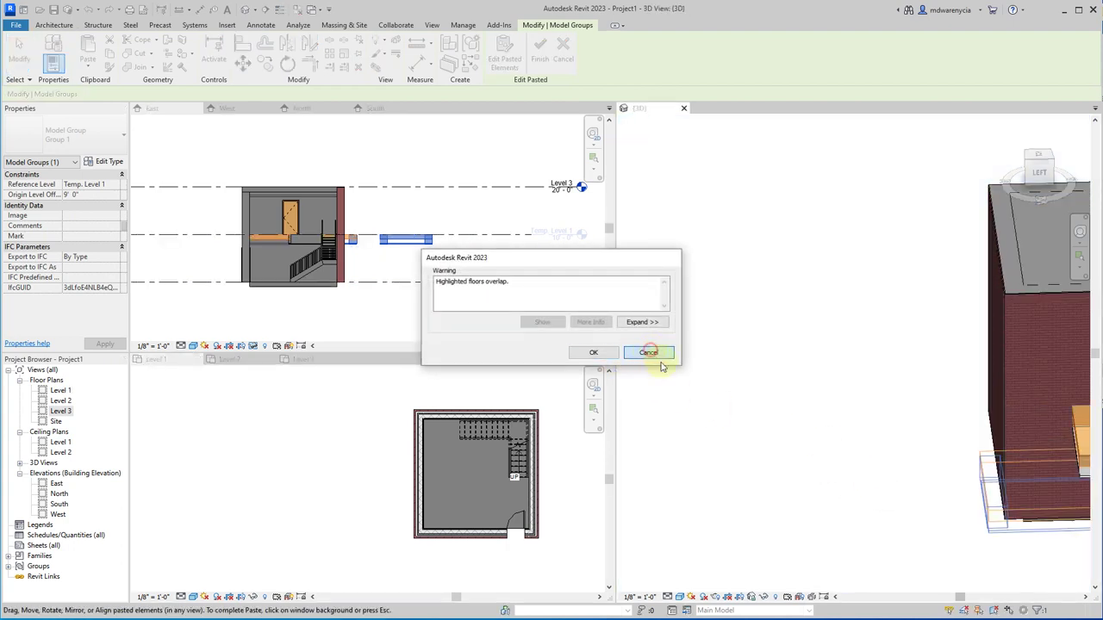
middle_click_drag(861, 511, 721, 382, "shift")
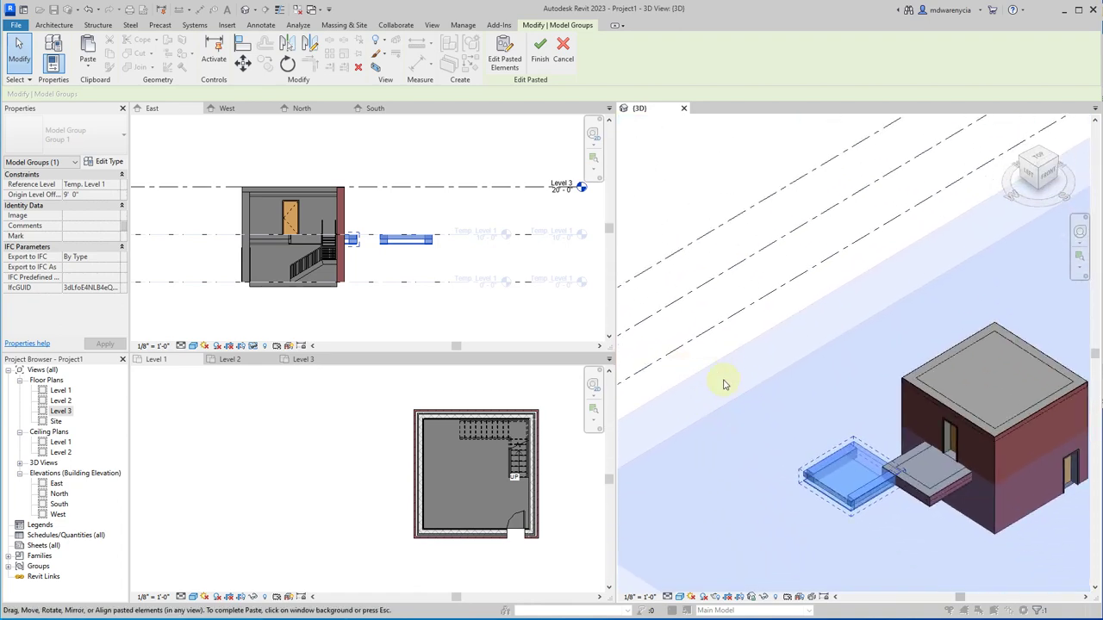
key("Escape")
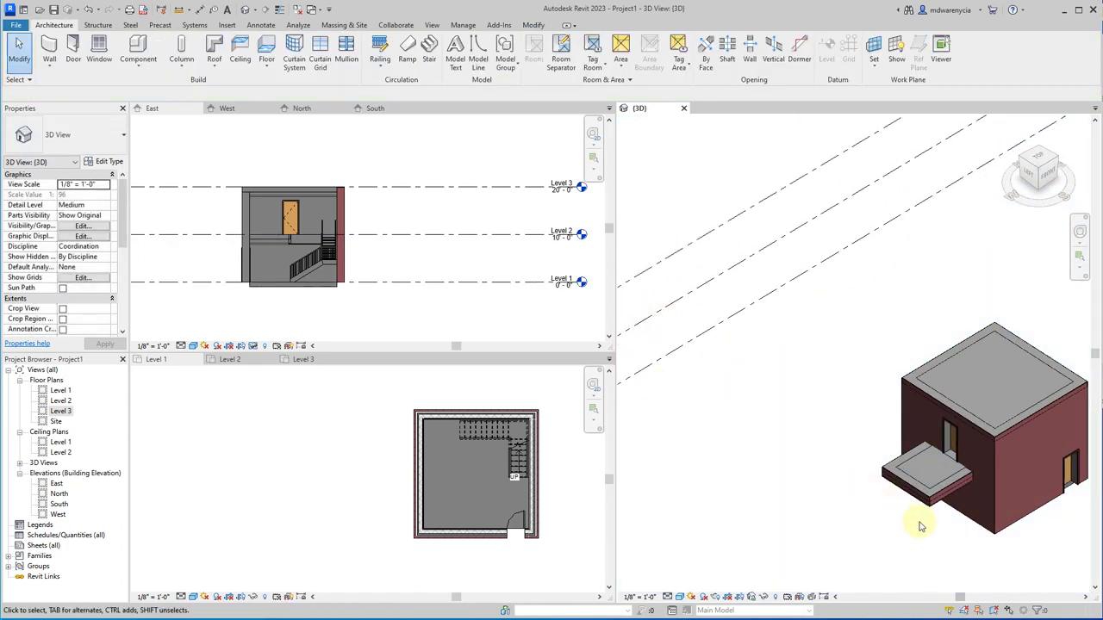
Step: Try to delete the building's Level 2 floor extension together with its low walls and ceiling
middle_click_drag(877, 564, 766, 579, "shift")
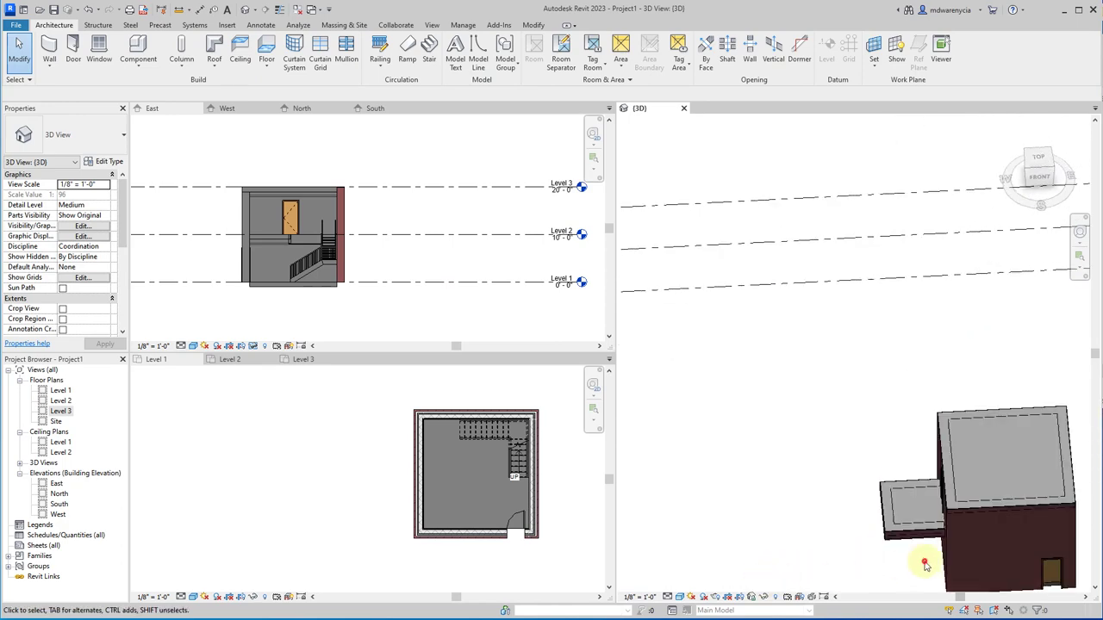
left_click_drag(924, 559, 841, 459)
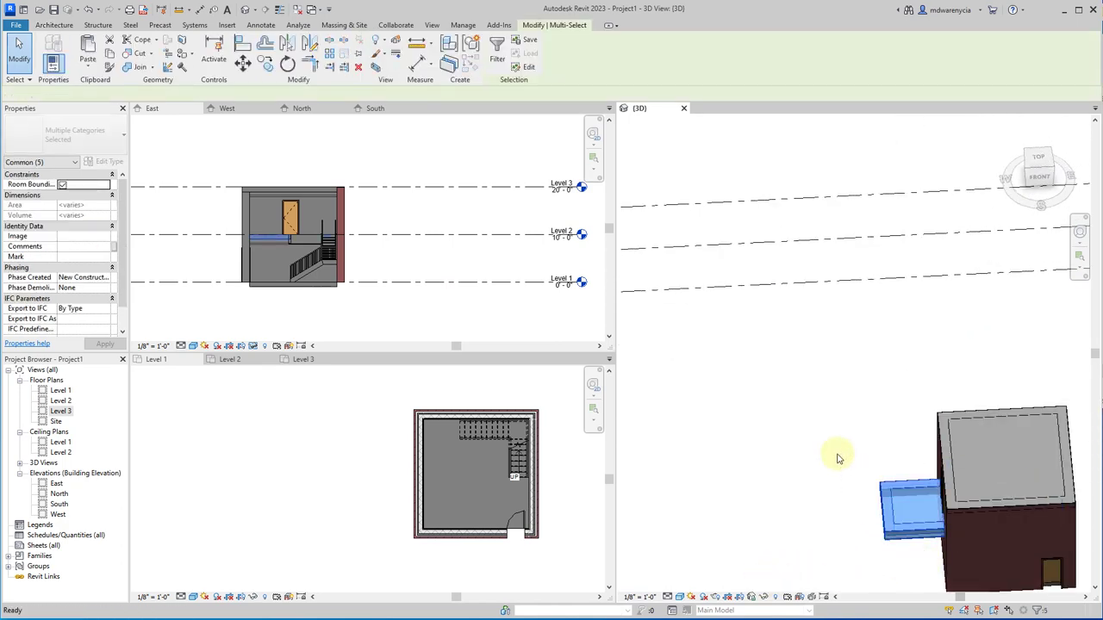
key("Delete")
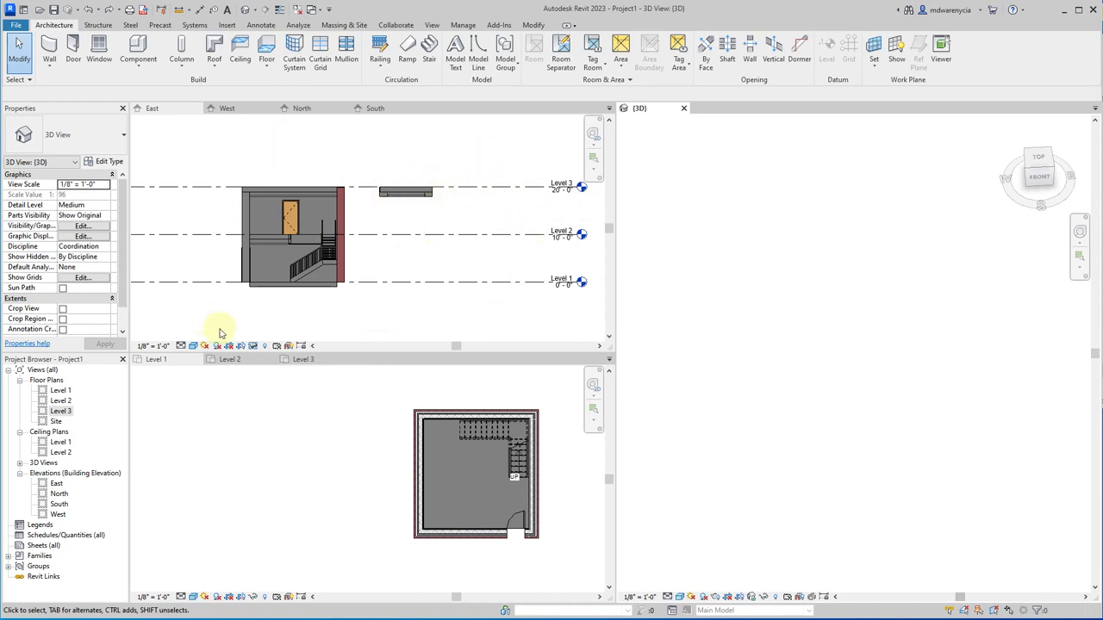
Step: Delete the low brick-on-CMU wall on the west edge of the detached Level 3 extension assembly
left_click(297, 360)
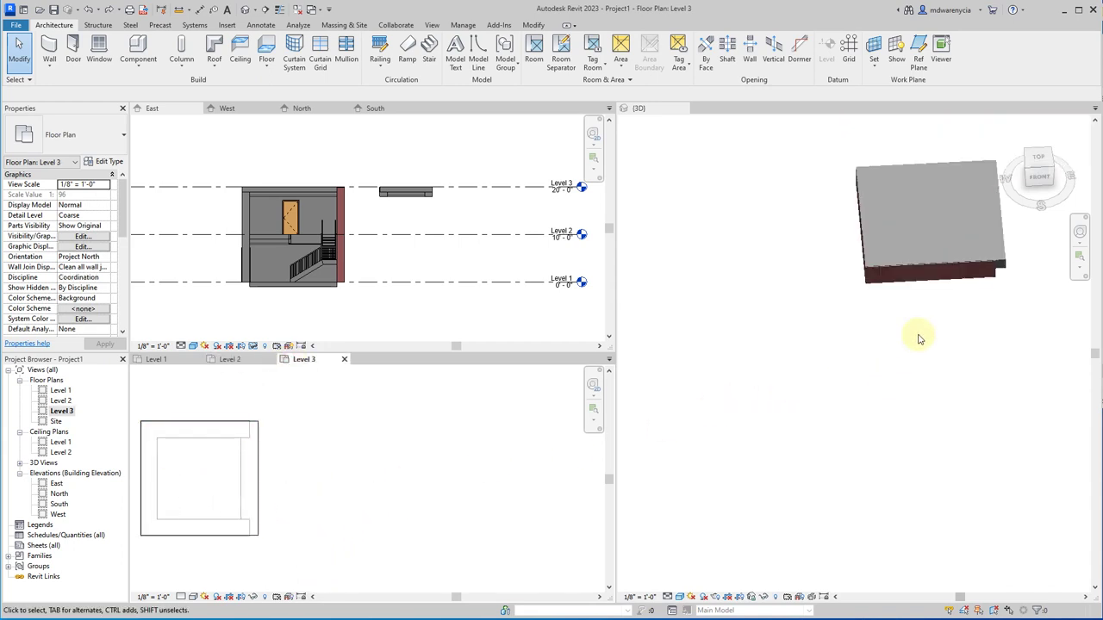
left_click(848, 316)
middle_click_drag(810, 336, 842, 280, "shift")
scroll(841, 280, "up", 3)
left_click(840, 267)
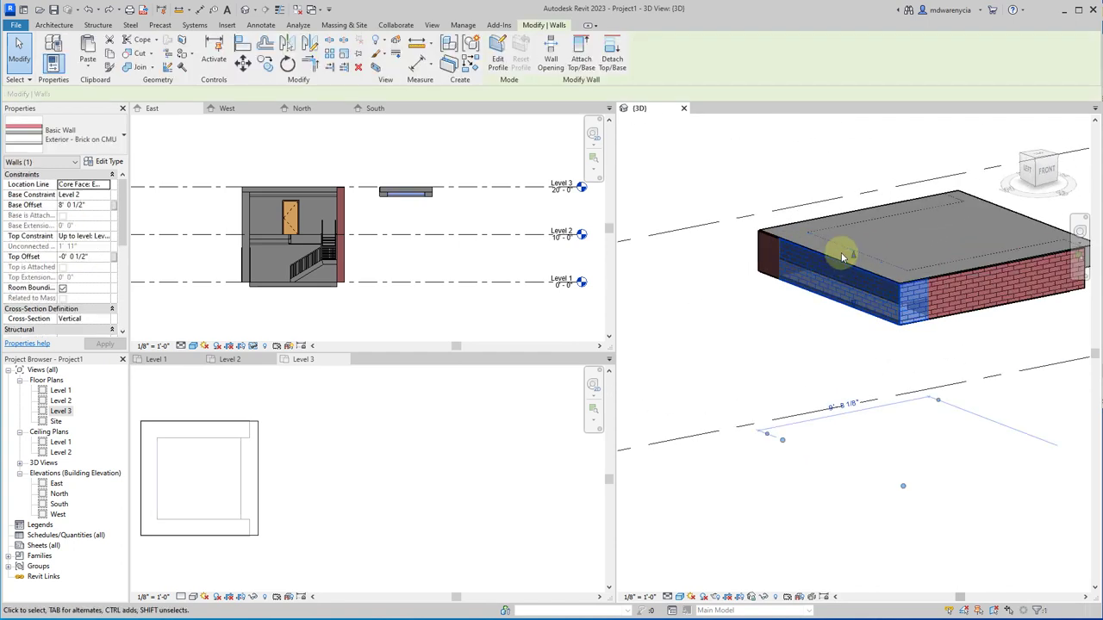
key("Delete")
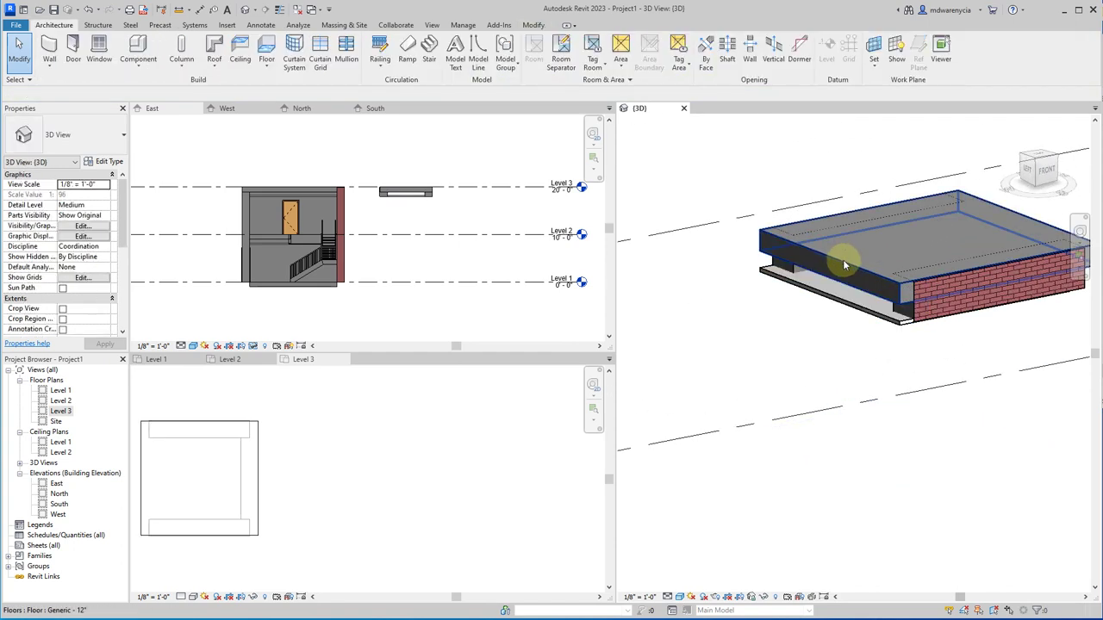
Step: Cut the detached assembly's floor, its two remaining side walls and the ceiling to the clipboard
left_click(324, 540)
scroll(401, 490, "down", 2)
left_click_drag(346, 527, 200, 434)
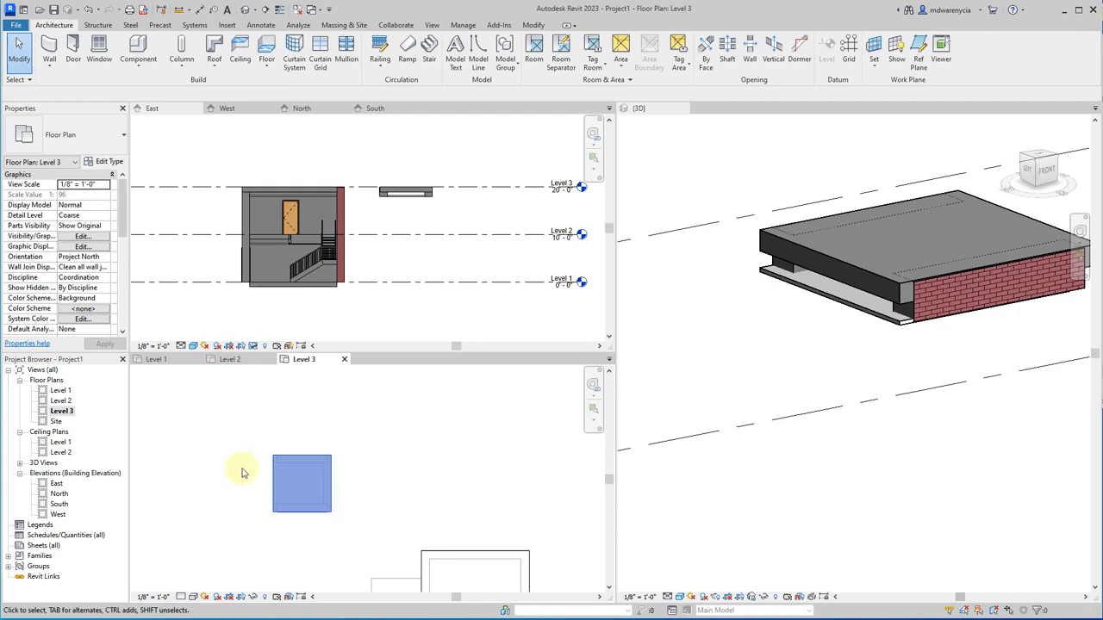
left_click(924, 316)
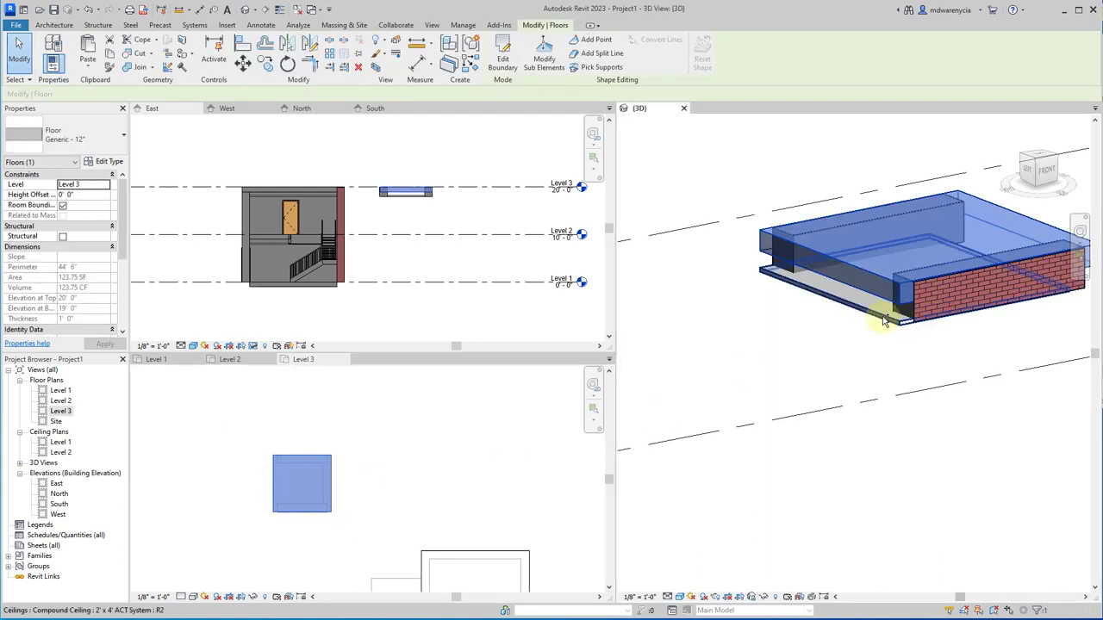
left_click(885, 318, "ctrl")
left_click(911, 306, "ctrl")
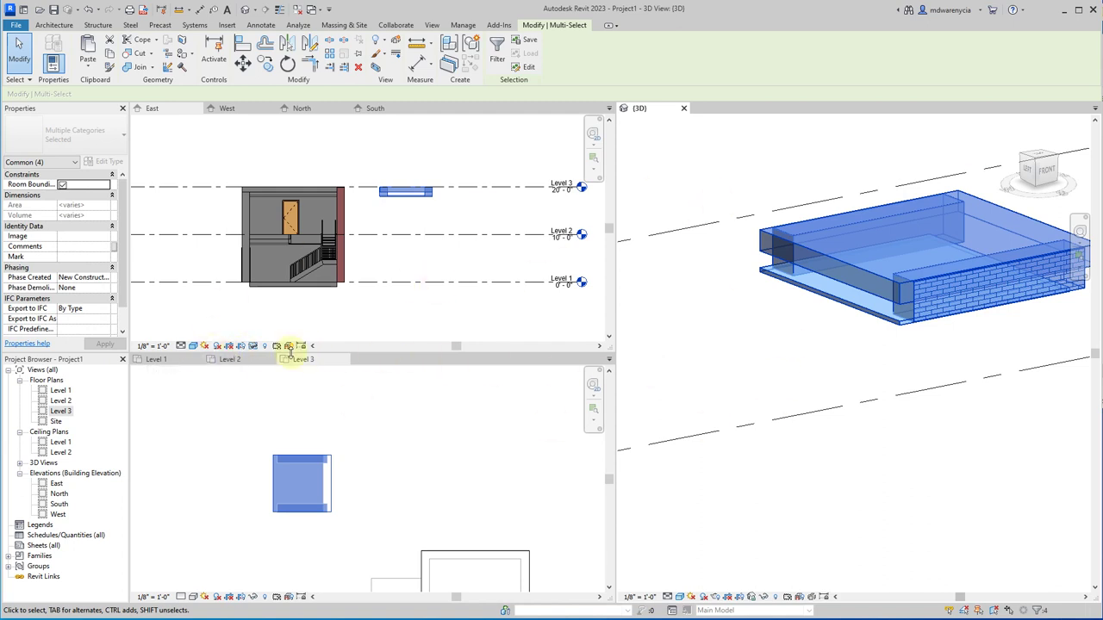
Step: Try to paste the cut assembly west of the building through the Level 1 plan, finish the paste, and undo both the paste and the cut
left_click(155, 359)
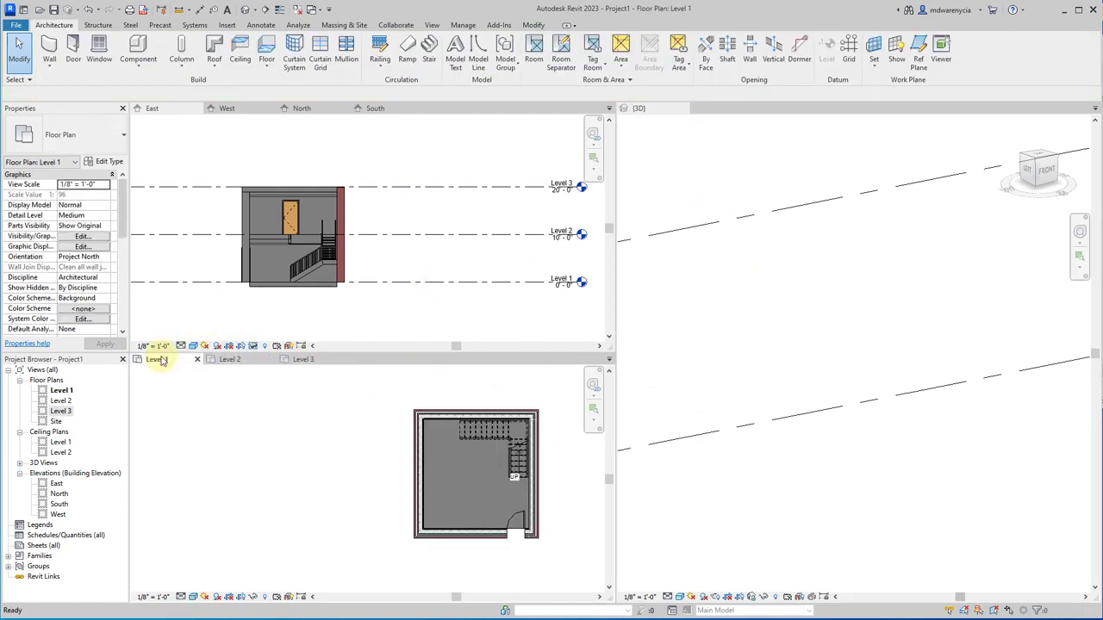
key("ctrl+v")
left_click(291, 470)
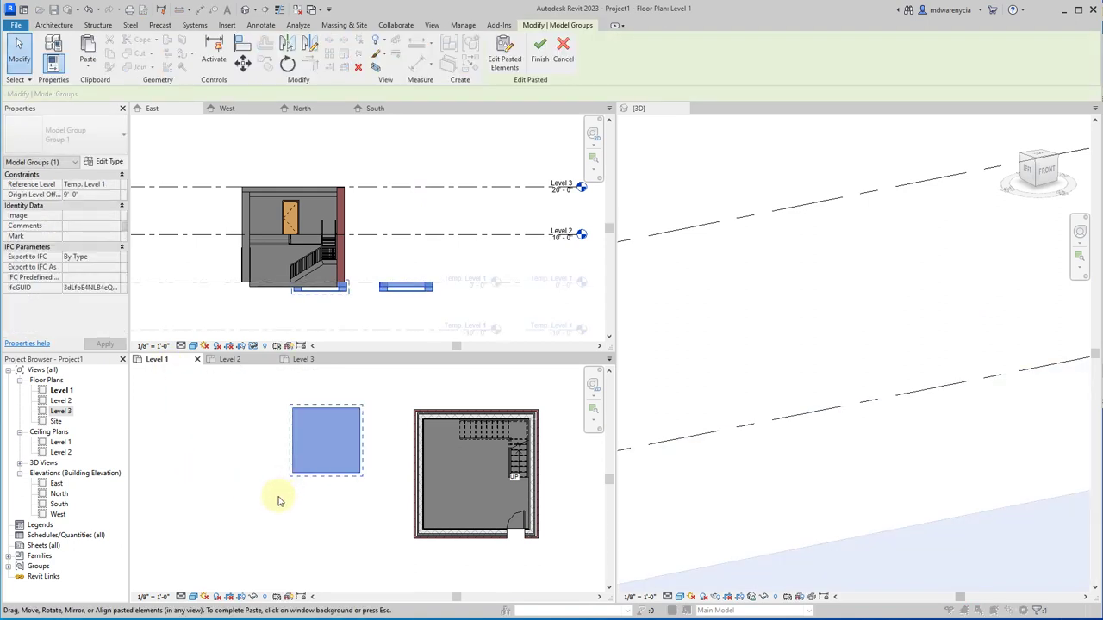
left_click(540, 51)
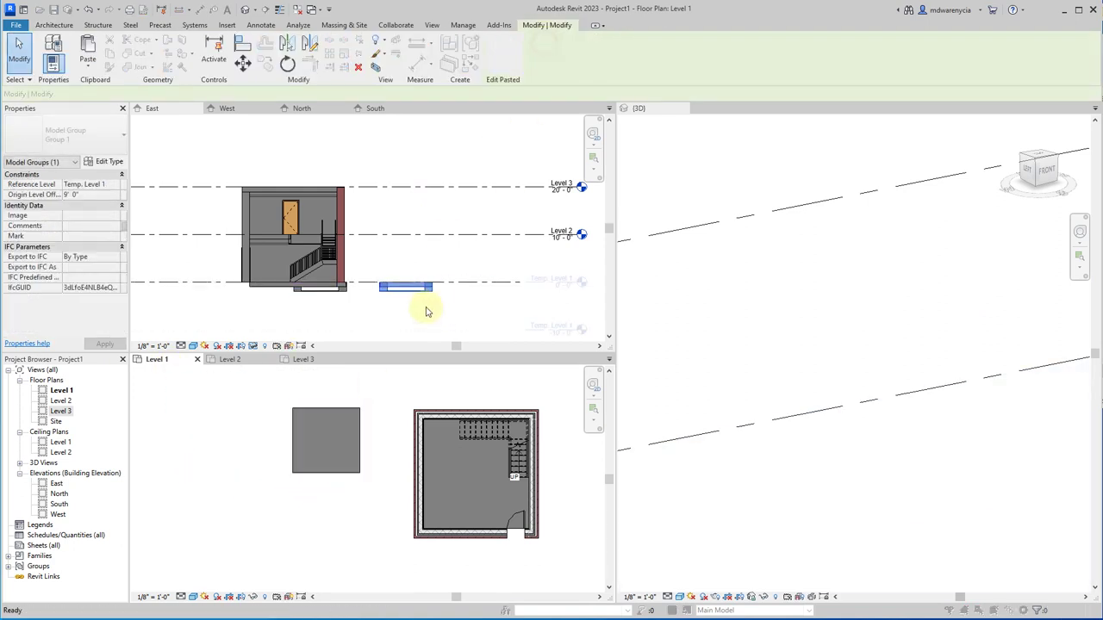
left_click(559, 321)
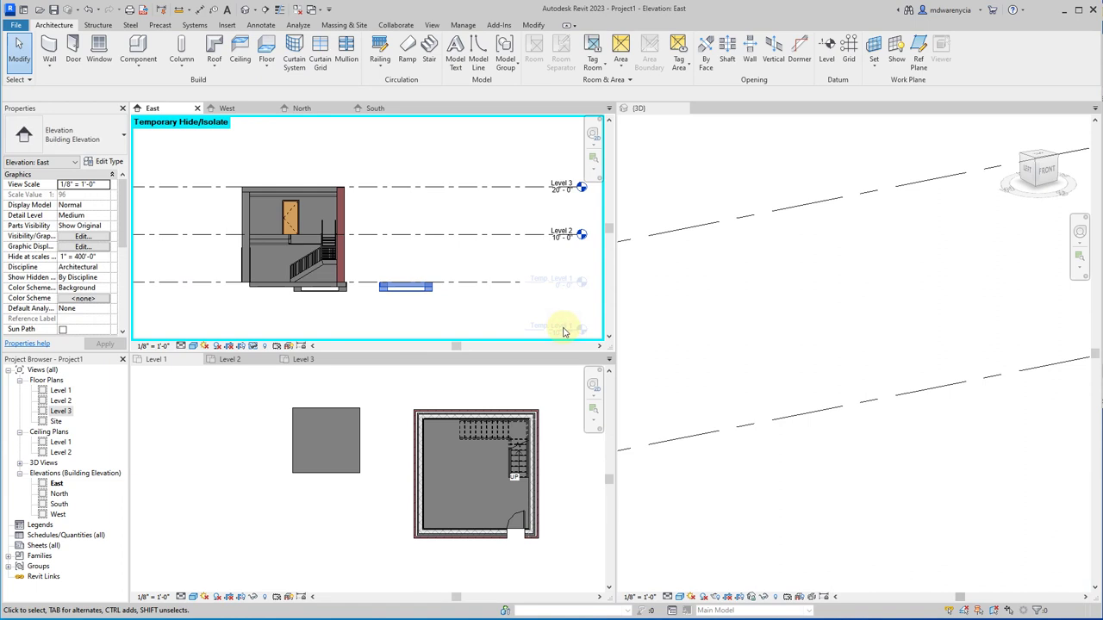
key("ctrl+z")
key("ctrl+z")
key("ctrl+z")
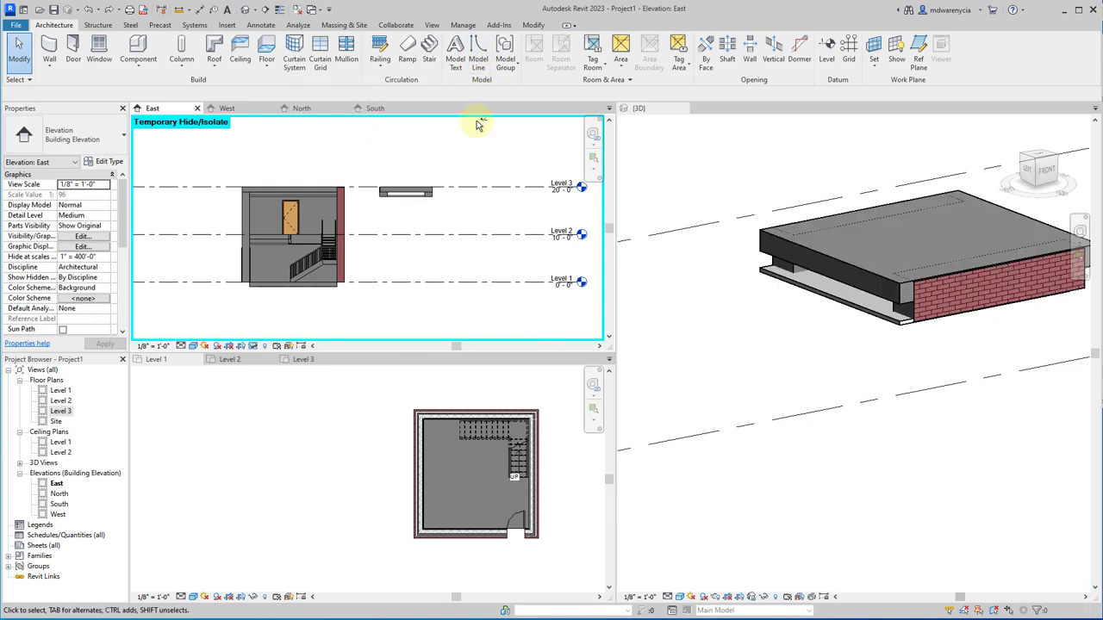
left_click(917, 317)
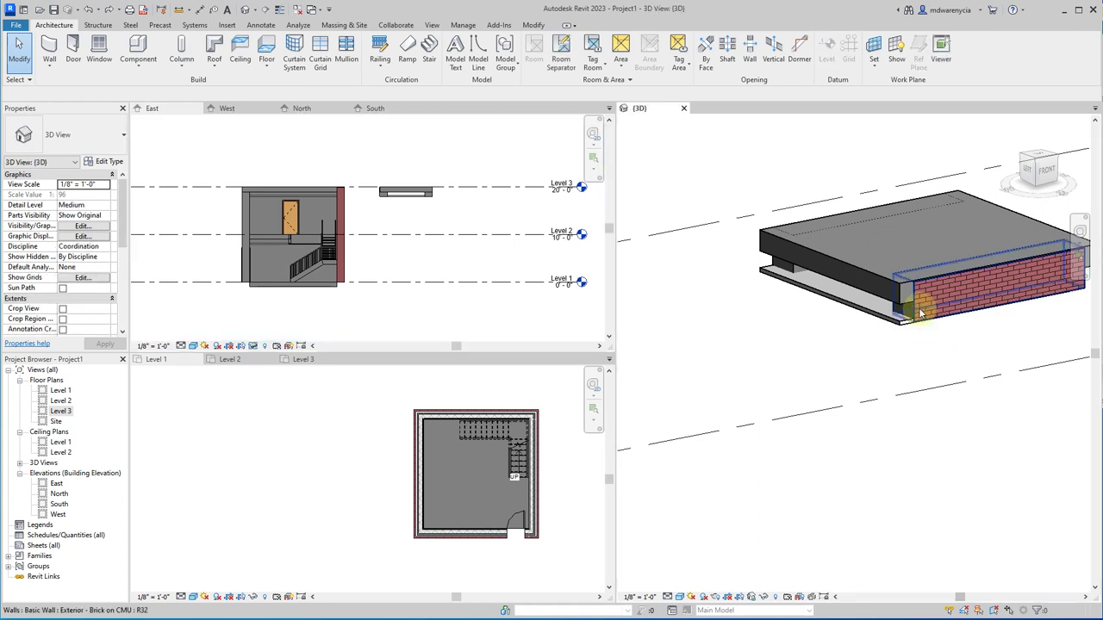
middle_click_drag(926, 351, 805, 402, "shift")
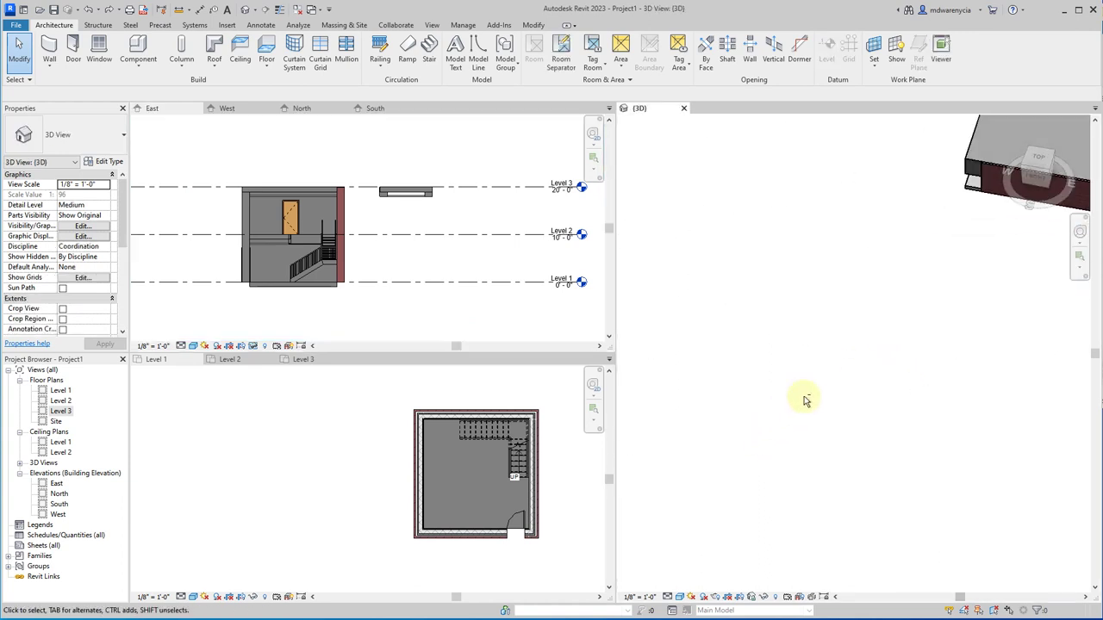
scroll(778, 376, "down", 5)
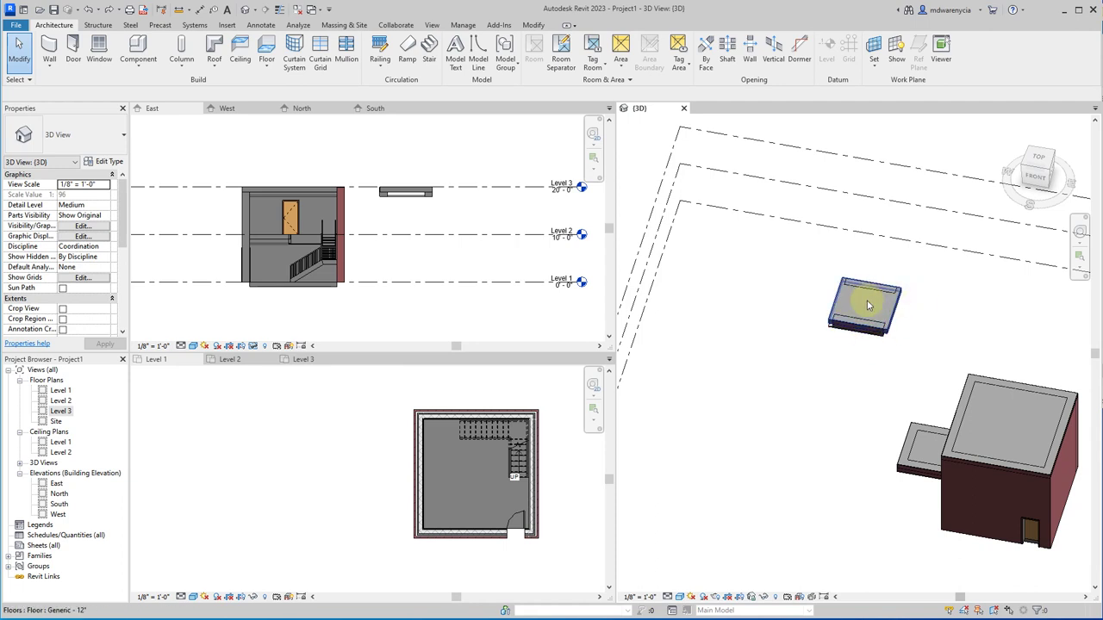
scroll(857, 338, "up", 3)
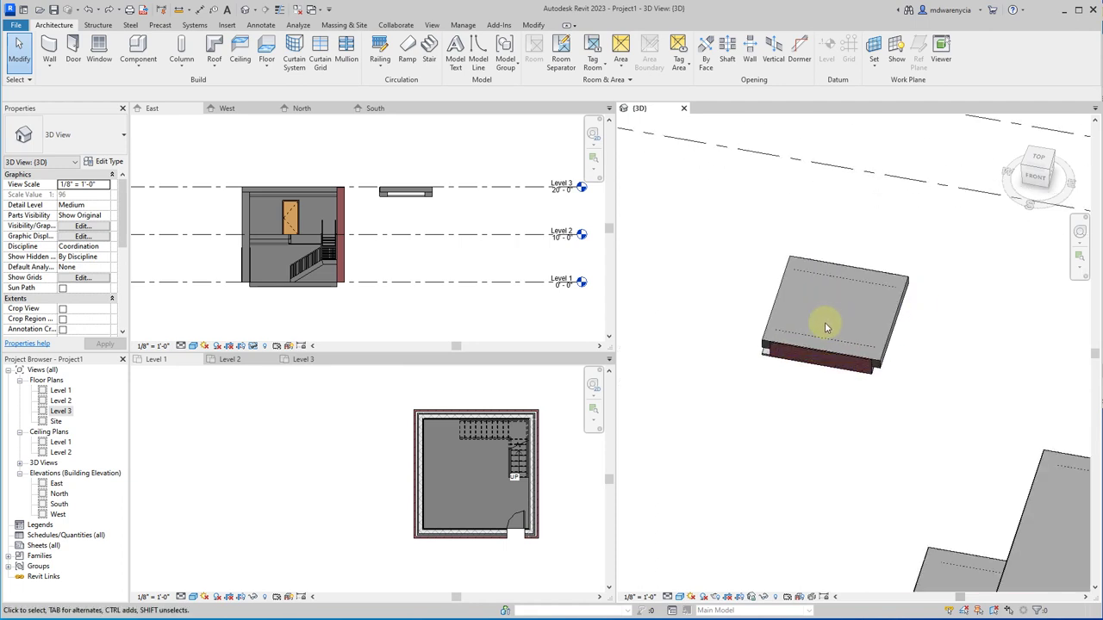